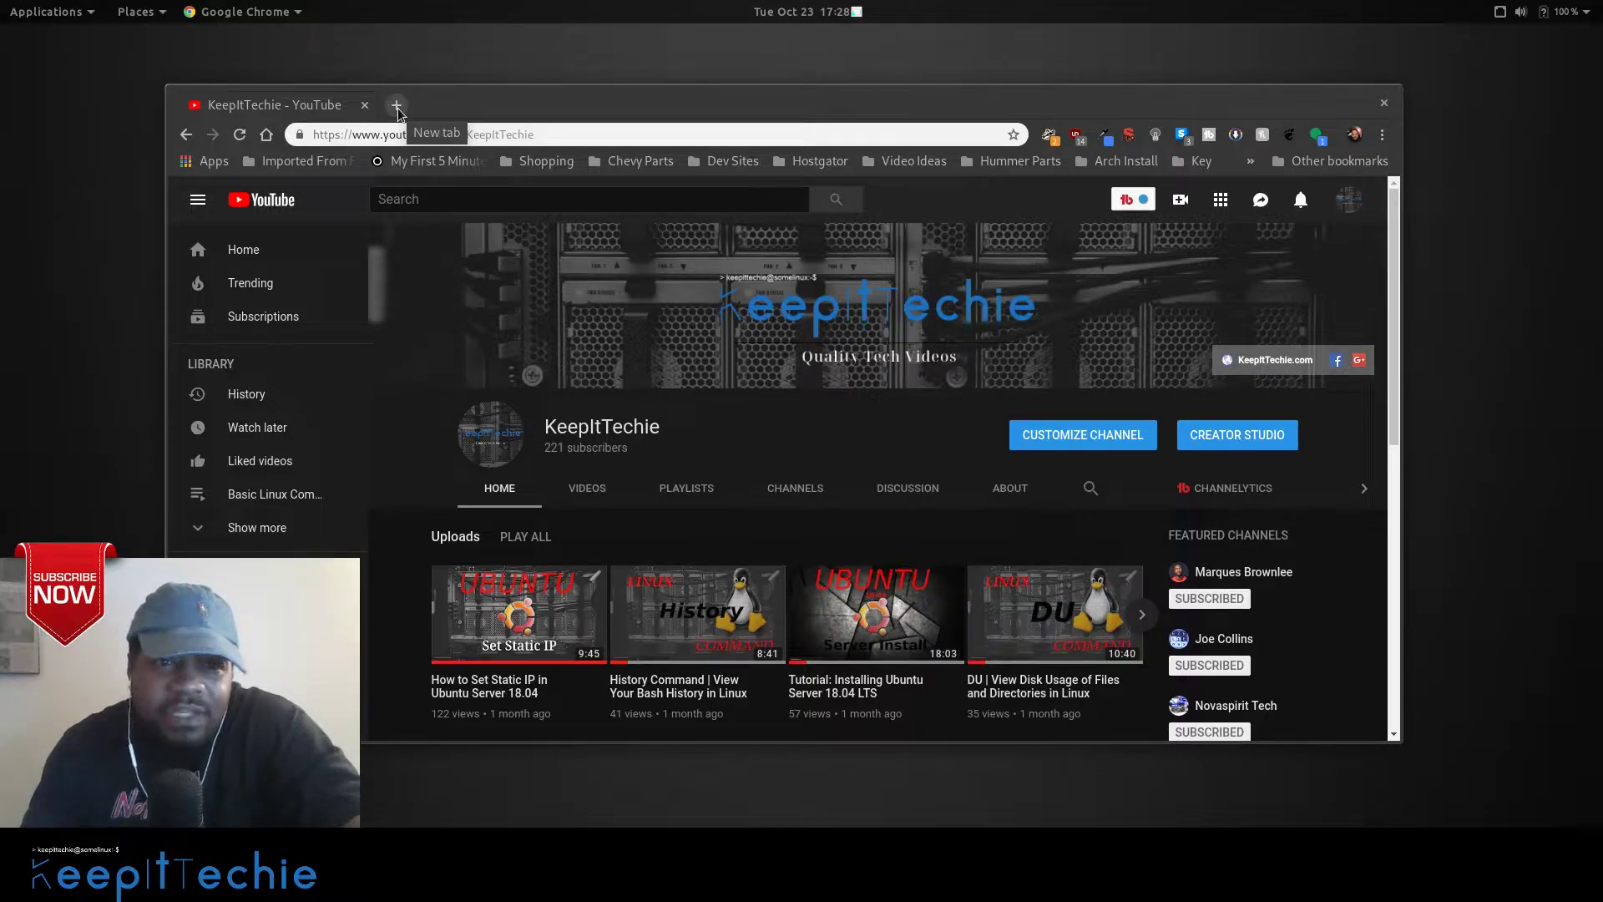
Open the ArchWiki page for MOC (wiki.archlinux.org/index.php/MOC) in a new browser tab.
{"action": "left_click", "coordinate": [397, 106]}
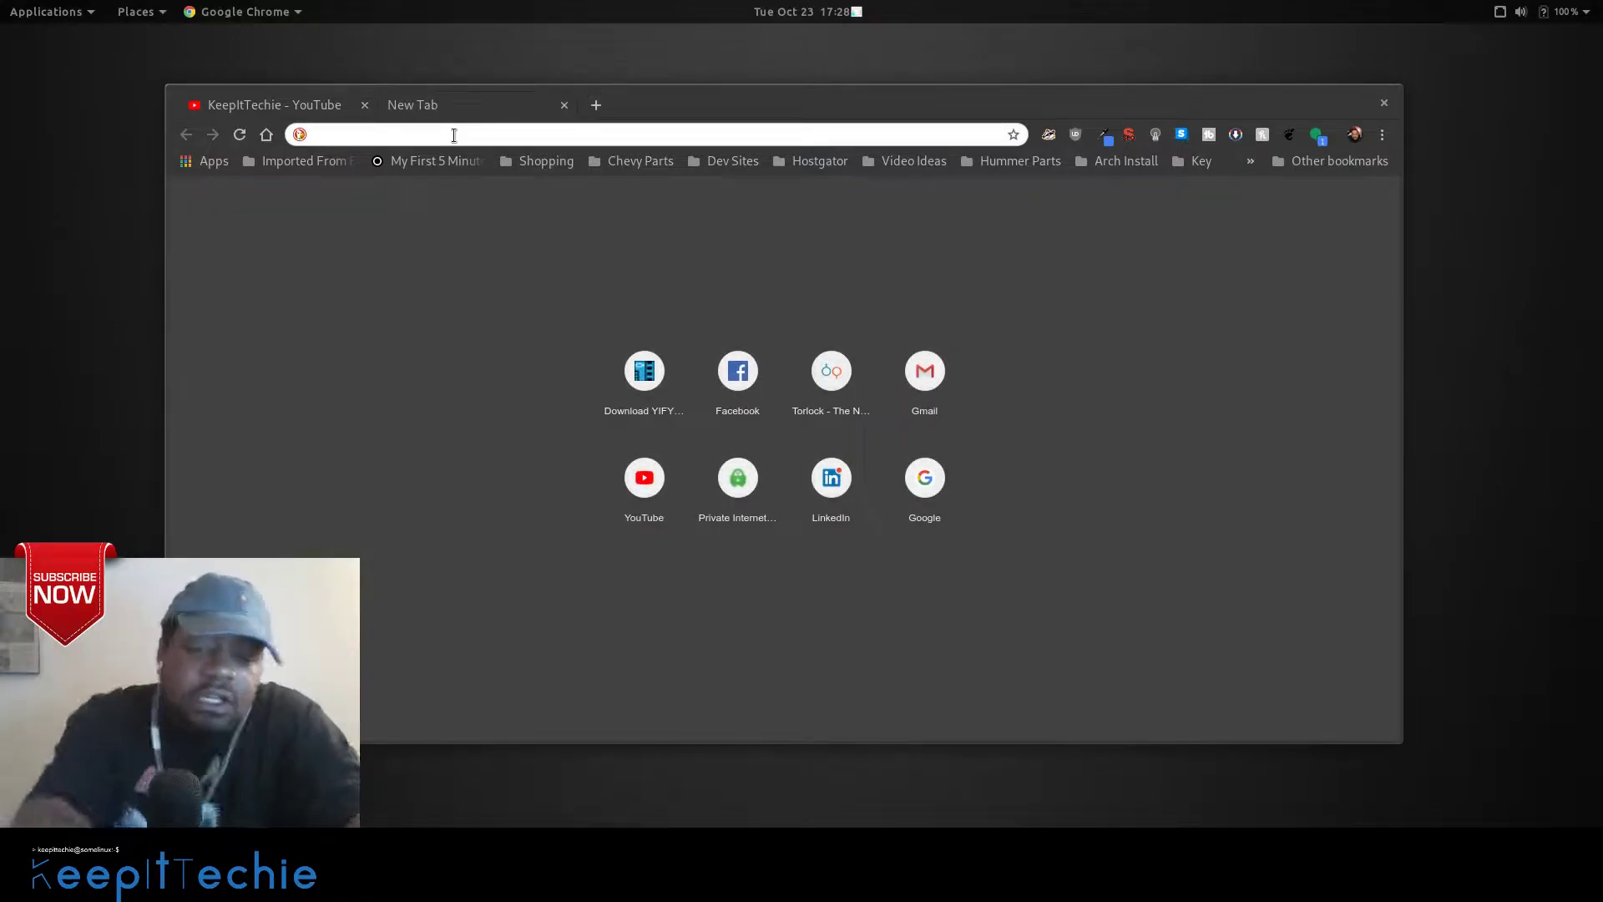
{"action": "type", "text": "moc"}
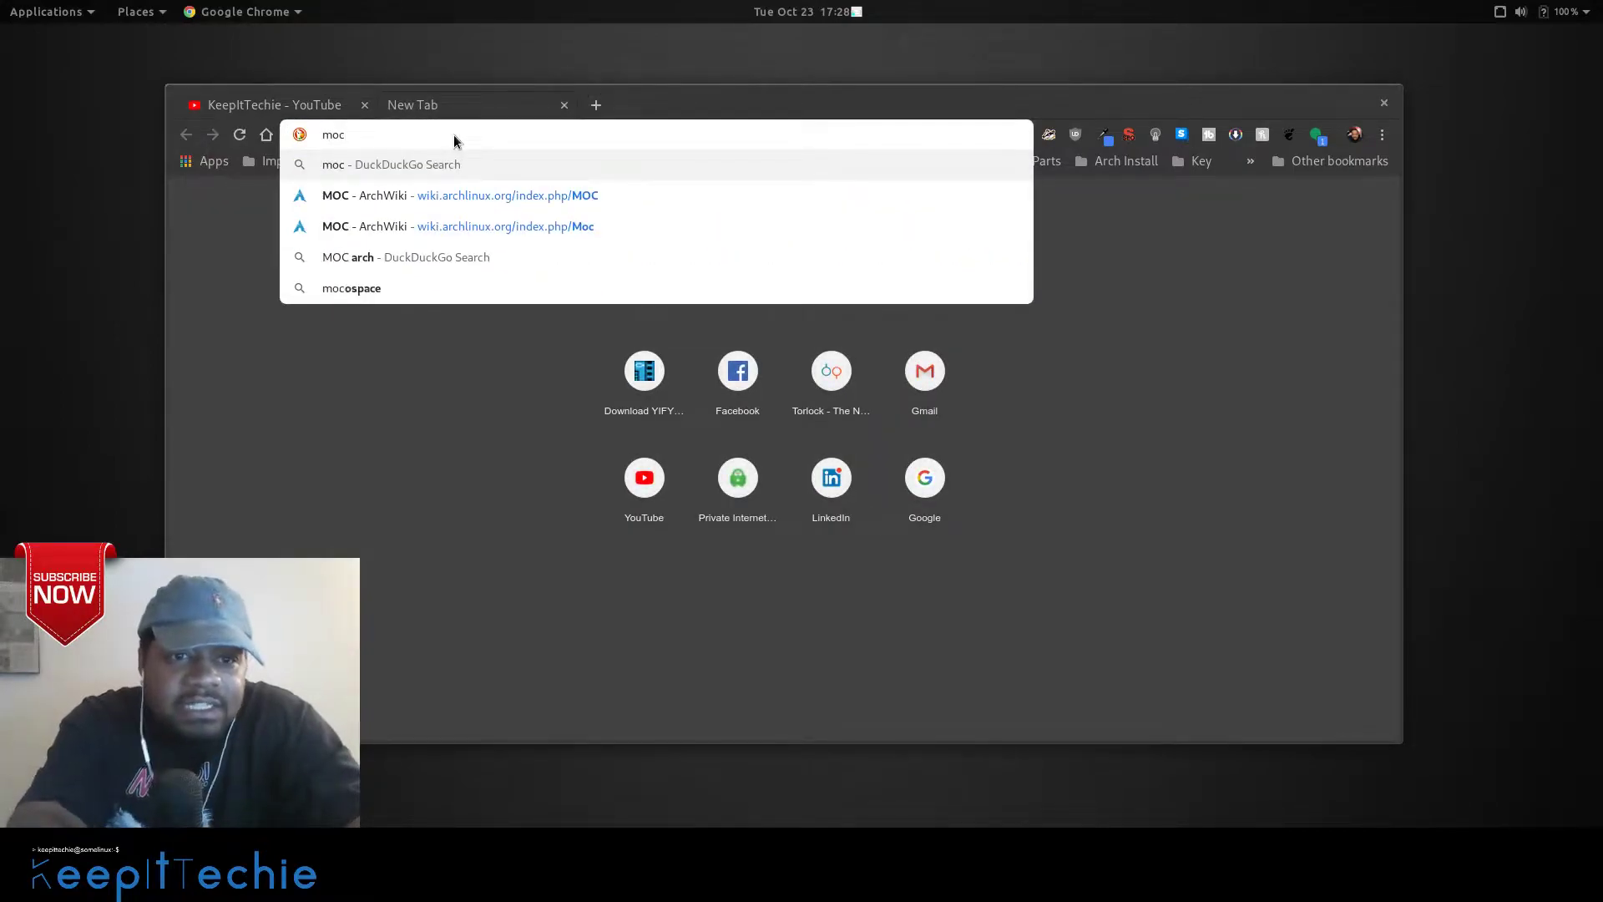
{"action": "key", "text": "Down"}
{"action": "key", "text": "Down"}
{"action": "key", "text": "Up"}
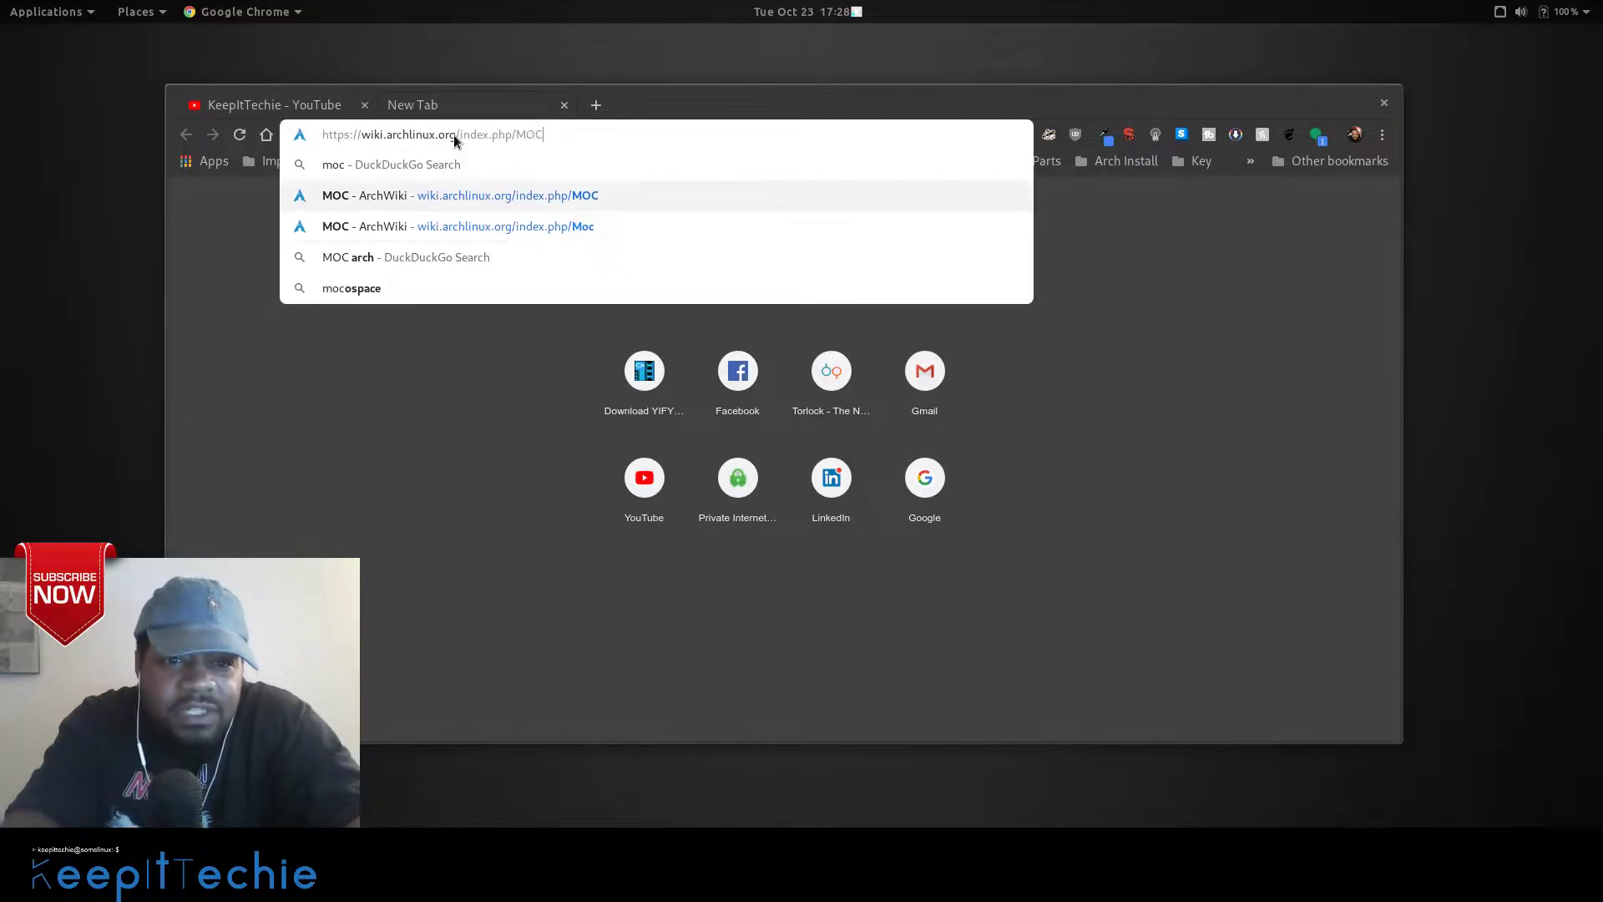
{"action": "key", "text": "Return"}
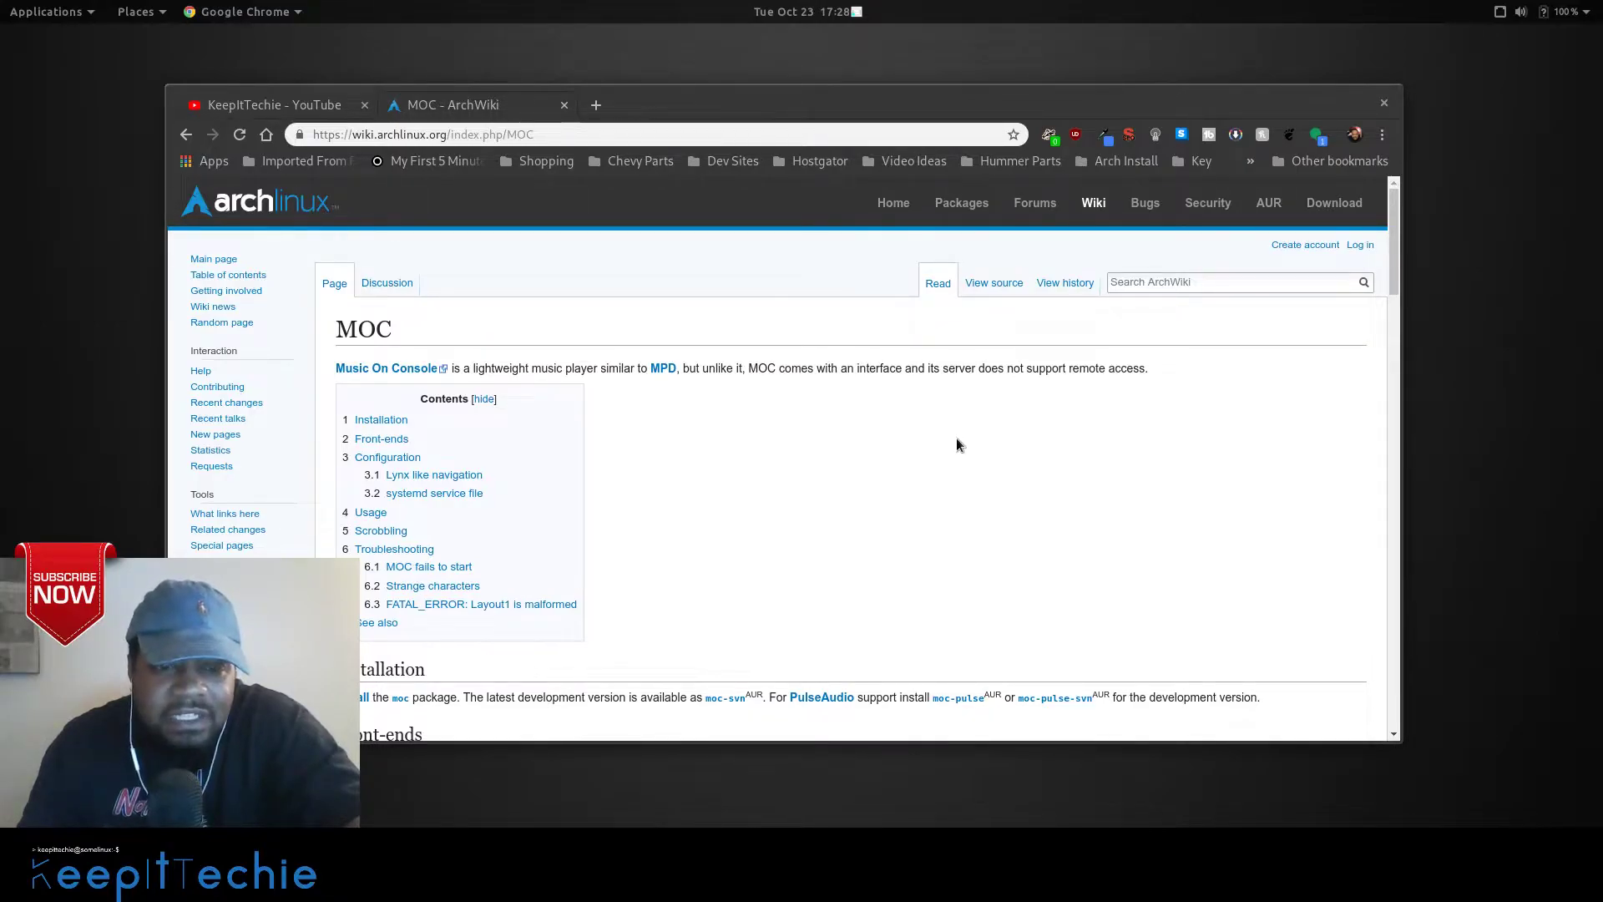
Read the Installation, Front-ends and Configuration sections of the MOC wiki page.
{"action": "scroll", "coordinate": [960, 455], "scroll_direction": "down", "scroll_amount": 5}
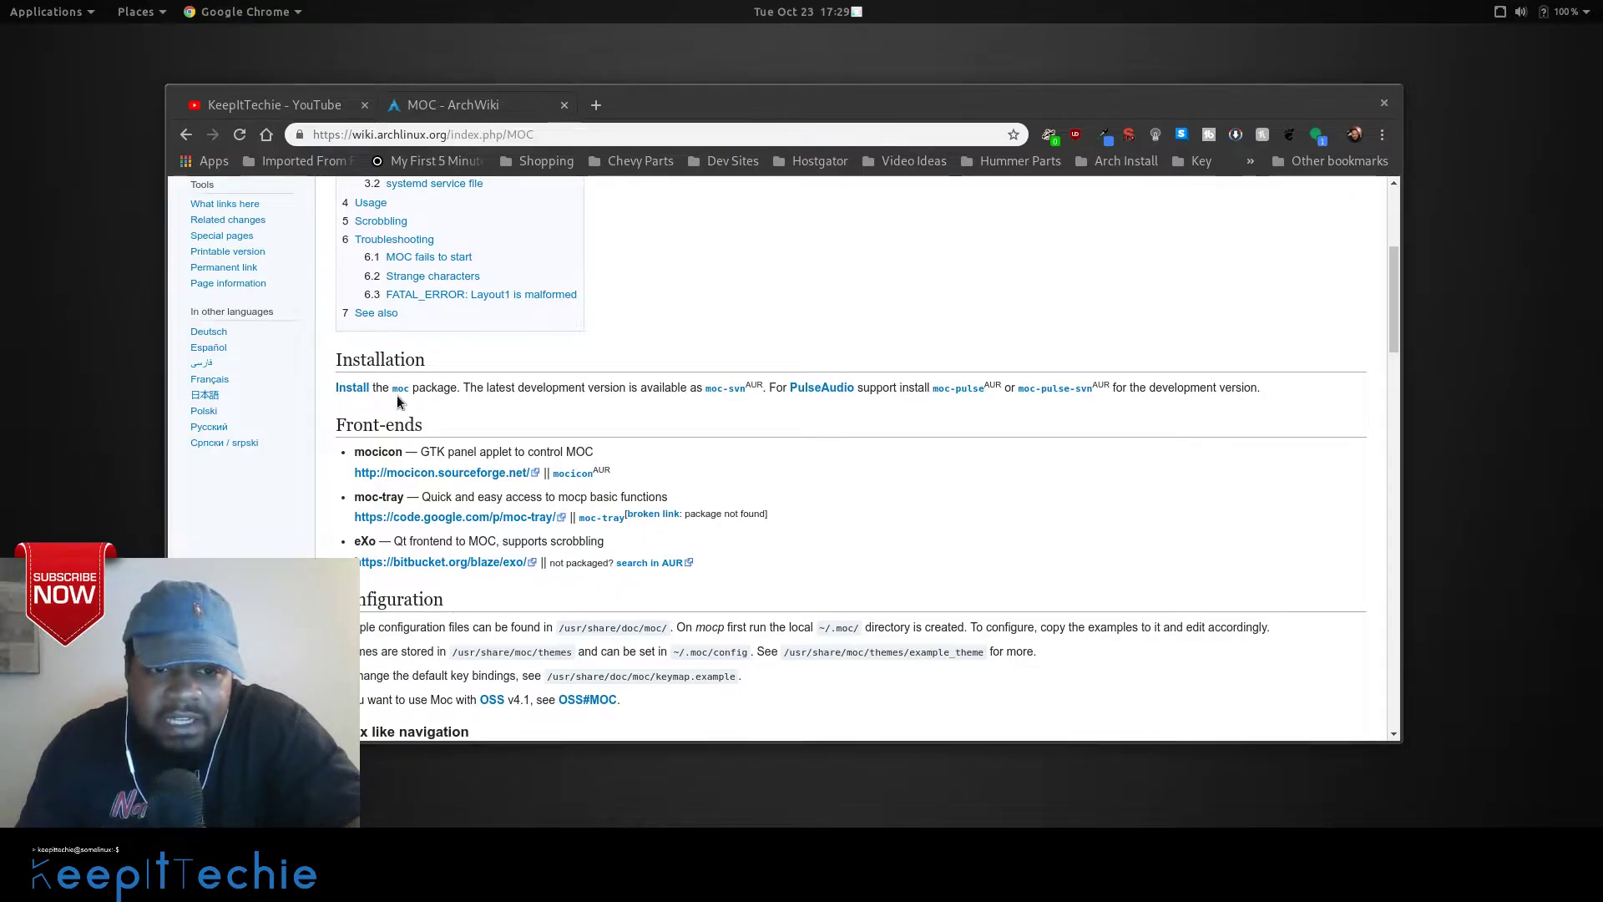
{"action": "scroll", "coordinate": [813, 306], "scroll_direction": "down", "scroll_amount": 4}
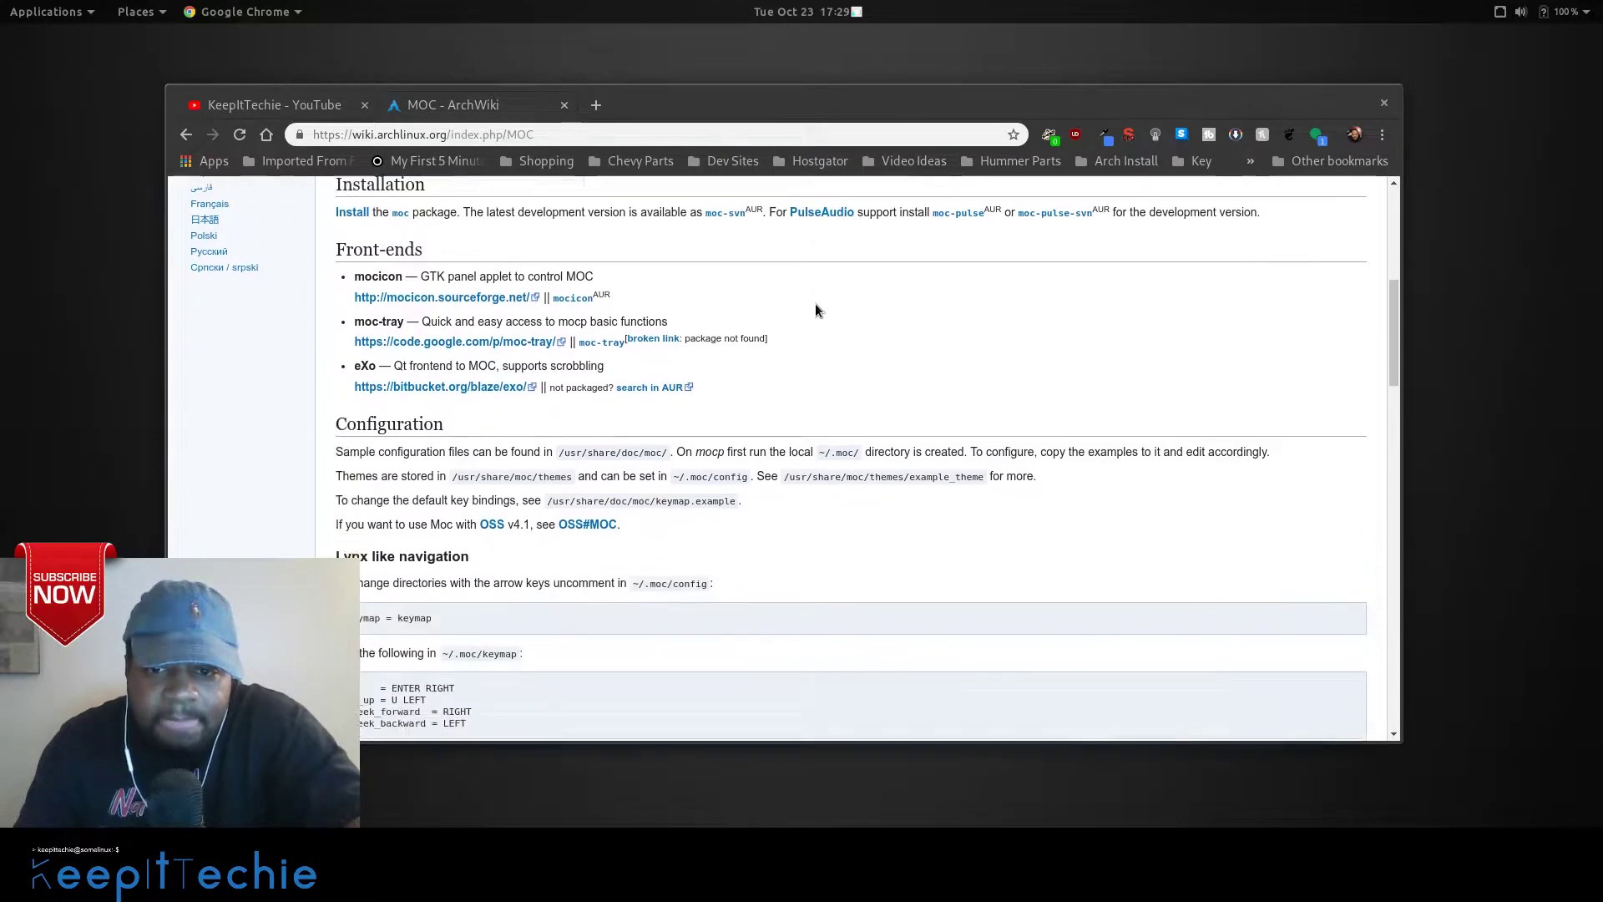
{"action": "scroll", "coordinate": [826, 306], "scroll_direction": "up", "scroll_amount": 3}
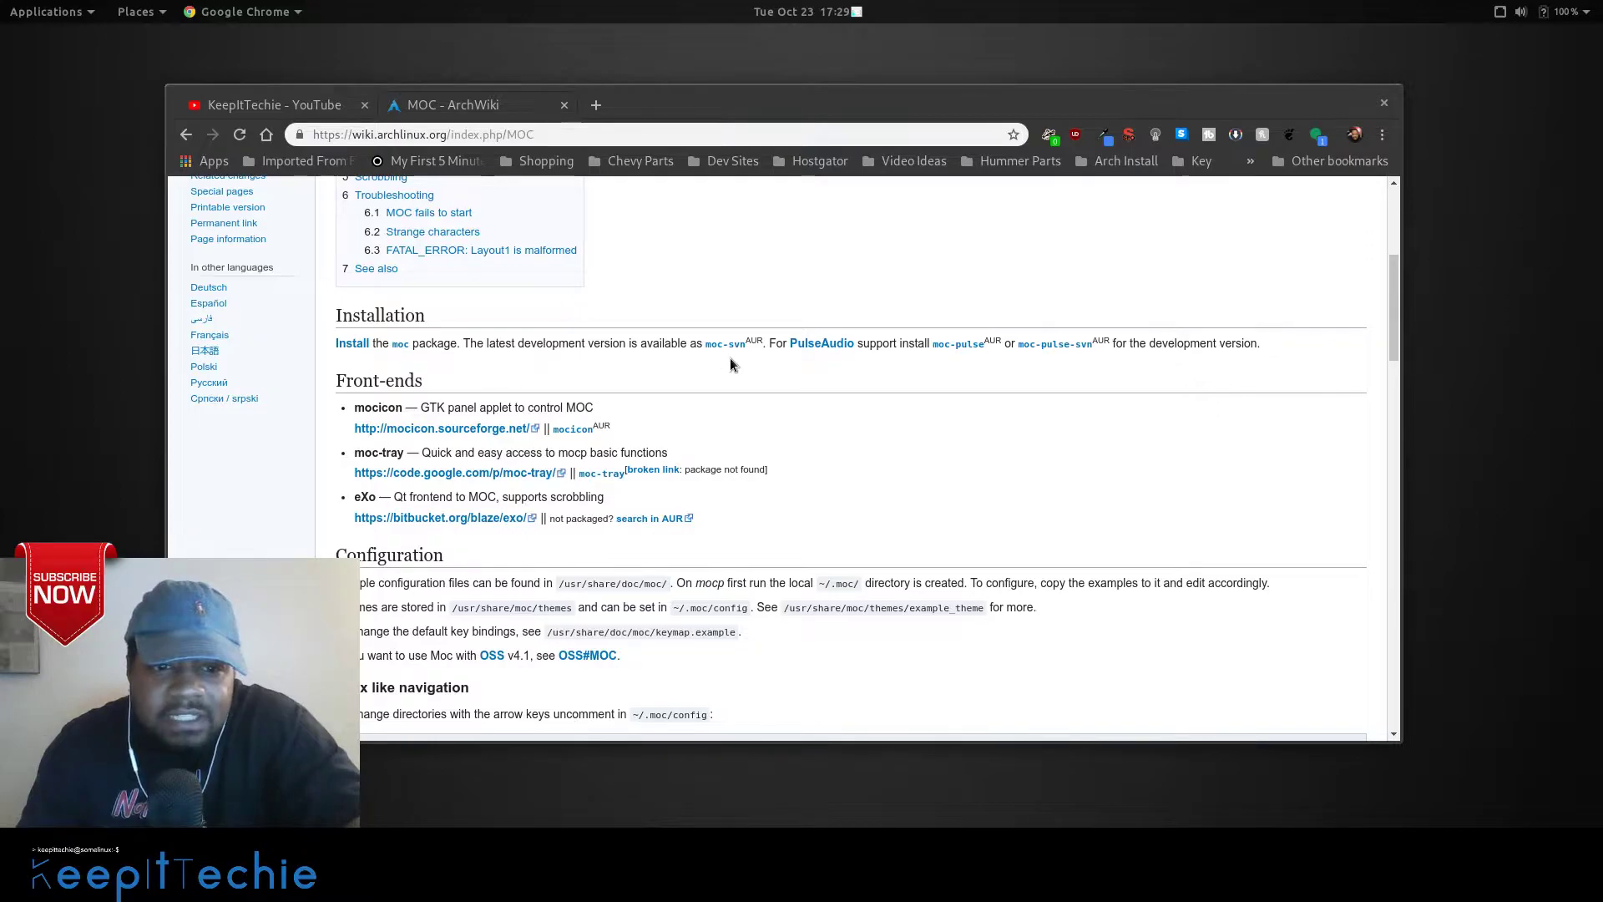
{"action": "scroll", "coordinate": [730, 364], "scroll_direction": "down", "scroll_amount": 3}
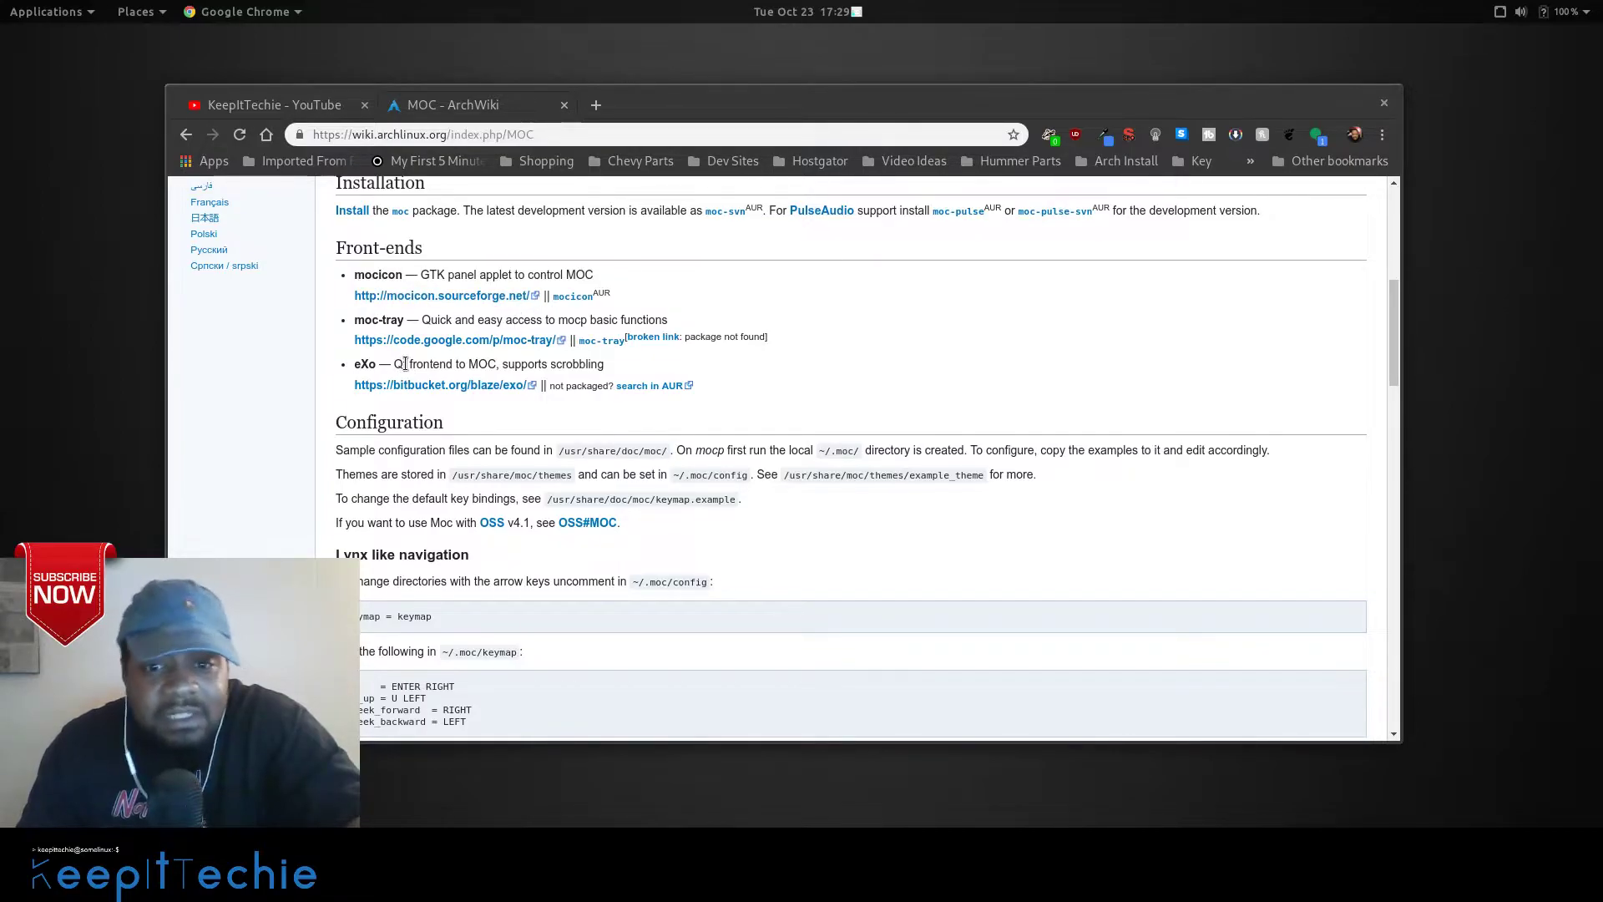
{"action": "scroll", "coordinate": [402, 362], "scroll_direction": "down", "scroll_amount": 2}
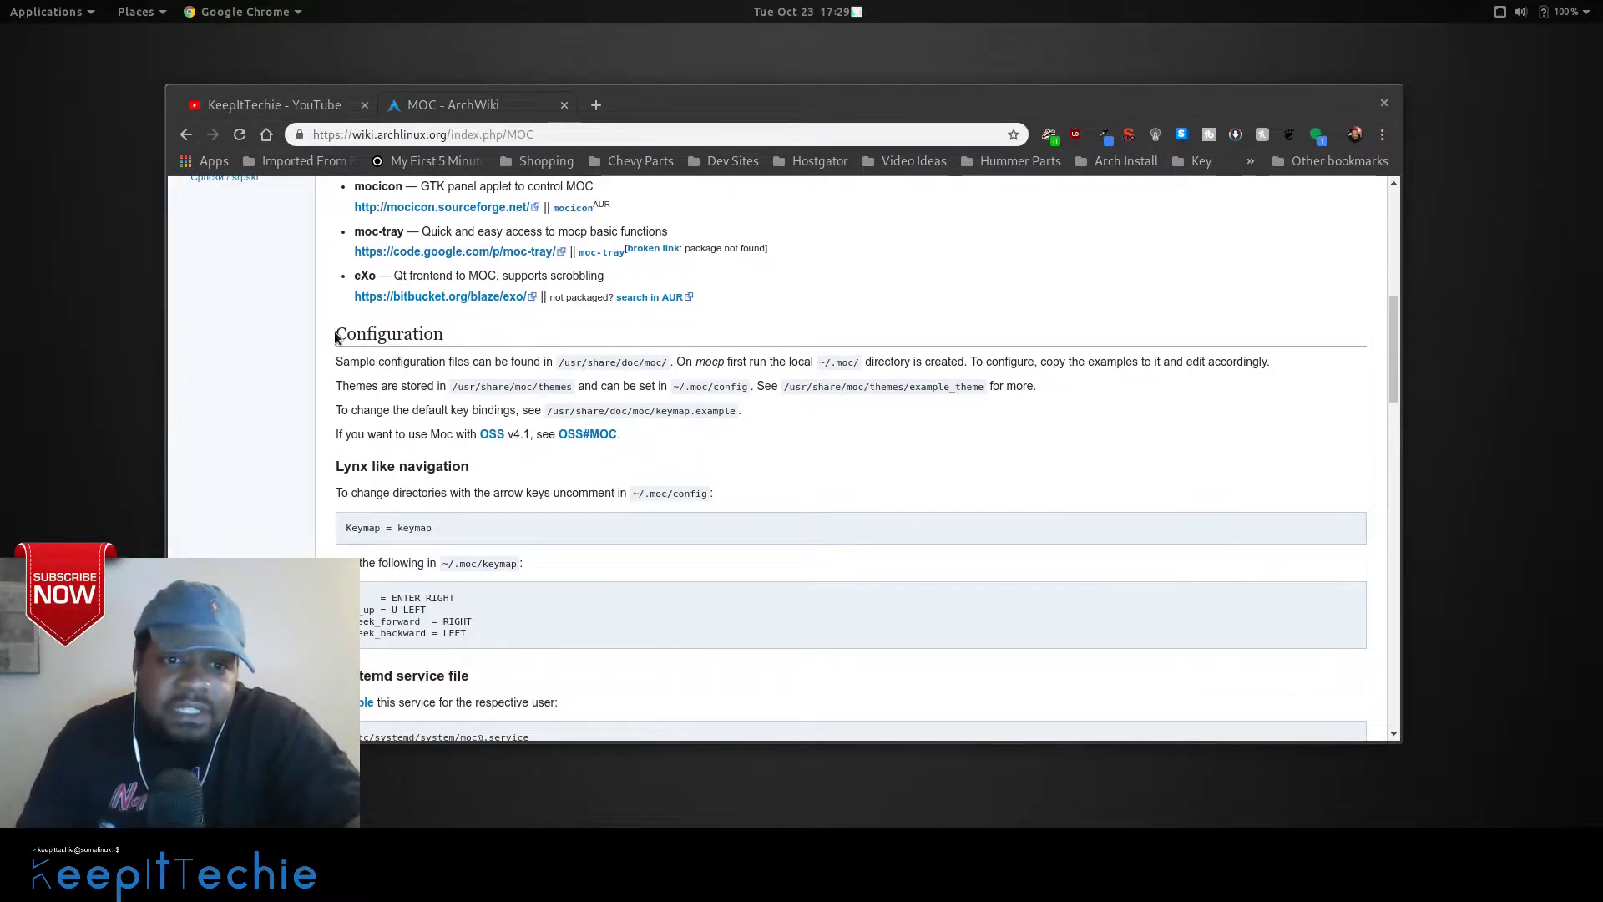
{"action": "left_click_drag", "start_coordinate": [335, 336], "coordinate": [421, 338]}
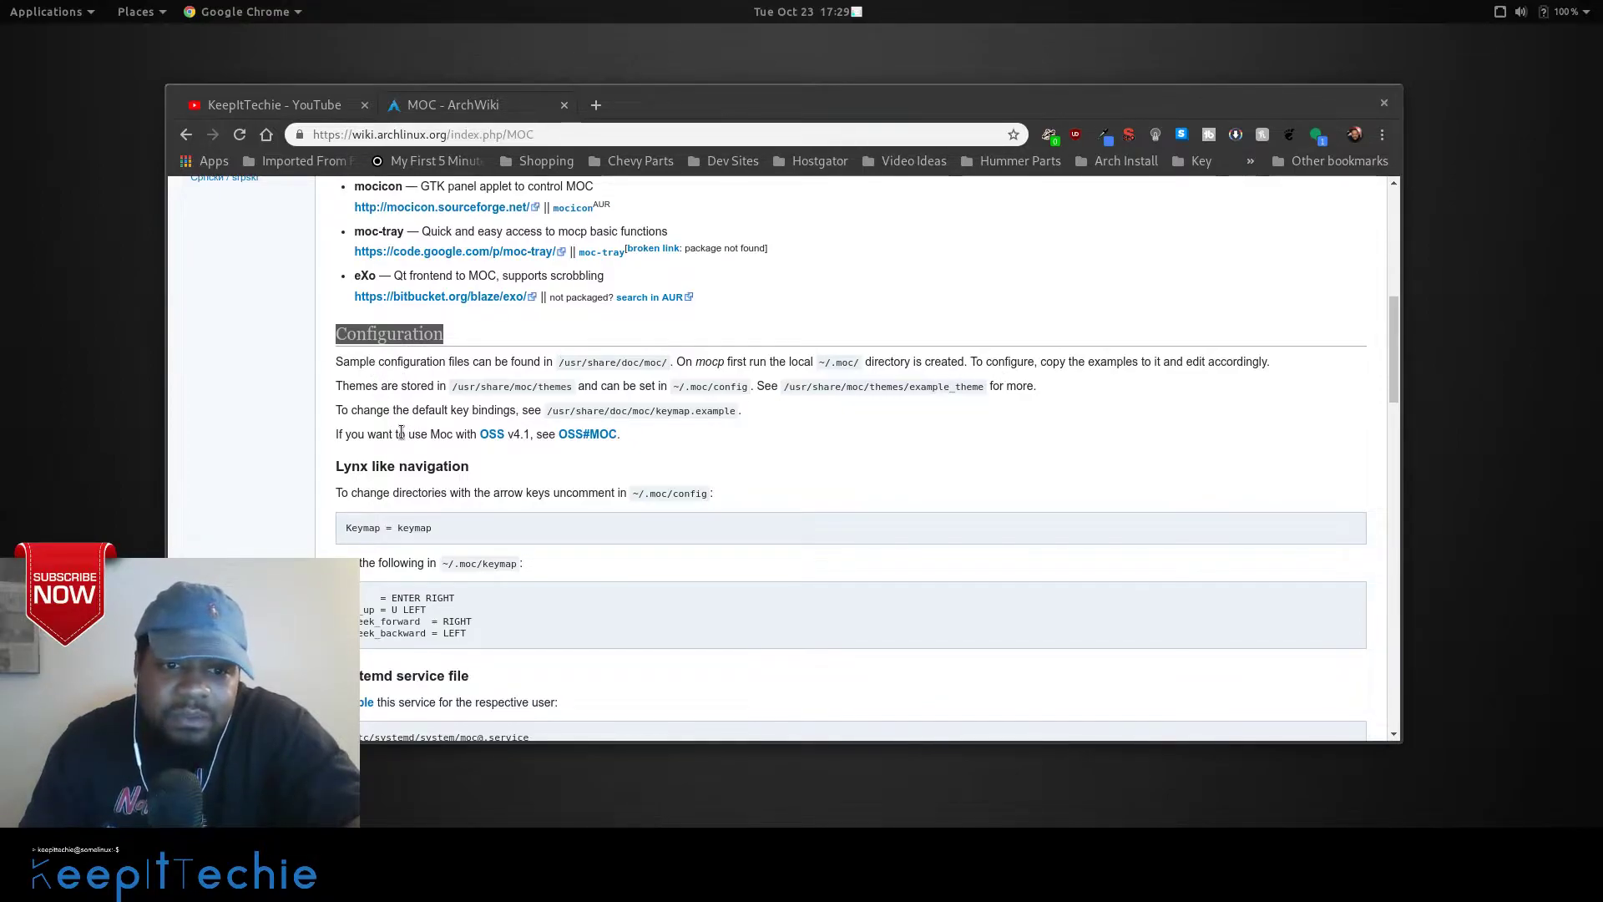
{"action": "scroll", "coordinate": [355, 409], "scroll_direction": "down", "scroll_amount": 3}
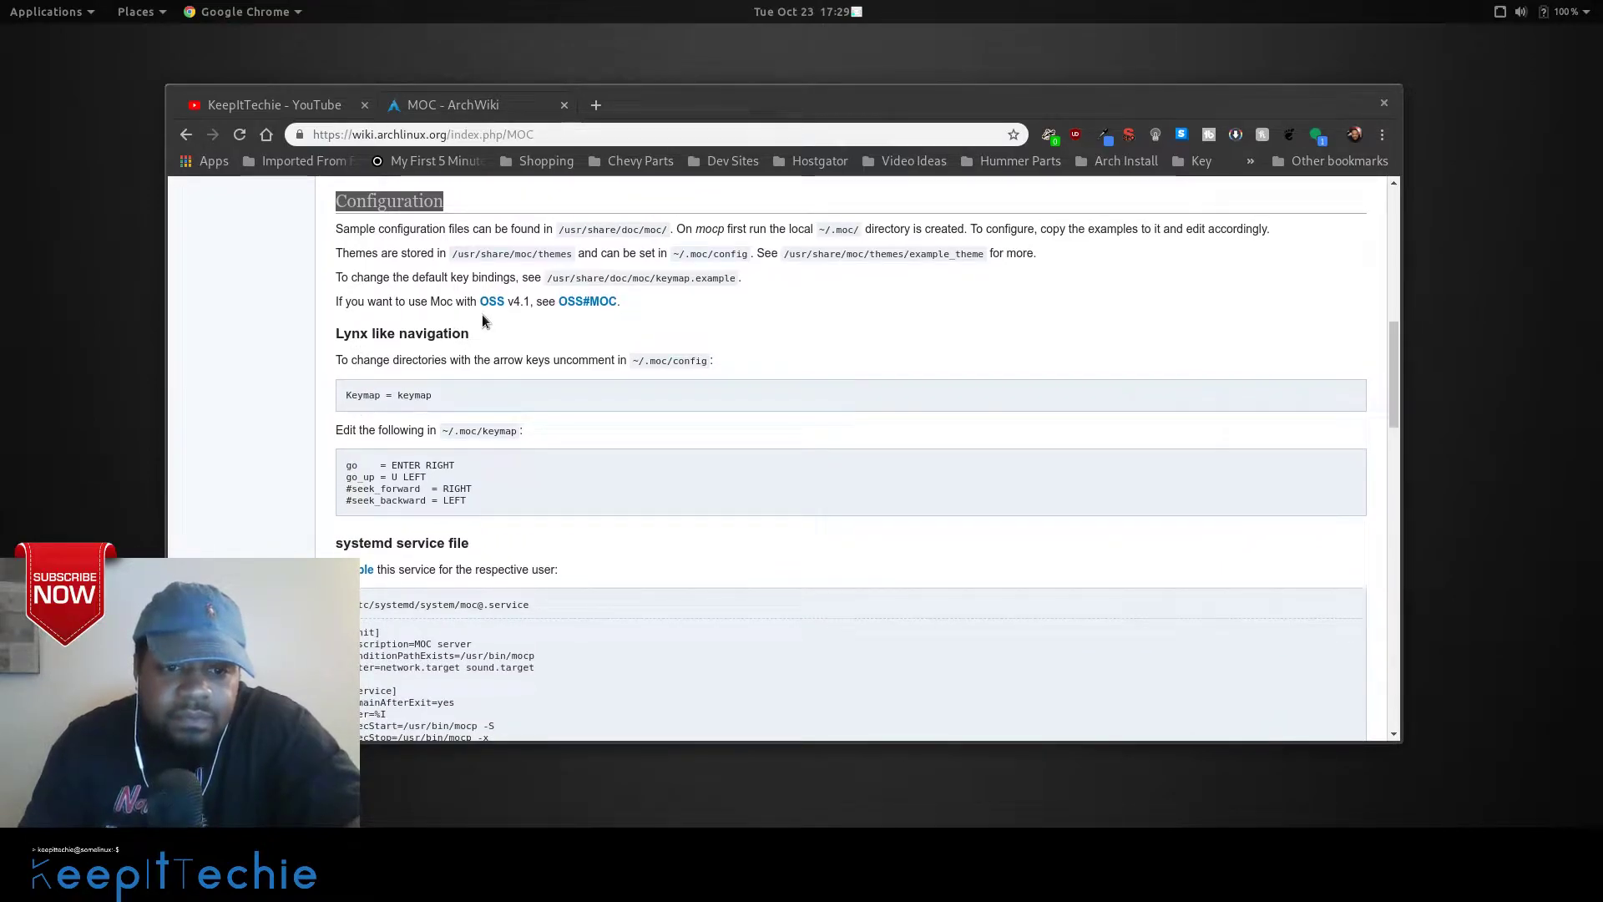
{"action": "scroll", "coordinate": [483, 318], "scroll_direction": "down", "scroll_amount": 5}
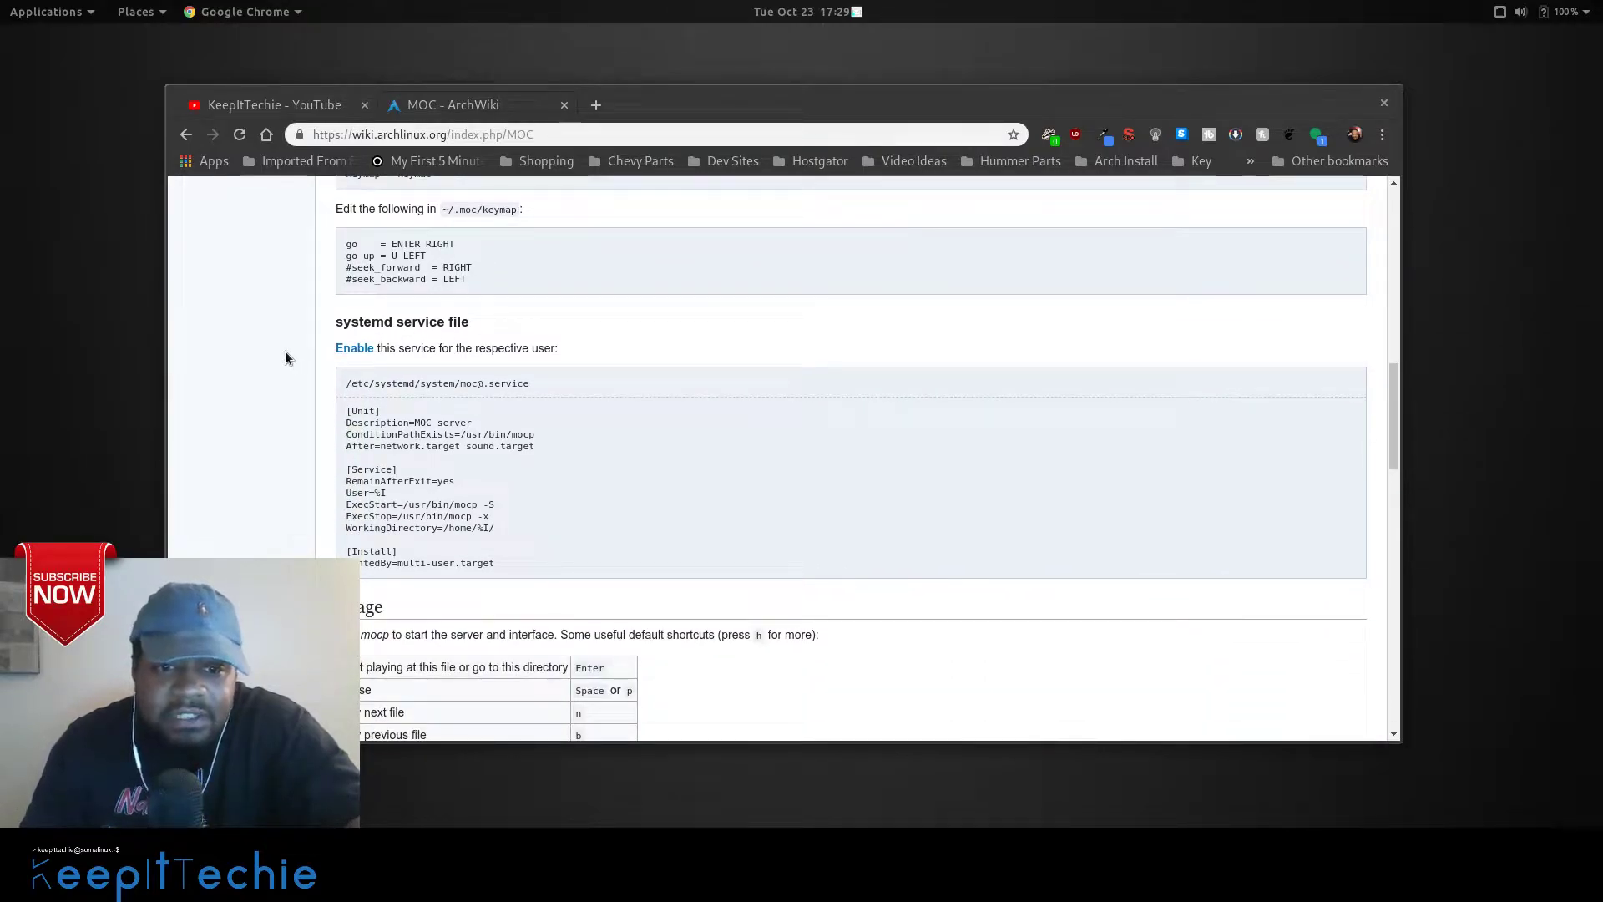
Review the MOC page's Usage shortcuts, Scrobbling and Troubleshooting sections, and close the wiki tab.
{"action": "scroll", "coordinate": [285, 358], "scroll_direction": "down", "scroll_amount": 9}
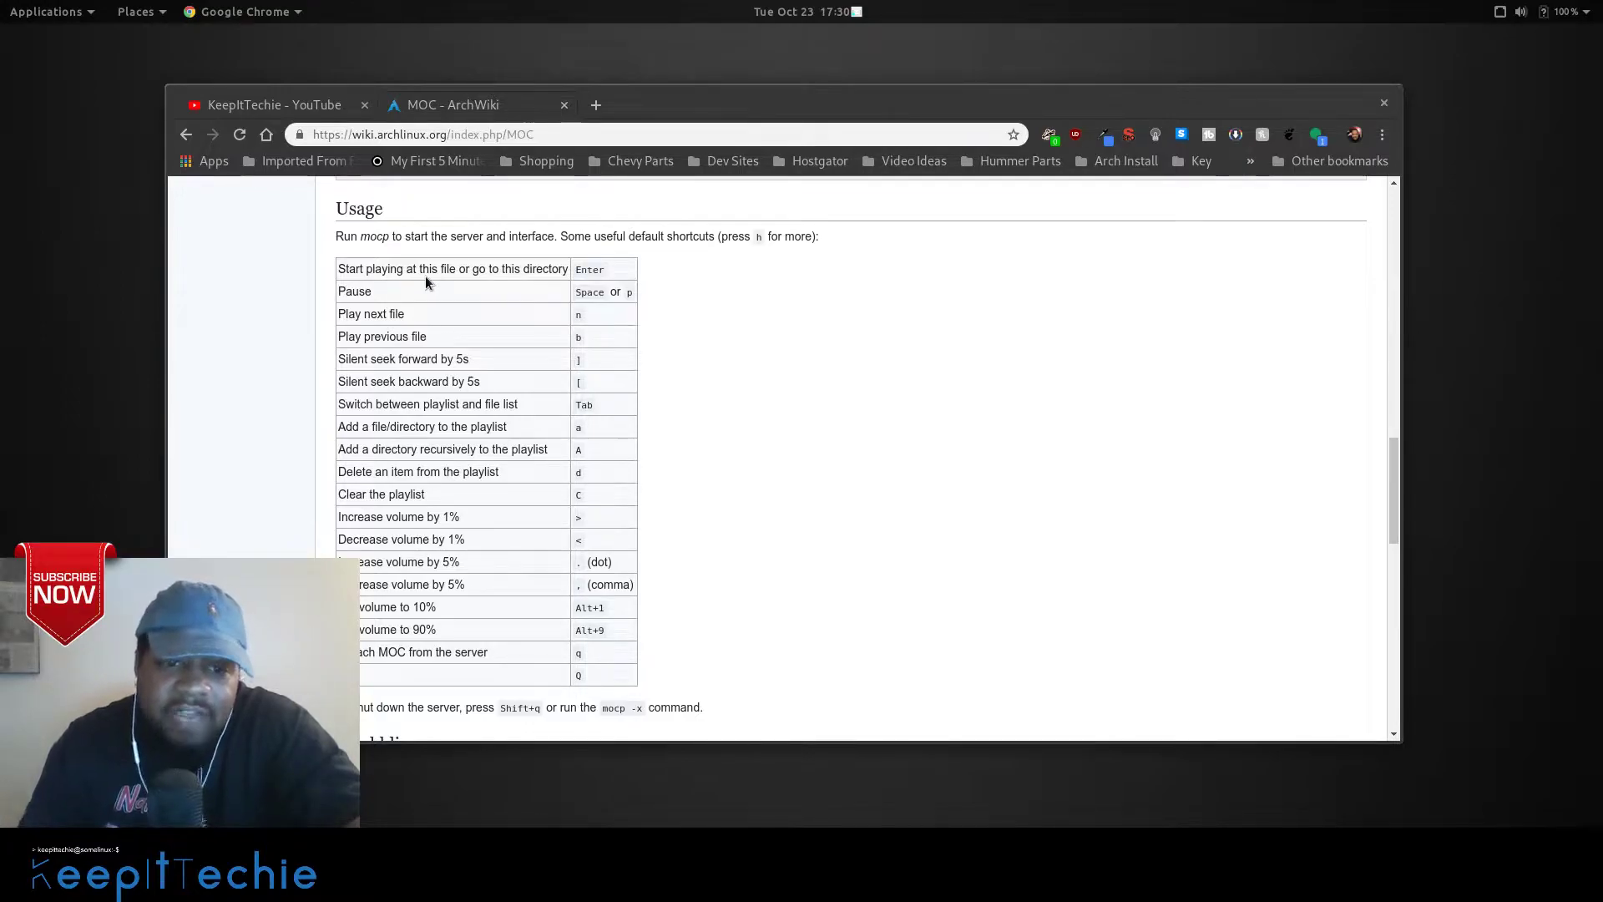
{"action": "scroll", "coordinate": [815, 371], "scroll_direction": "down", "scroll_amount": 5}
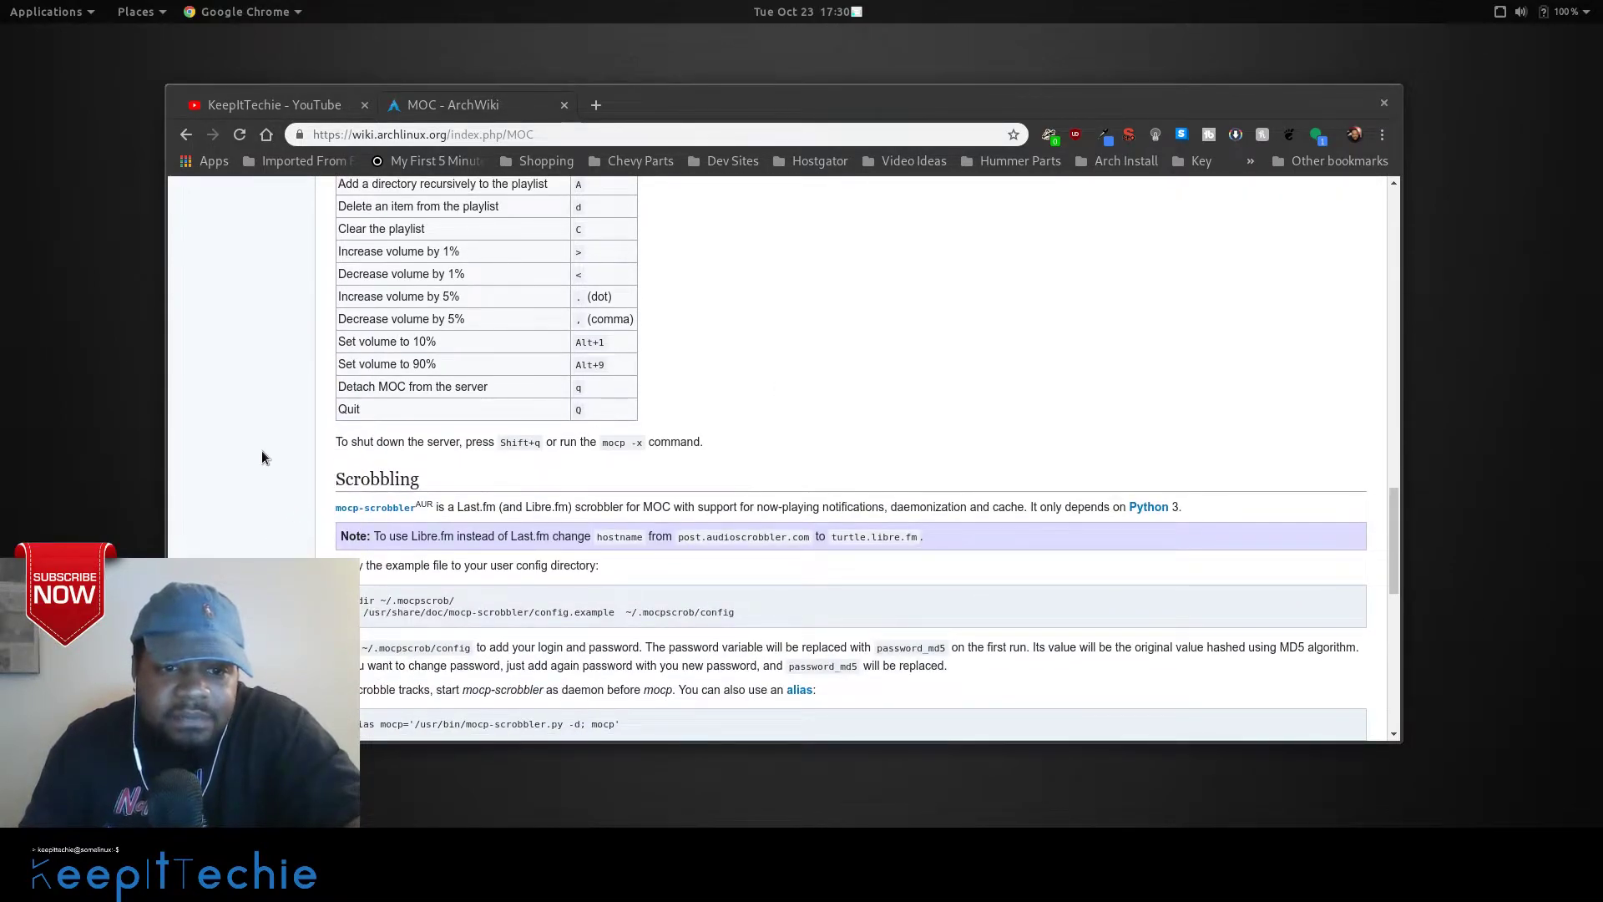
{"action": "scroll", "coordinate": [266, 447], "scroll_direction": "down", "scroll_amount": 2}
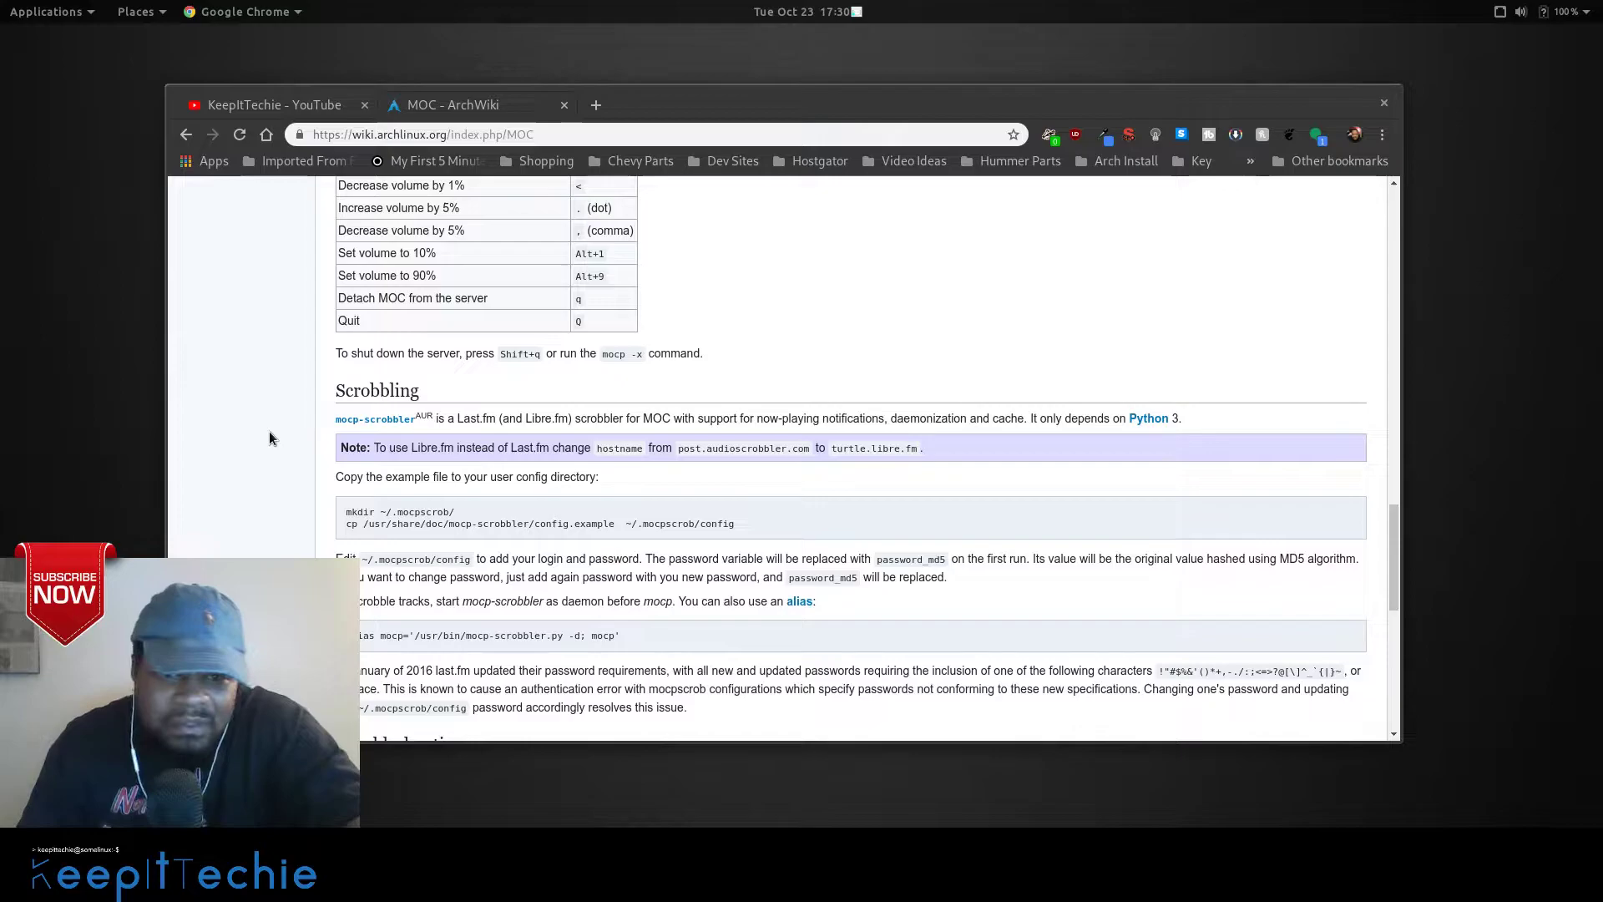
{"action": "scroll", "coordinate": [269, 432], "scroll_direction": "down", "scroll_amount": 1}
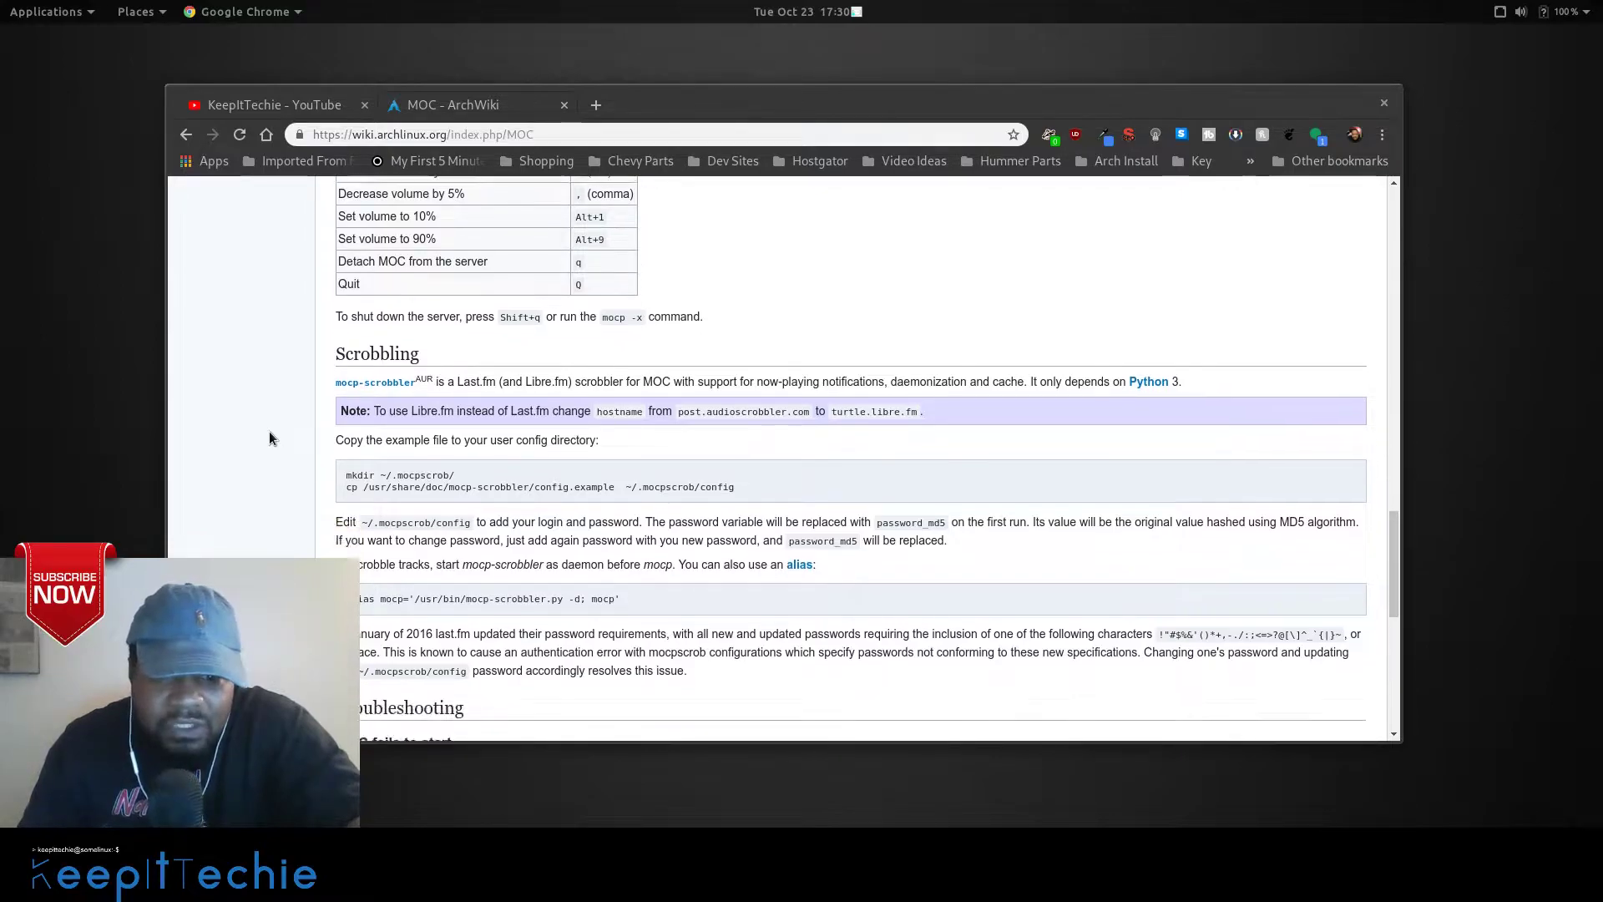
{"action": "scroll", "coordinate": [269, 431], "scroll_direction": "down", "scroll_amount": 2}
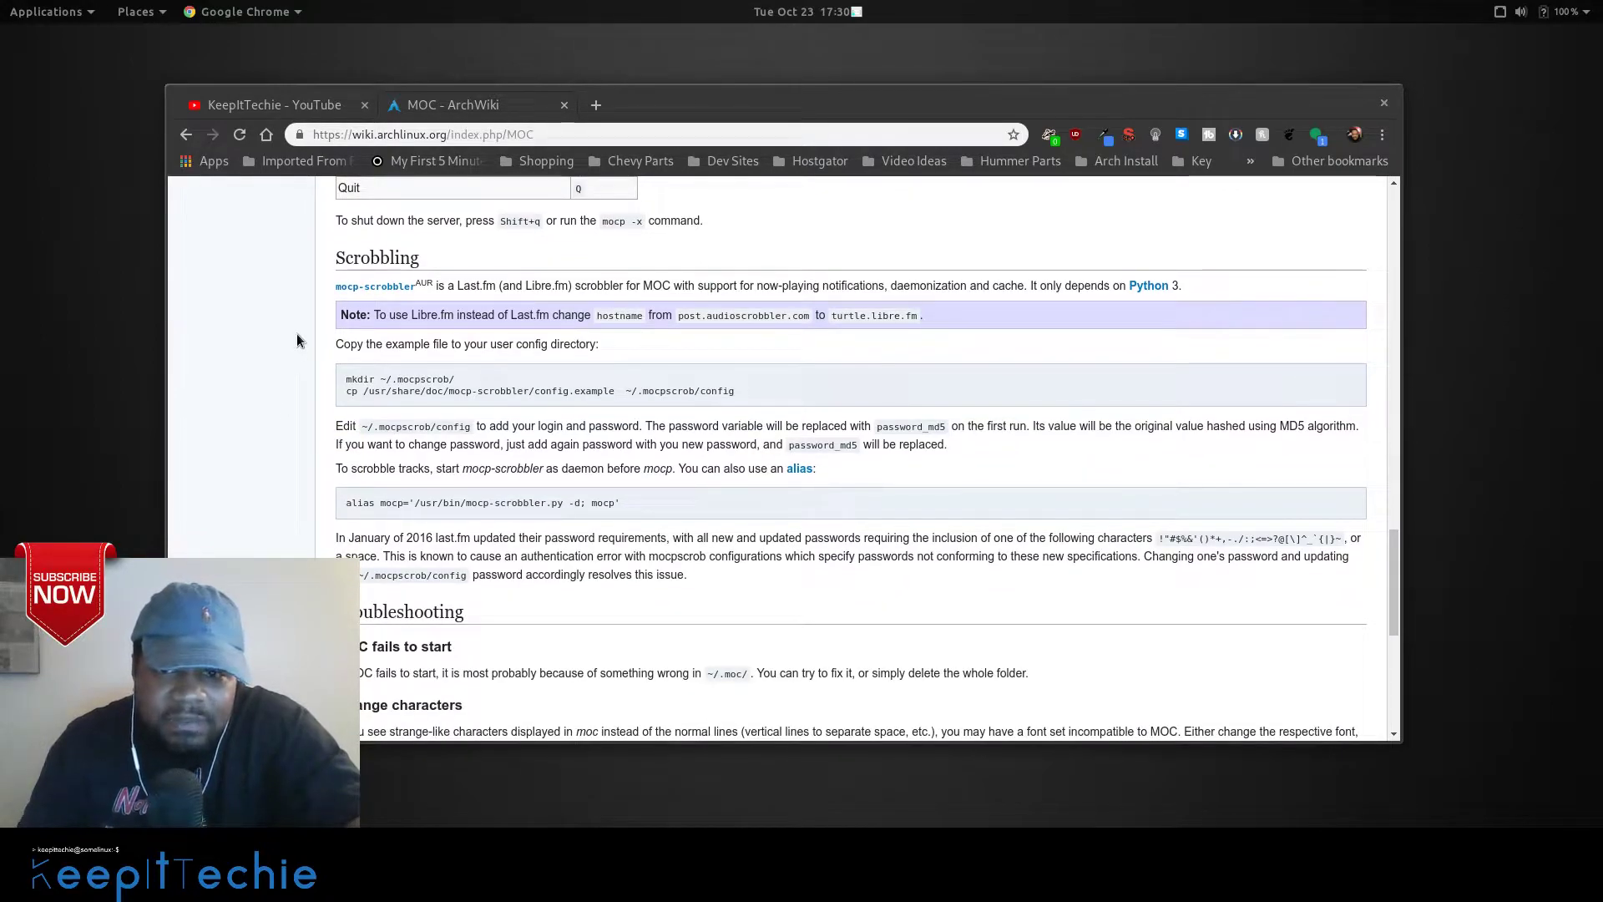
{"action": "scroll", "coordinate": [297, 339], "scroll_direction": "down", "scroll_amount": 4}
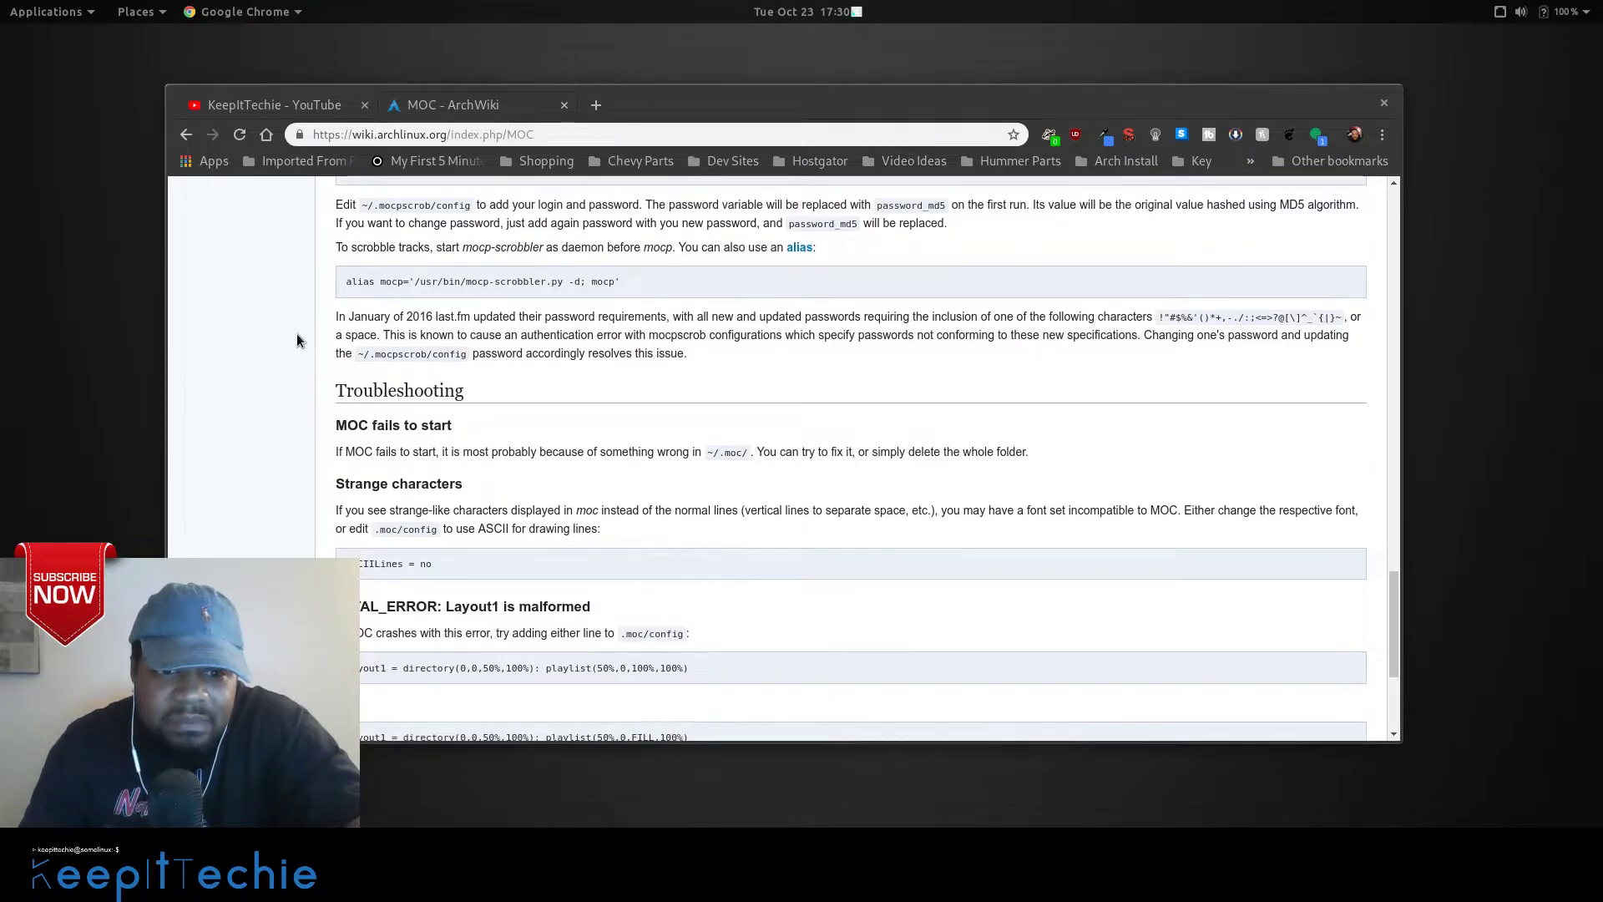
{"action": "scroll", "coordinate": [298, 339], "scroll_direction": "up", "scroll_amount": 4}
{"action": "scroll", "coordinate": [297, 340], "scroll_direction": "down", "scroll_amount": 4}
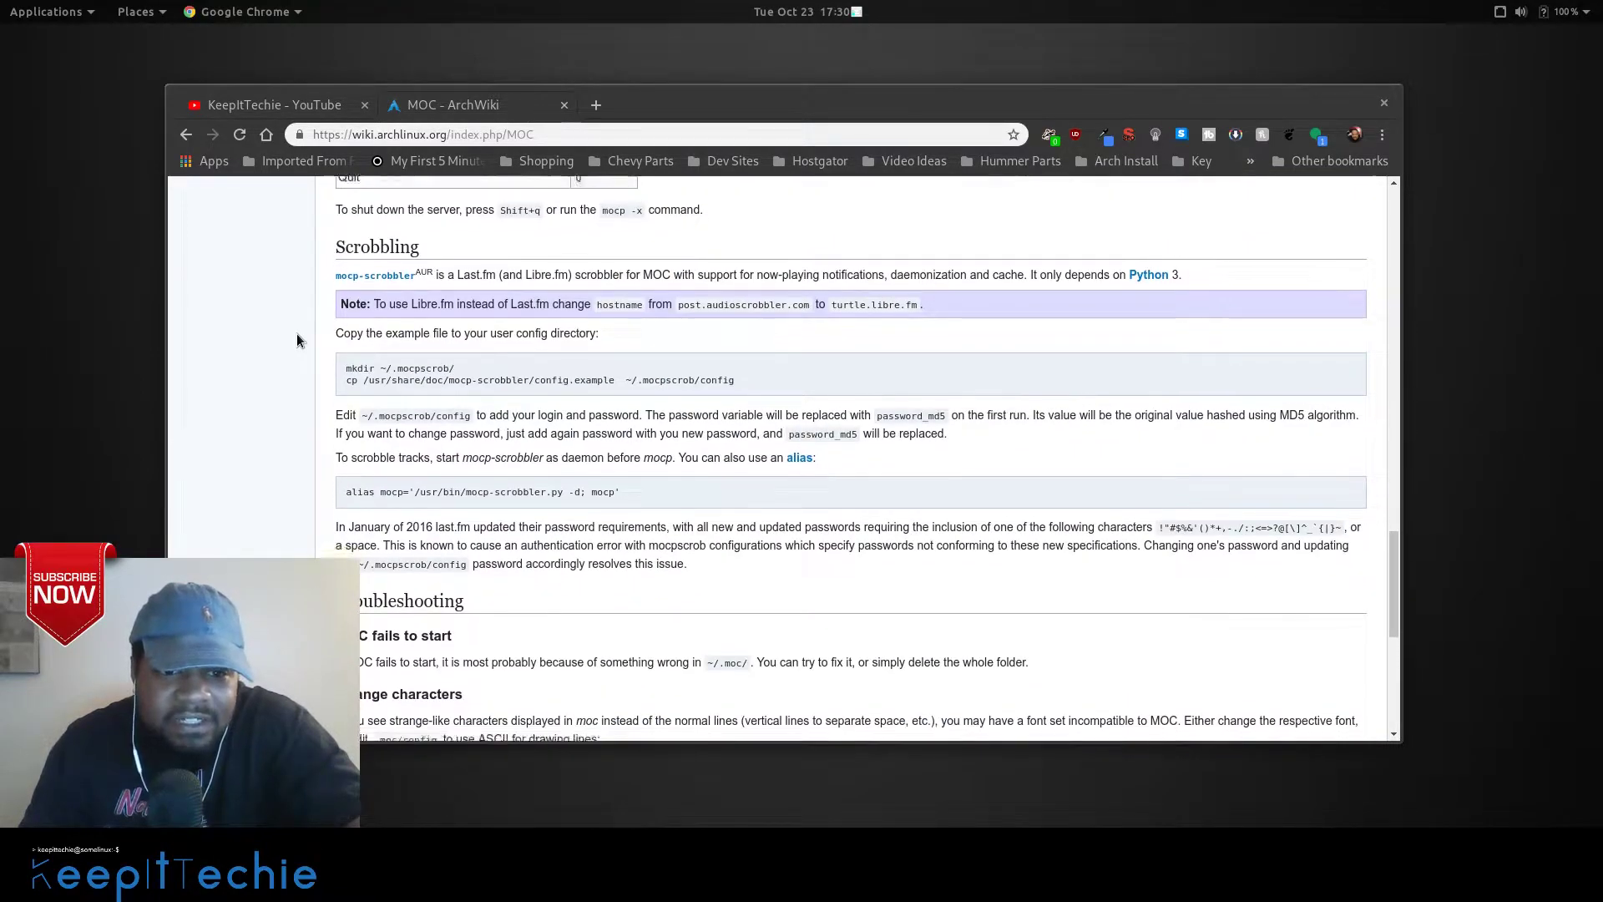
{"action": "scroll", "coordinate": [298, 340], "scroll_direction": "down", "scroll_amount": 2}
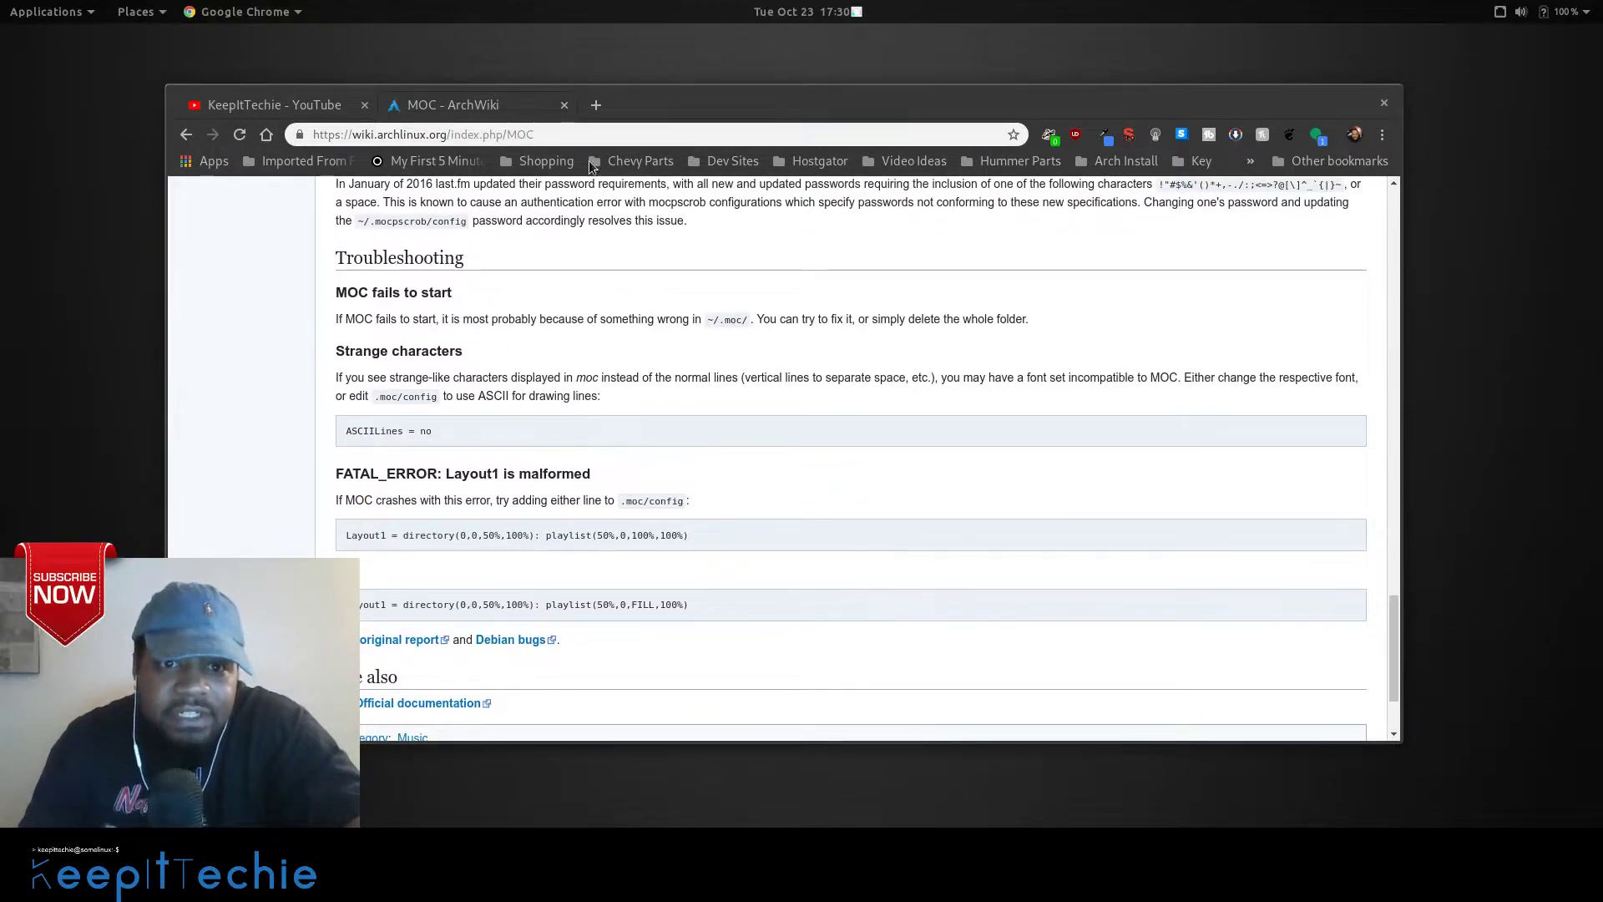
{"action": "left_click", "coordinate": [564, 105]}
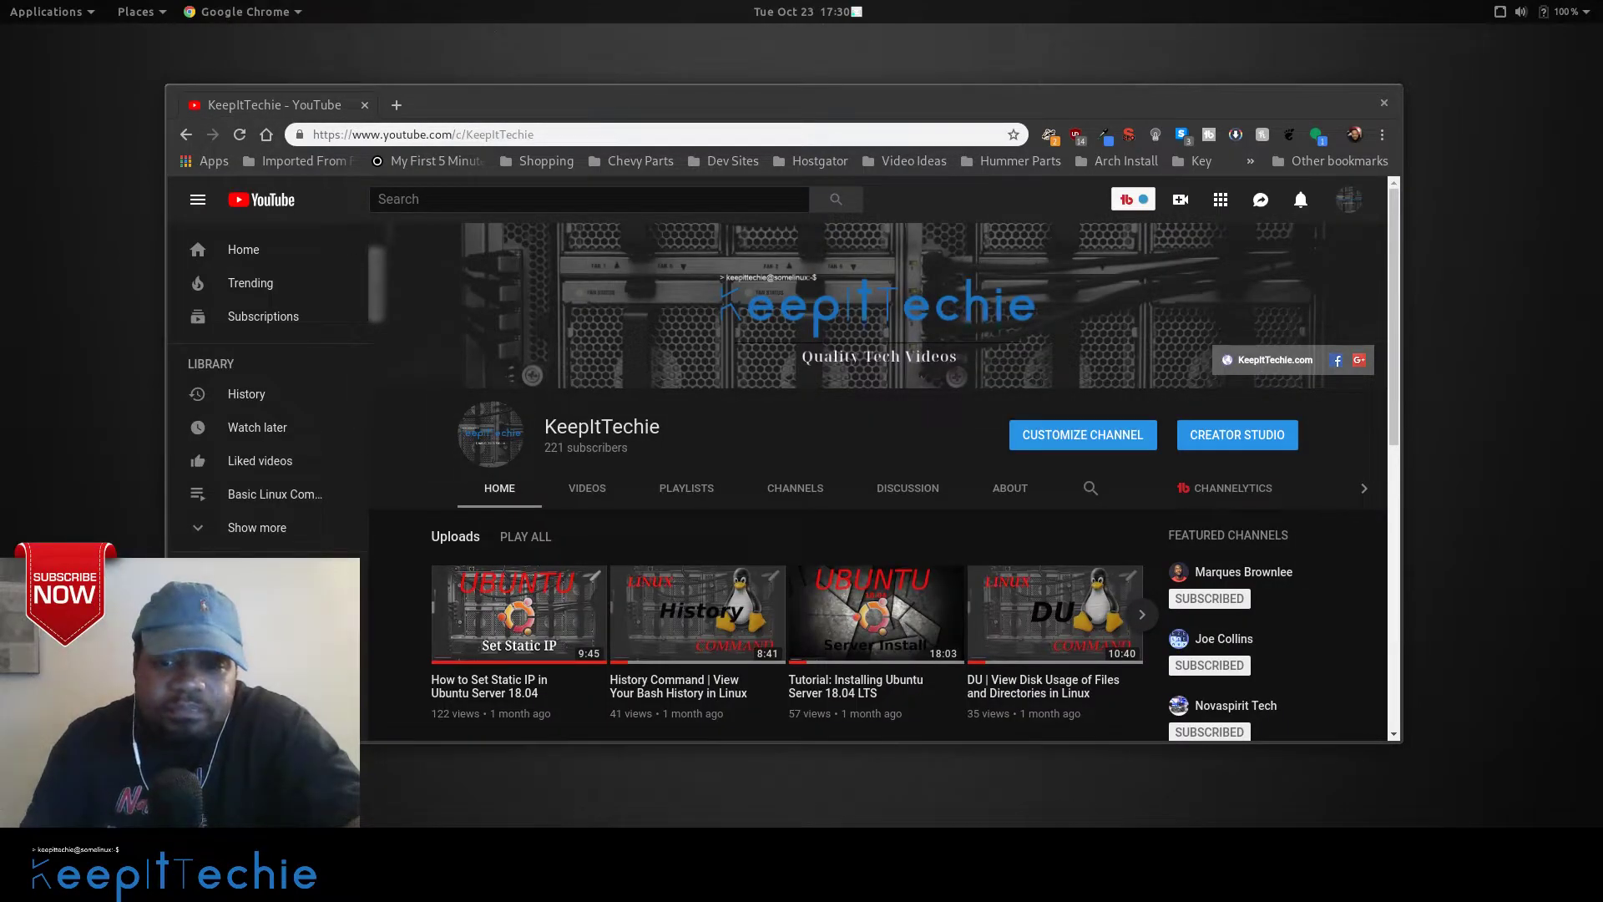
Switch to the Xubuntu virtual machine in VirtualBox and open a Terminal Emulator there.
{"action": "key", "text": "alt+Tab"}
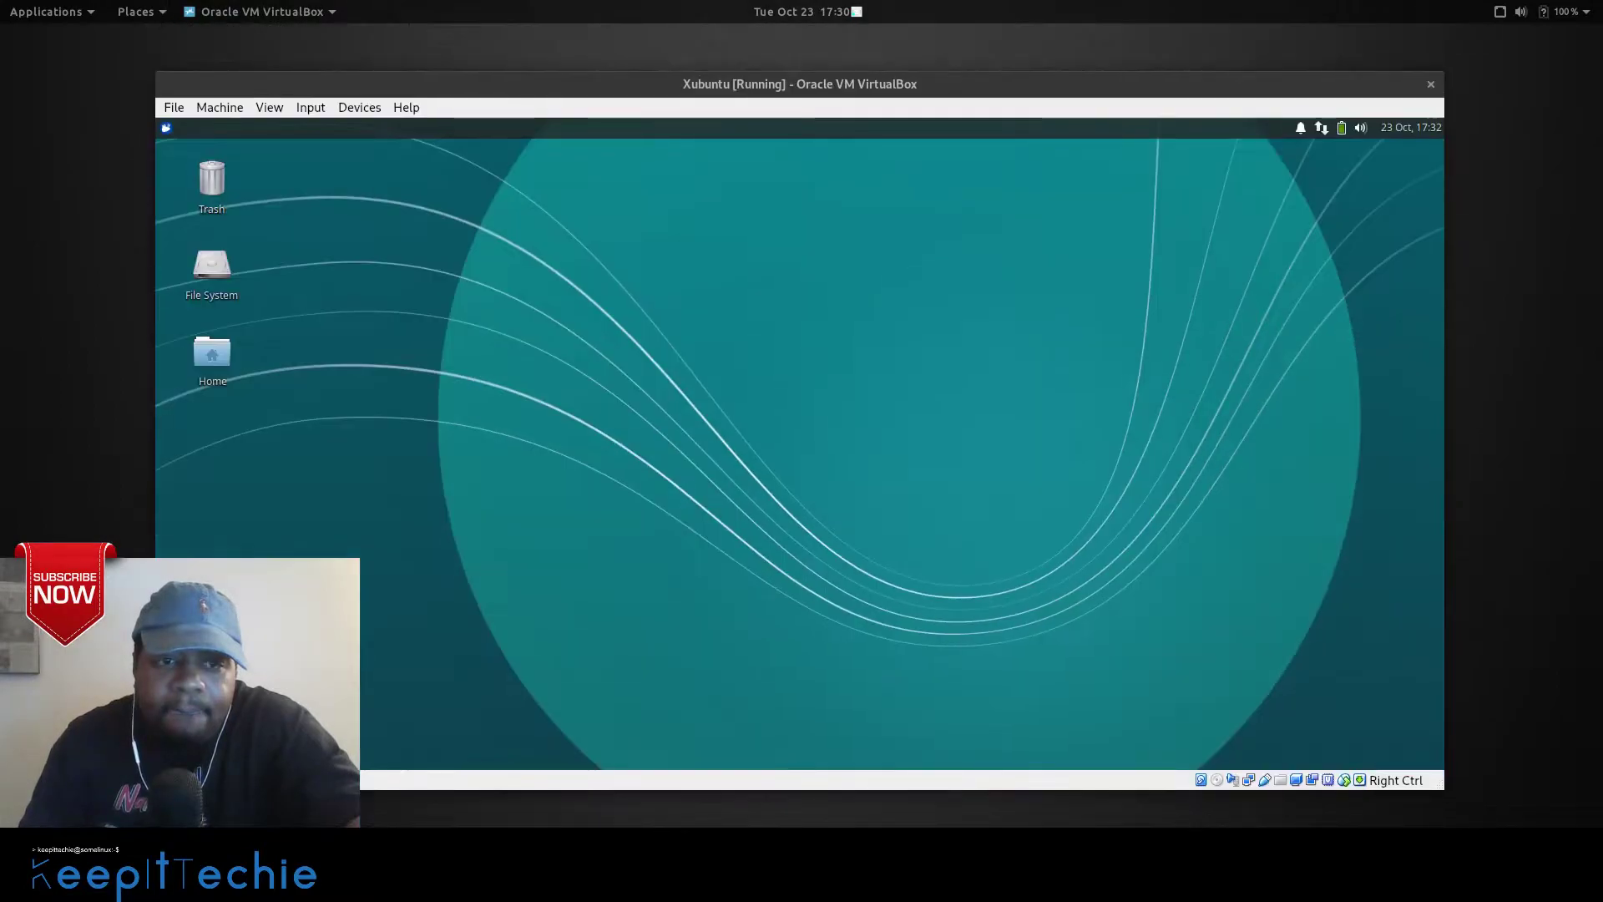
{"action": "left_click", "coordinate": [166, 127]}
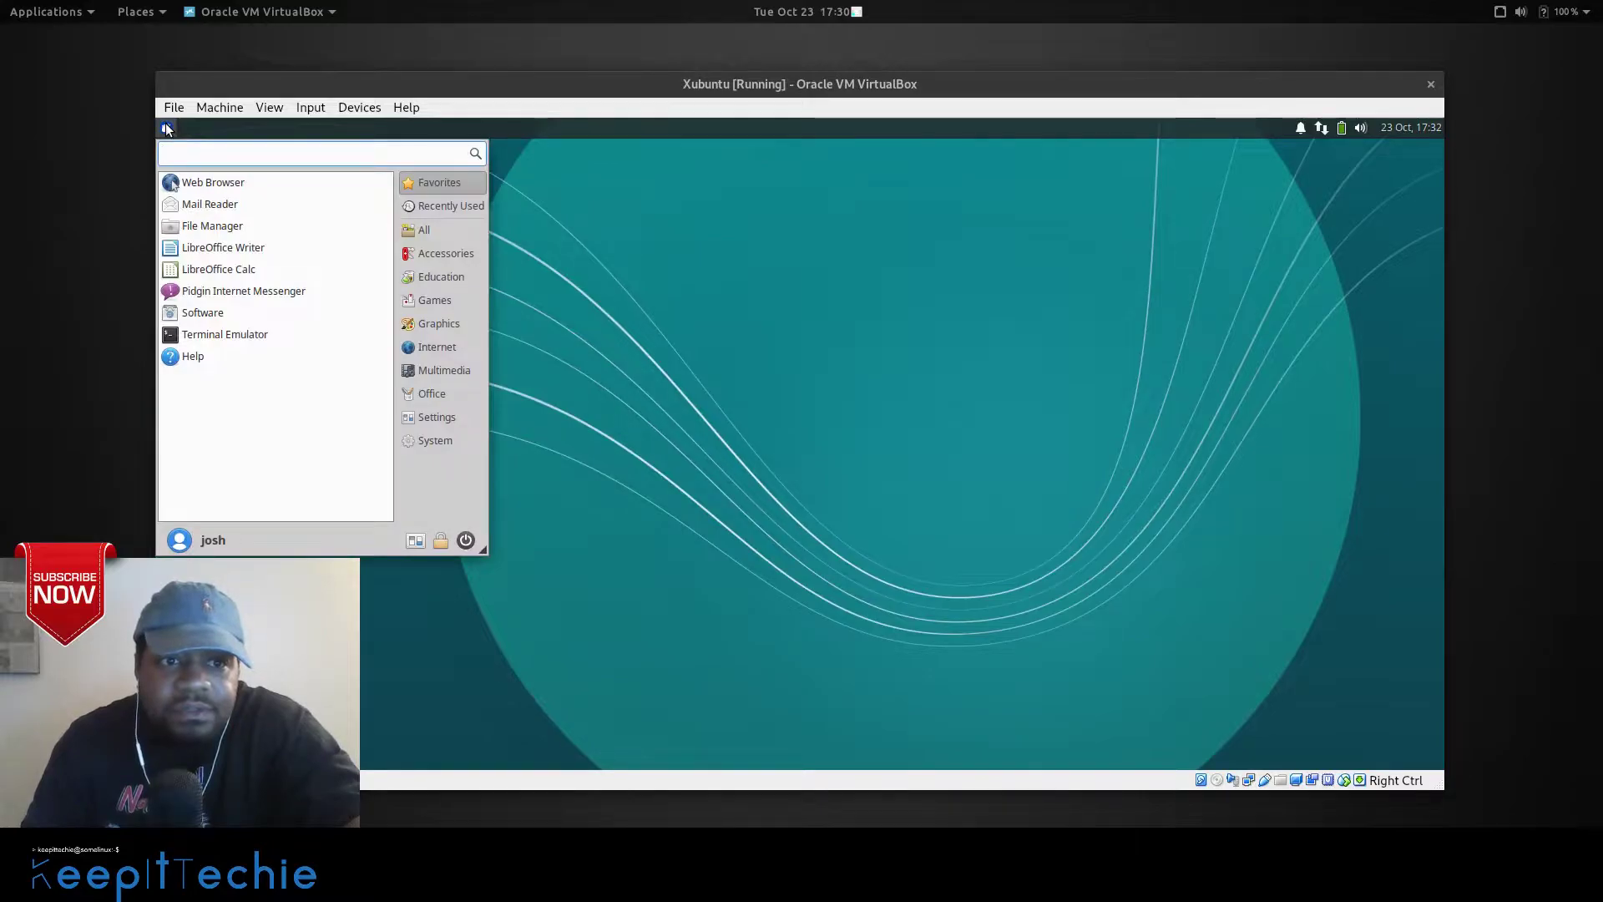
{"action": "left_click", "coordinate": [238, 334]}
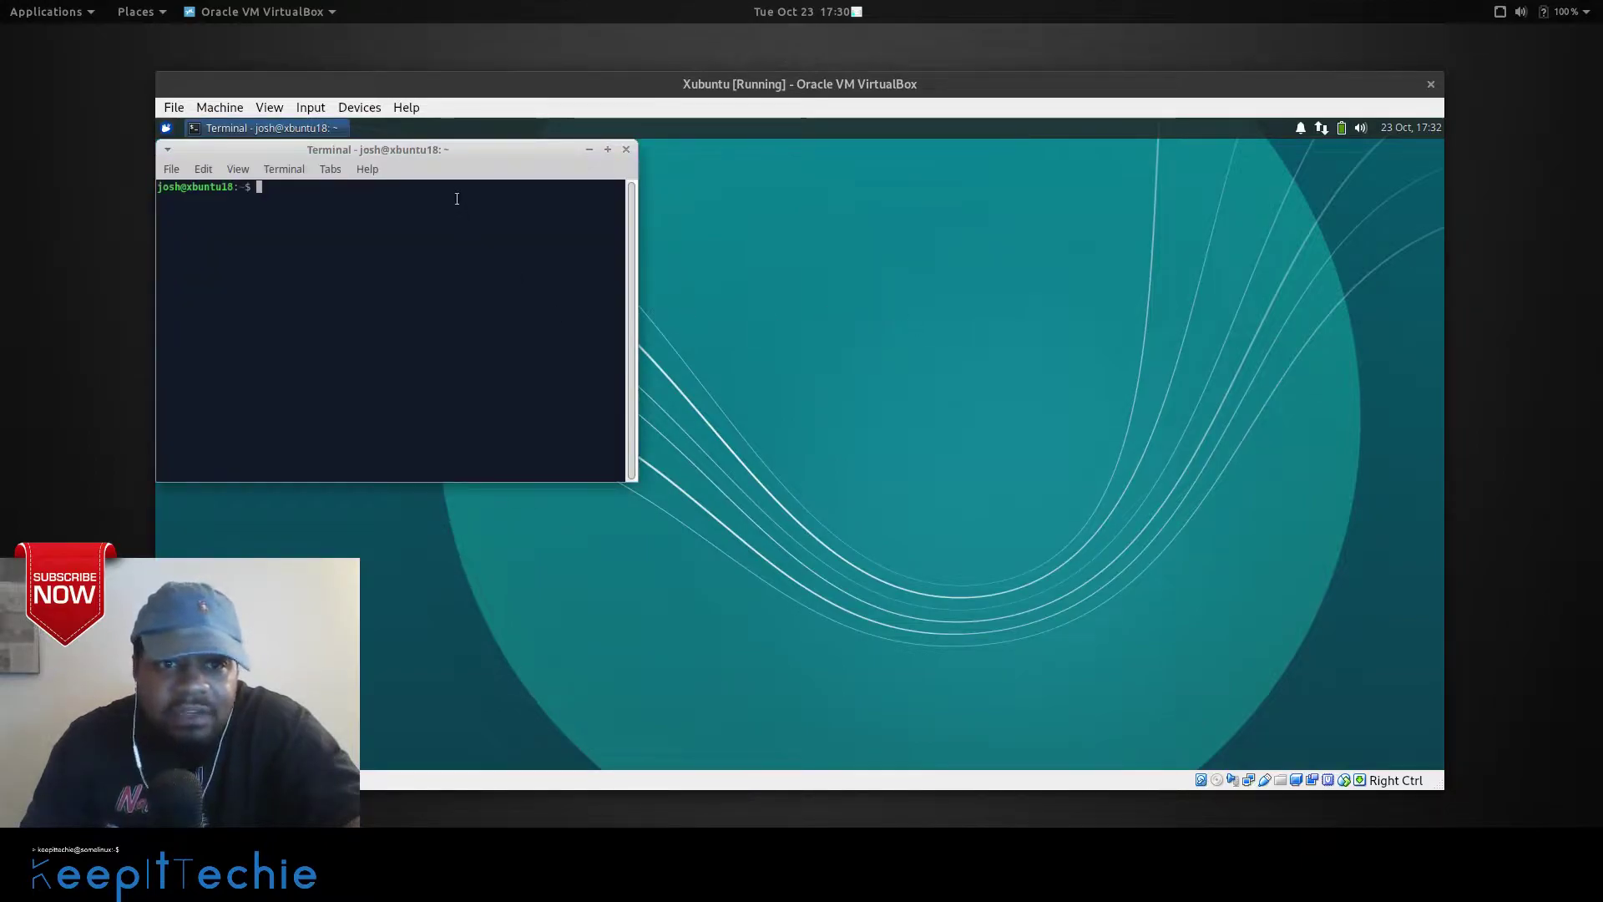
Zoom the terminal text in three levels and move the terminal window toward the middle of the desktop.
{"action": "left_click", "coordinate": [236, 170]}
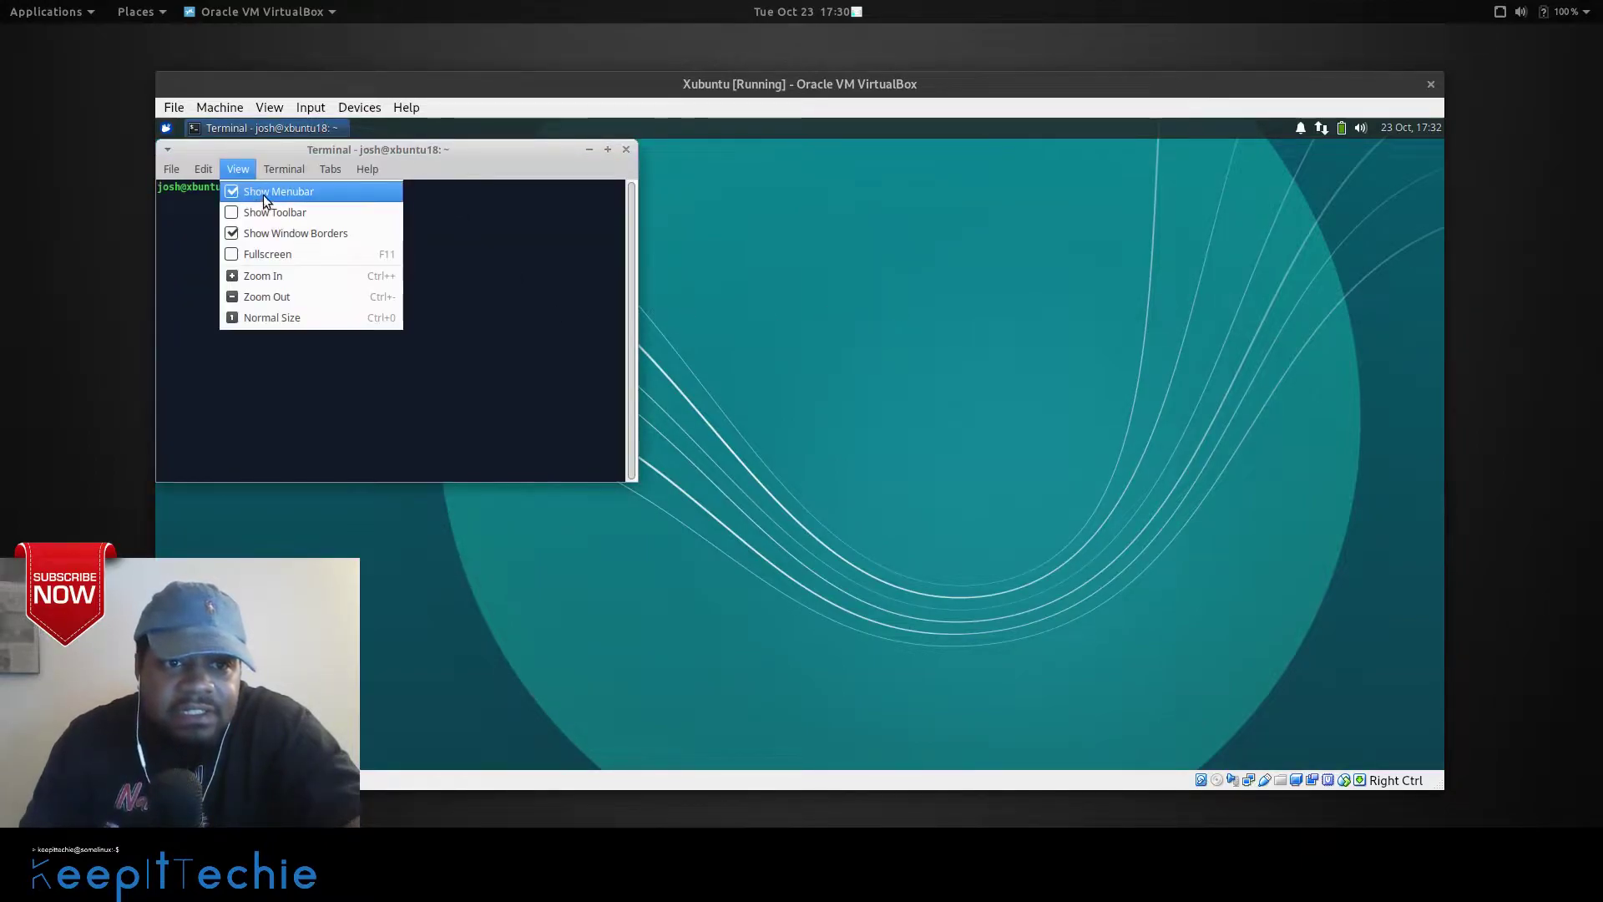
{"action": "left_click", "coordinate": [262, 278]}
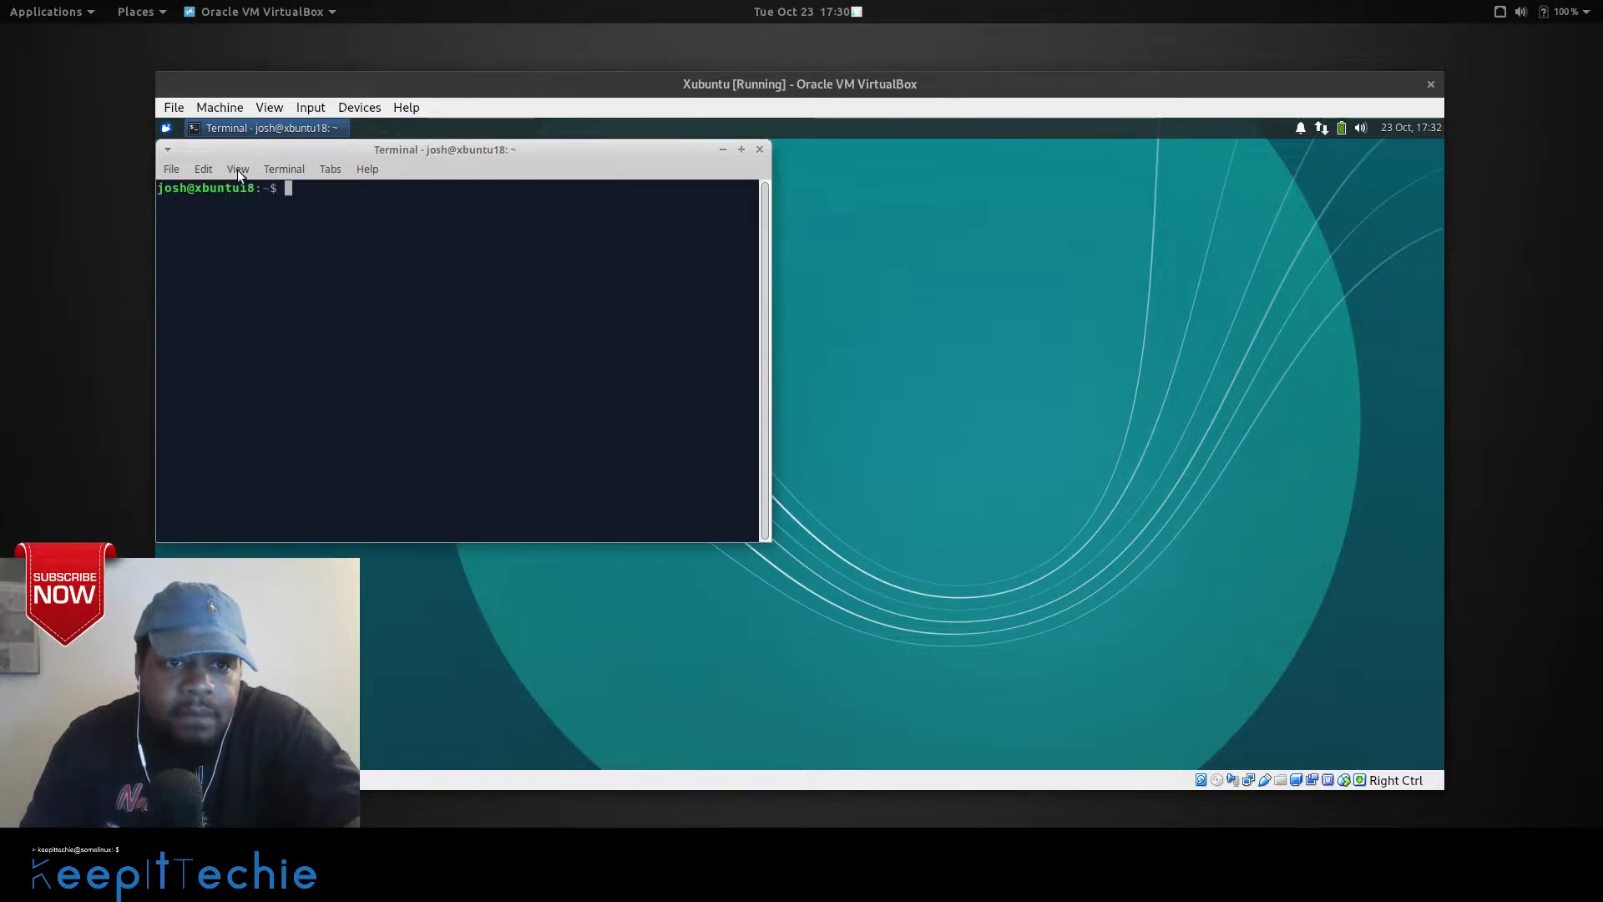
{"action": "left_click", "coordinate": [237, 168]}
{"action": "left_click", "coordinate": [254, 273]}
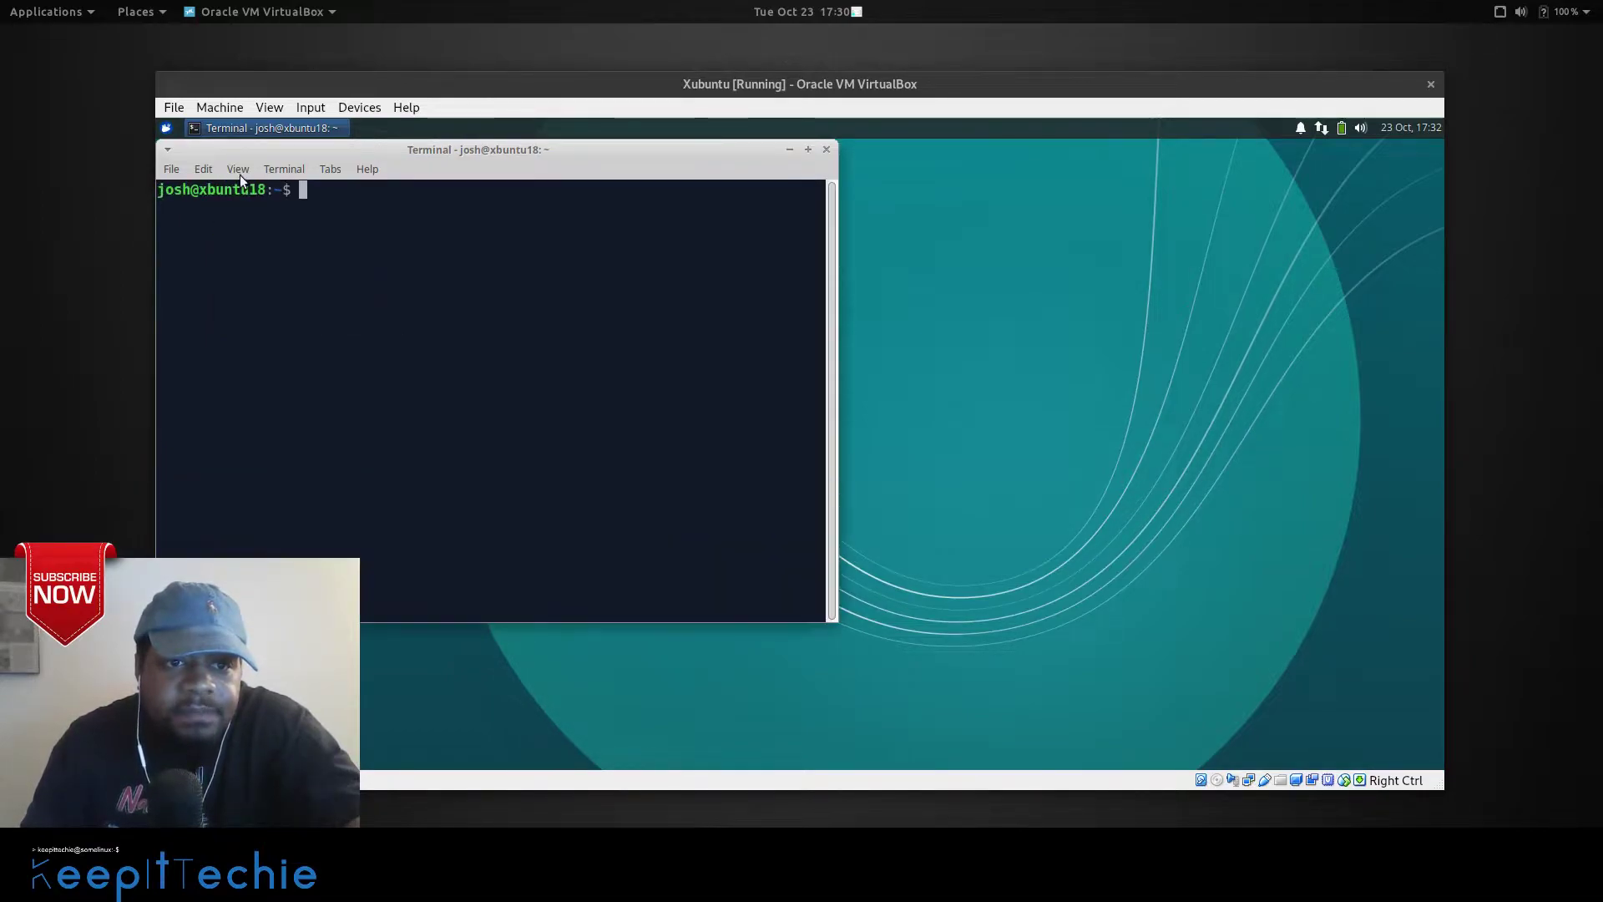
{"action": "left_click", "coordinate": [238, 170]}
{"action": "left_click", "coordinate": [255, 269]}
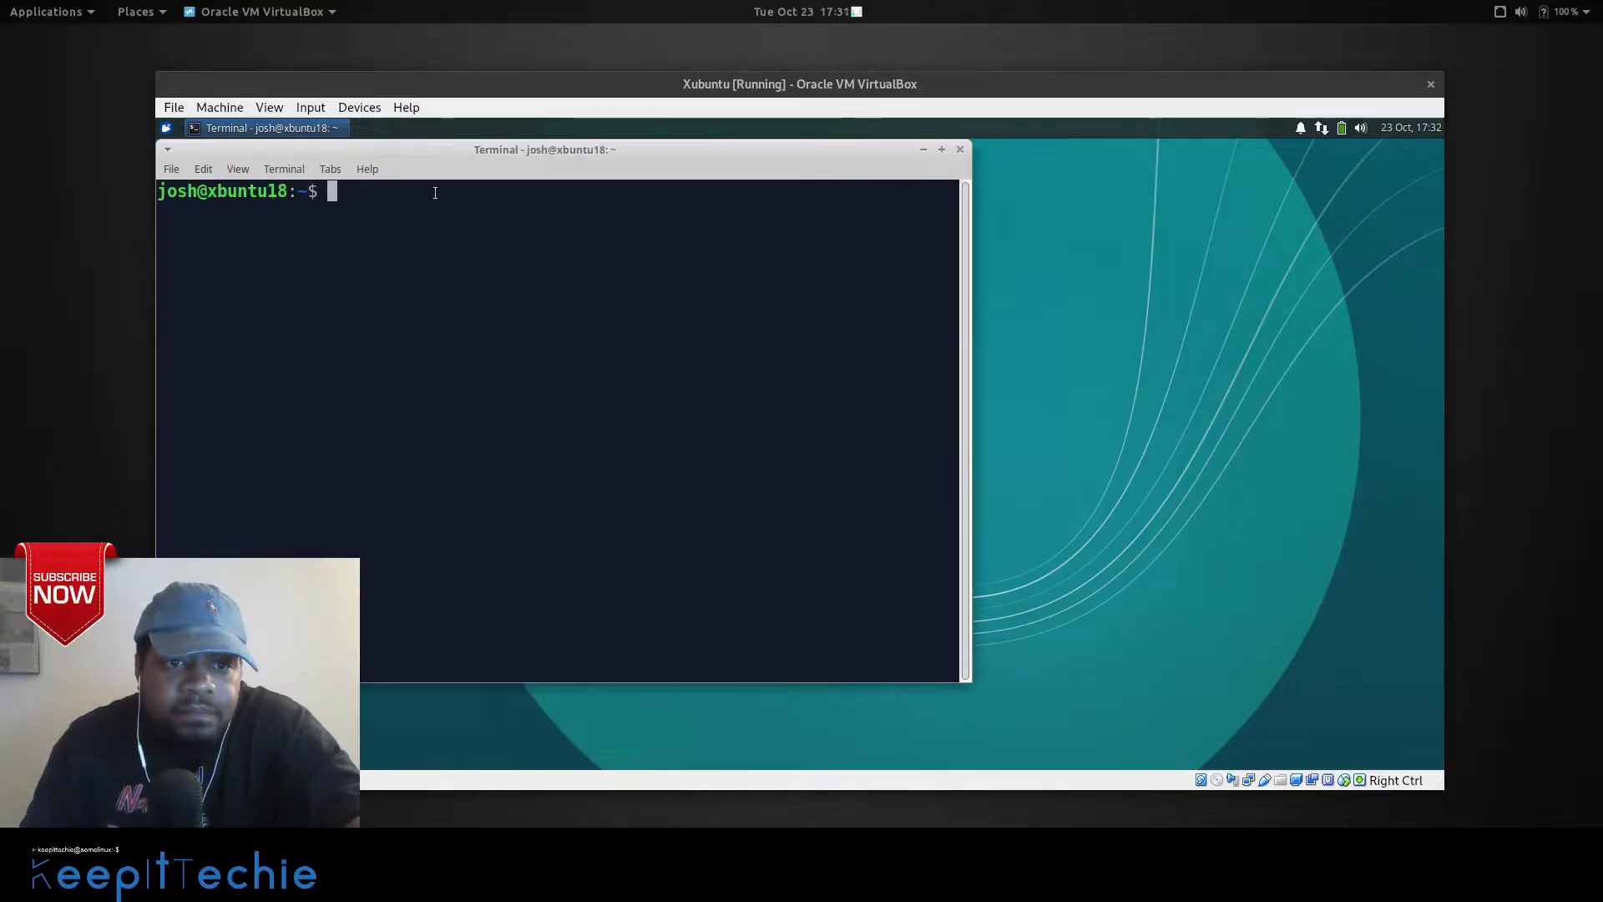
{"action": "left_click_drag", "start_coordinate": [538, 152], "coordinate": [767, 170]}
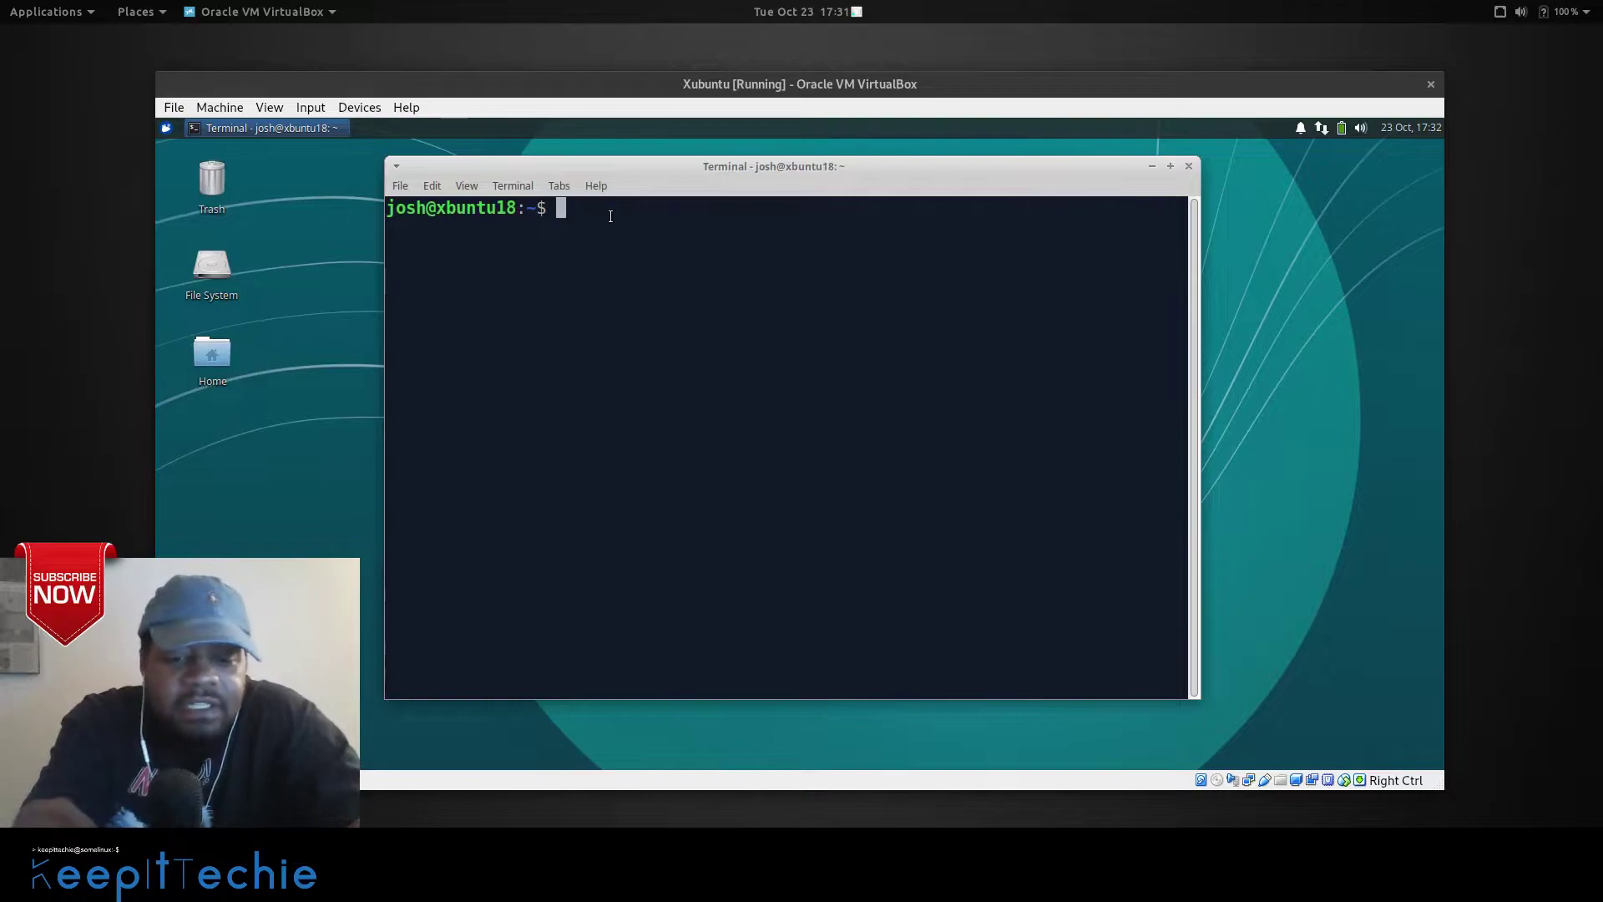
Refresh the package lists with "sudo apt update", entering the sudo password.
{"action": "type", "text": "sudo apt i"}
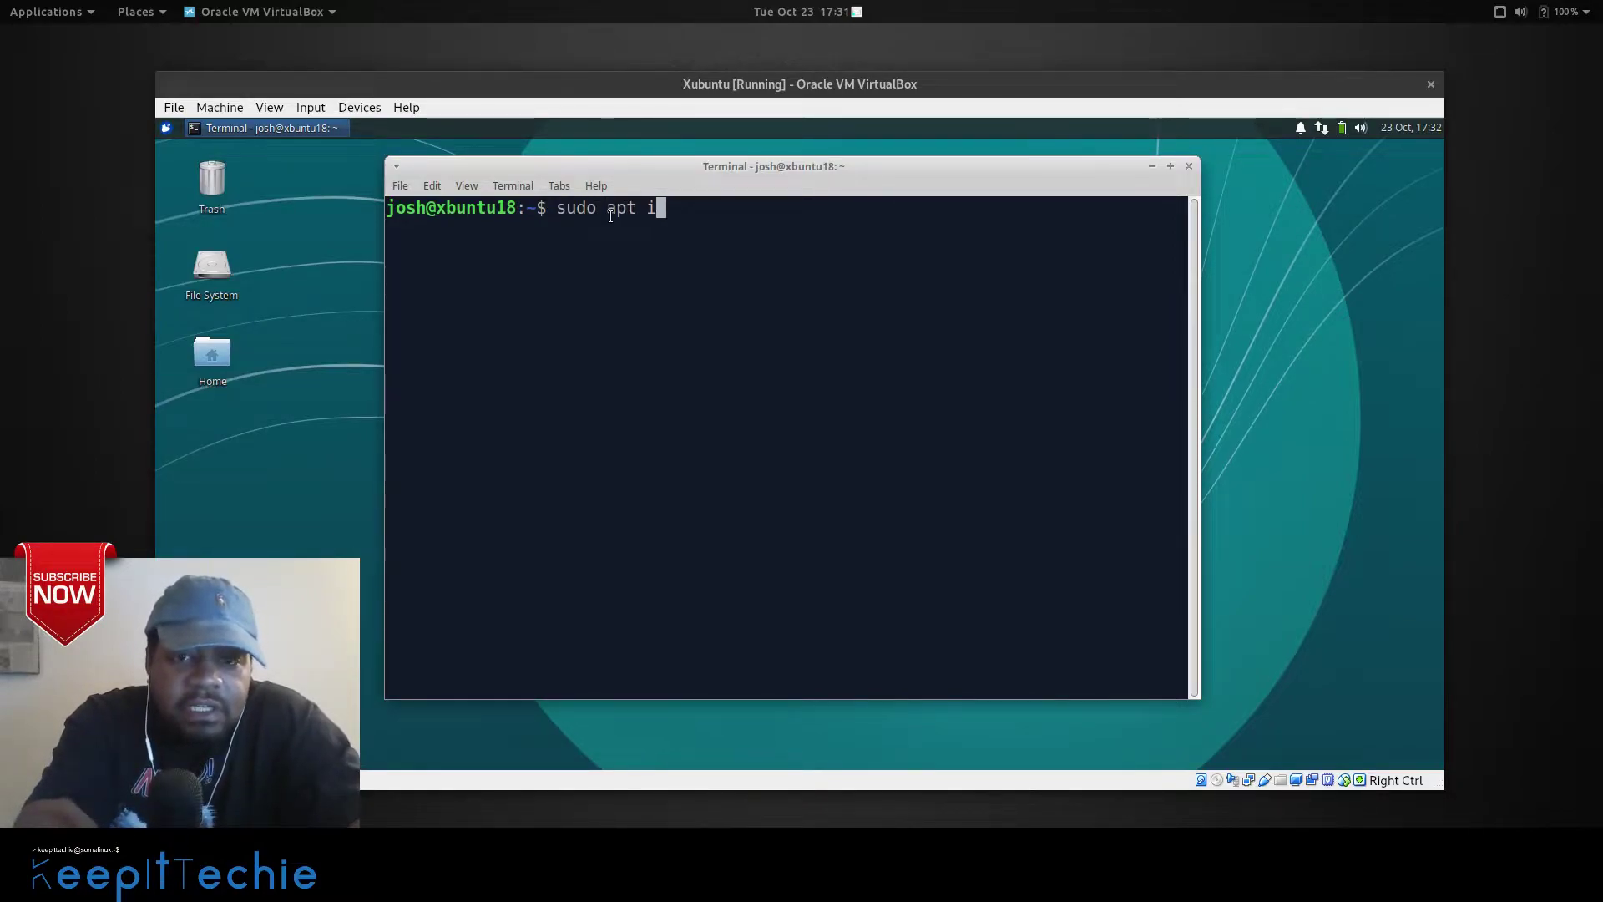
{"action": "key", "text": "BackSpace"}
{"action": "type", "text": "update"}
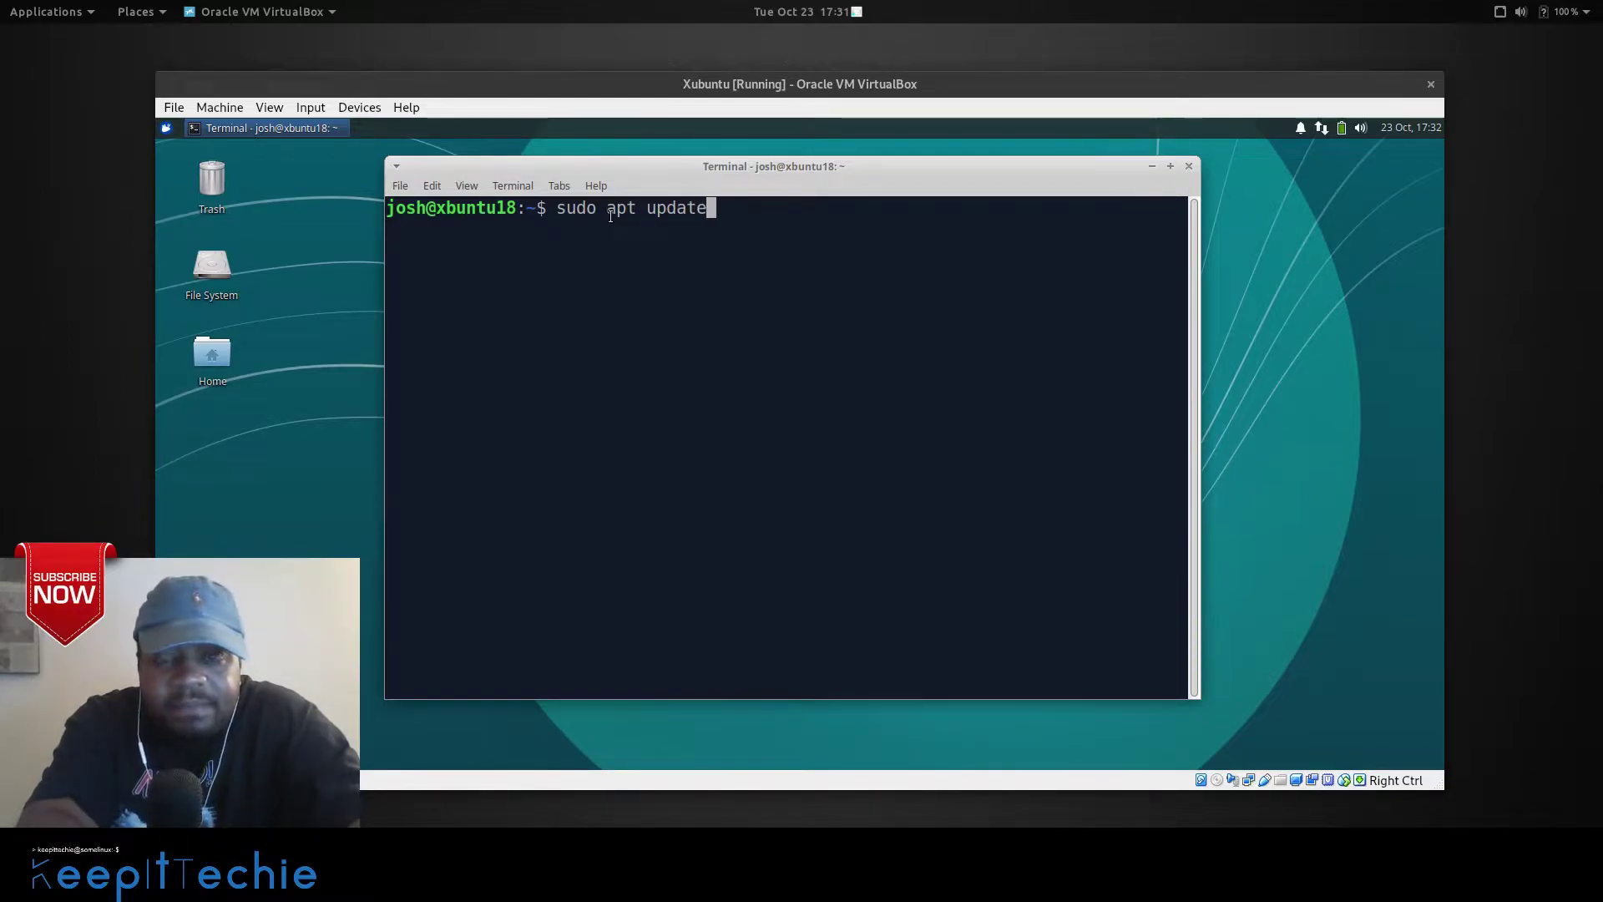
{"action": "key", "text": "Return"}
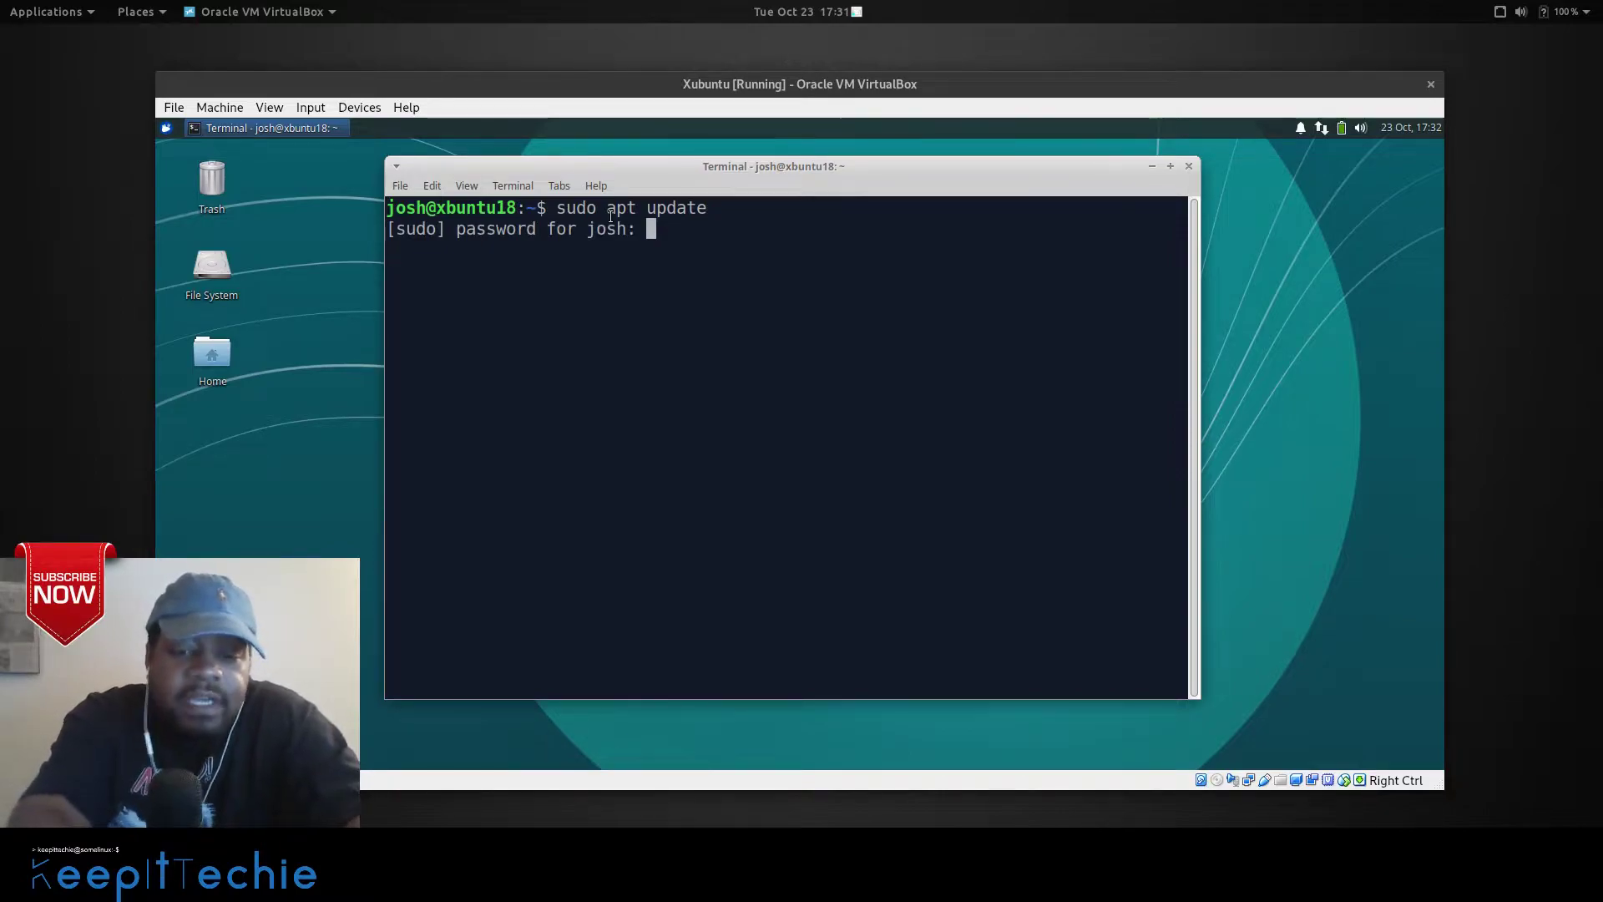
{"action": "key", "text": "Return"}
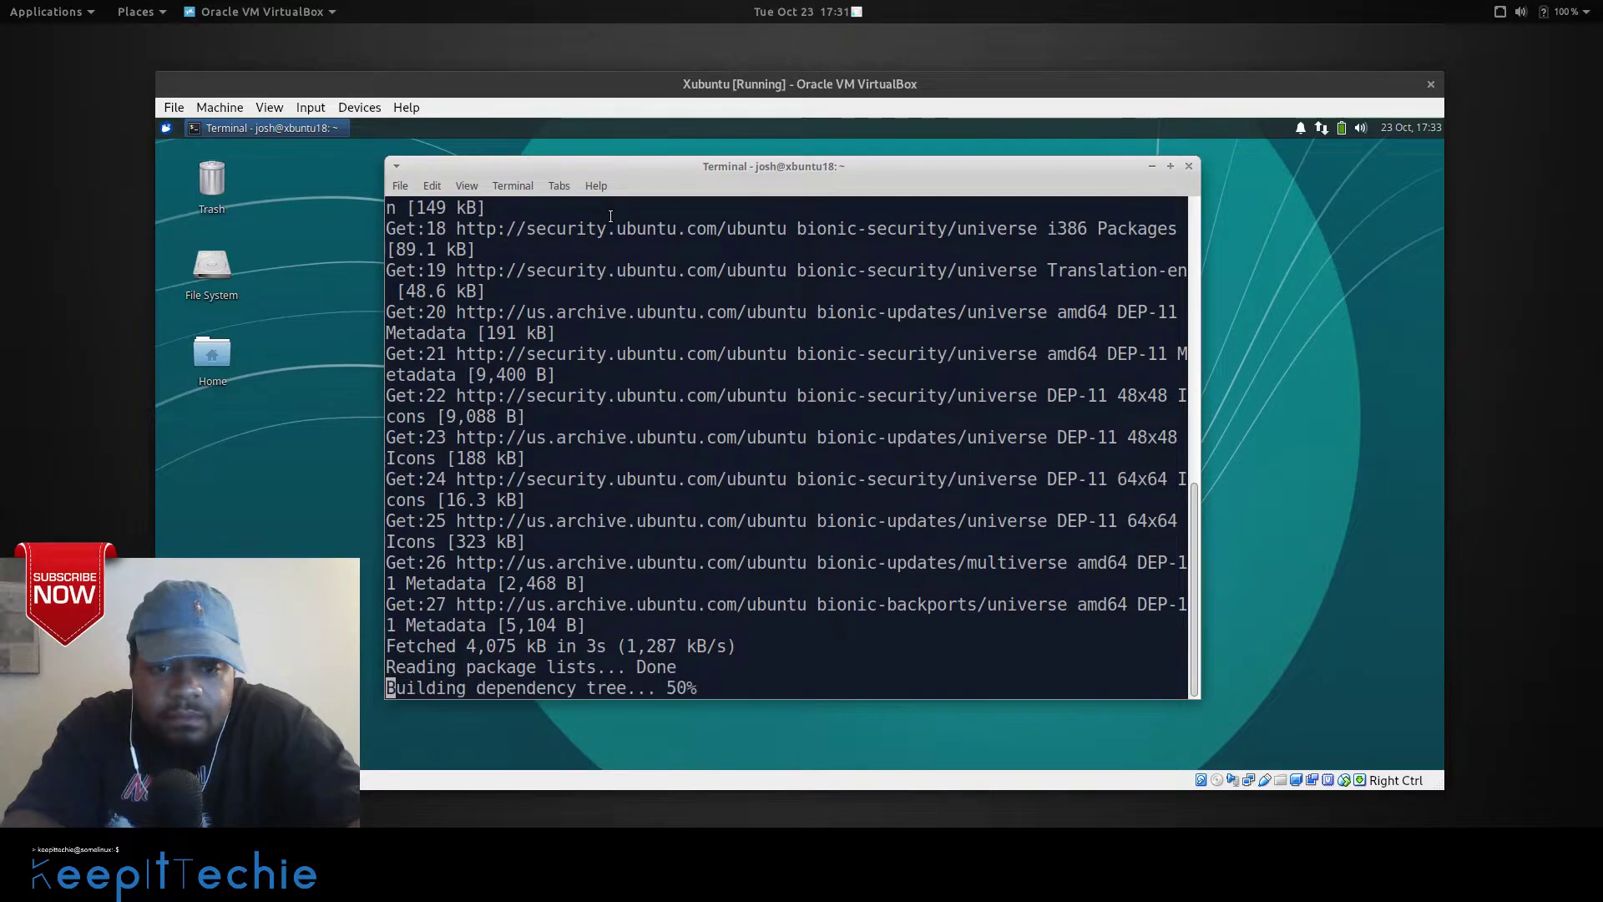
Upgrade the installed packages with "sudo apt upgrade" and accept the proposed changes.
{"action": "key", "text": "Up"}
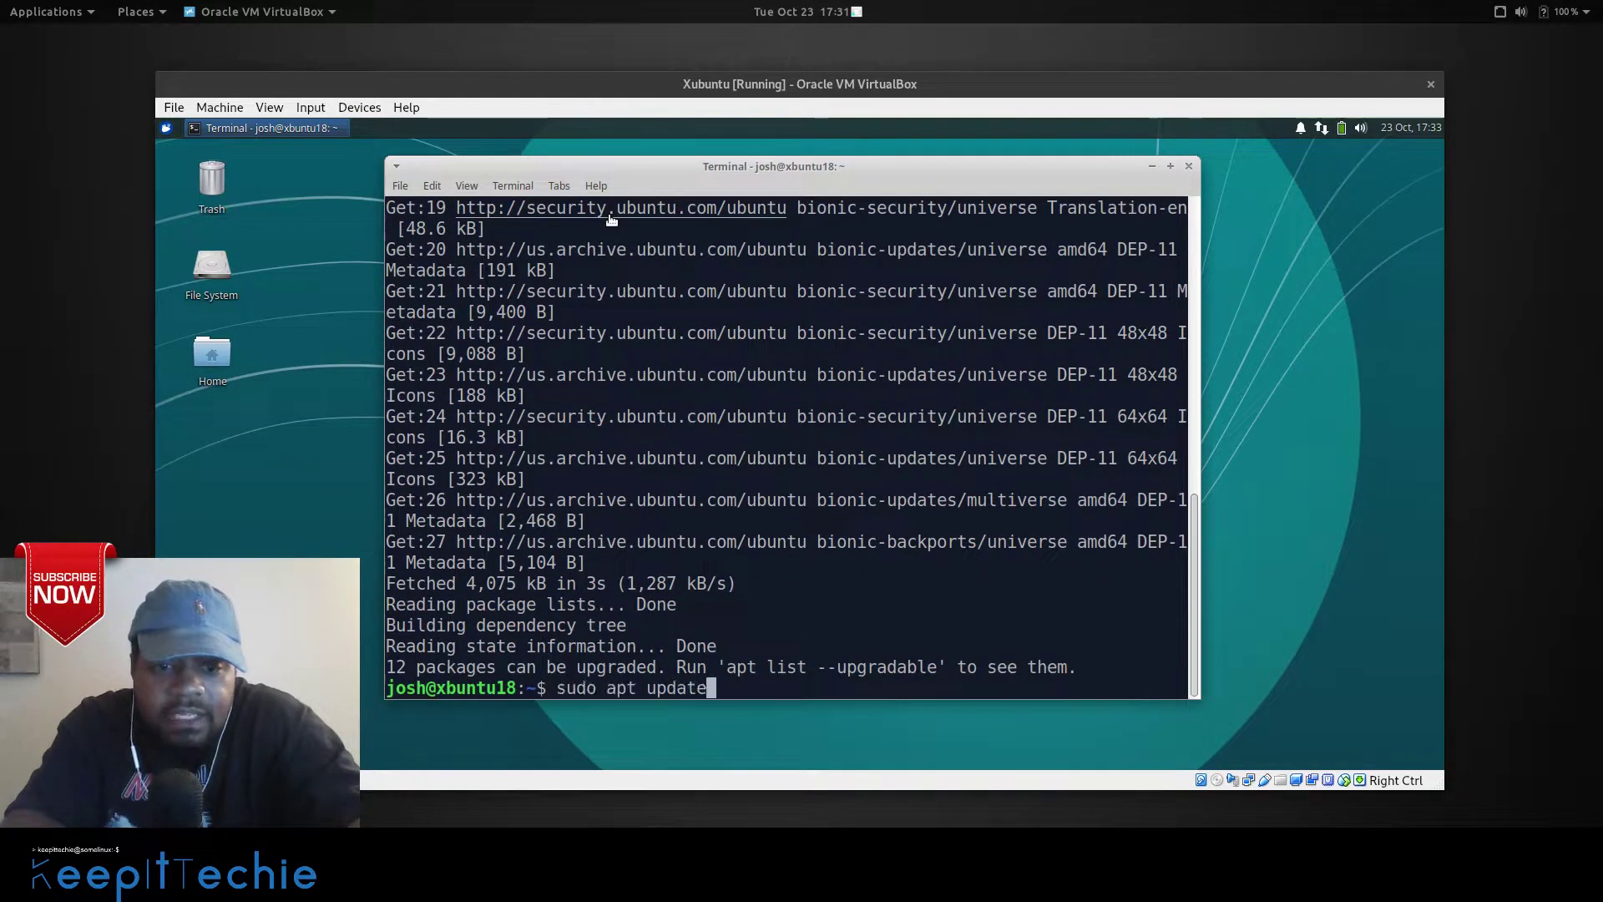
{"action": "key", "text": "BackSpace"}
{"action": "key", "text": "BackSpace"}
{"action": "key", "text": "BackSpace"}
{"action": "key", "text": "BackSpace"}
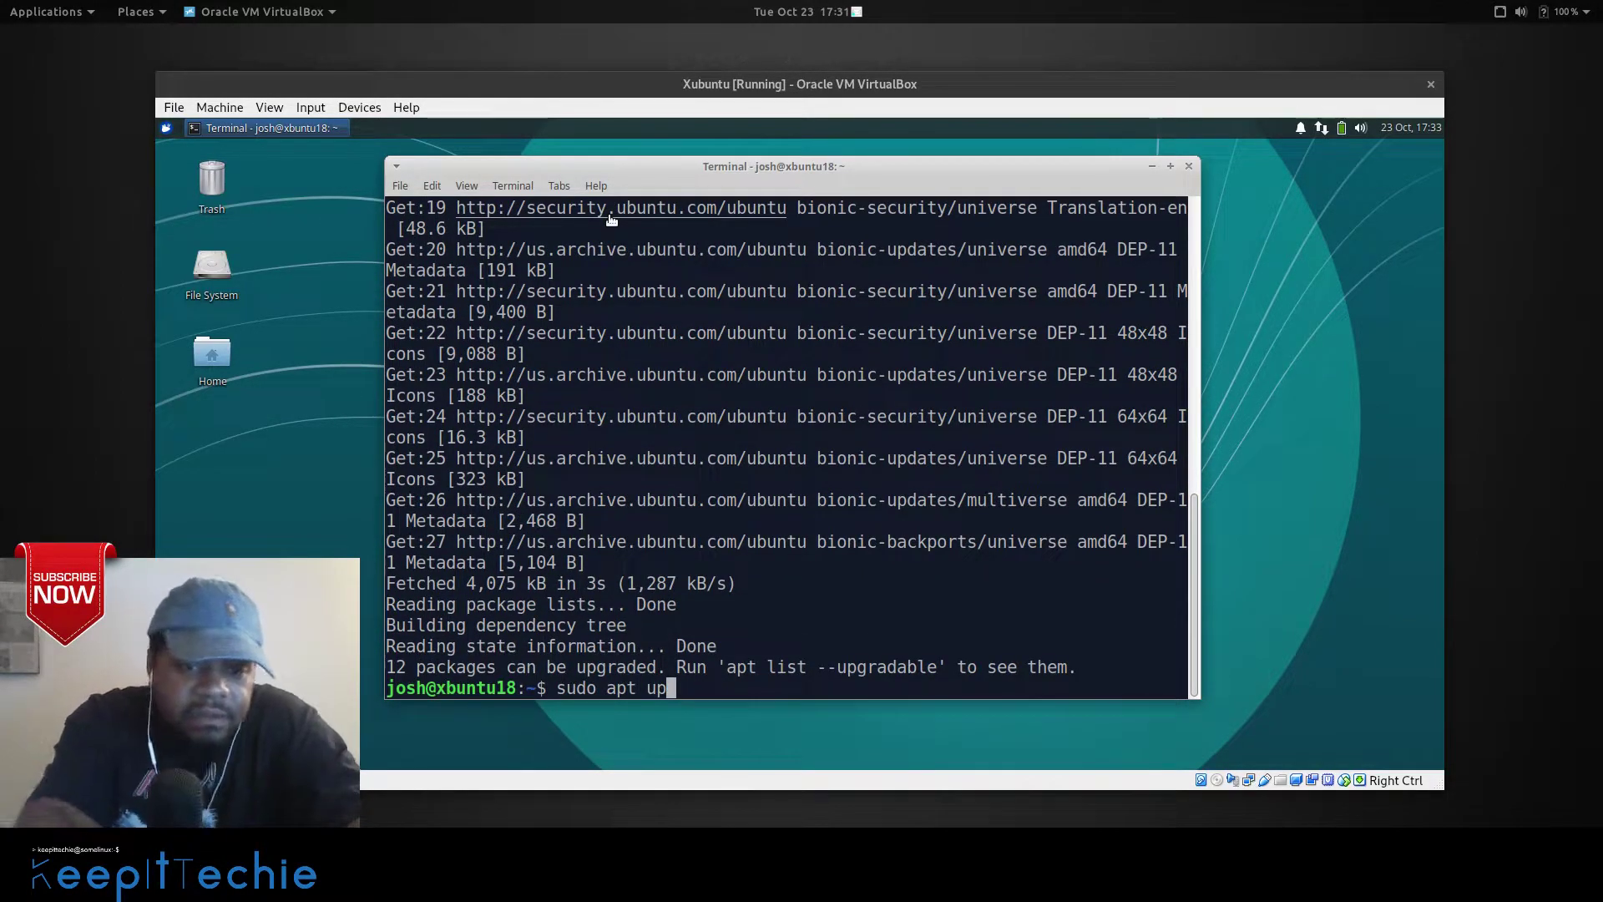
{"action": "type", "text": "upgr"}
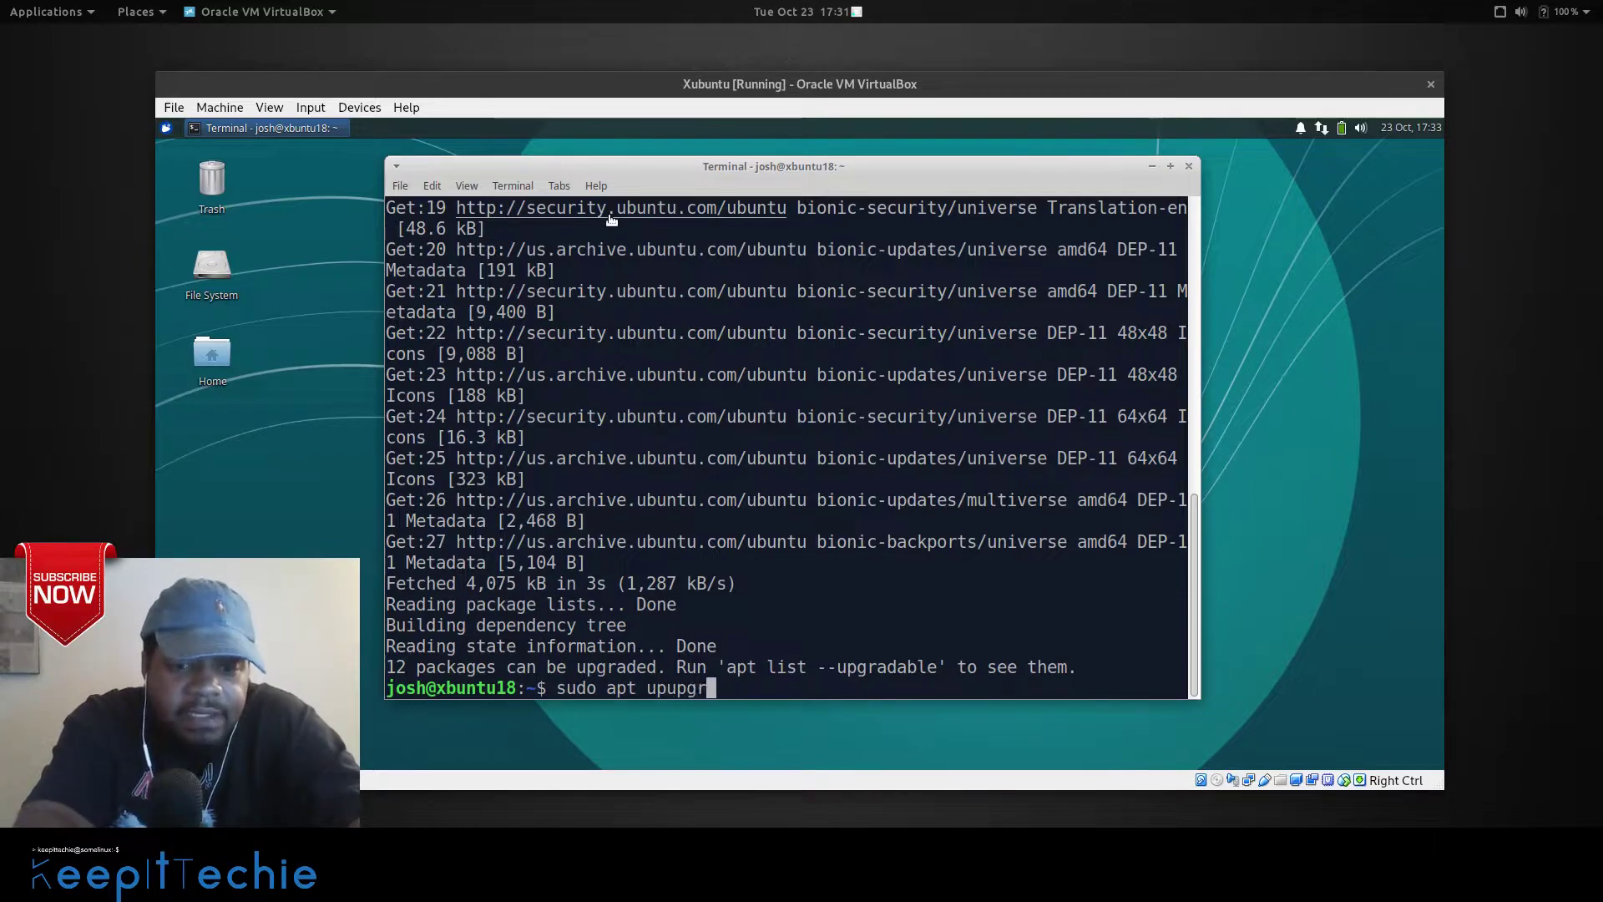
{"action": "key", "text": "BackSpace"}
{"action": "key", "text": "BackSpace"}
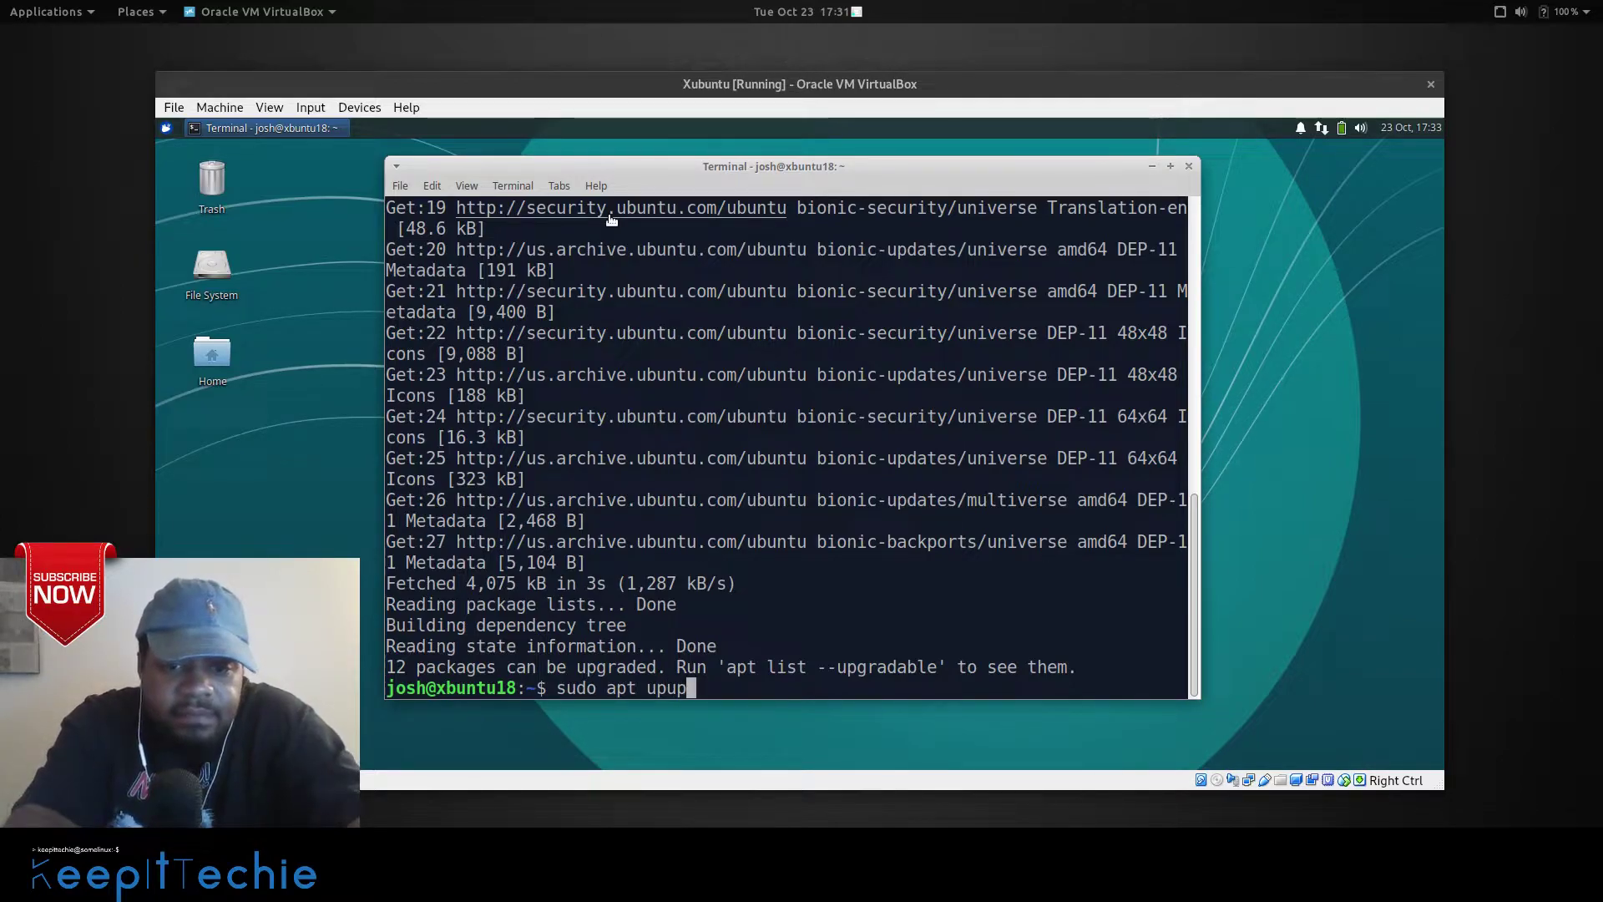
{"action": "key", "text": "BackSpace"}
{"action": "key", "text": "BackSpace"}
{"action": "type", "text": "grade"}
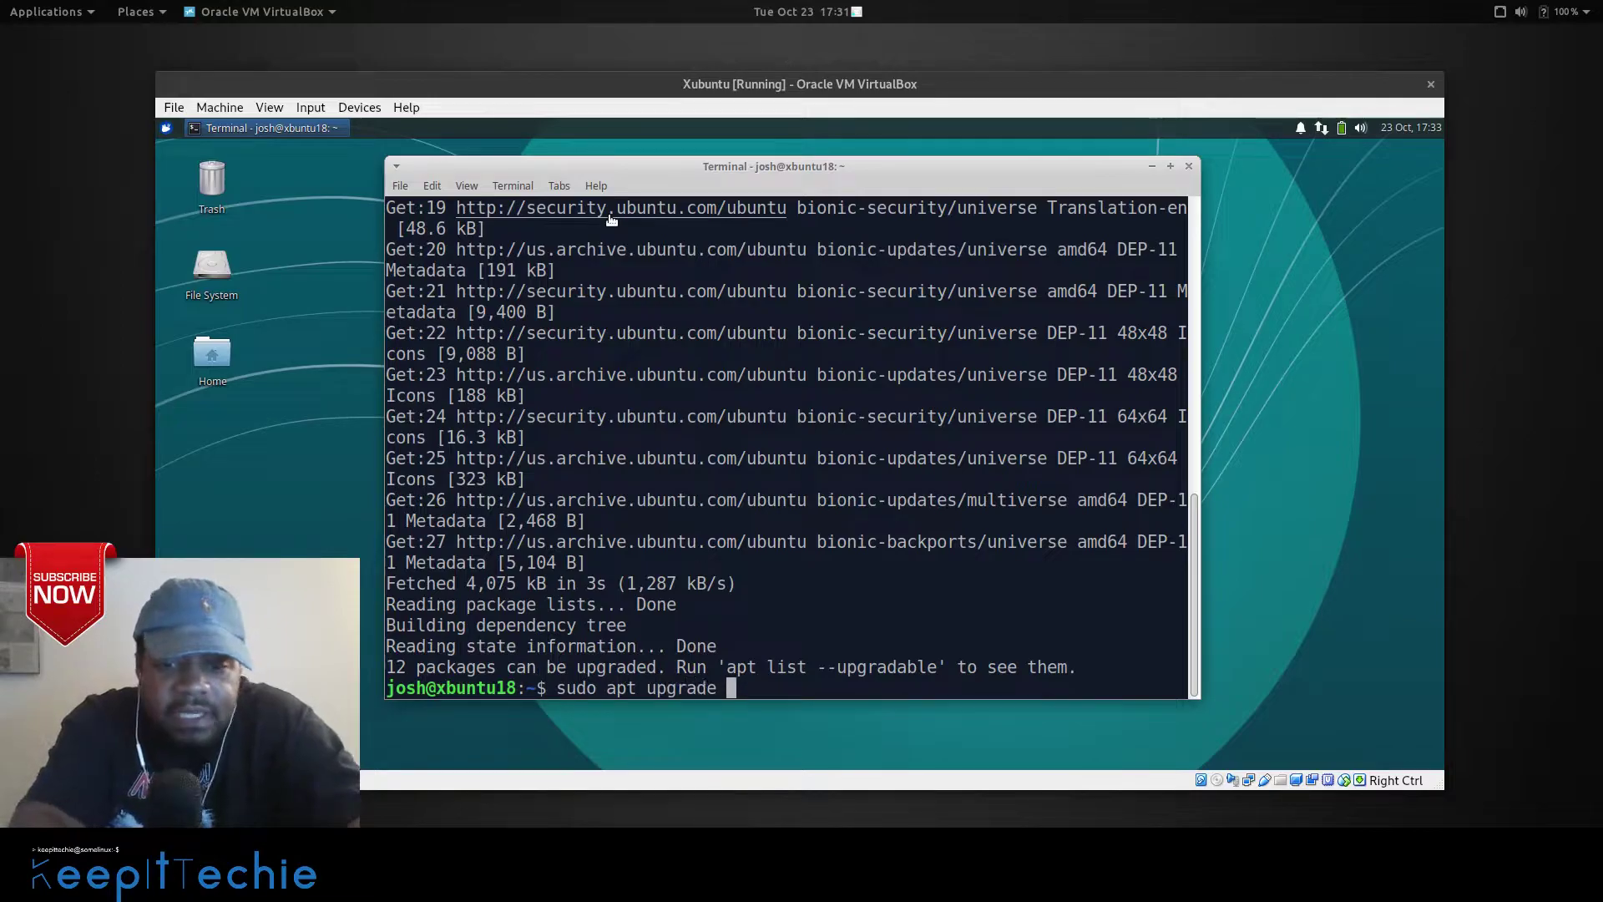
{"action": "key", "text": "Return"}
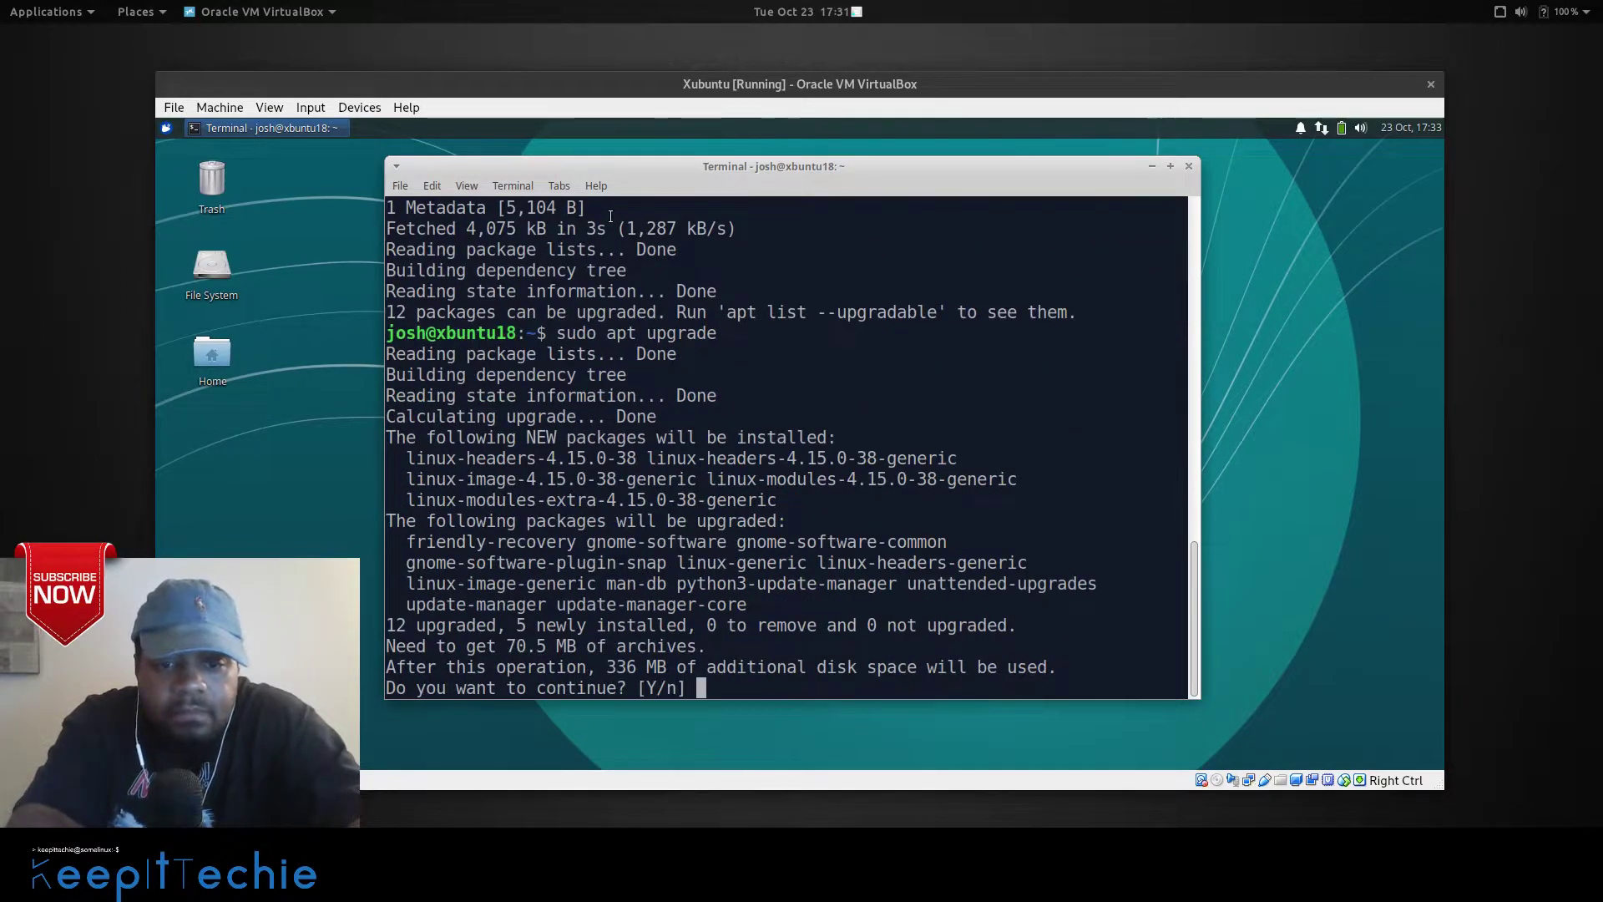
{"action": "key", "text": "Return"}
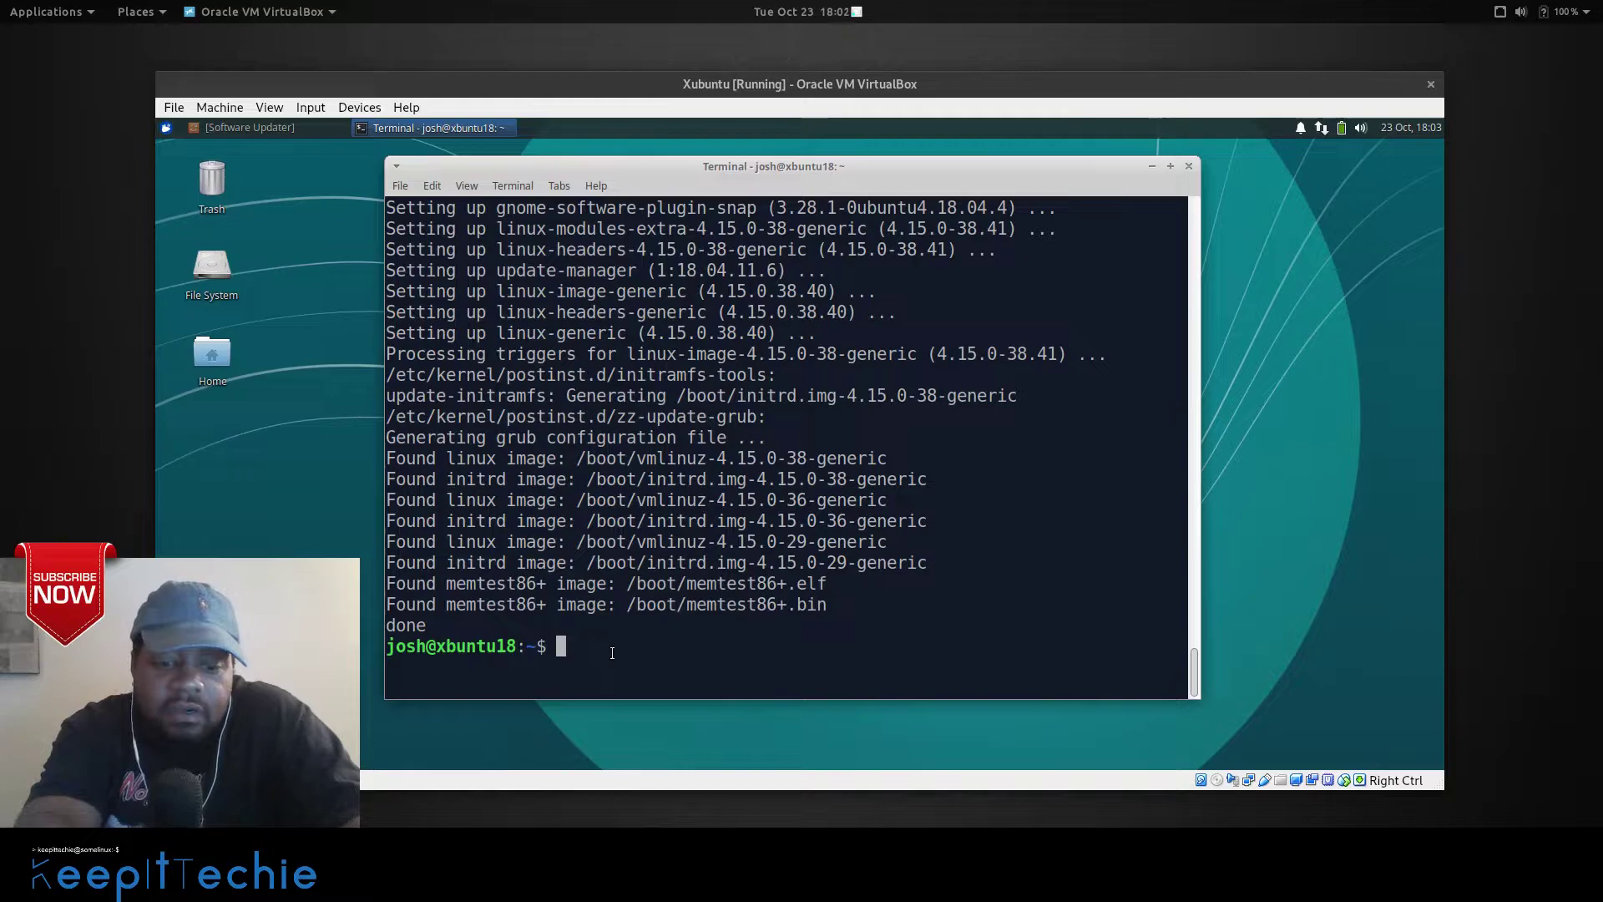
Clear the terminal and install MOC with "sudo apt install moc", entering the sudo password and accepting the installation.
{"action": "type", "text": "clear"}
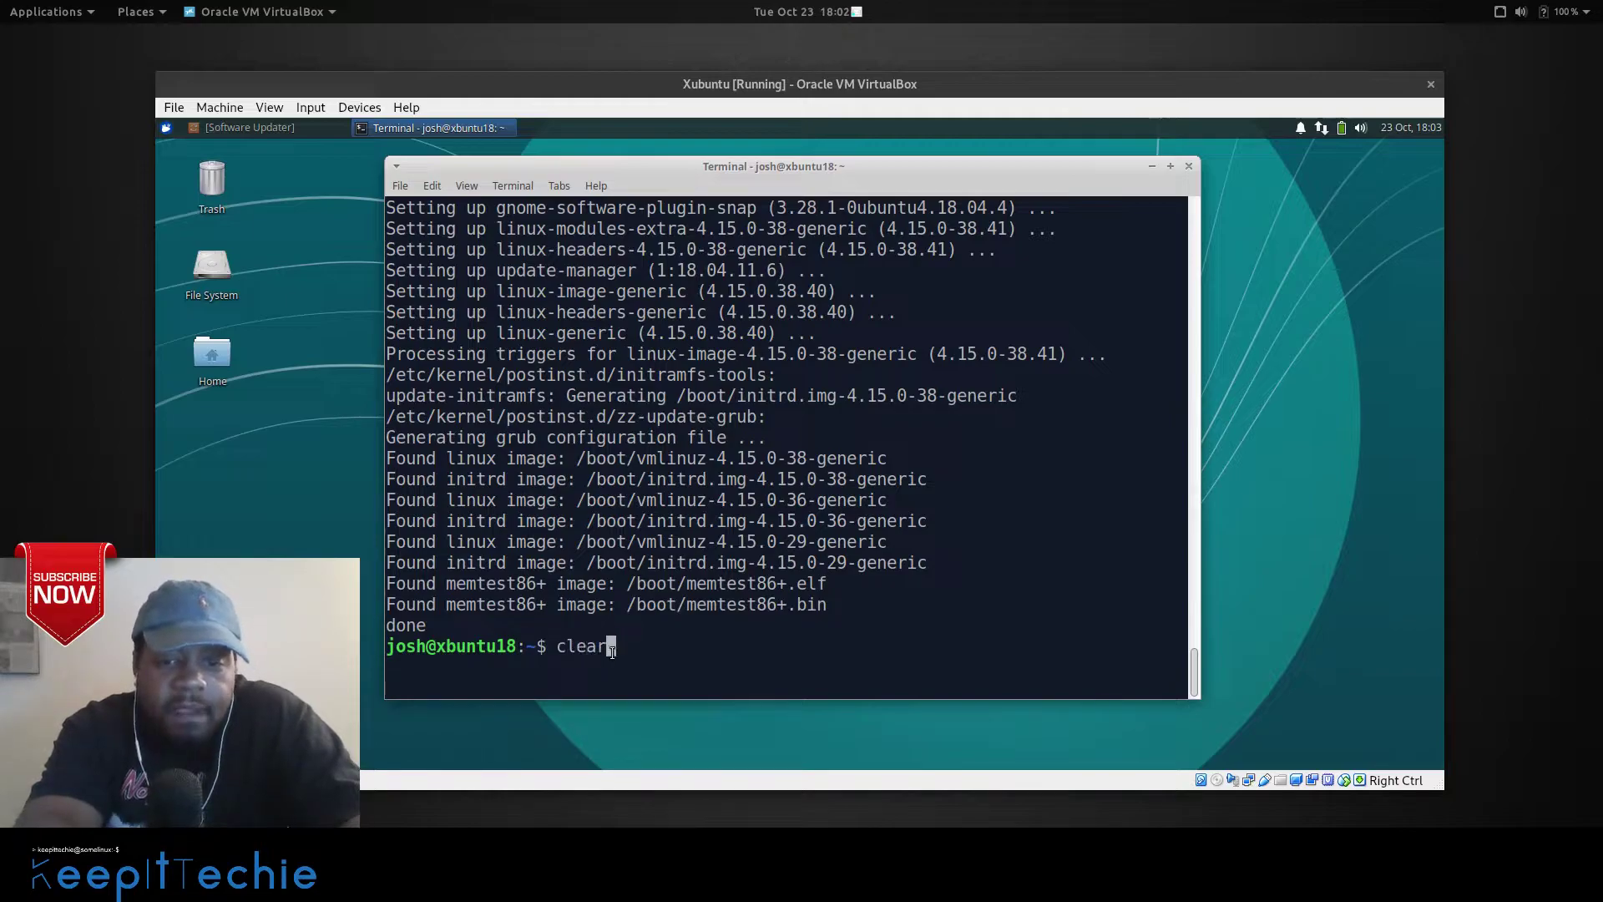
{"action": "key", "text": "Return"}
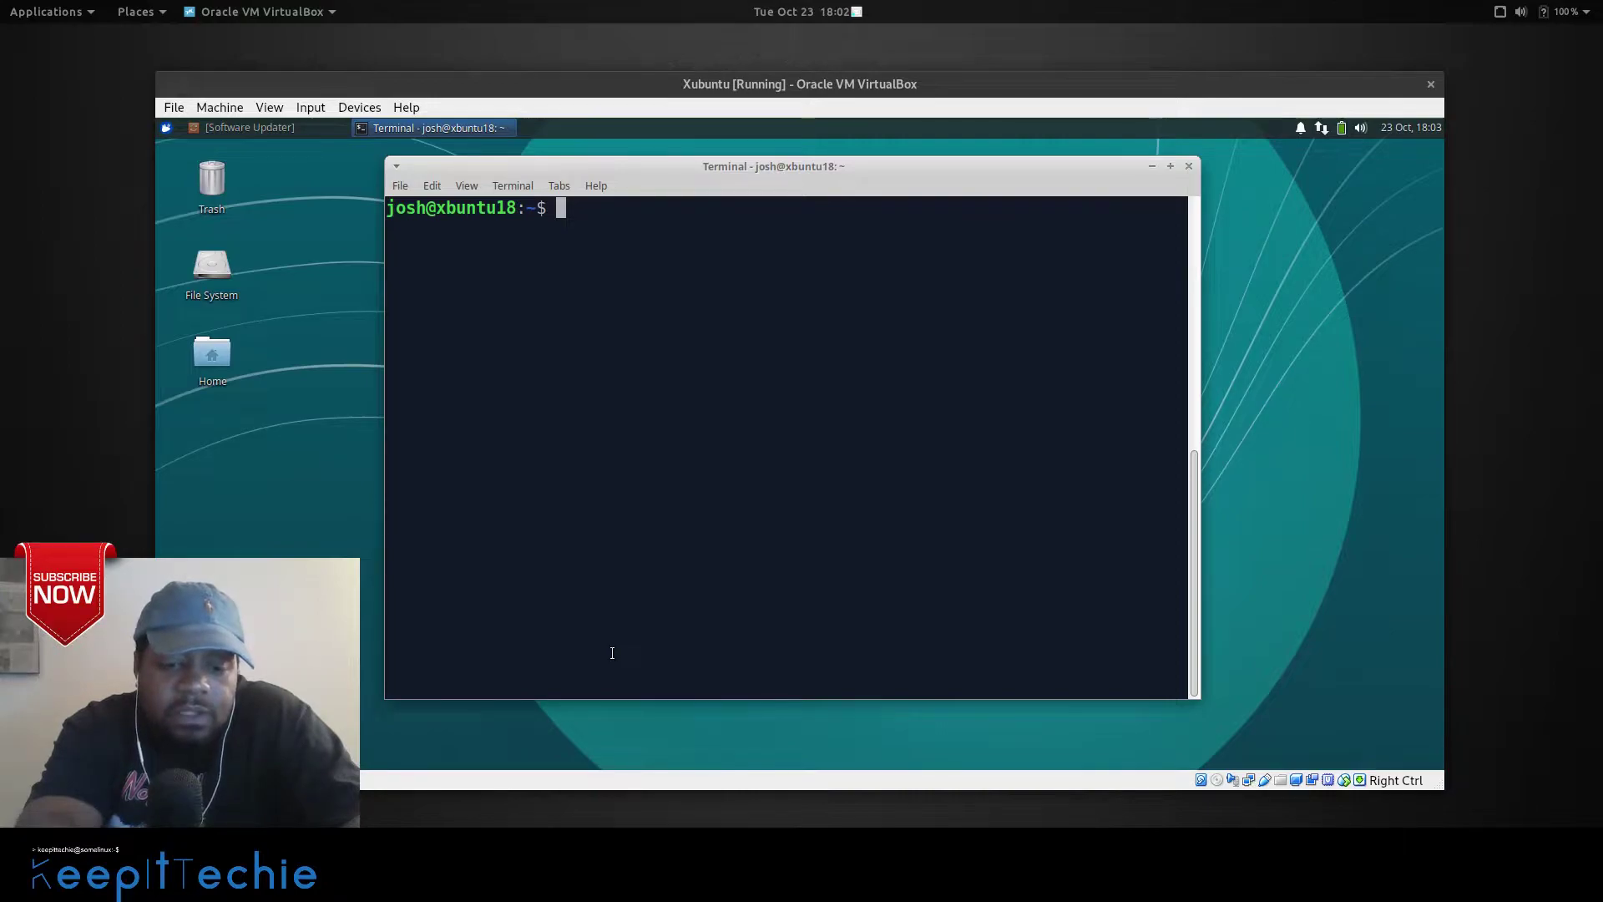
{"action": "type", "text": "sudo ap"}
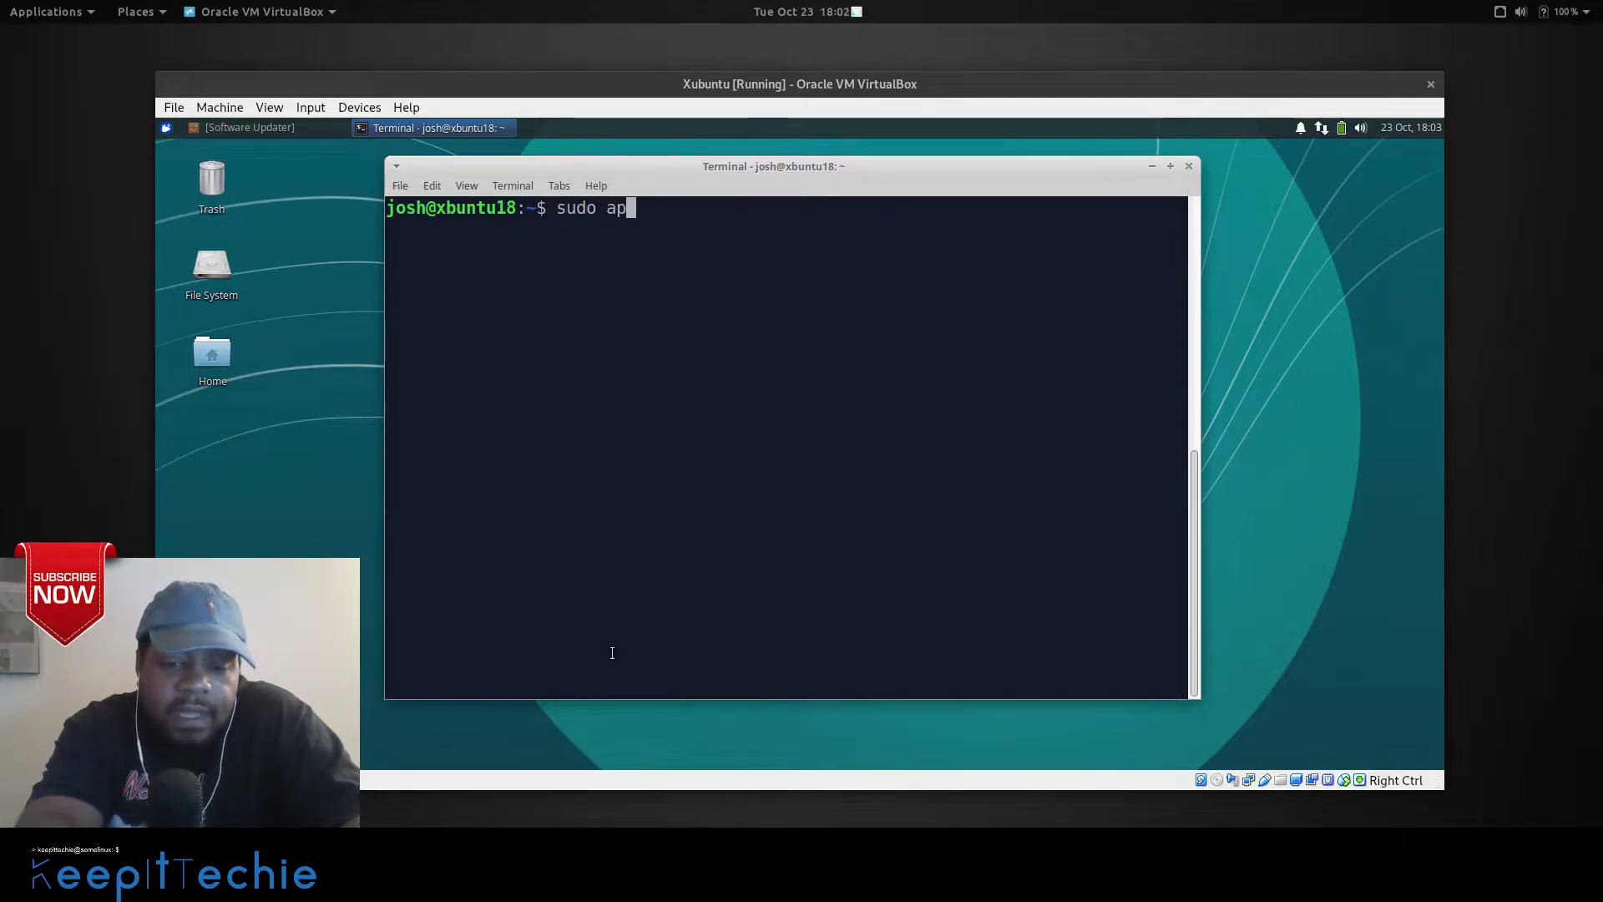
{"action": "type", "text": "t "}
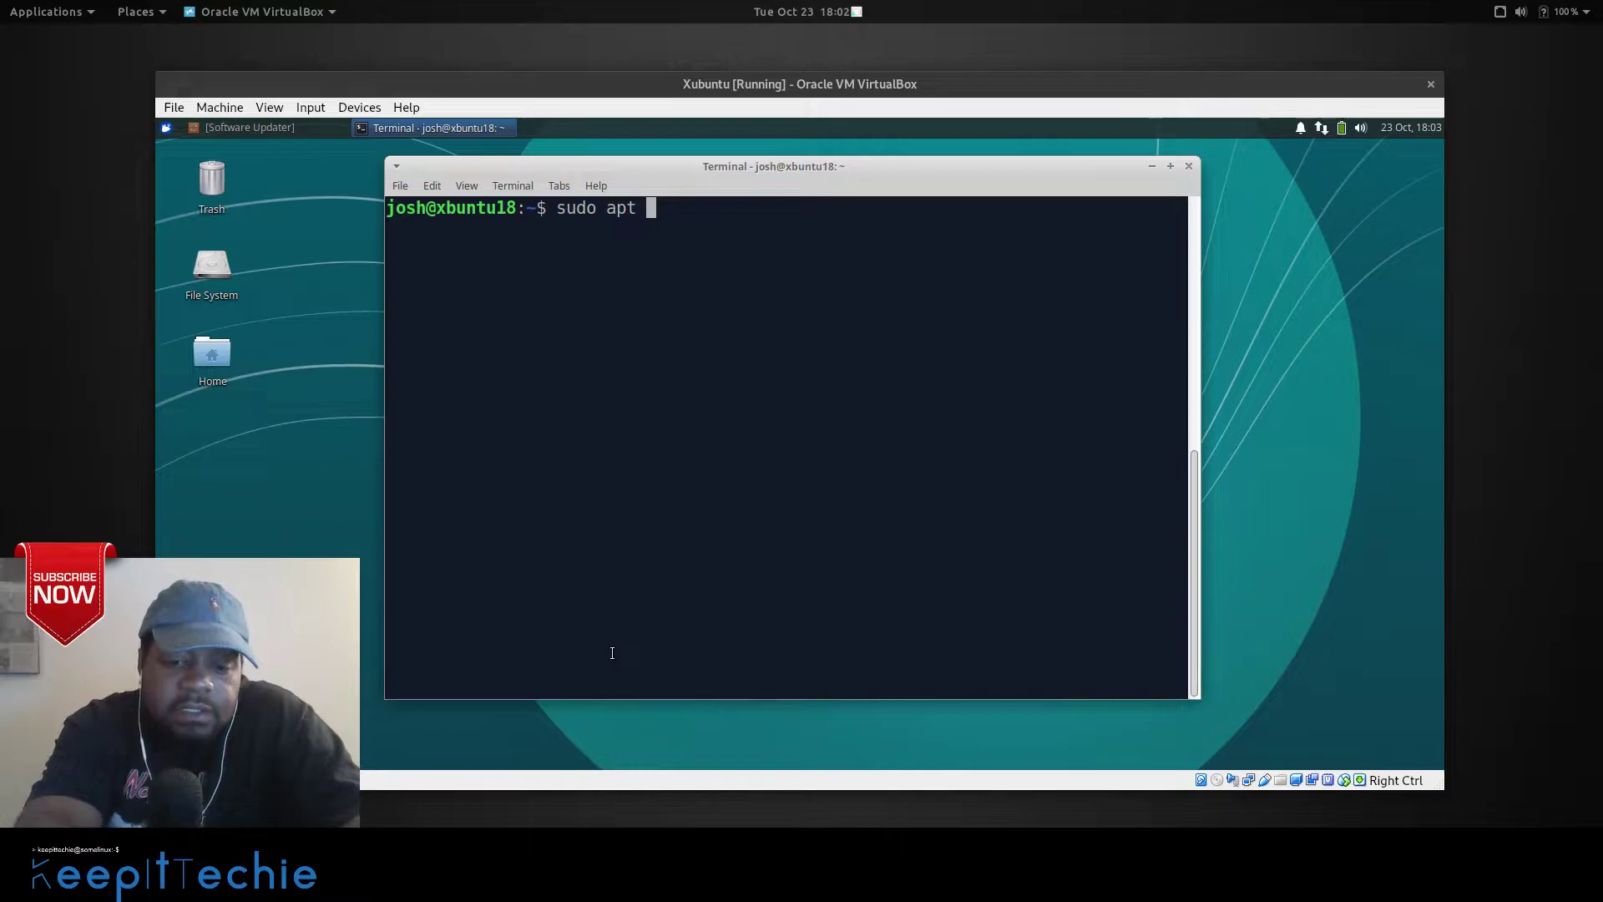
{"action": "type", "text": "install "}
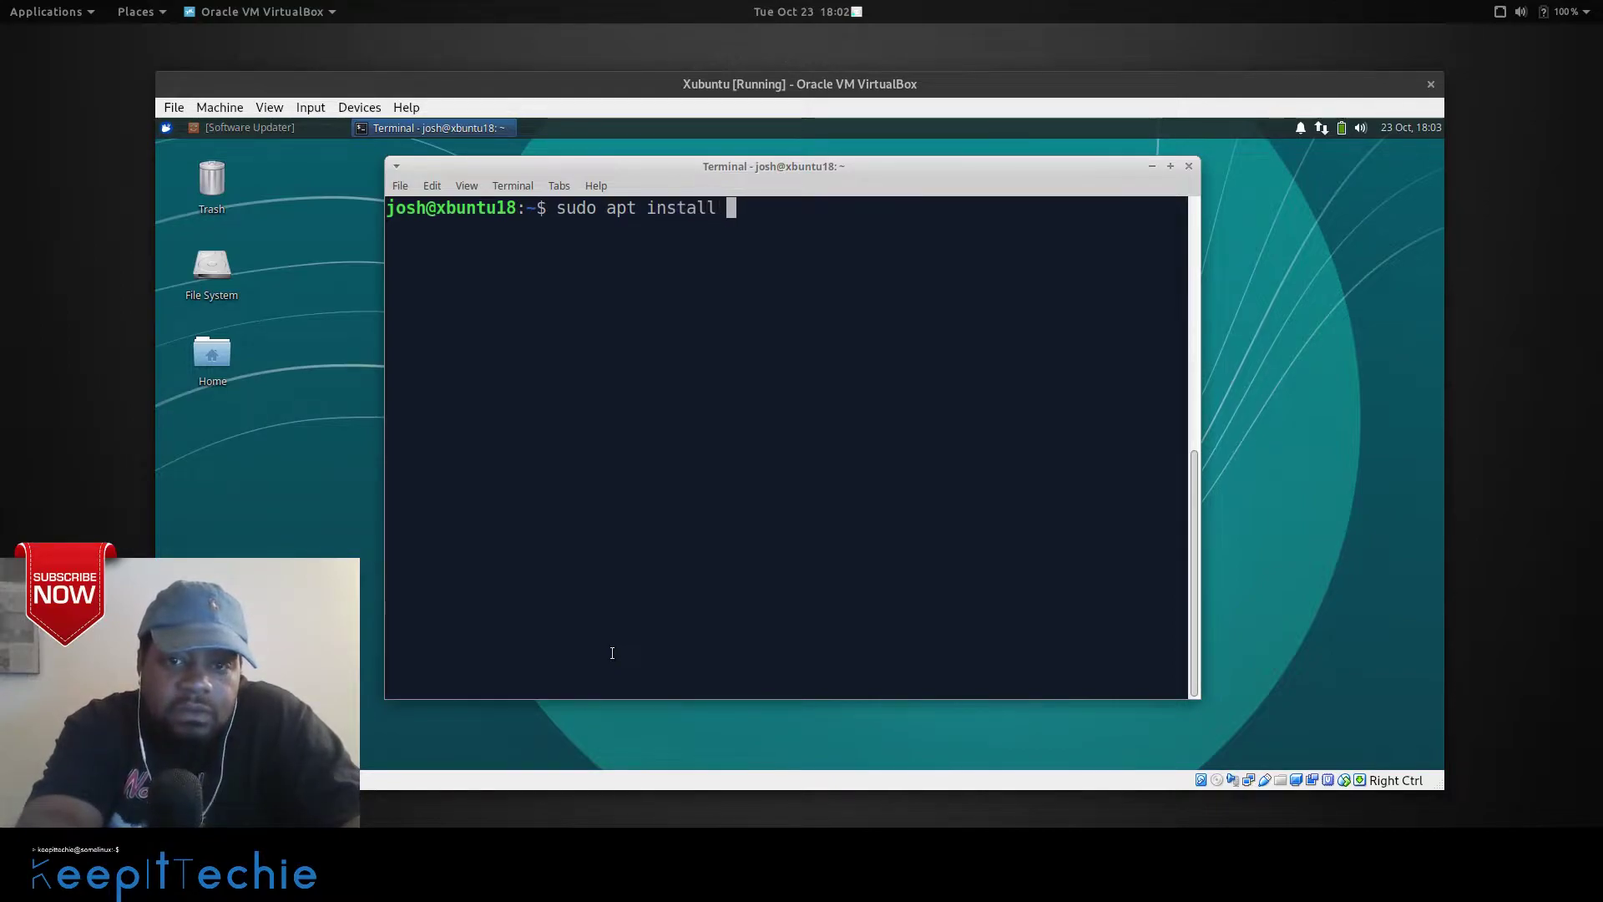
{"action": "type", "text": "moc"}
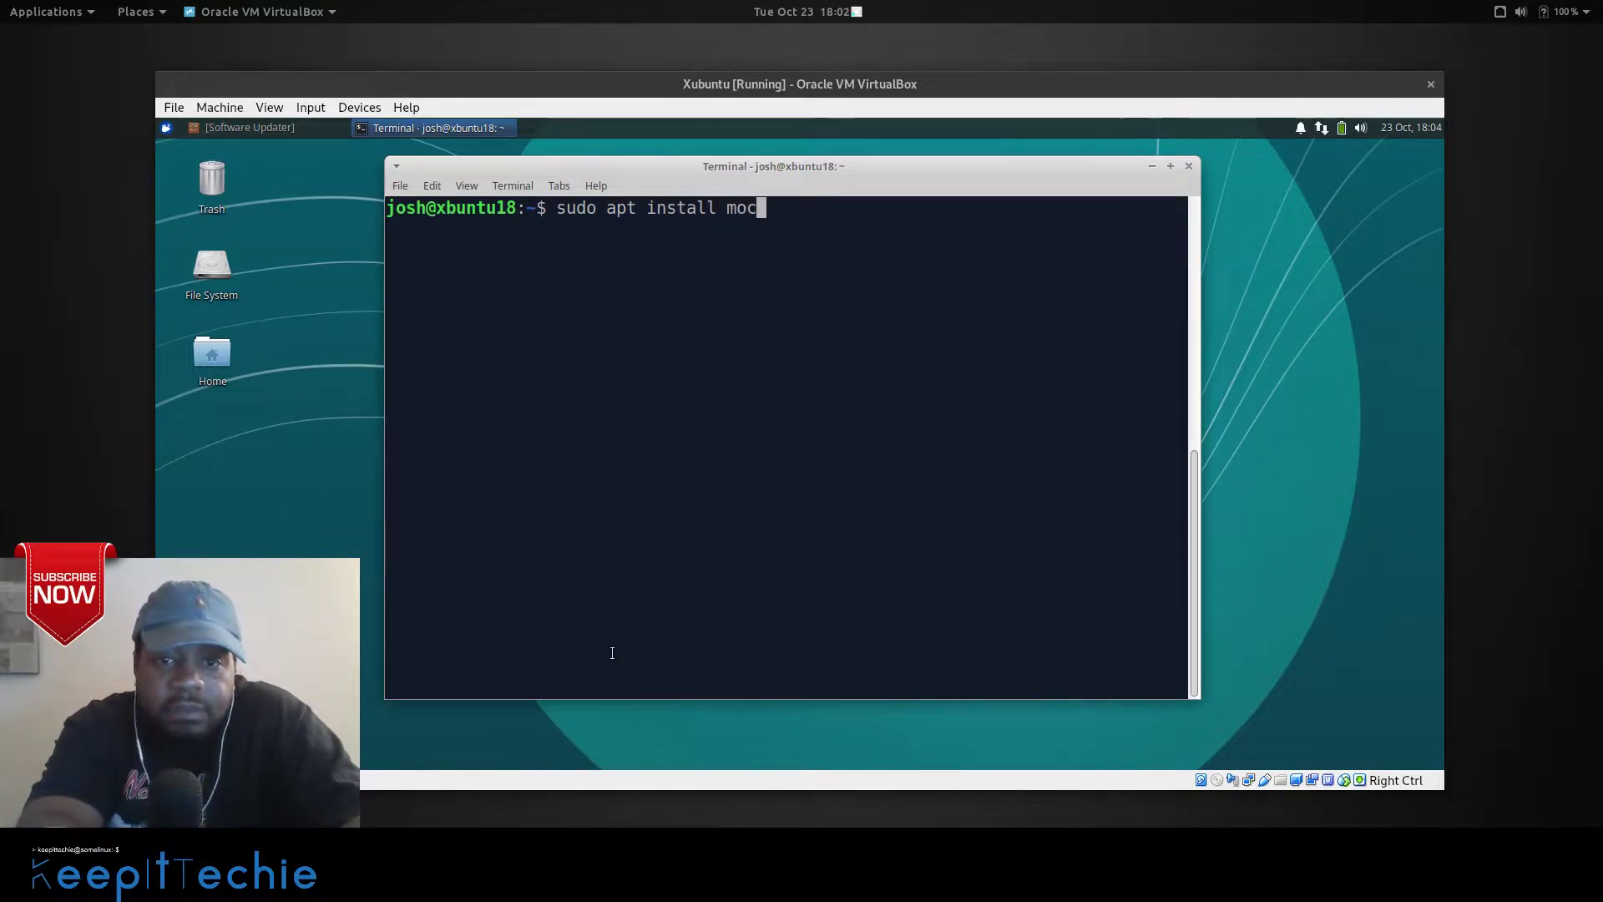
{"action": "key", "text": "Return"}
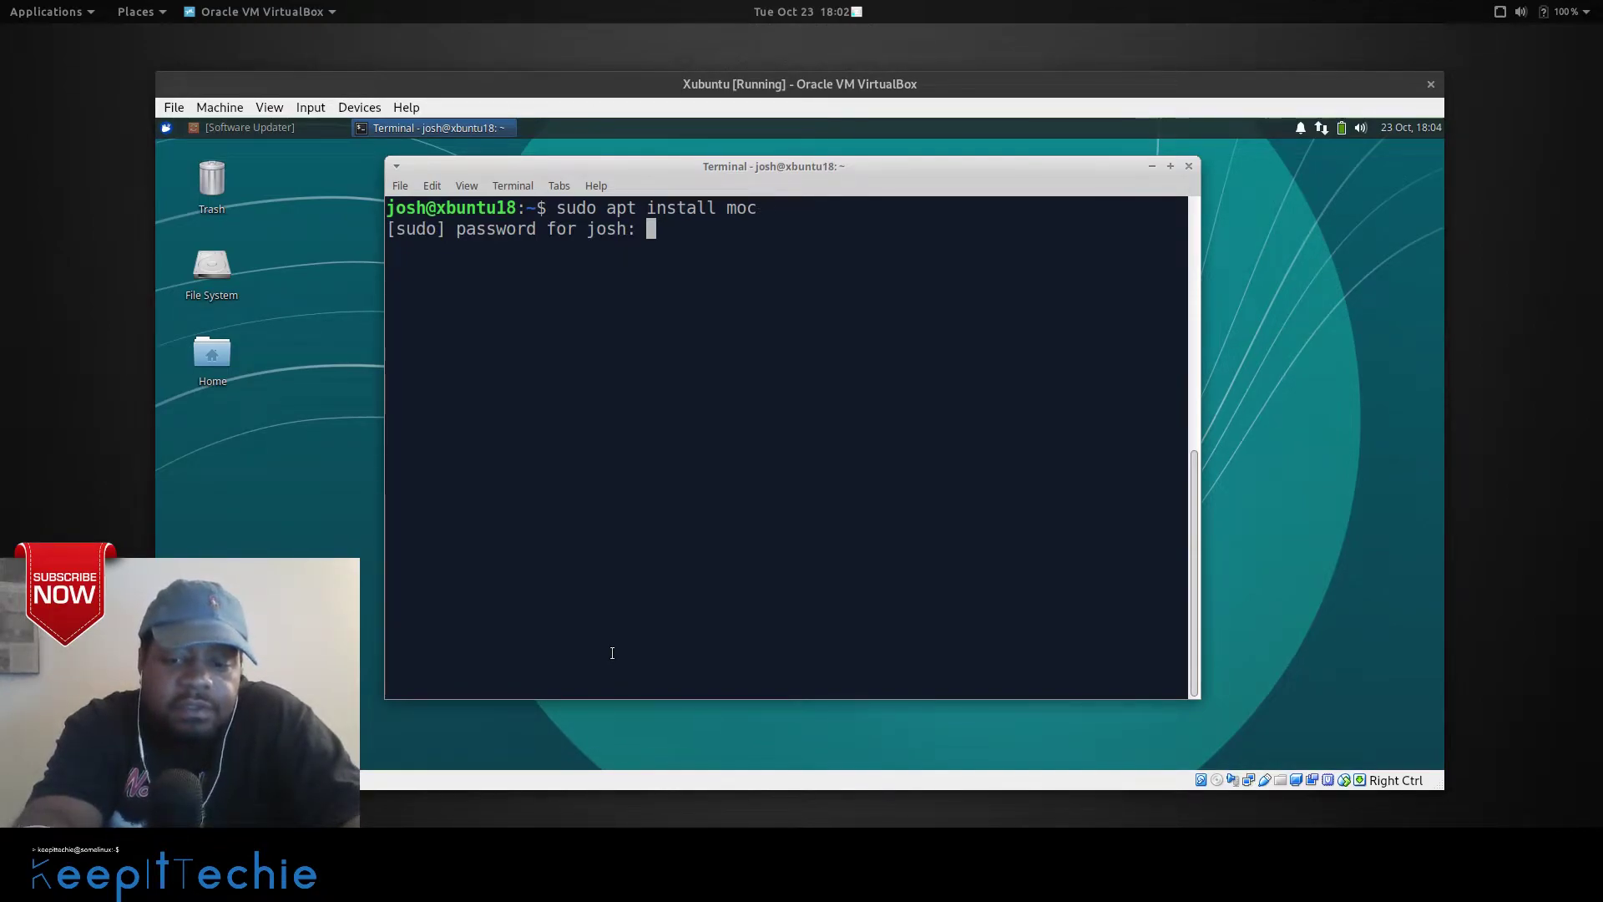
{"action": "key", "text": "Return"}
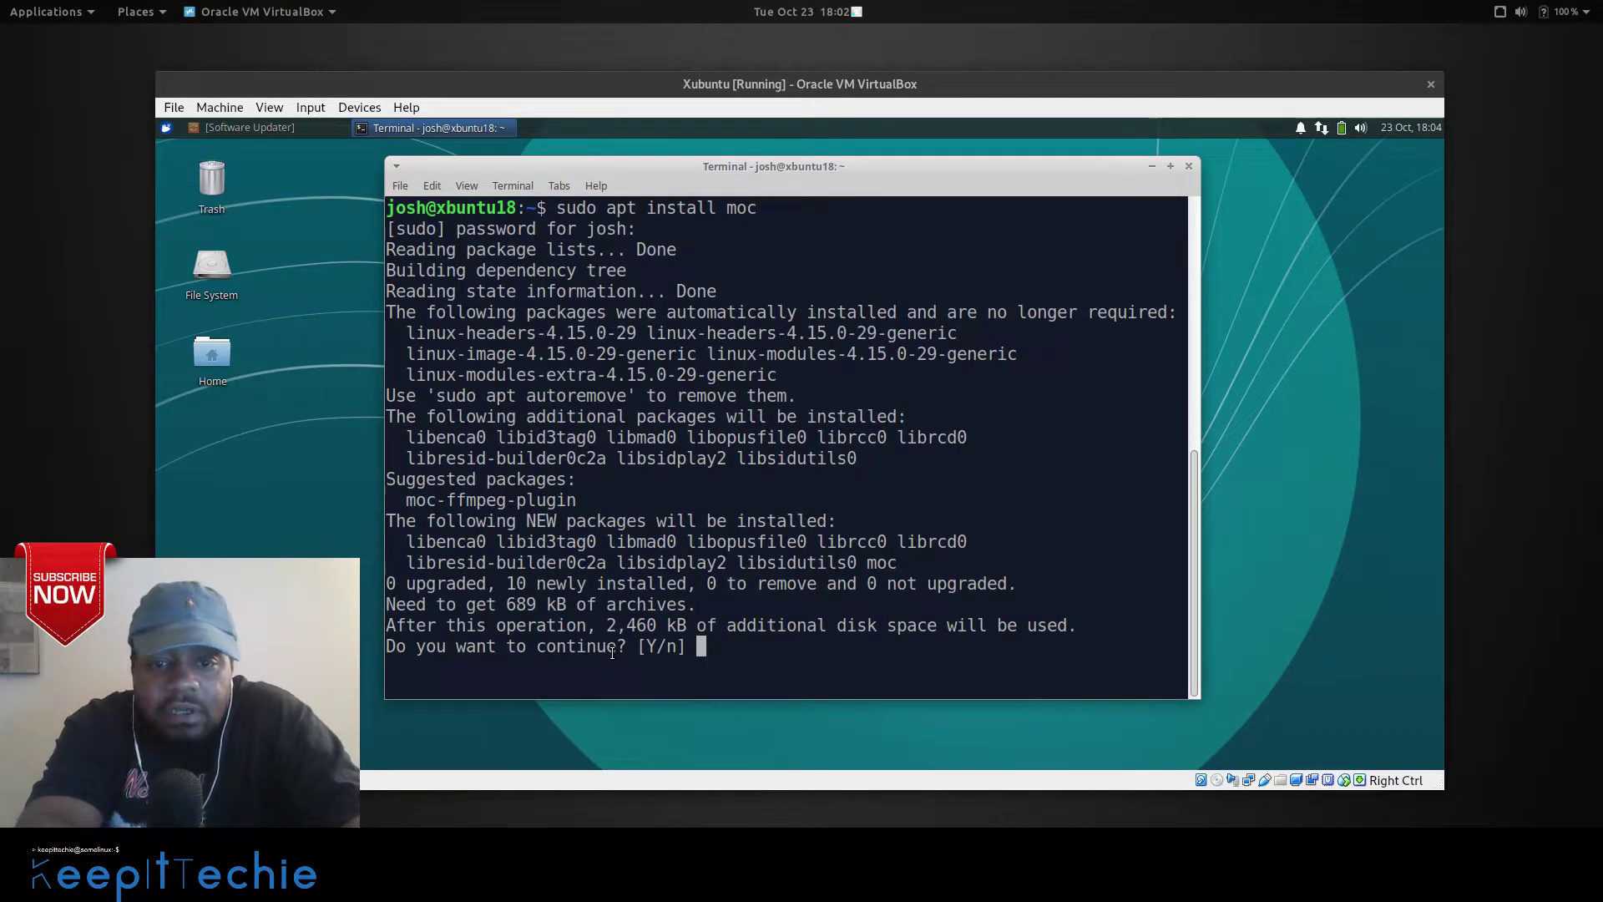
{"action": "key", "text": "Return"}
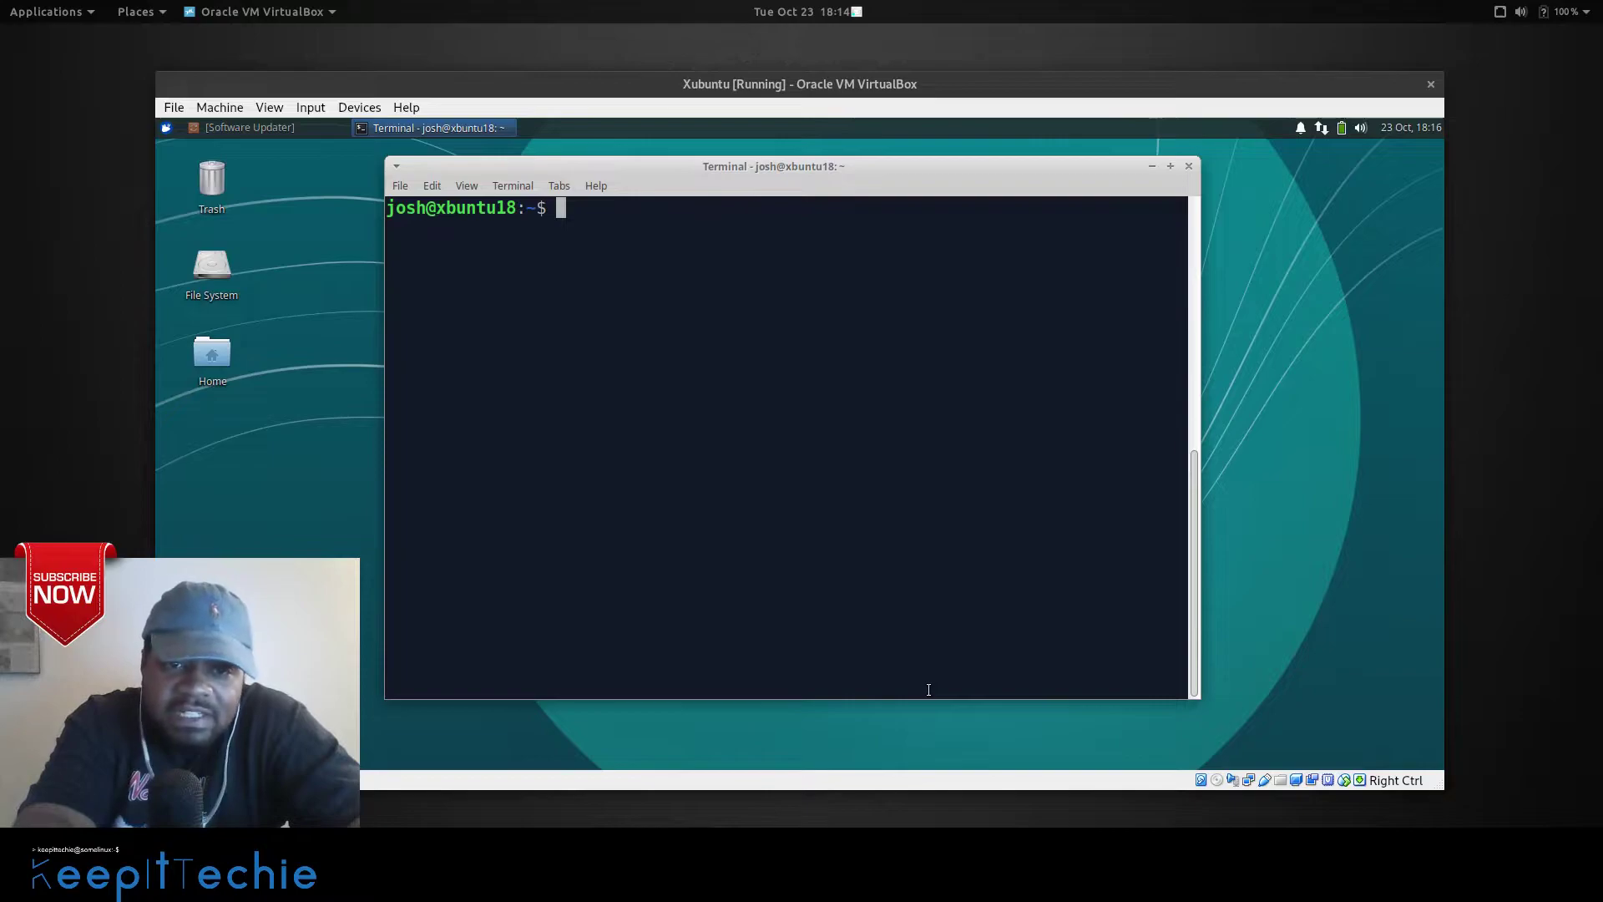
Launch the MOC player from the terminal with the "mocp" command.
{"action": "type", "text": "mo"}
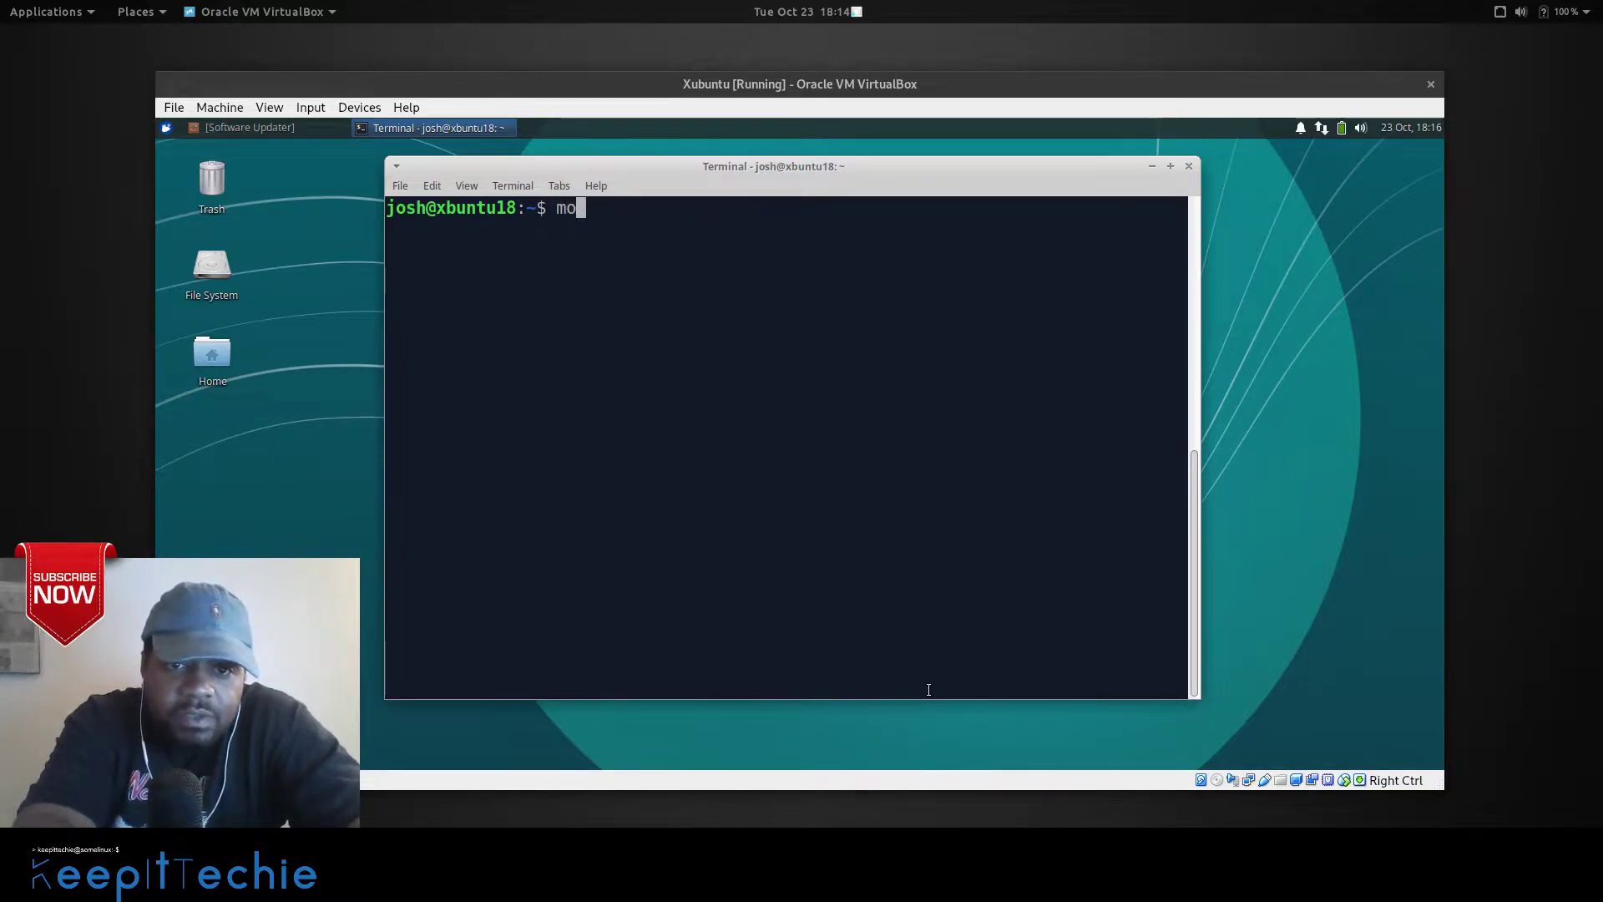
{"action": "type", "text": "cp"}
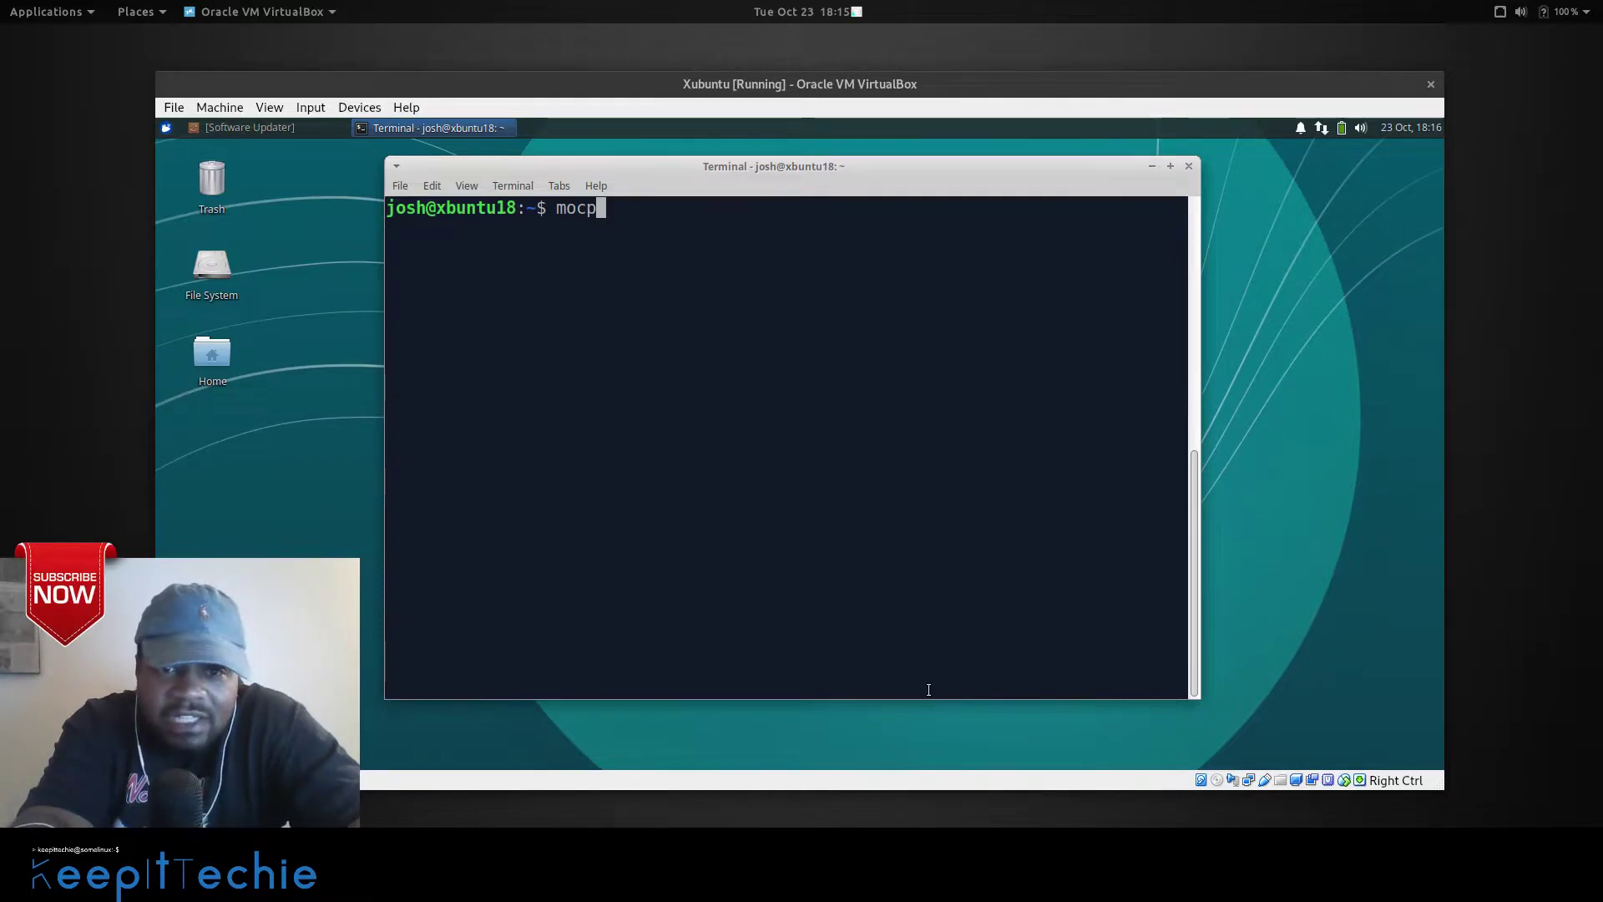
{"action": "key", "text": "Return"}
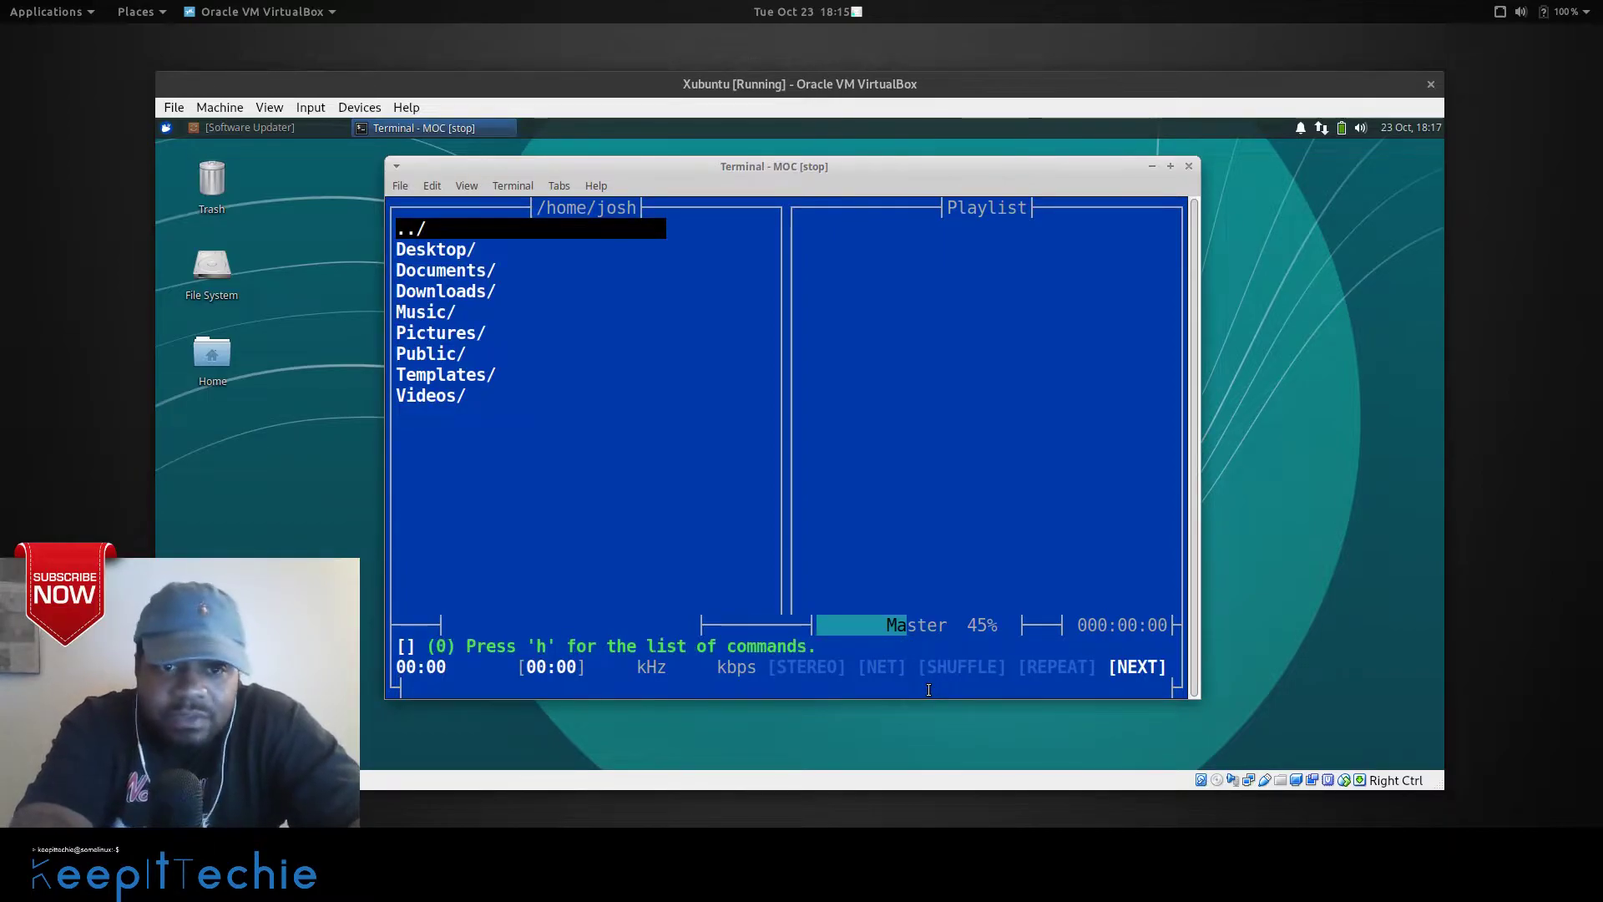
Move up and down the player's home directory listing, ending on Documents, and exit to the shell prompt.
{"action": "key", "text": "Down"}
{"action": "key", "text": "Down"}
{"action": "key", "text": "Down"}
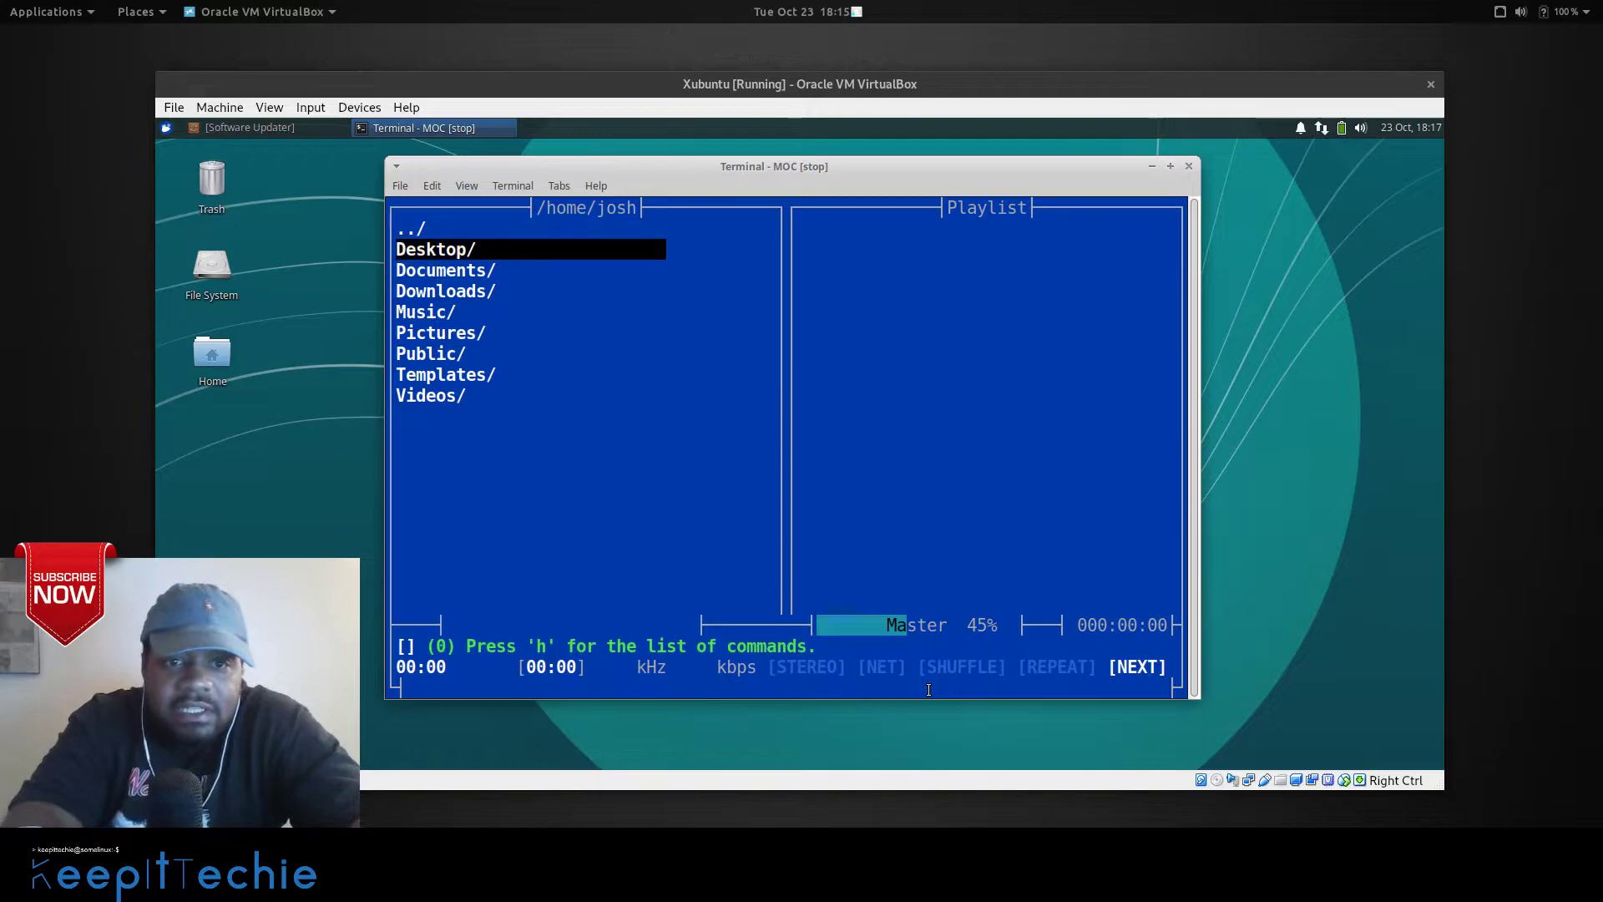
{"action": "key", "text": "Up"}
{"action": "key", "text": "Up"}
{"action": "key", "text": "Up"}
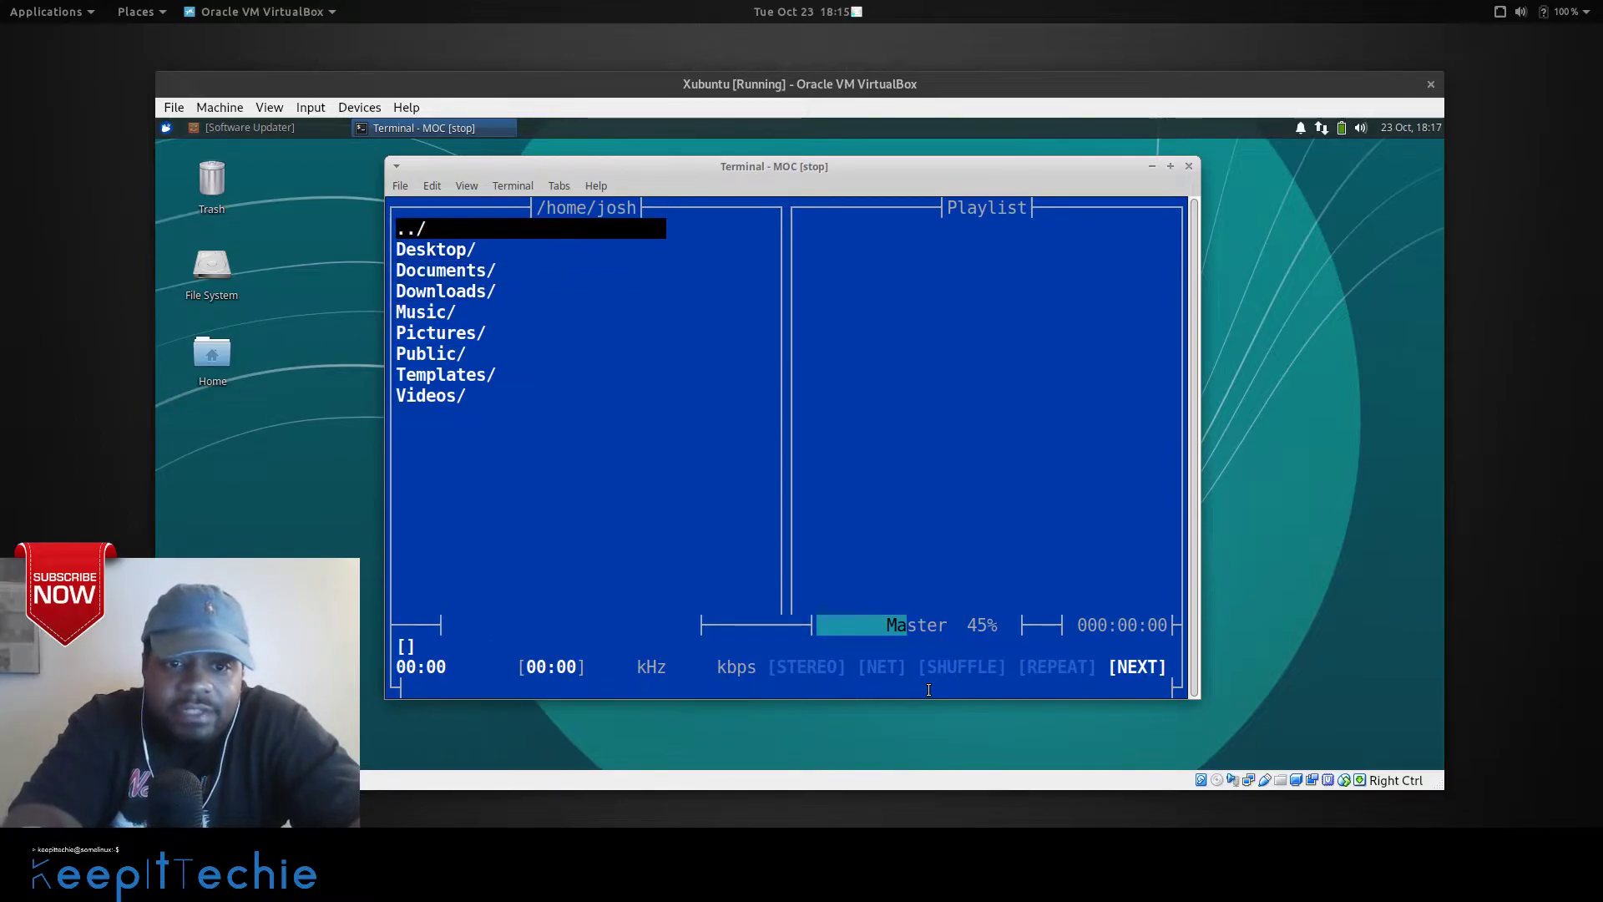
{"action": "key", "text": "Down"}
{"action": "key", "text": "Down"}
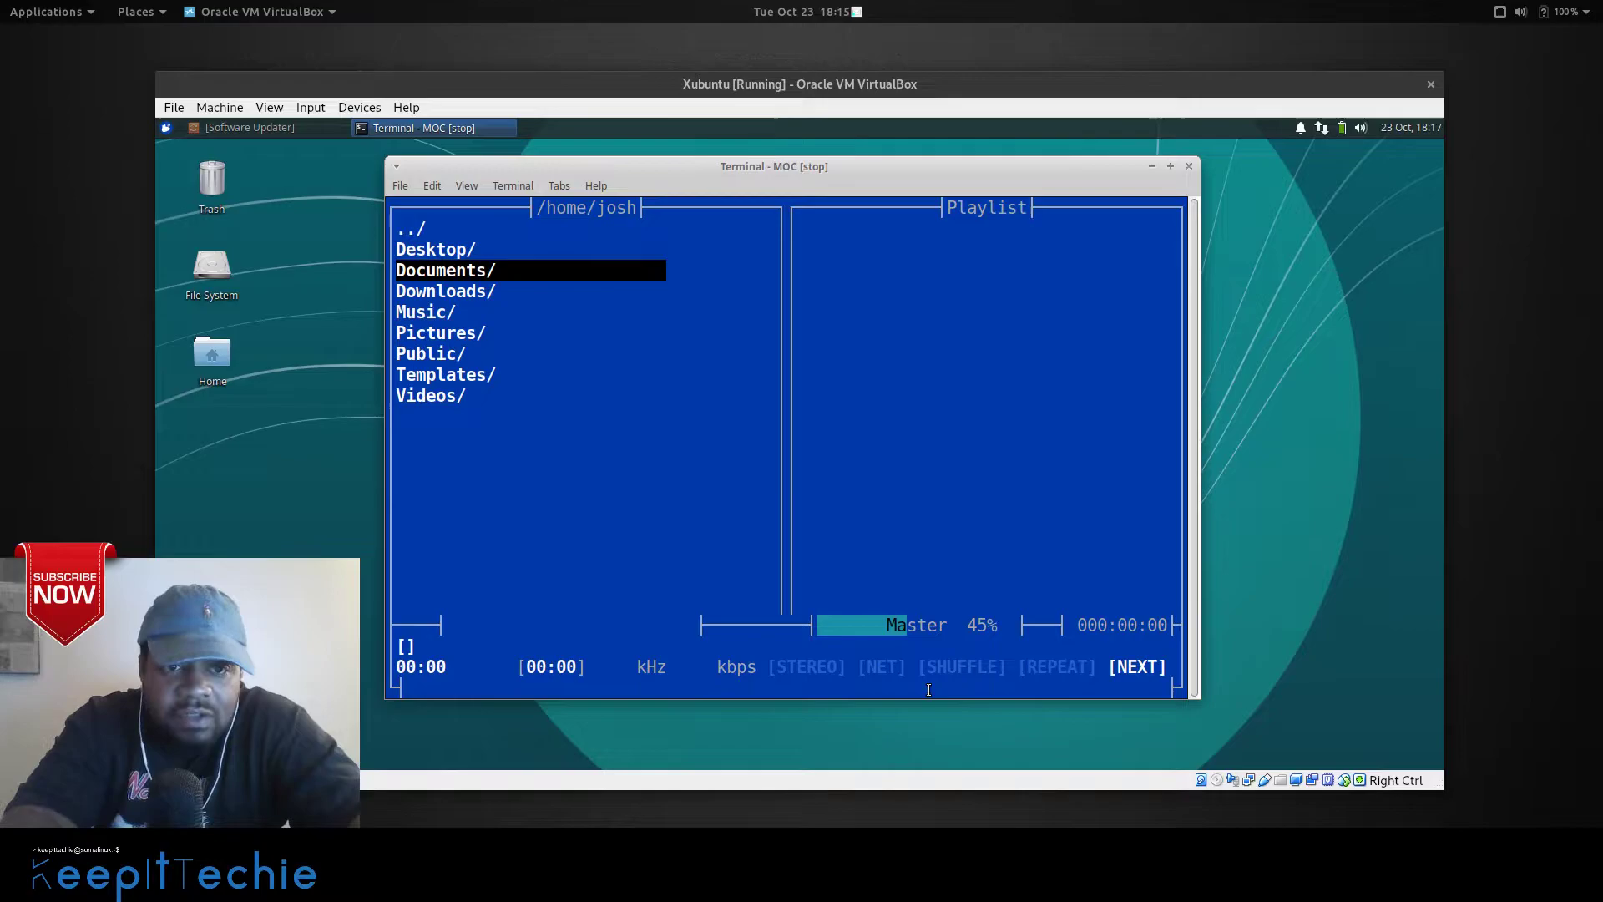
{"action": "key", "text": "q"}
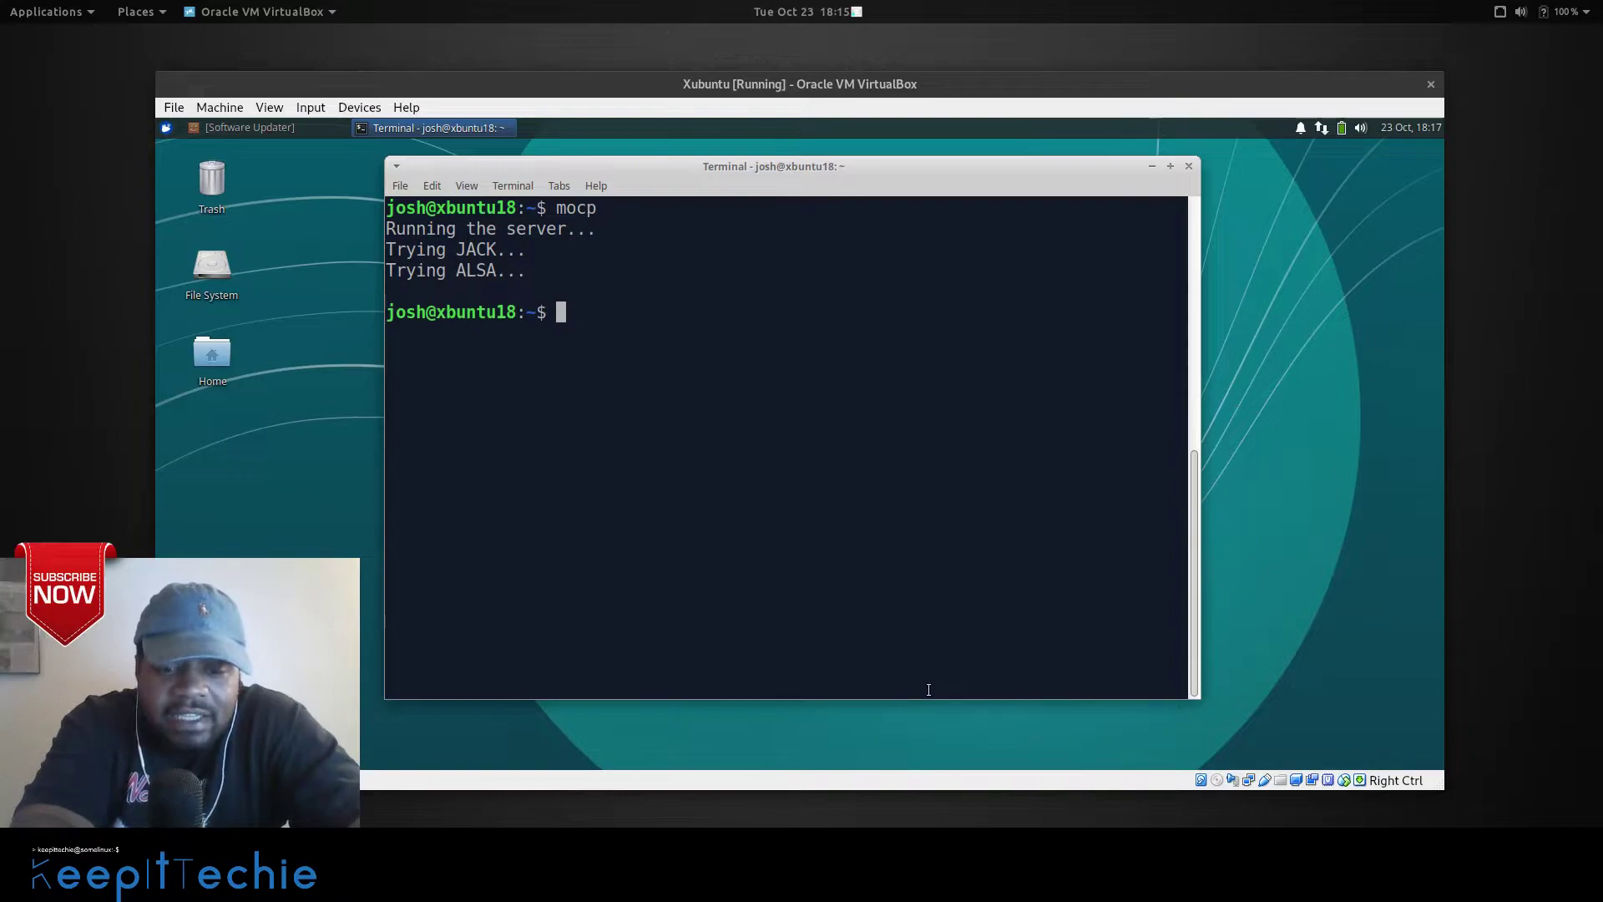
{"action": "type", "text": "sud"}
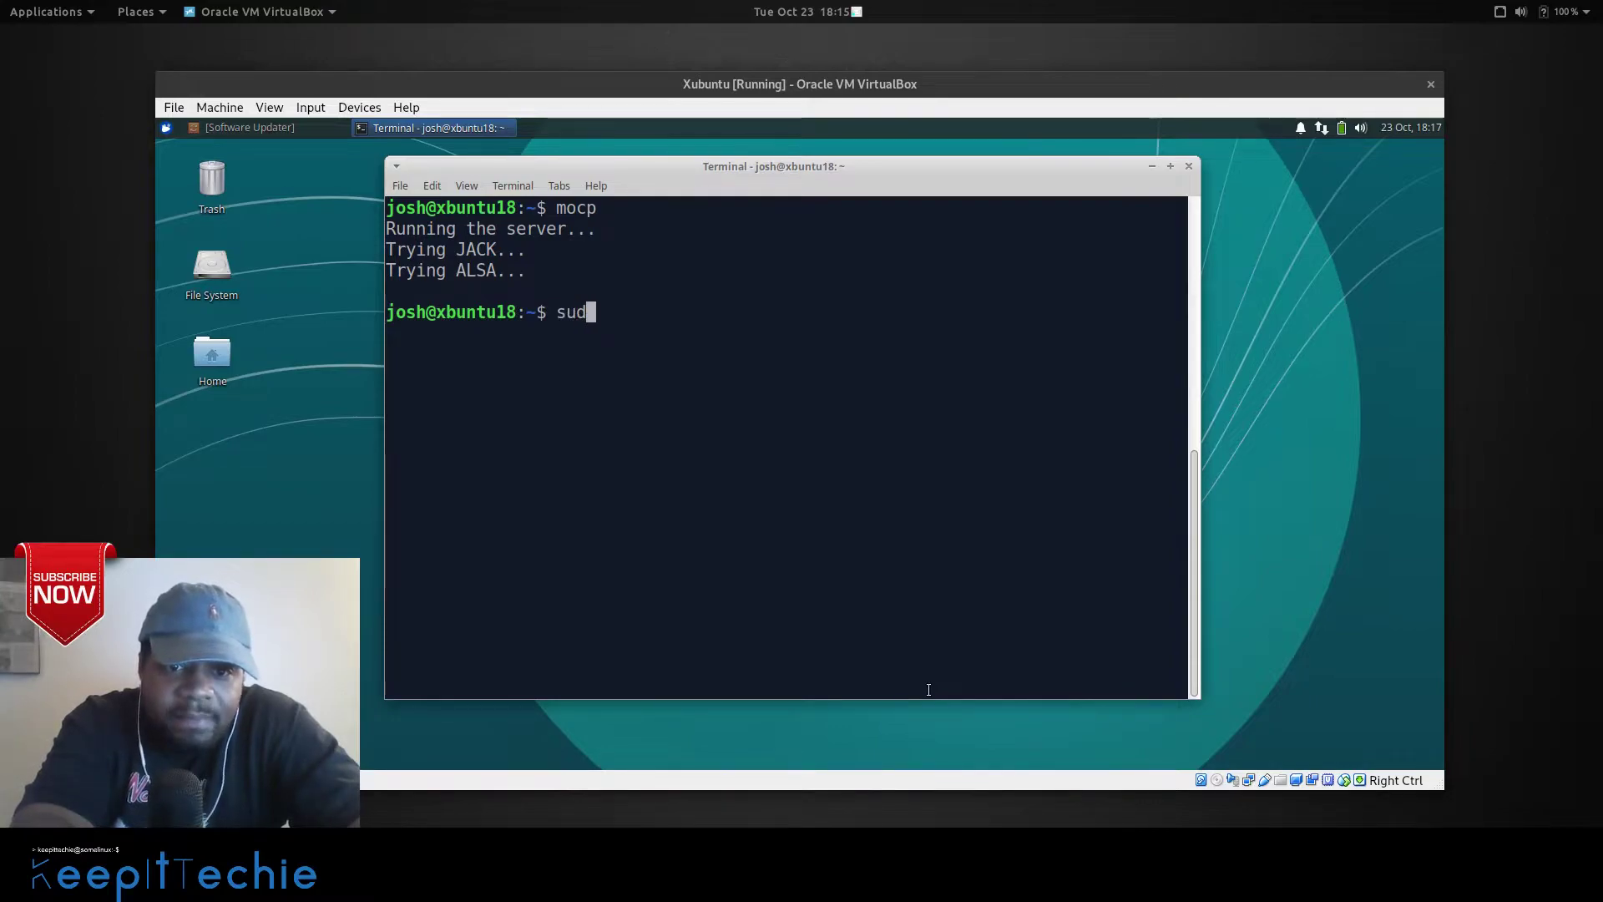
{"action": "key", "text": "BackSpace"}
{"action": "key", "text": "BackSpace"}
{"action": "key", "text": "BackSpace"}
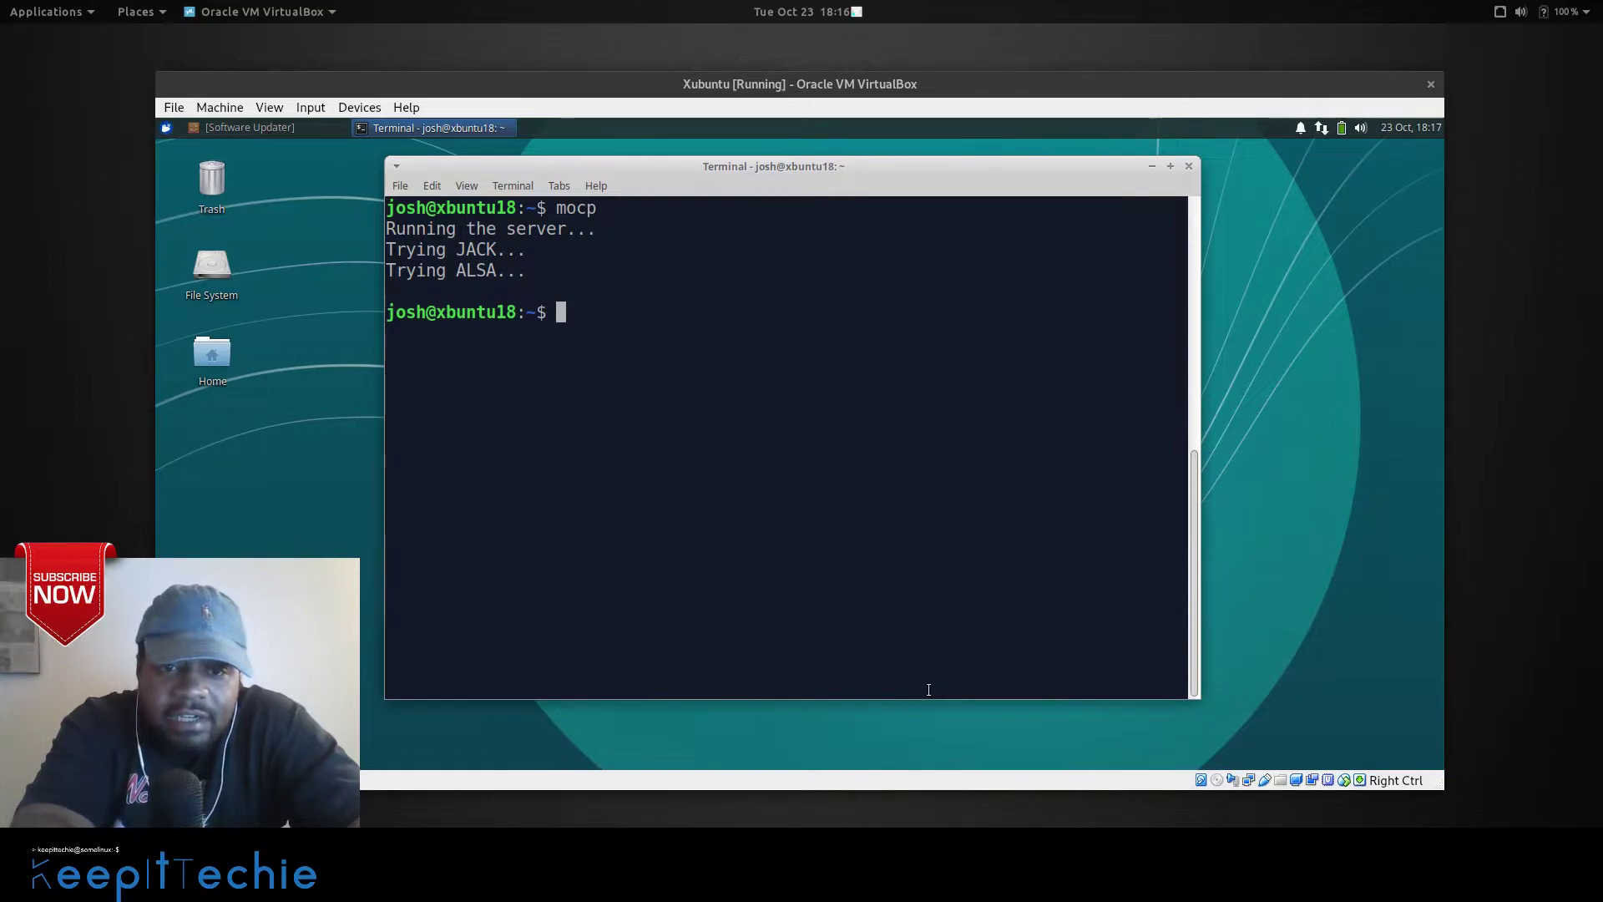
Begin a cp command with the source path /usr/share/doc/moc/examples/ and list the files available in that folder.
{"action": "type", "text": "cp"}
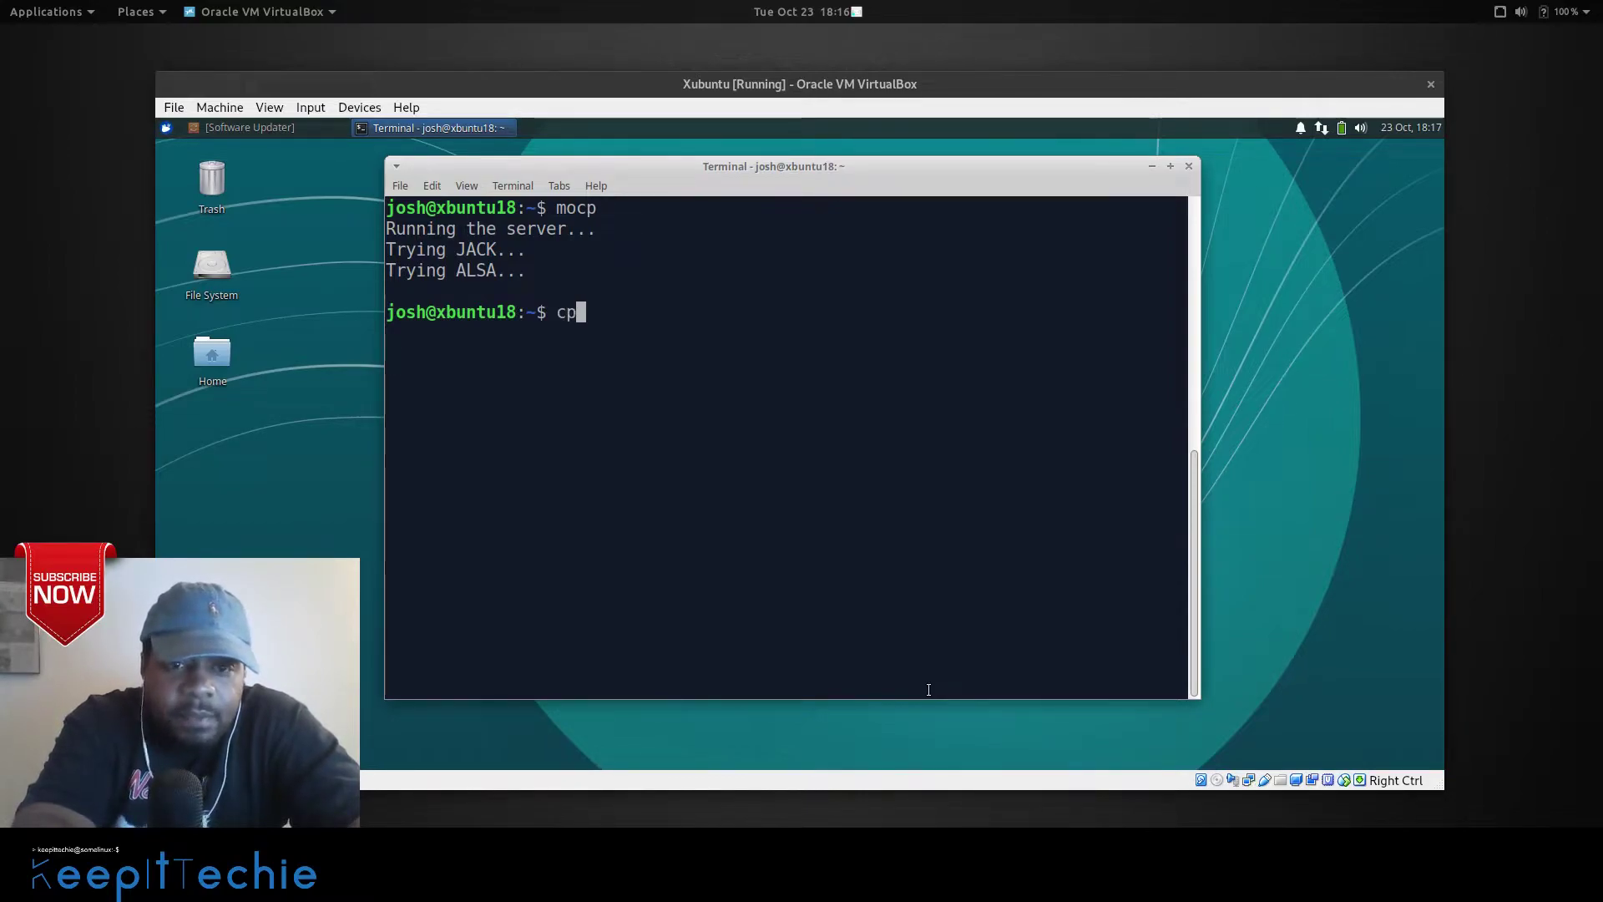
{"action": "type", "text": " /"}
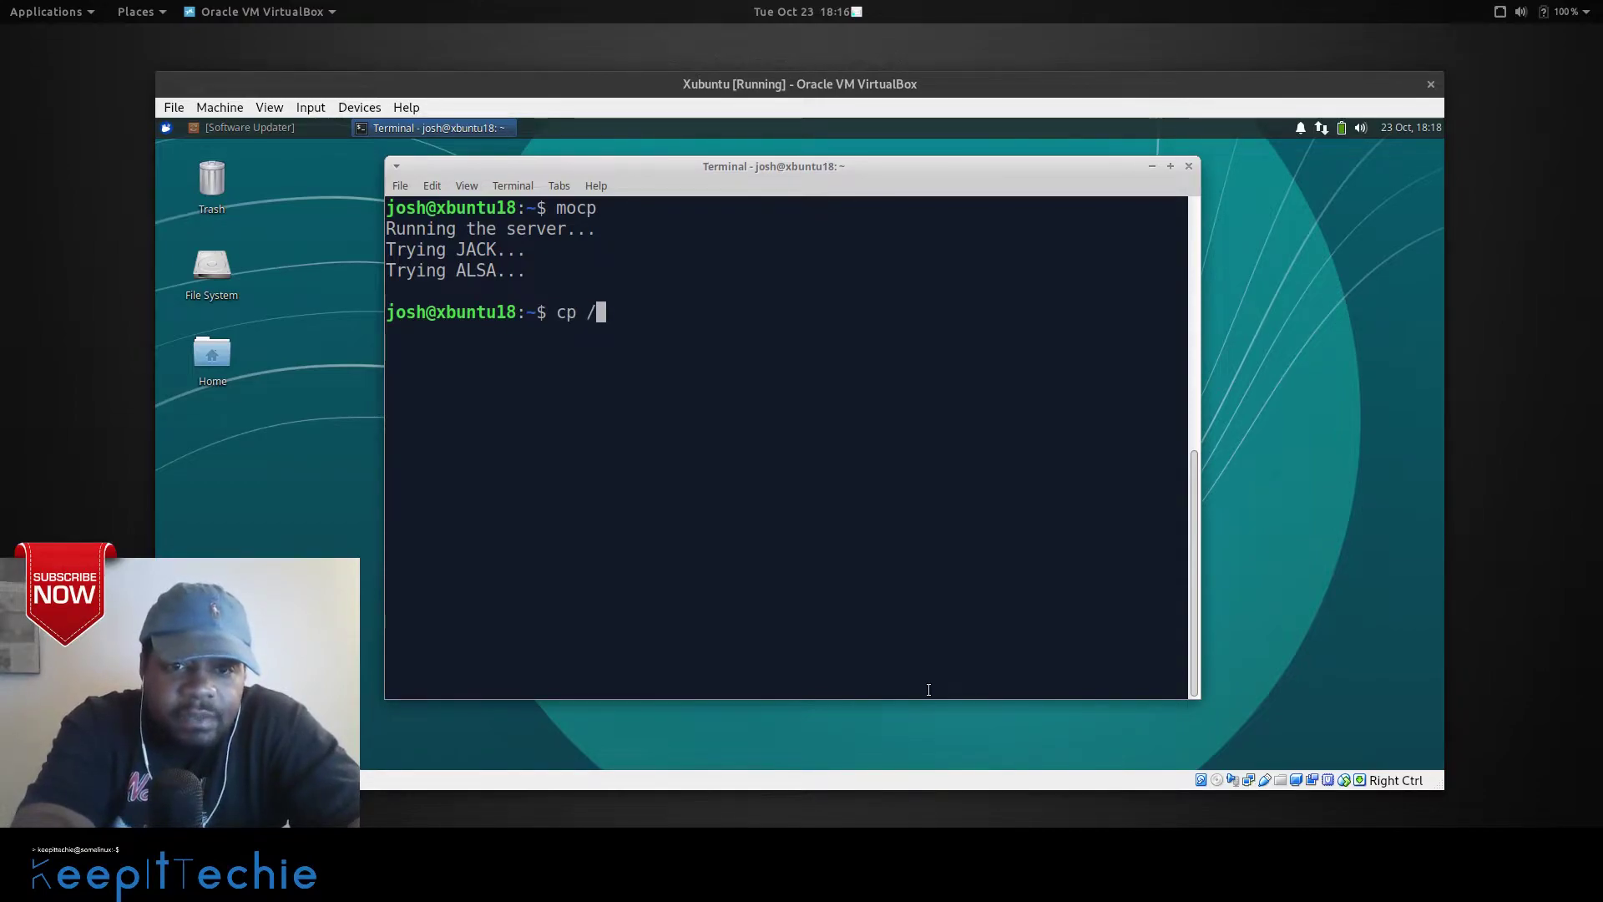
{"action": "key", "text": "BackSpace"}
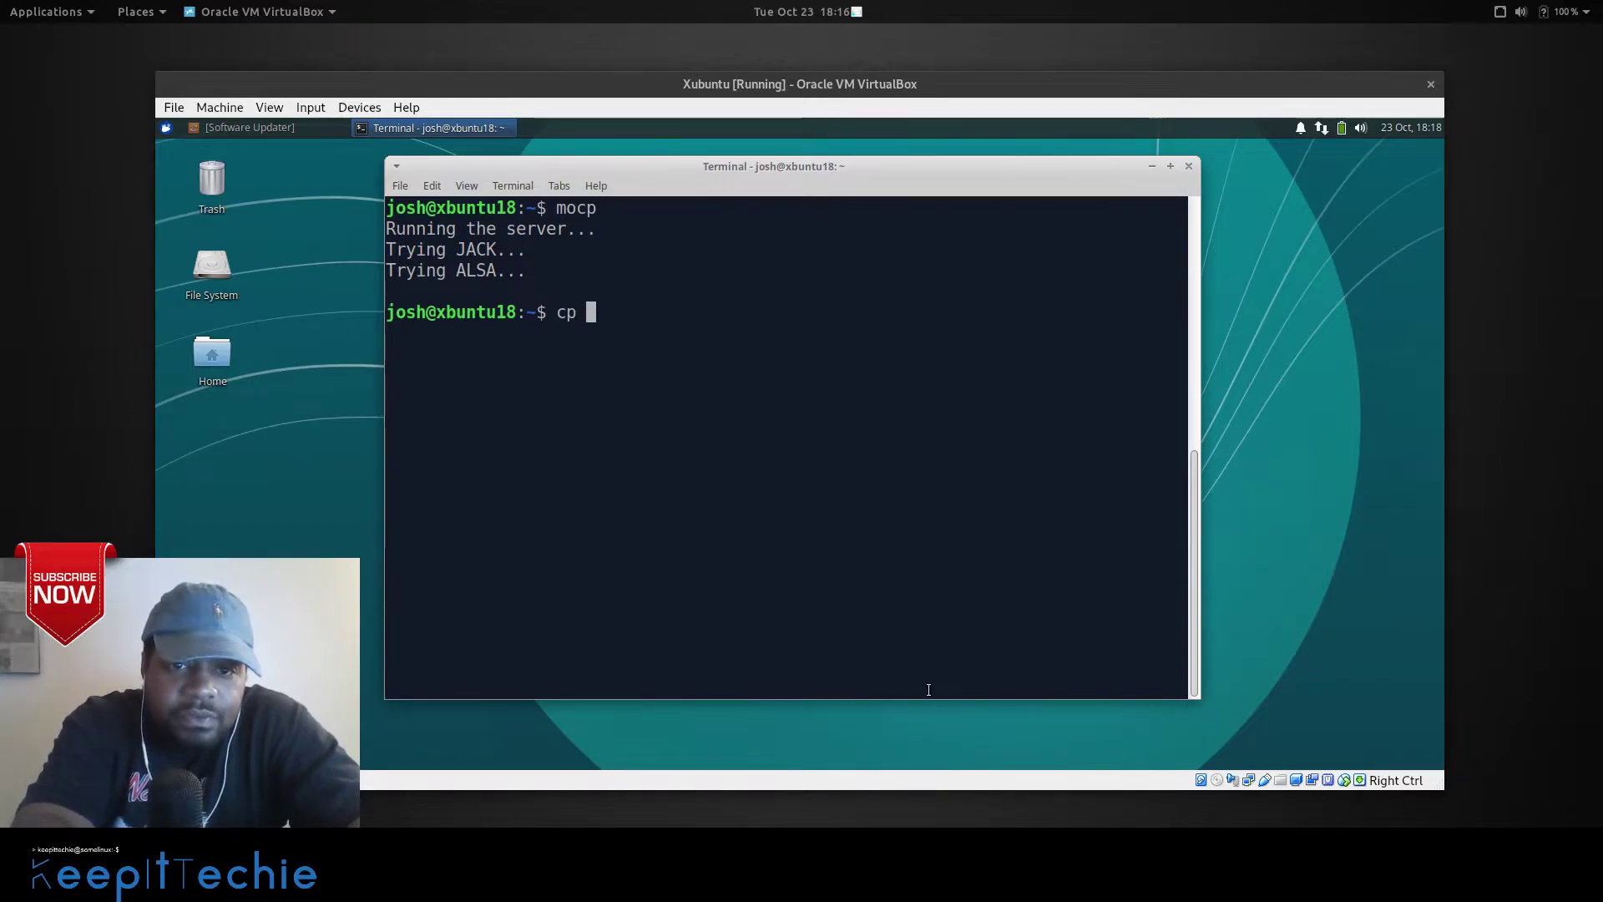
{"action": "type", "text": "/"}
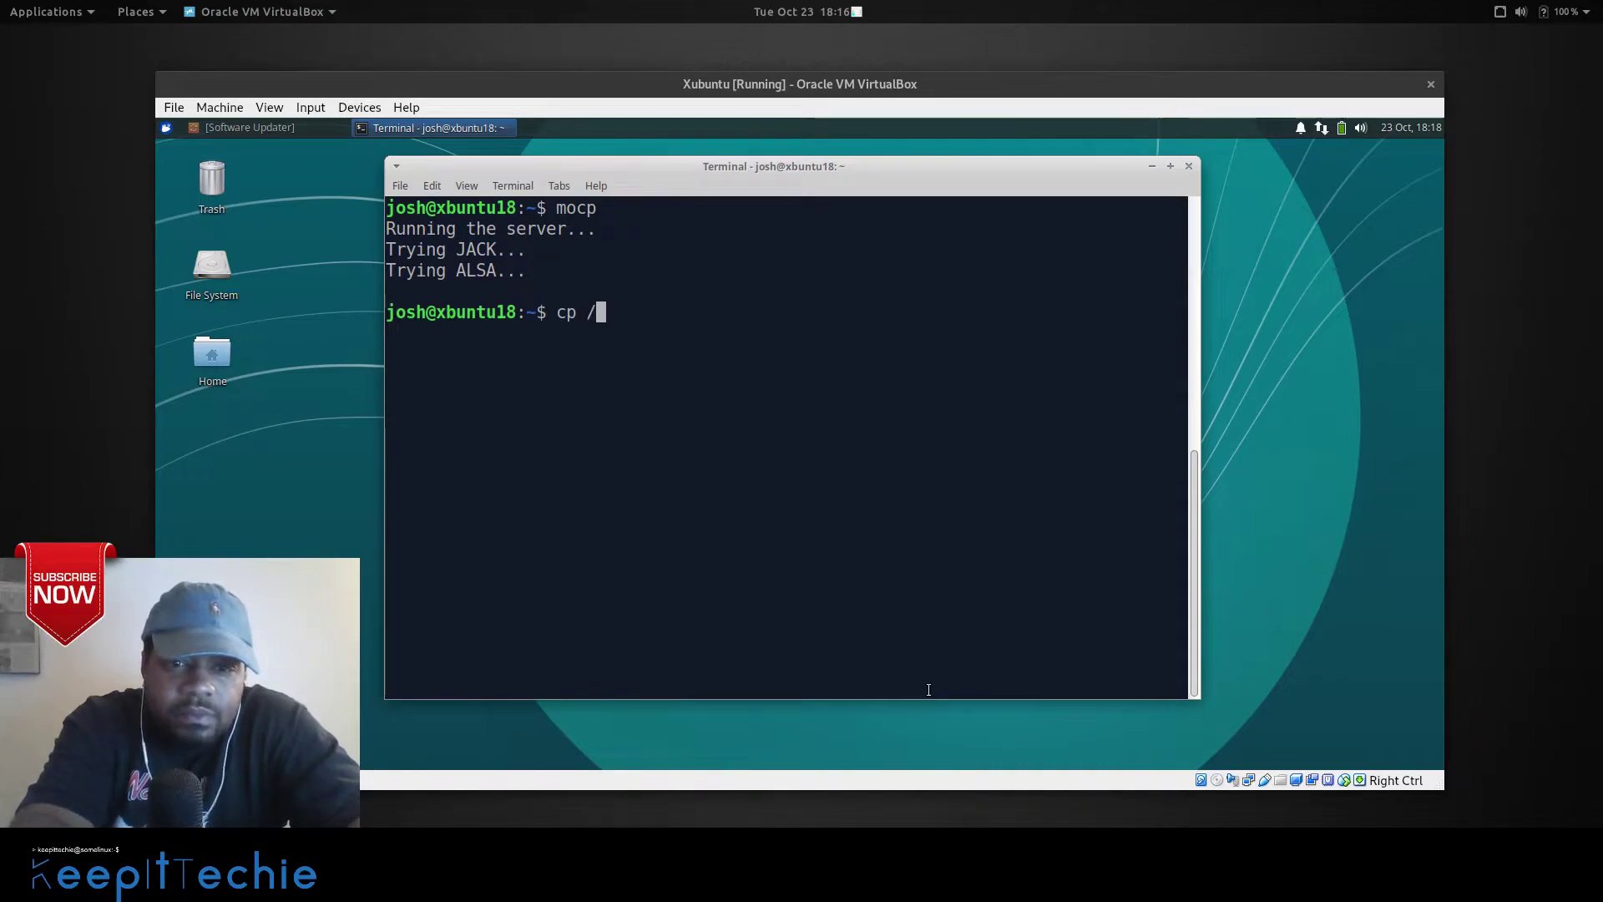
{"action": "type", "text": "u"}
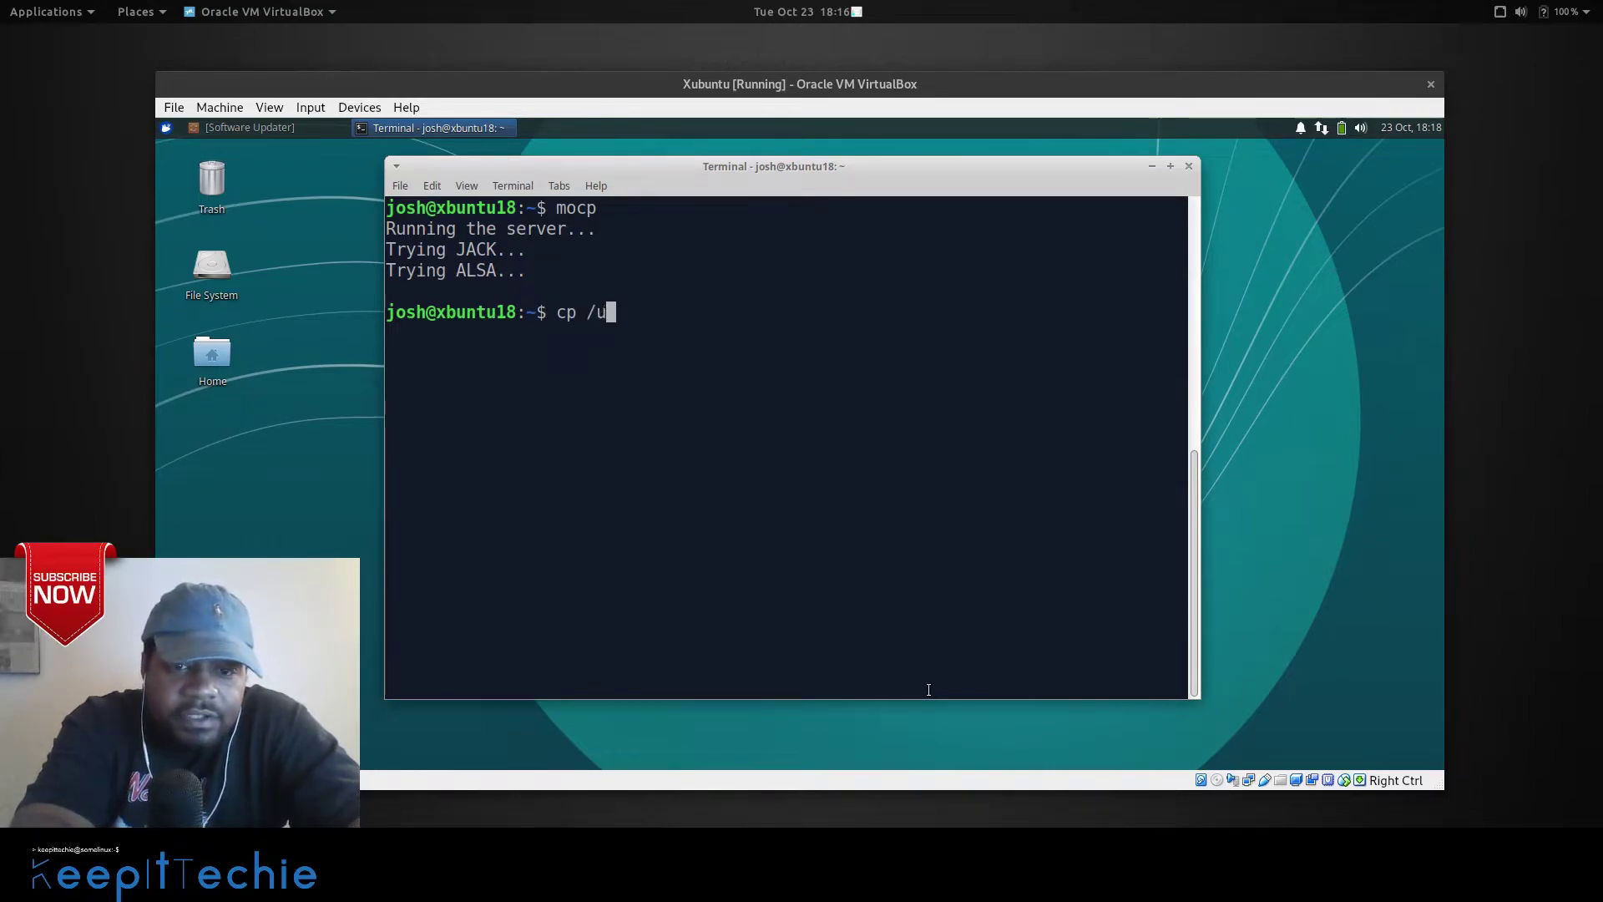
{"action": "type", "text": "sr/share/doc"}
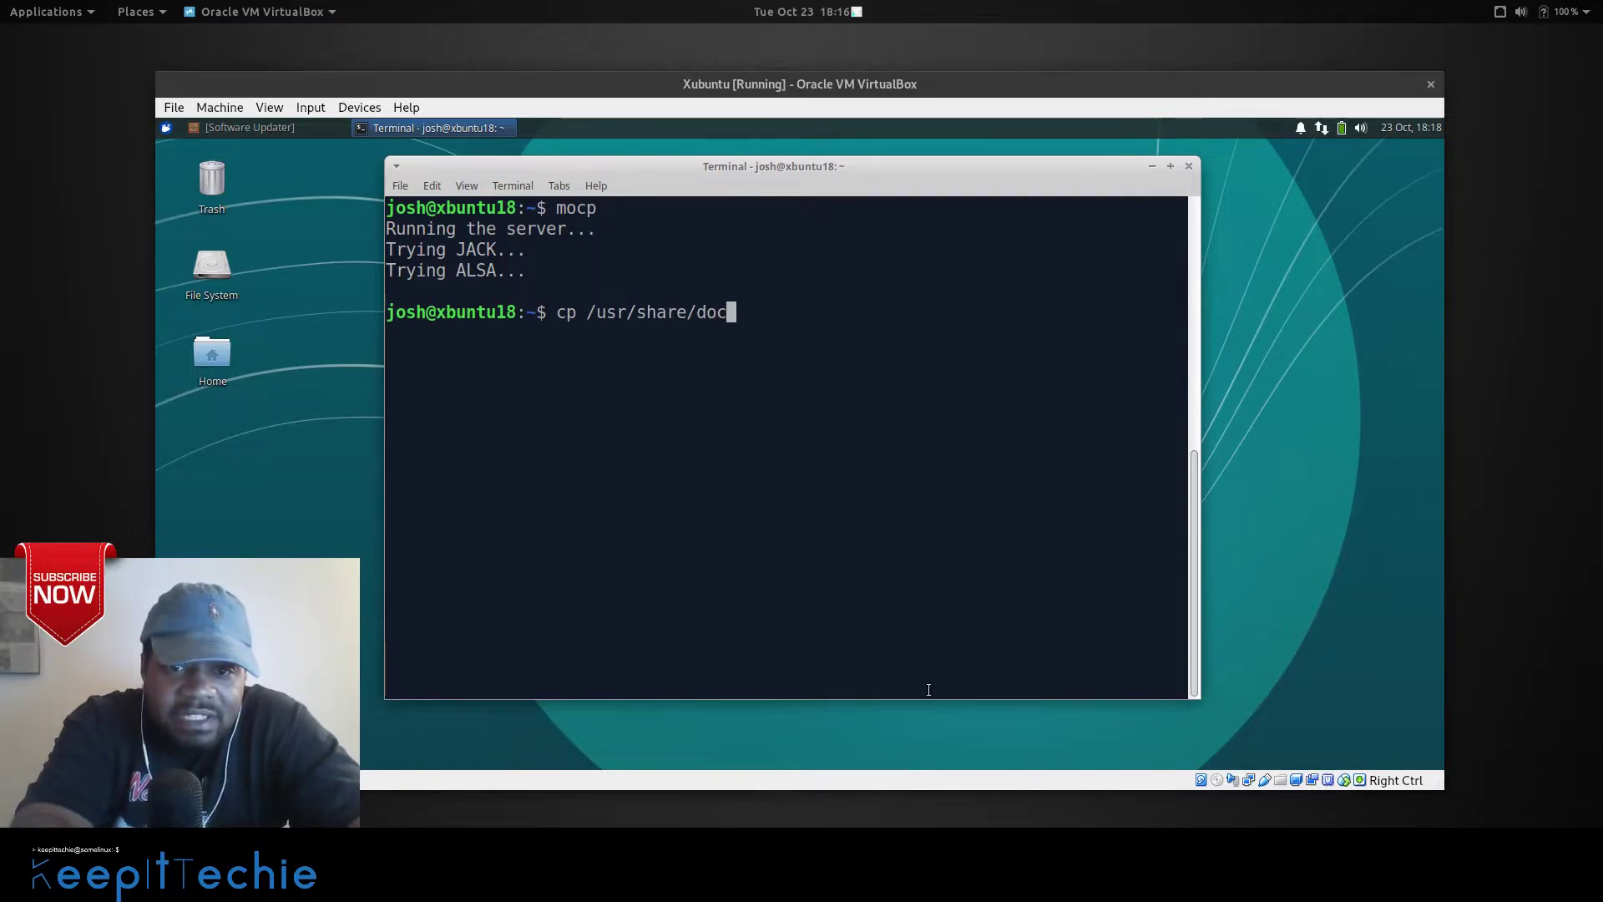
{"action": "type", "text": "/"}
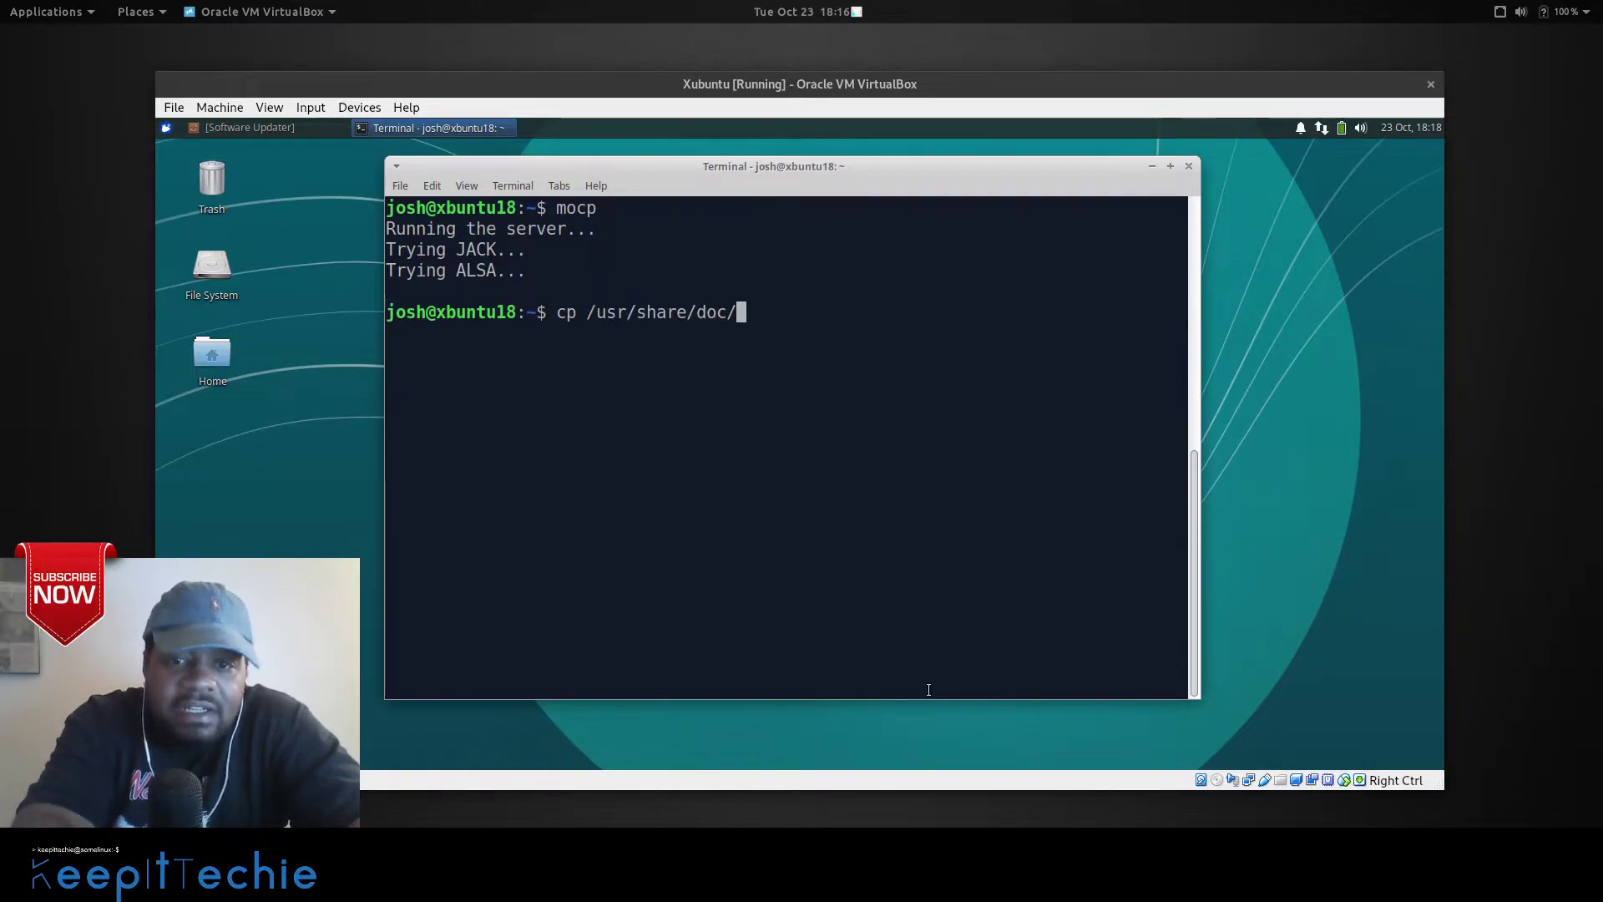
{"action": "type", "text": "moc/"}
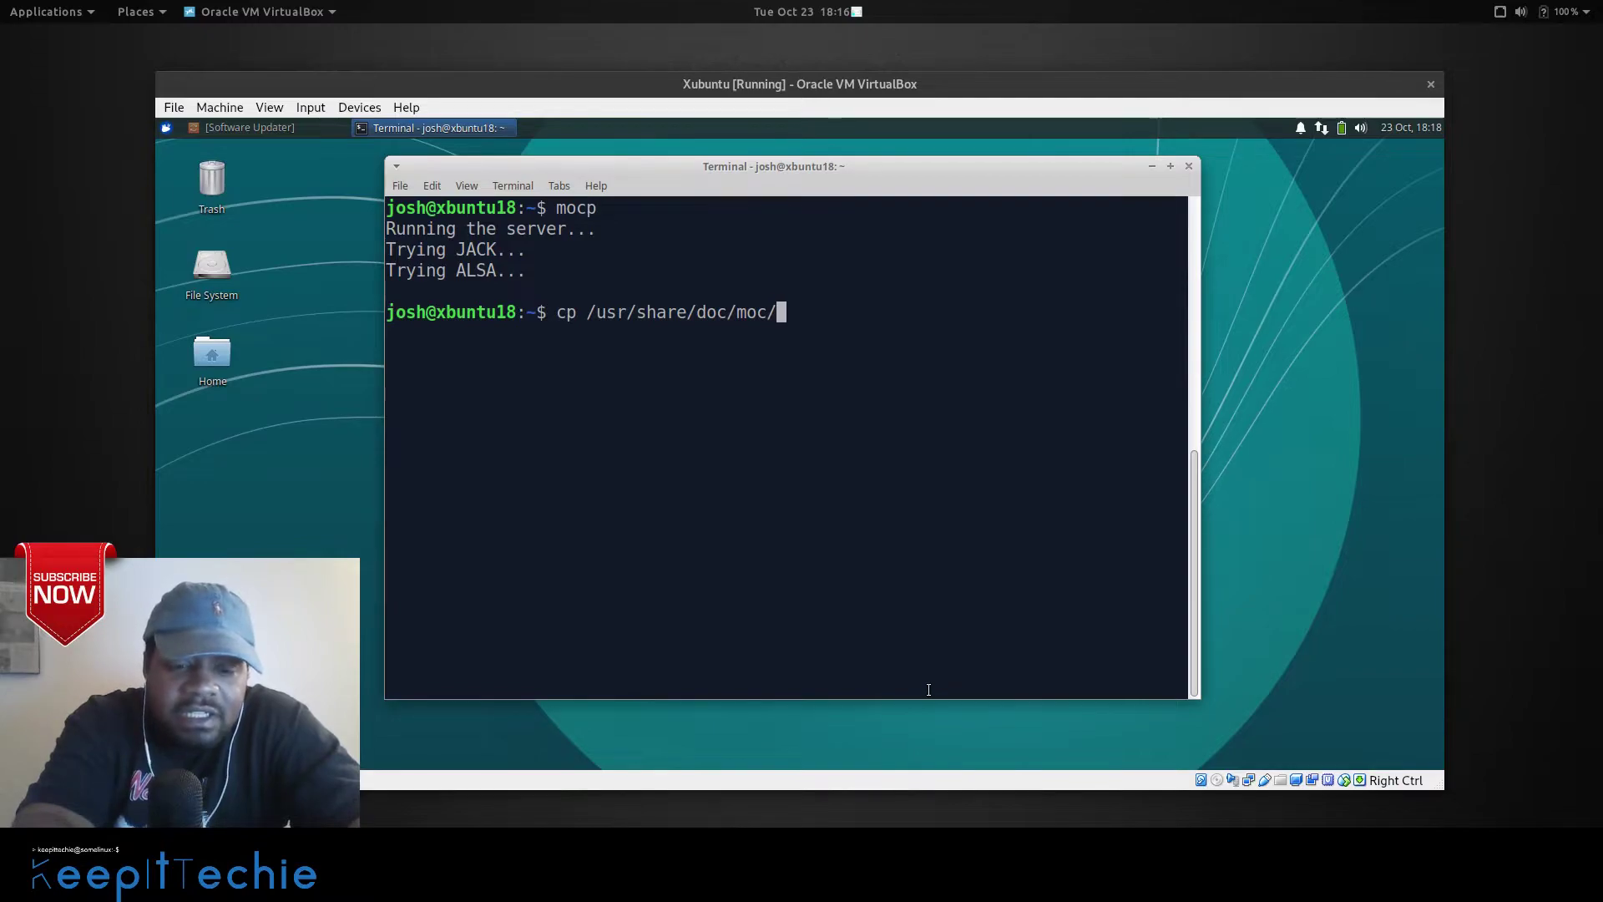
{"action": "type", "text": "expl"}
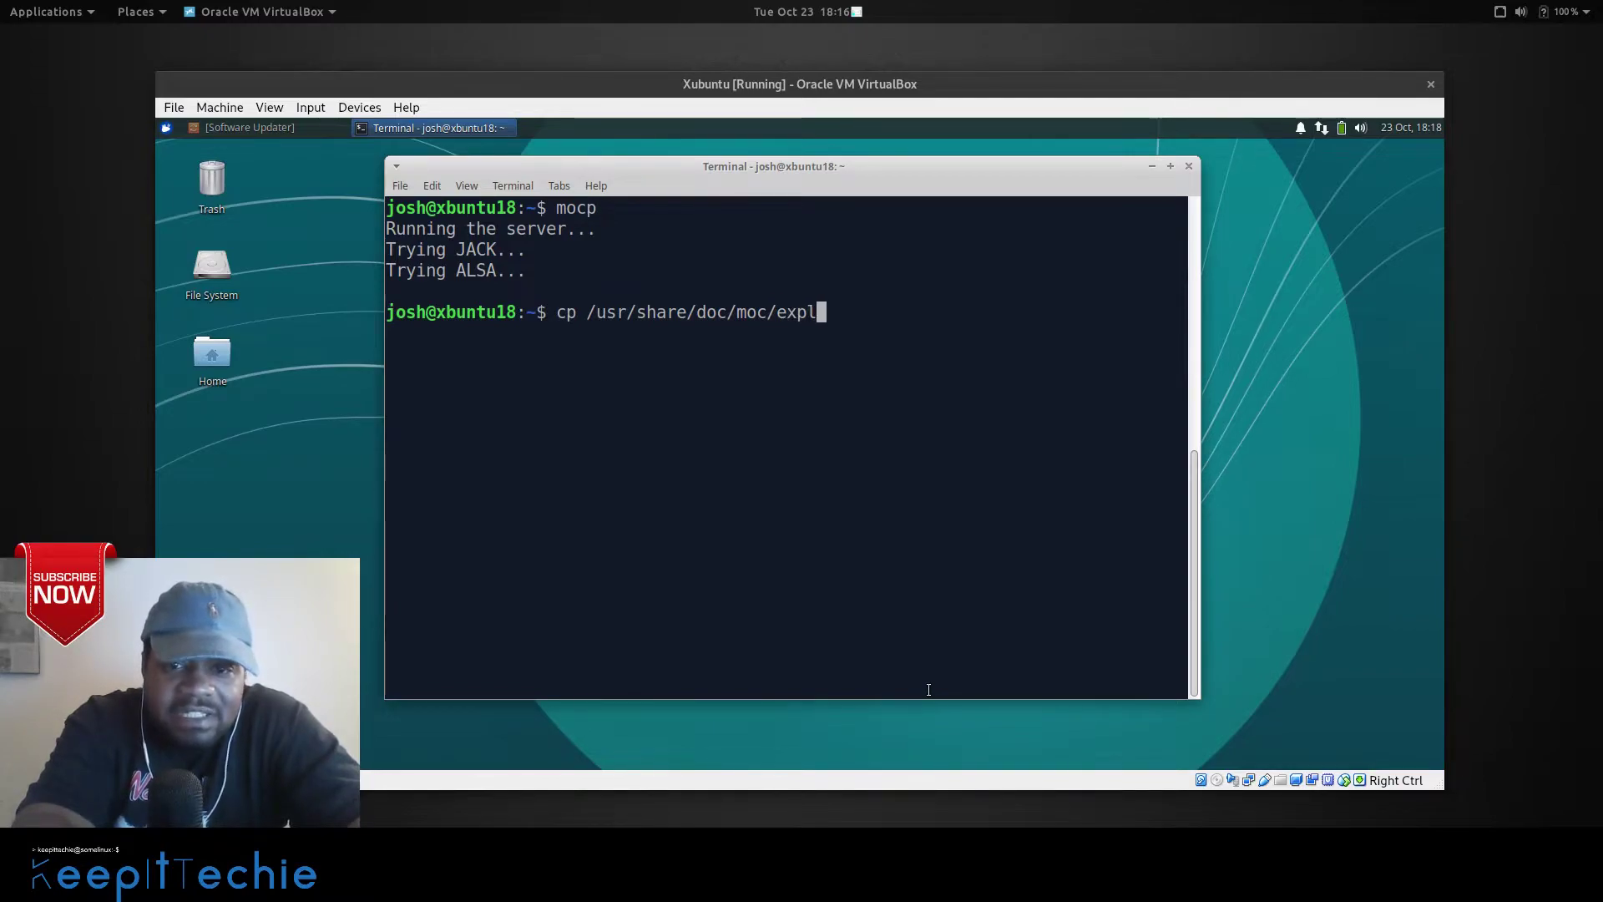
{"action": "key", "text": "BackSpace"}
{"action": "key", "text": "BackSpace"}
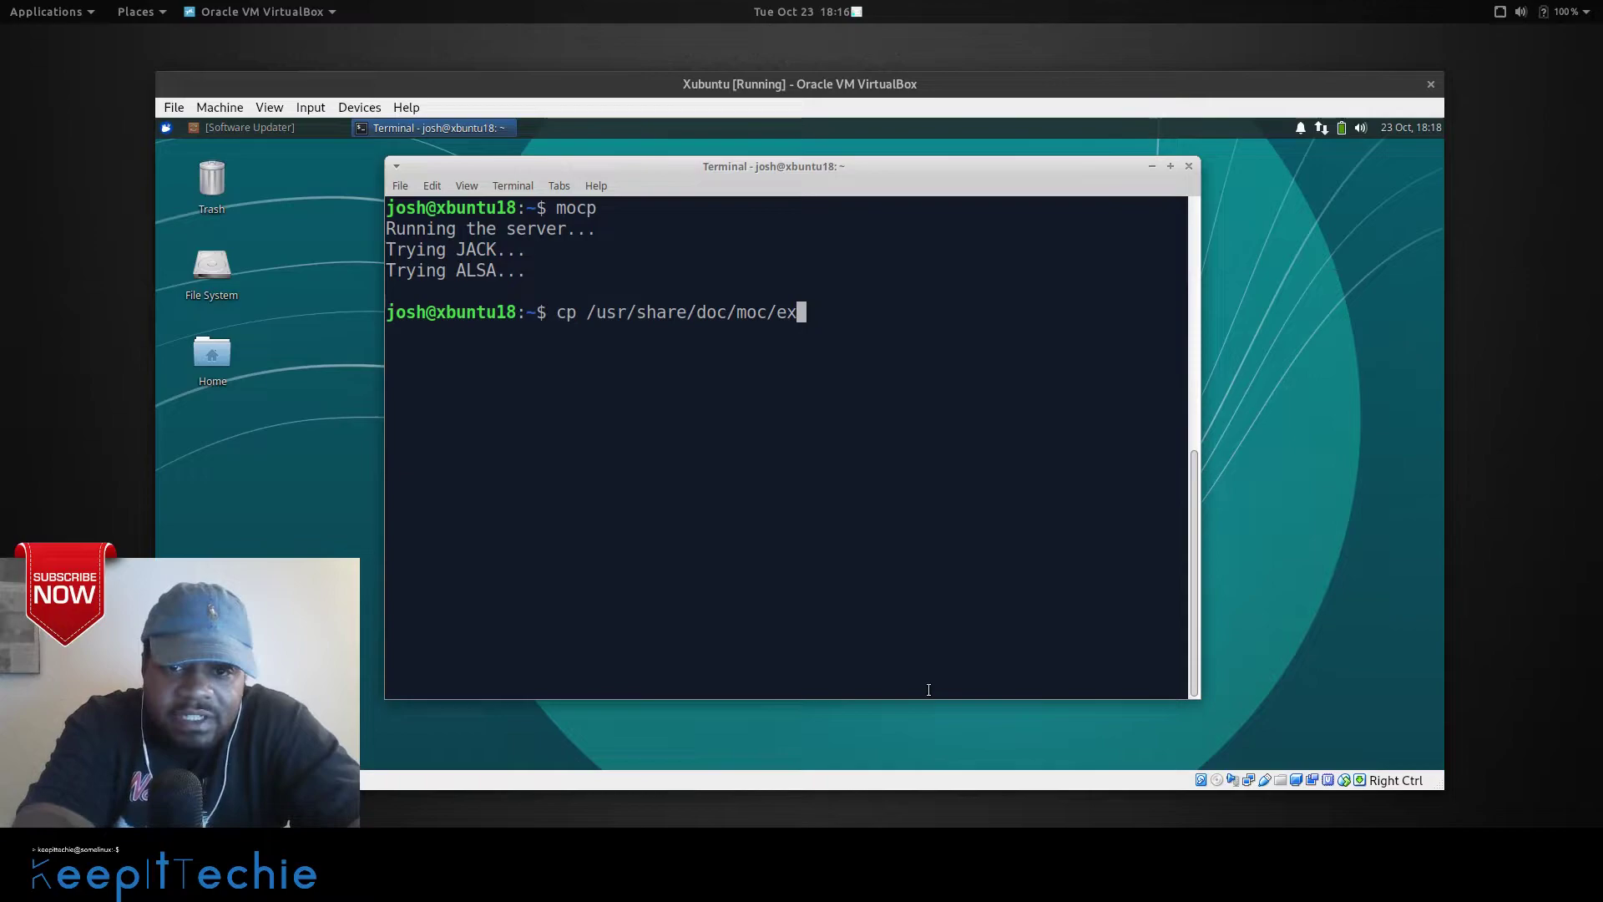
{"action": "key", "text": "Tab"}
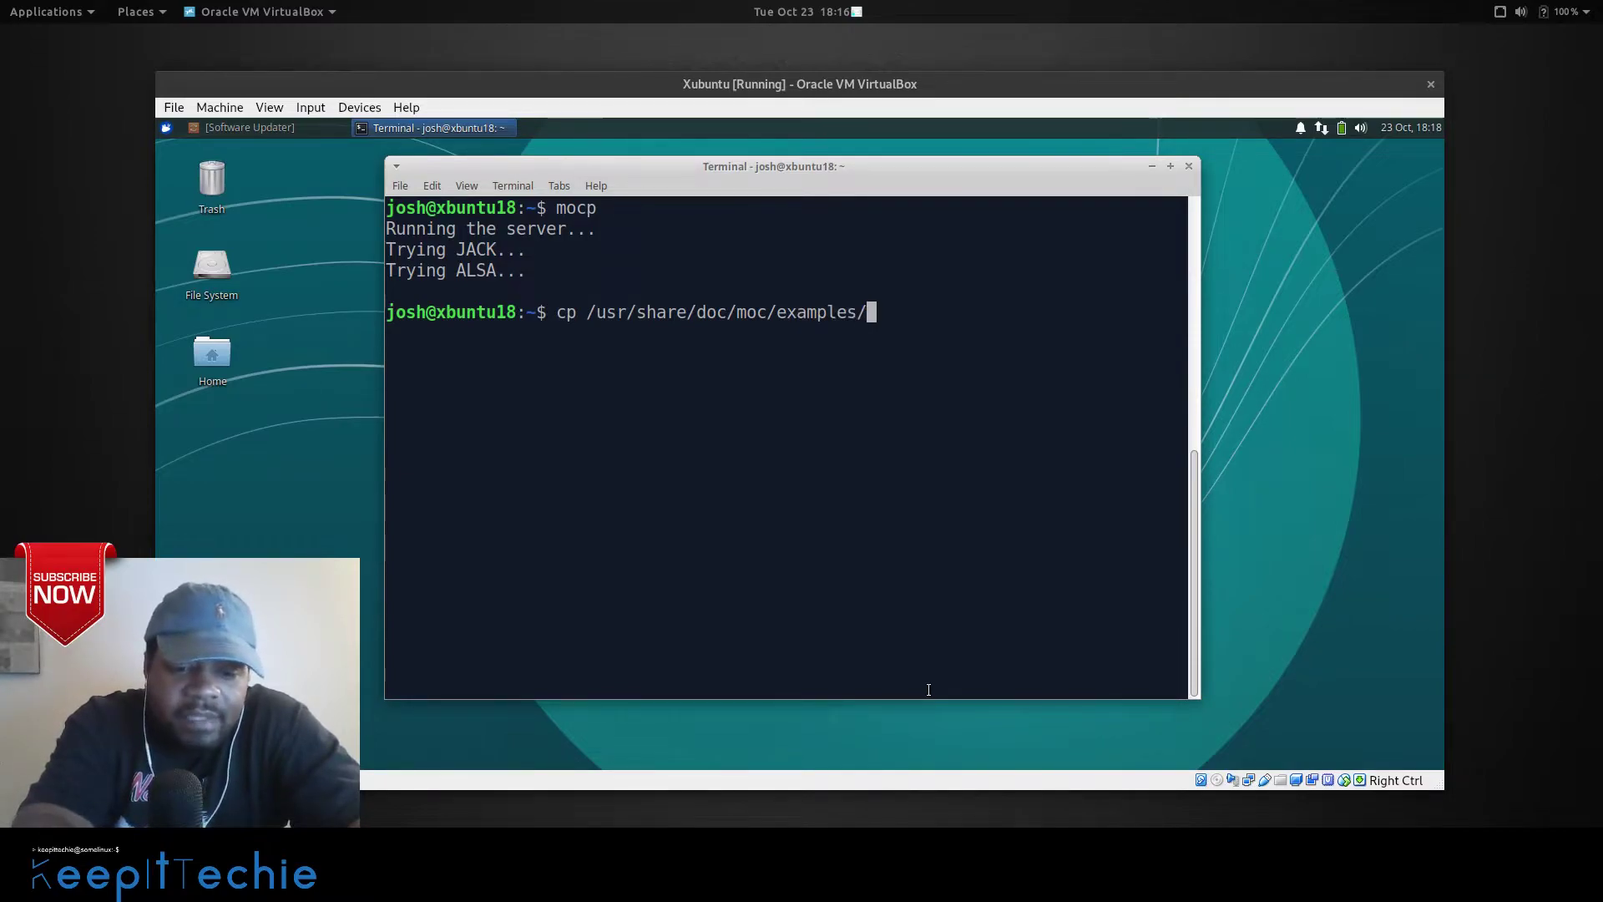
{"action": "key", "text": "Tab"}
{"action": "key", "text": "Tab"}
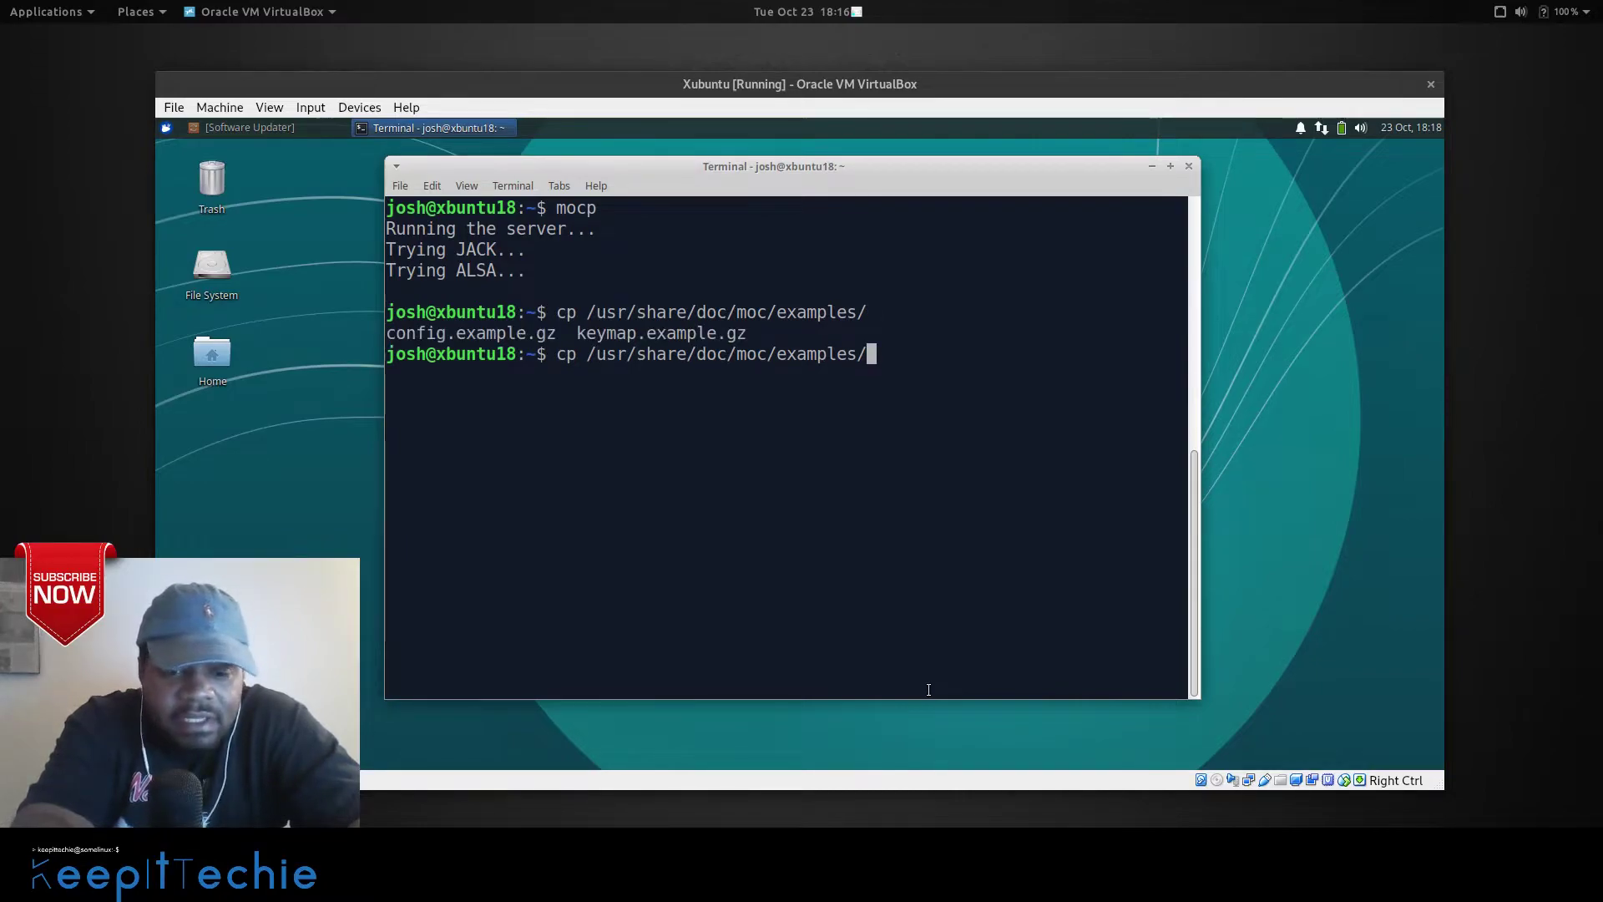
Complete the copy command with config.example.gz as the source and the home directory's .moc/ folder as the destination, and run it.
{"action": "type", "text": "con"}
{"action": "key", "text": "Tab"}
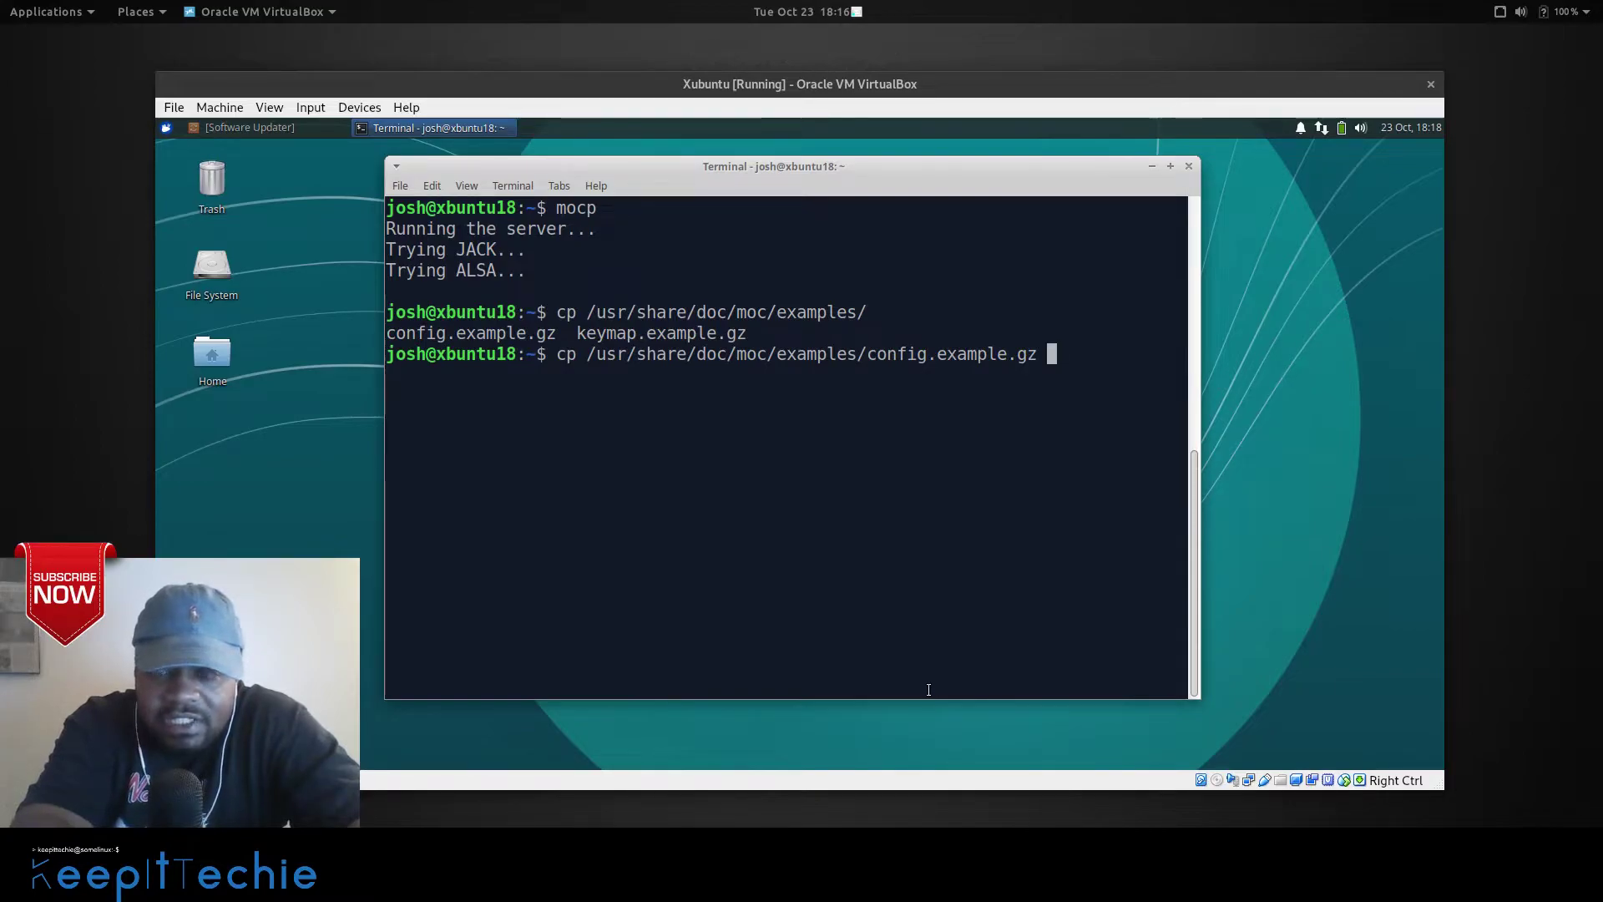
{"action": "type", "text": "."}
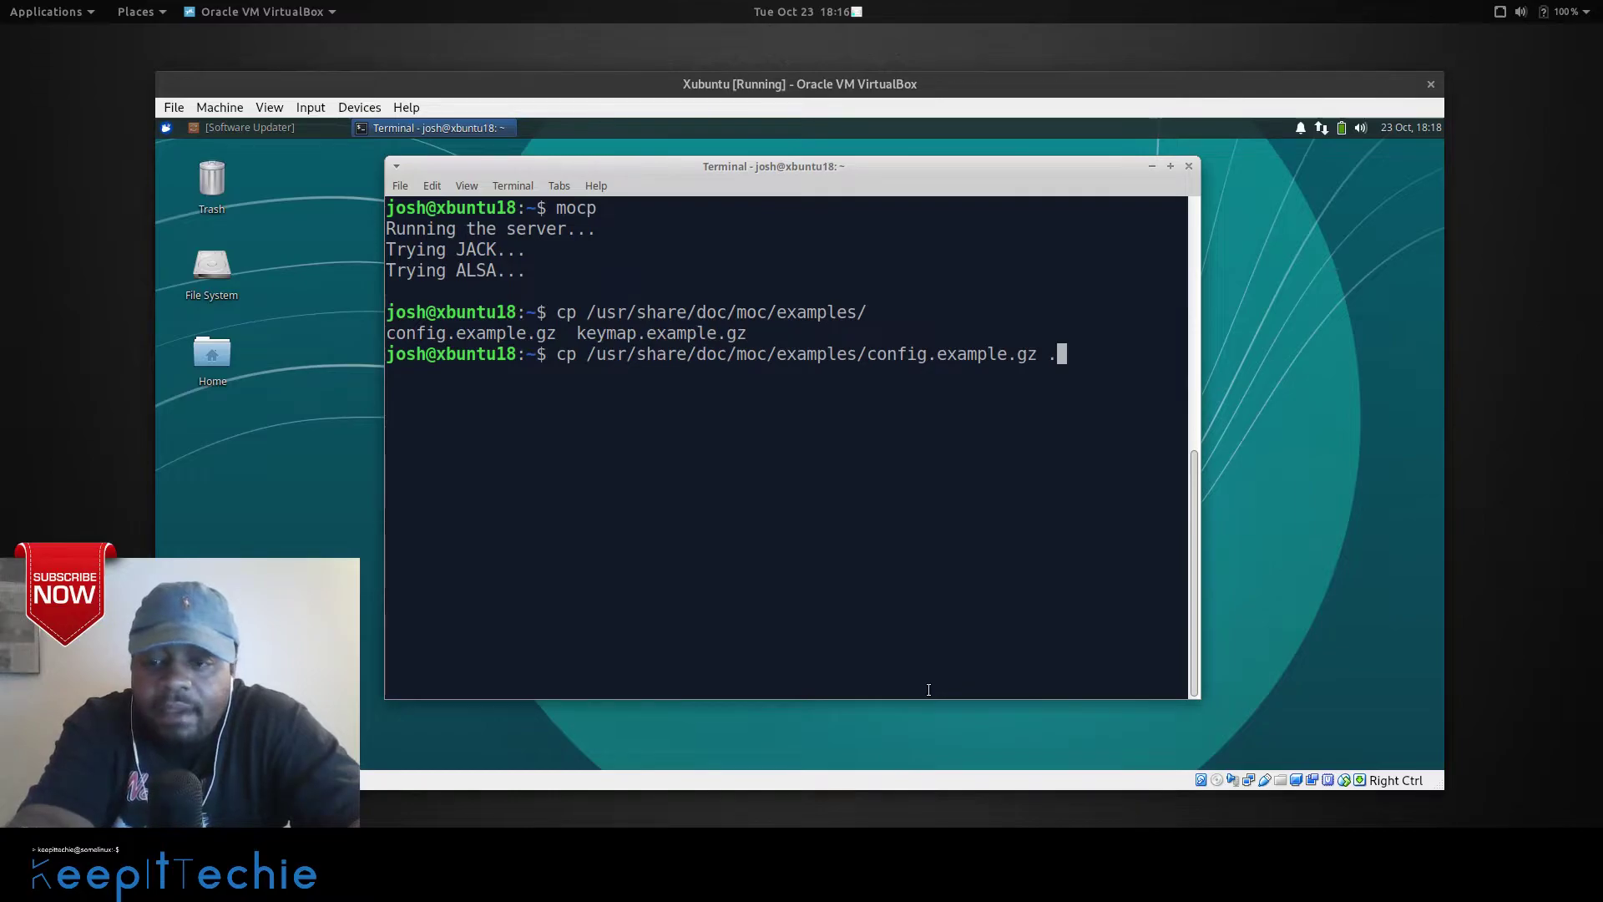
{"action": "key", "text": "BackSpace"}
{"action": "type", "text": "ho"}
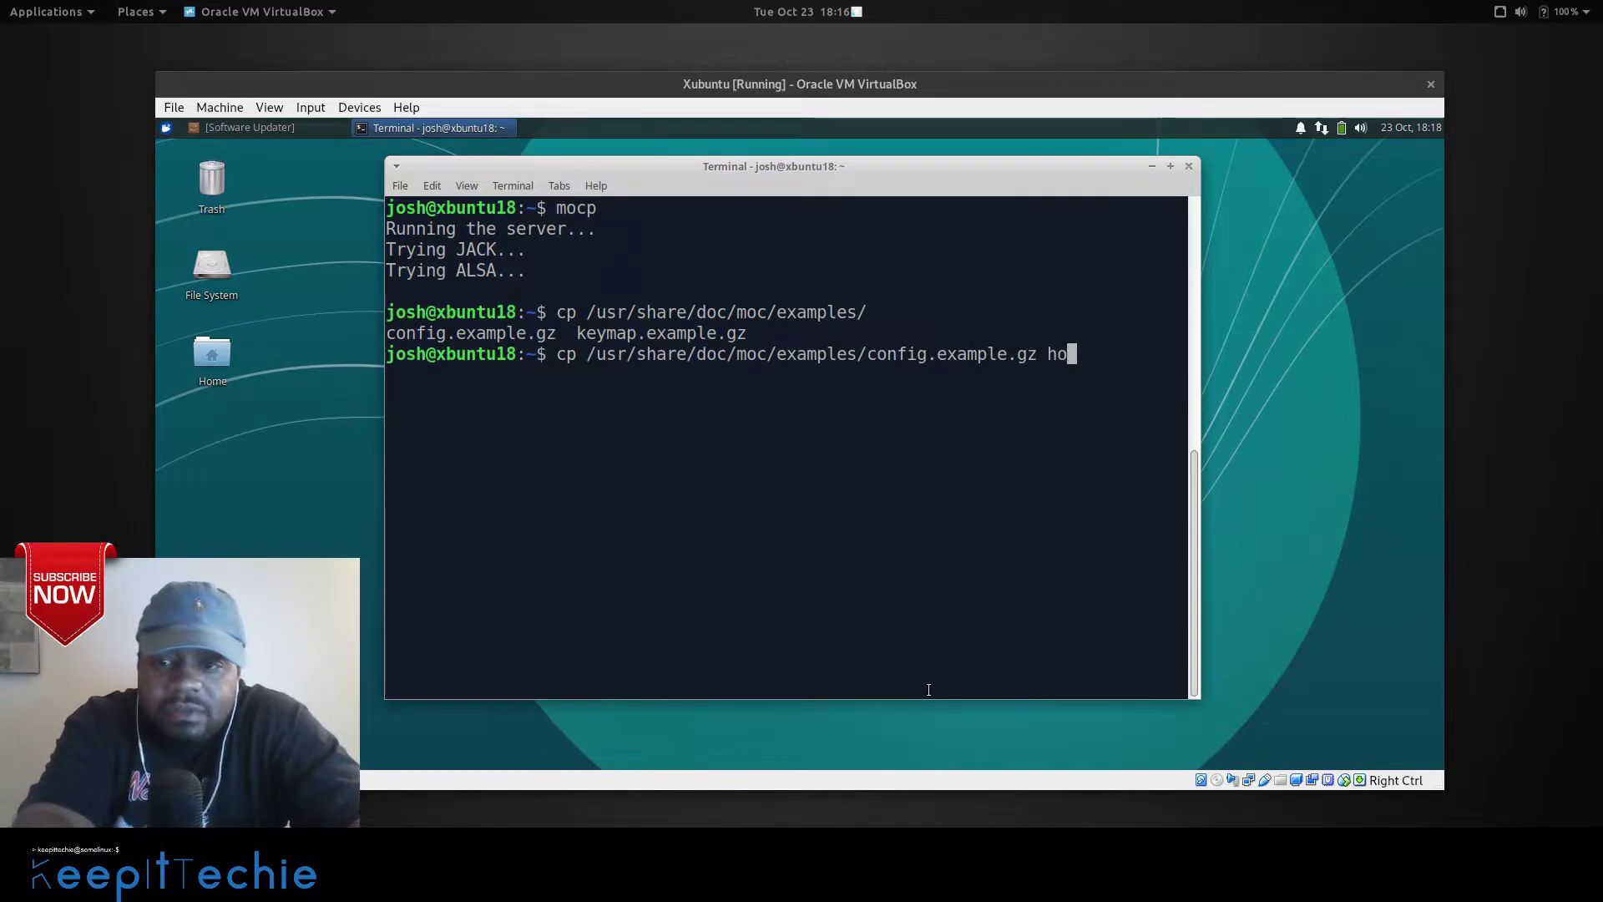
{"action": "key", "text": "BackSpace"}
{"action": "key", "text": "BackSpace"}
{"action": "type", "text": "/home/"}
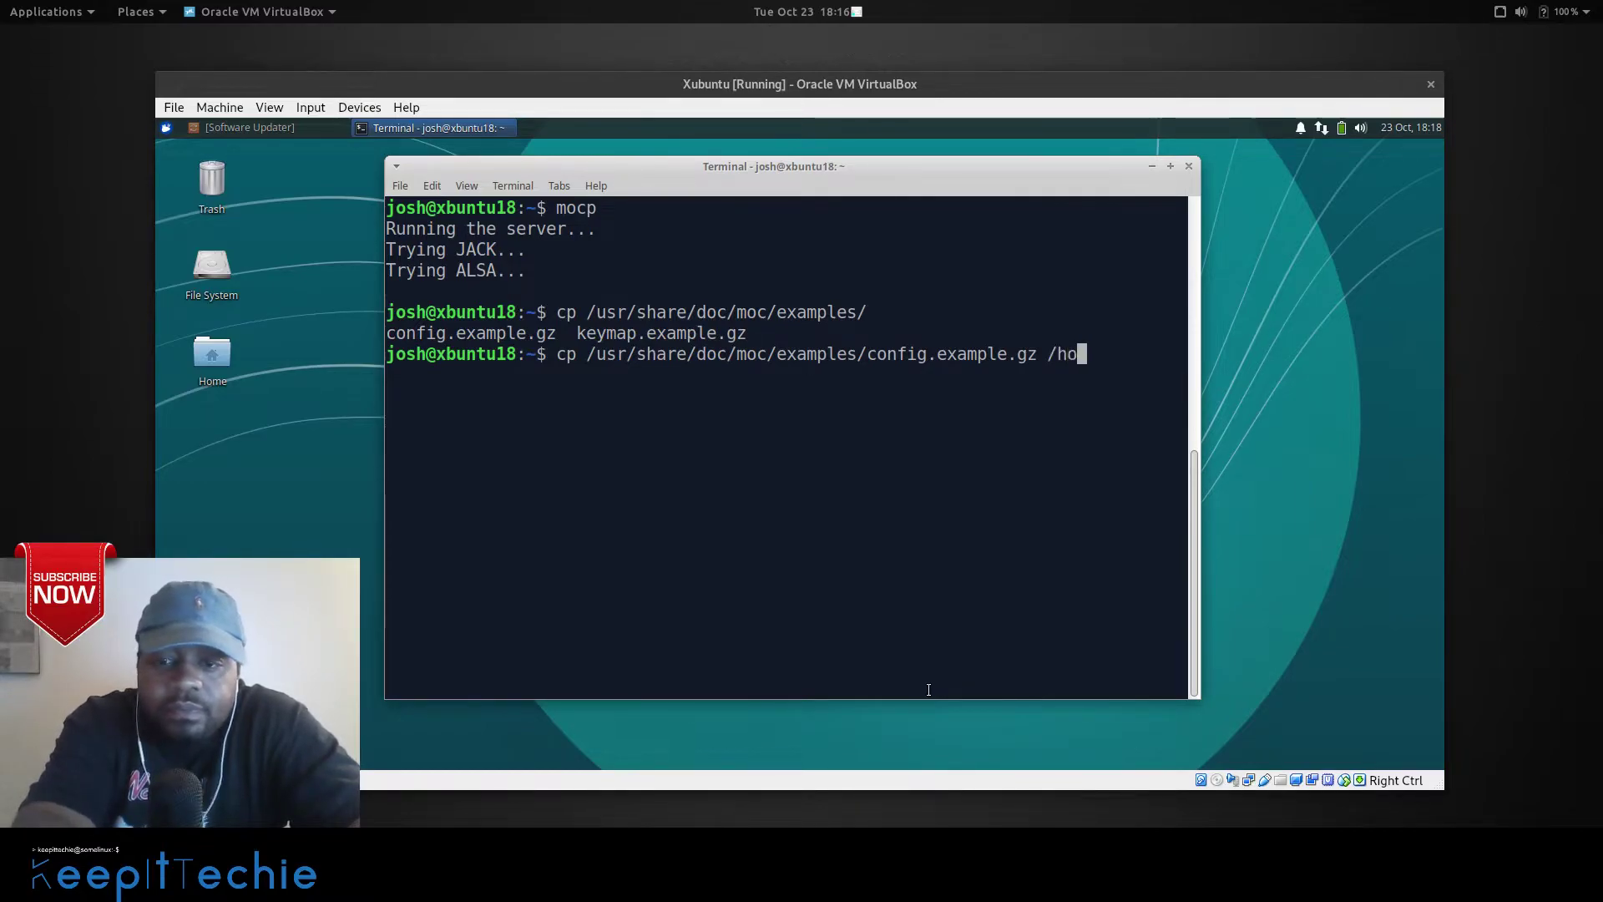
{"action": "type", "text": "josh/"}
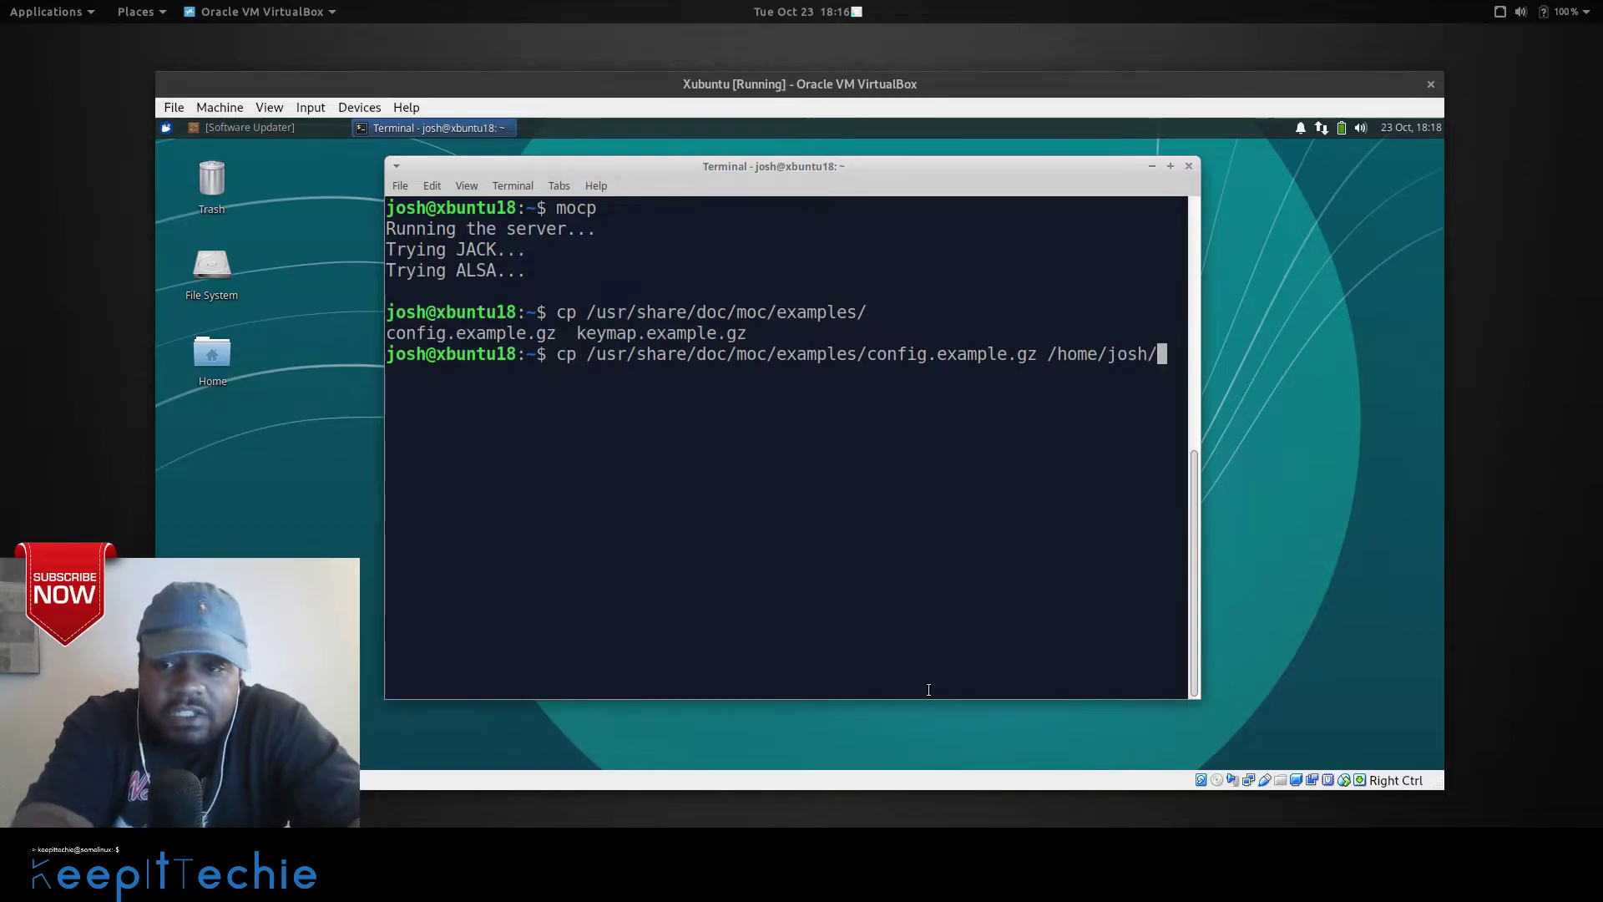
{"action": "type", "text": ".moc/"}
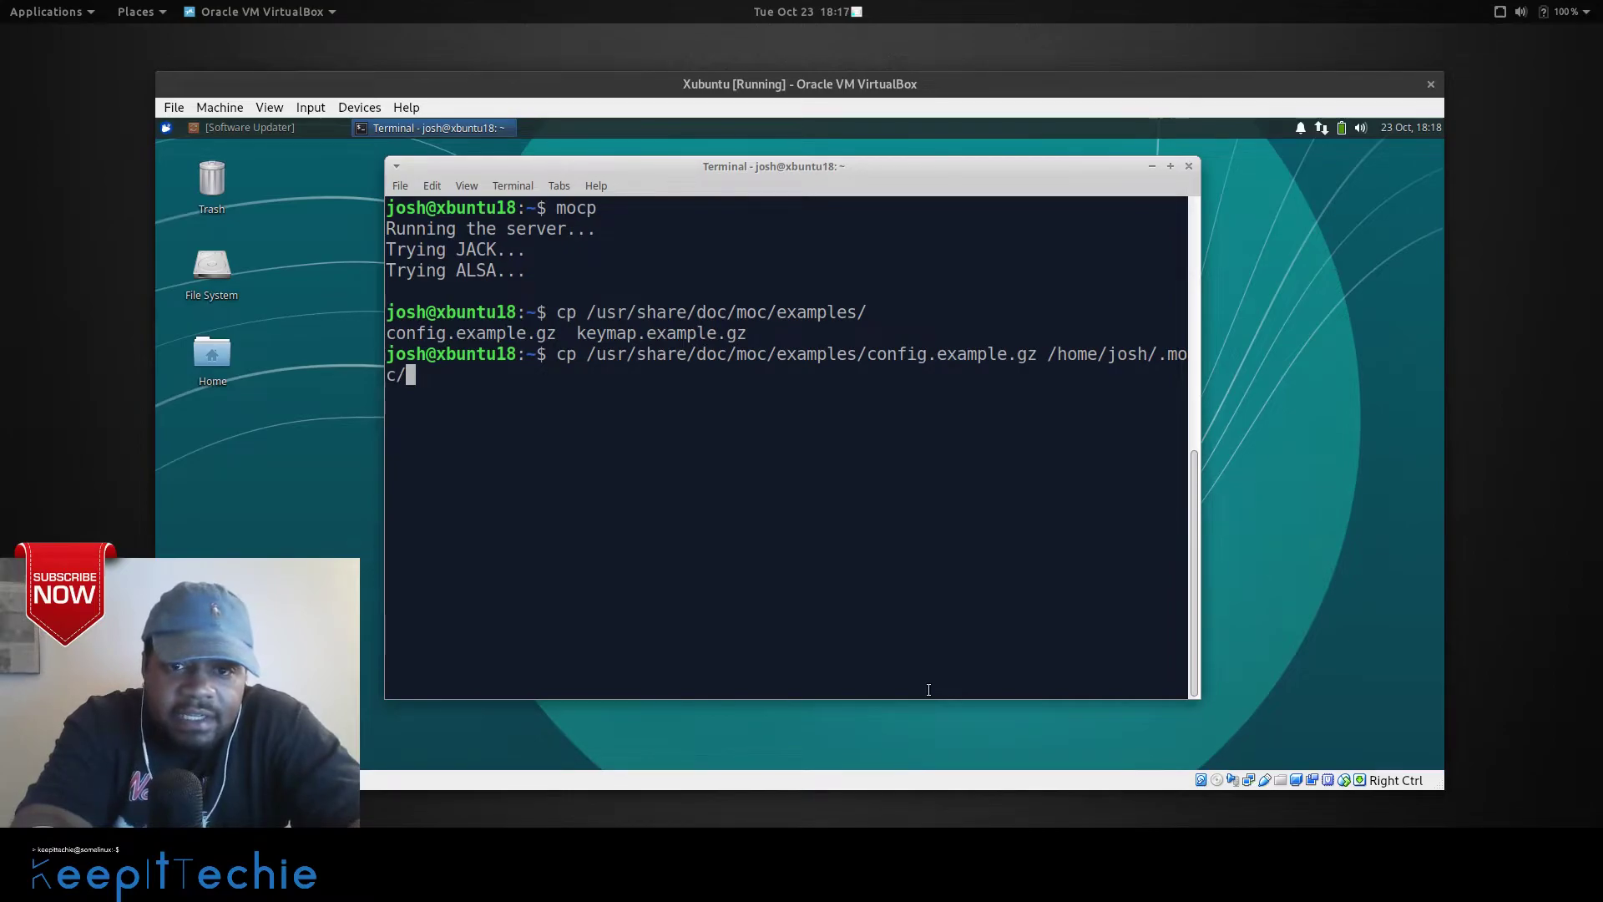
{"action": "key", "text": "Return"}
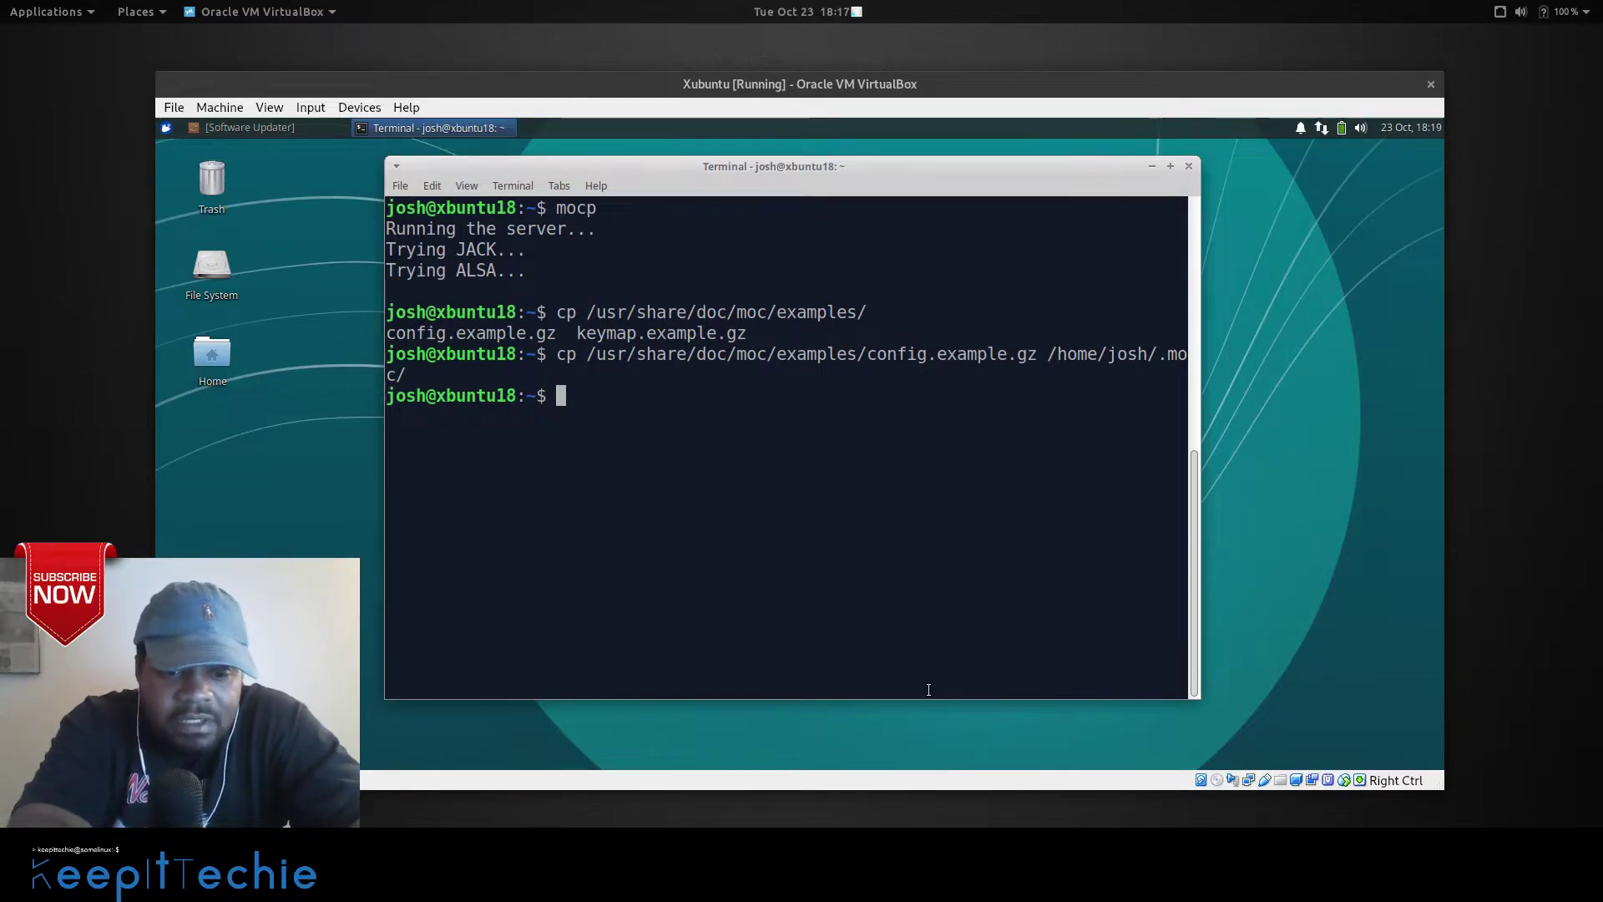
Change into the .moc/ directory and list its contents with "ls".
{"action": "type", "text": "cd "}
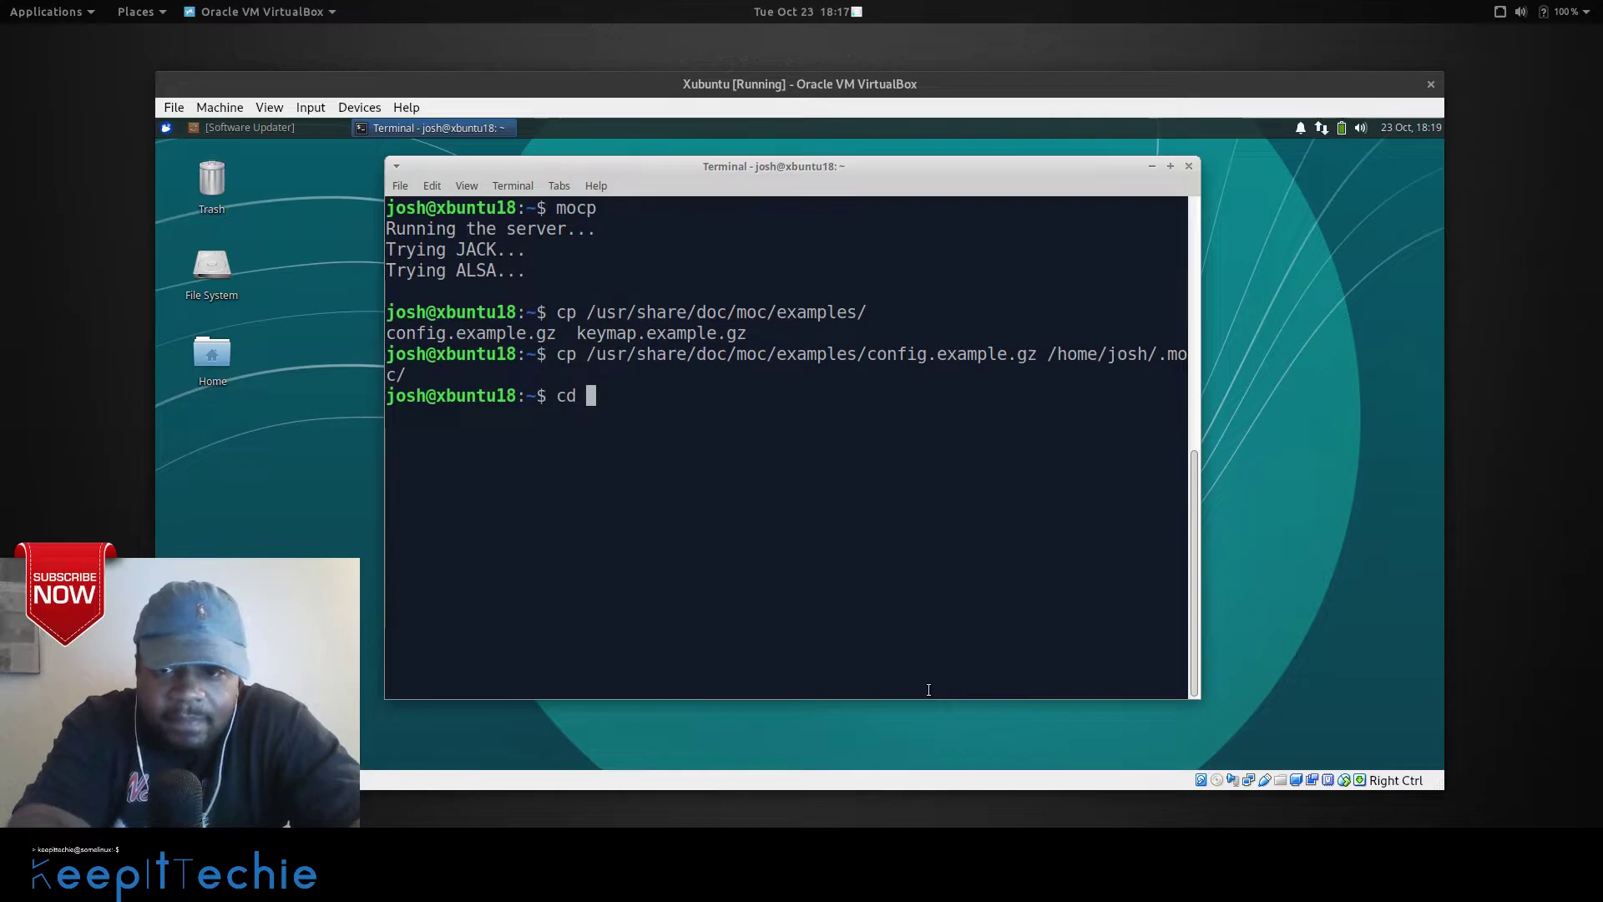
{"action": "type", "text": "."}
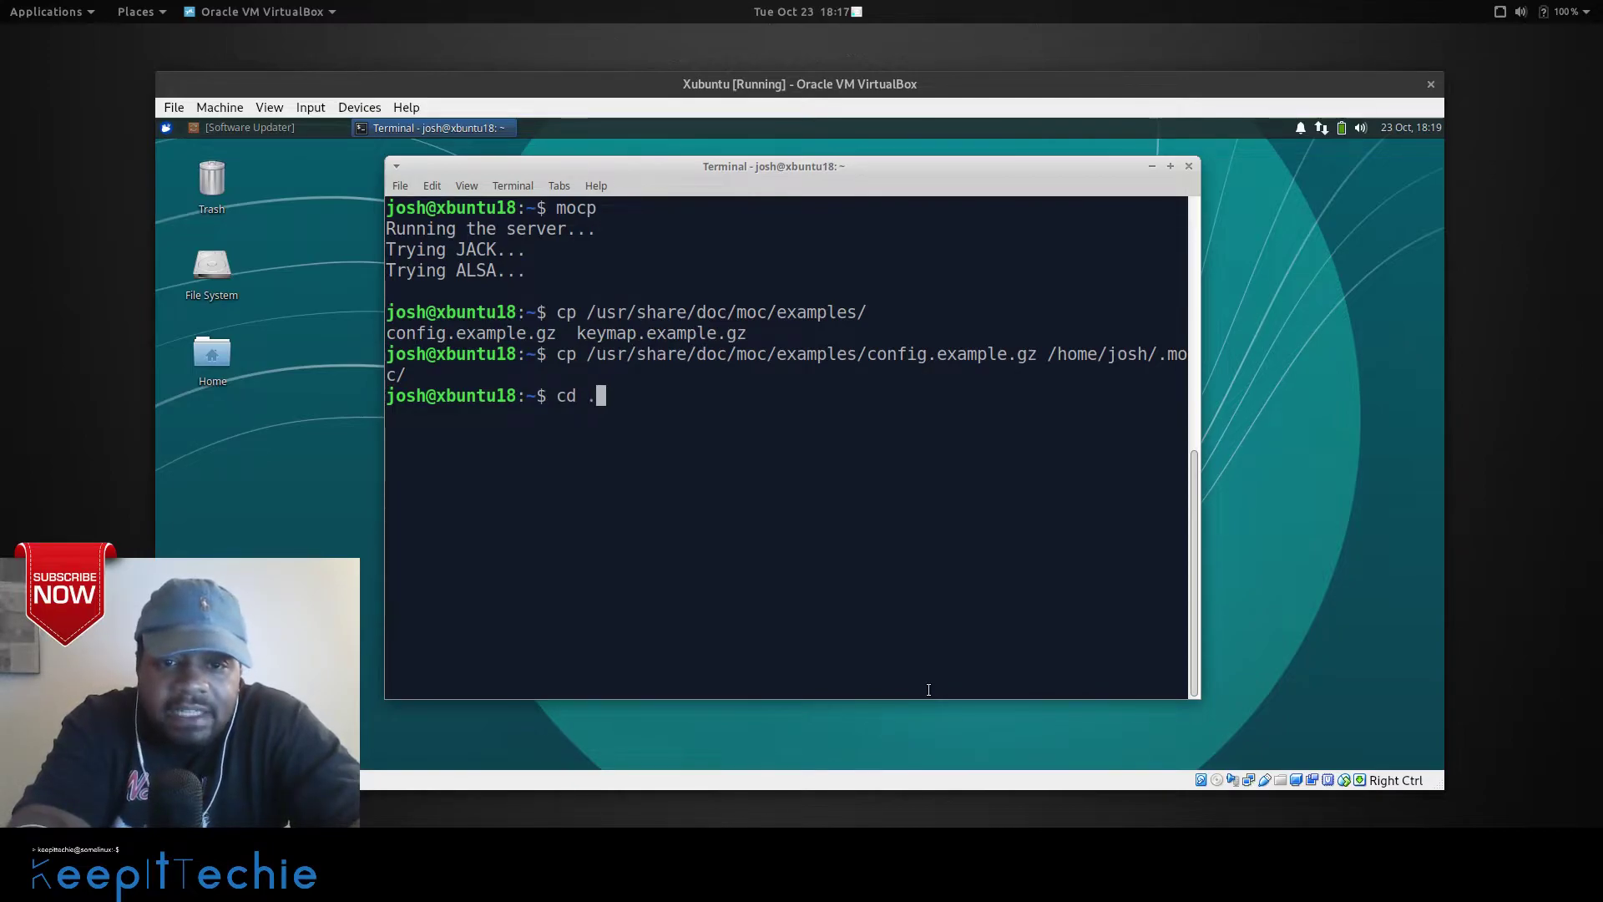
{"action": "type", "text": "moc/"}
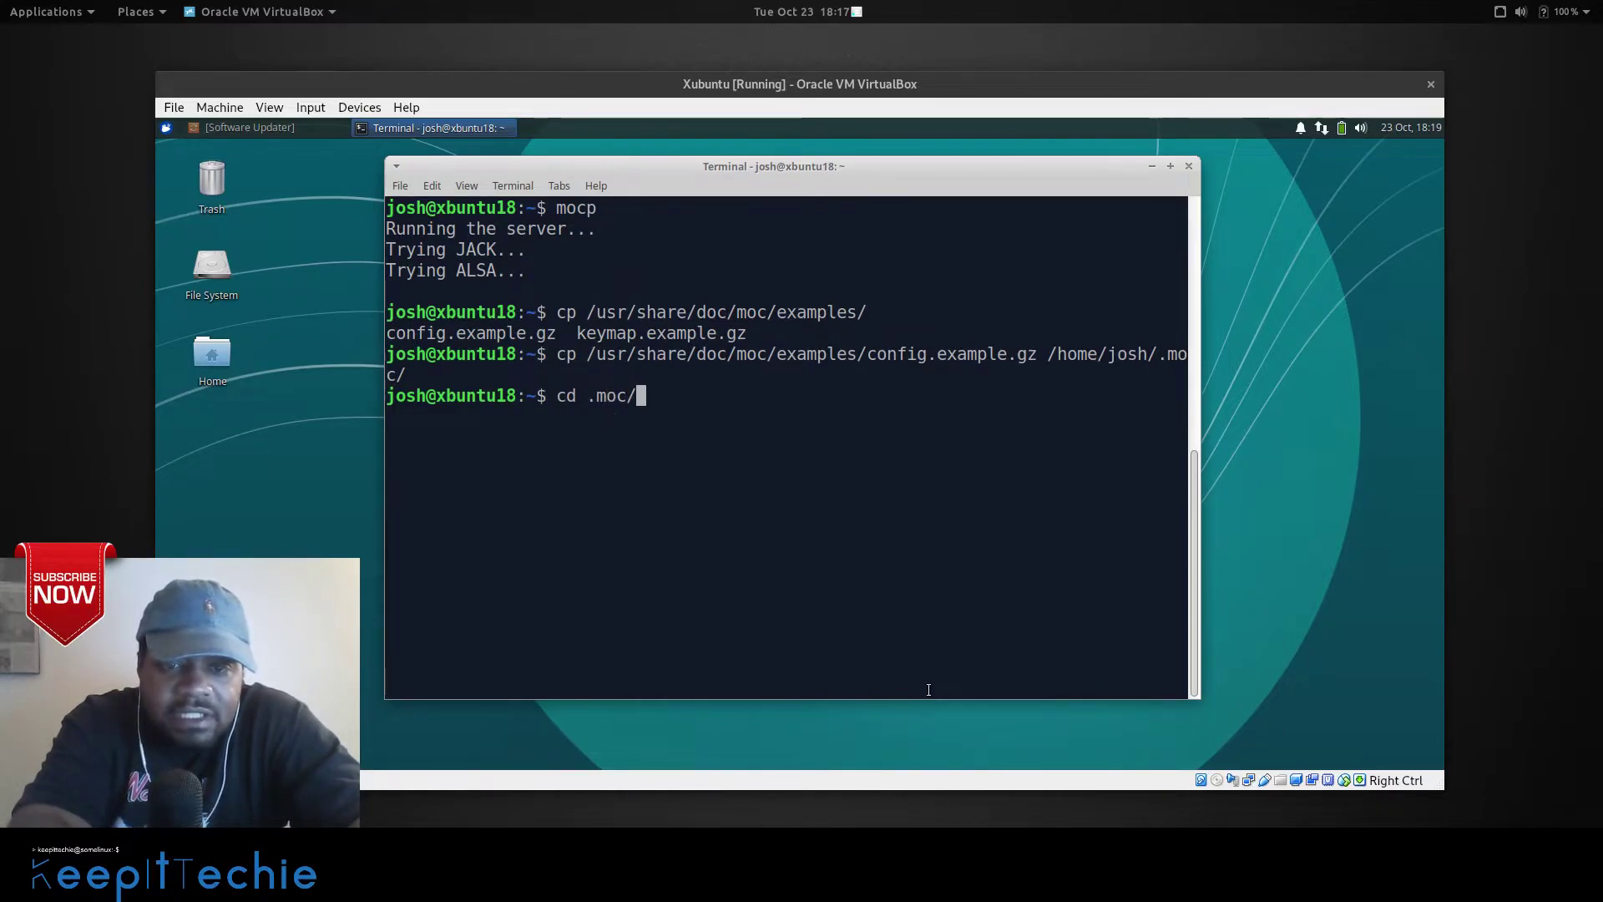
{"action": "key", "text": "Return"}
{"action": "type", "text": "ls"}
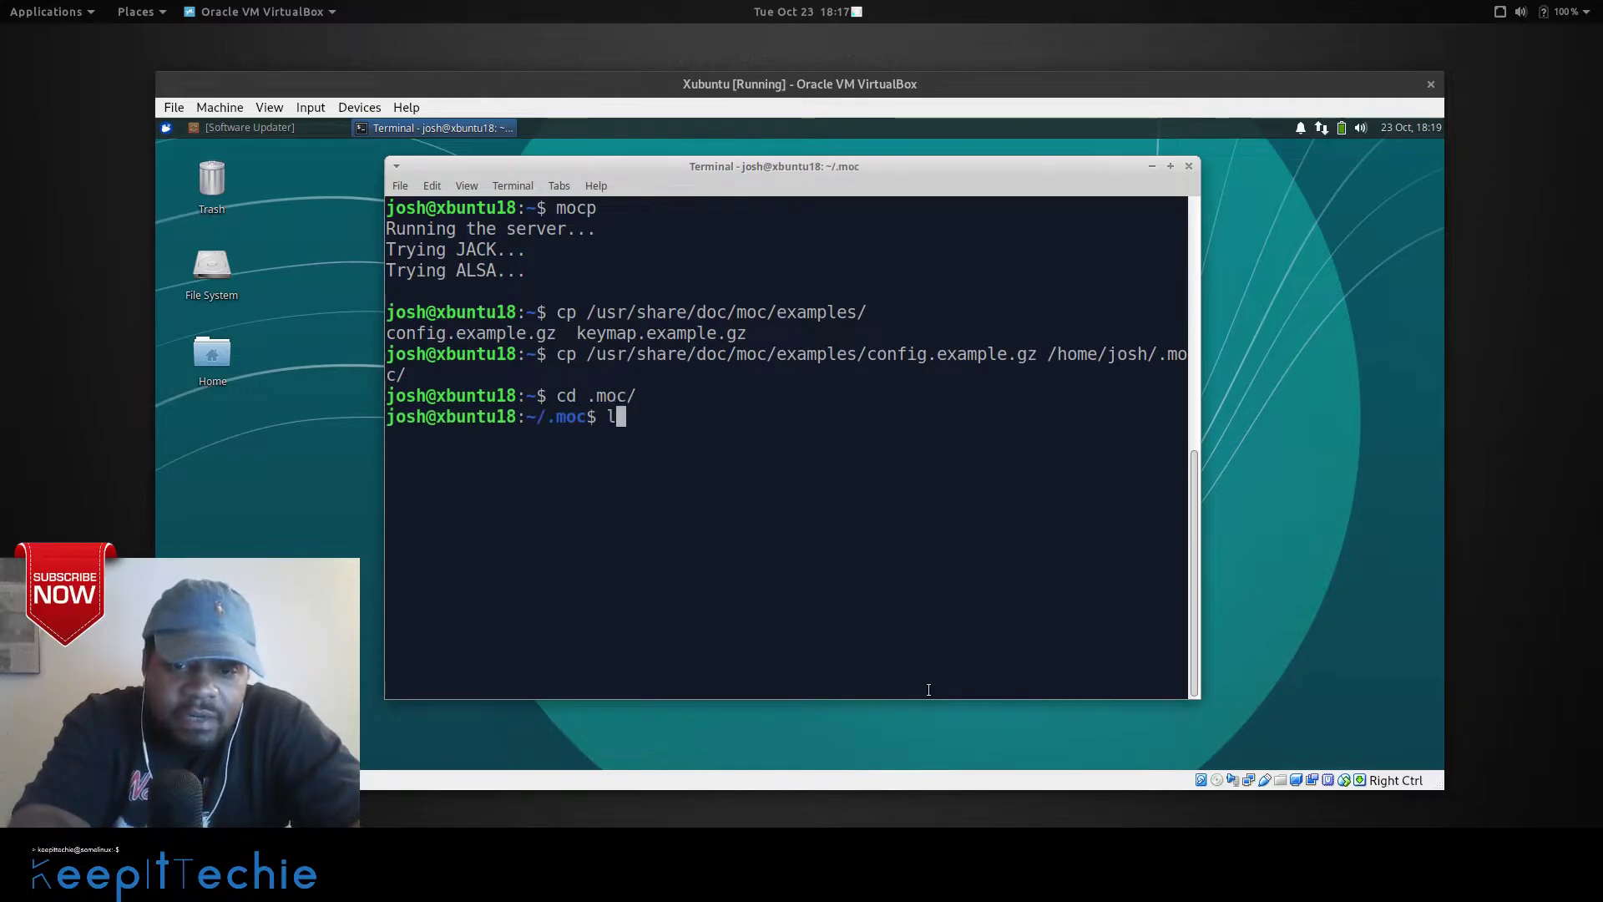
{"action": "key", "text": "Return"}
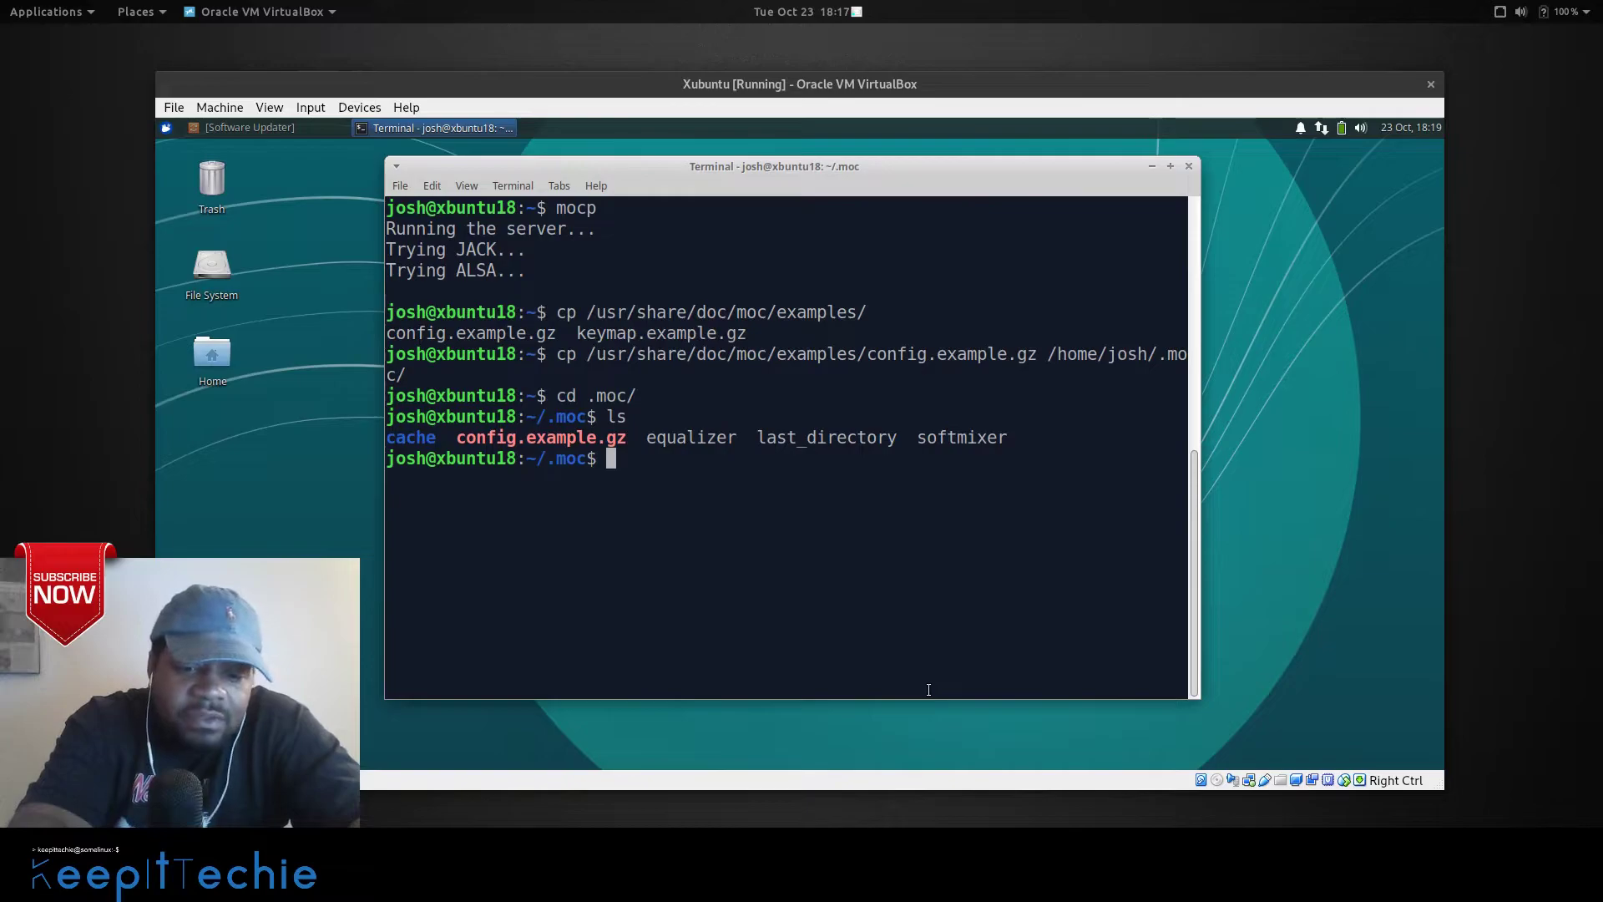
Decompress the example configuration with "gzip -d config.example.gz" and list the folder in detail with "ls -l".
{"action": "type", "text": "gzip "}
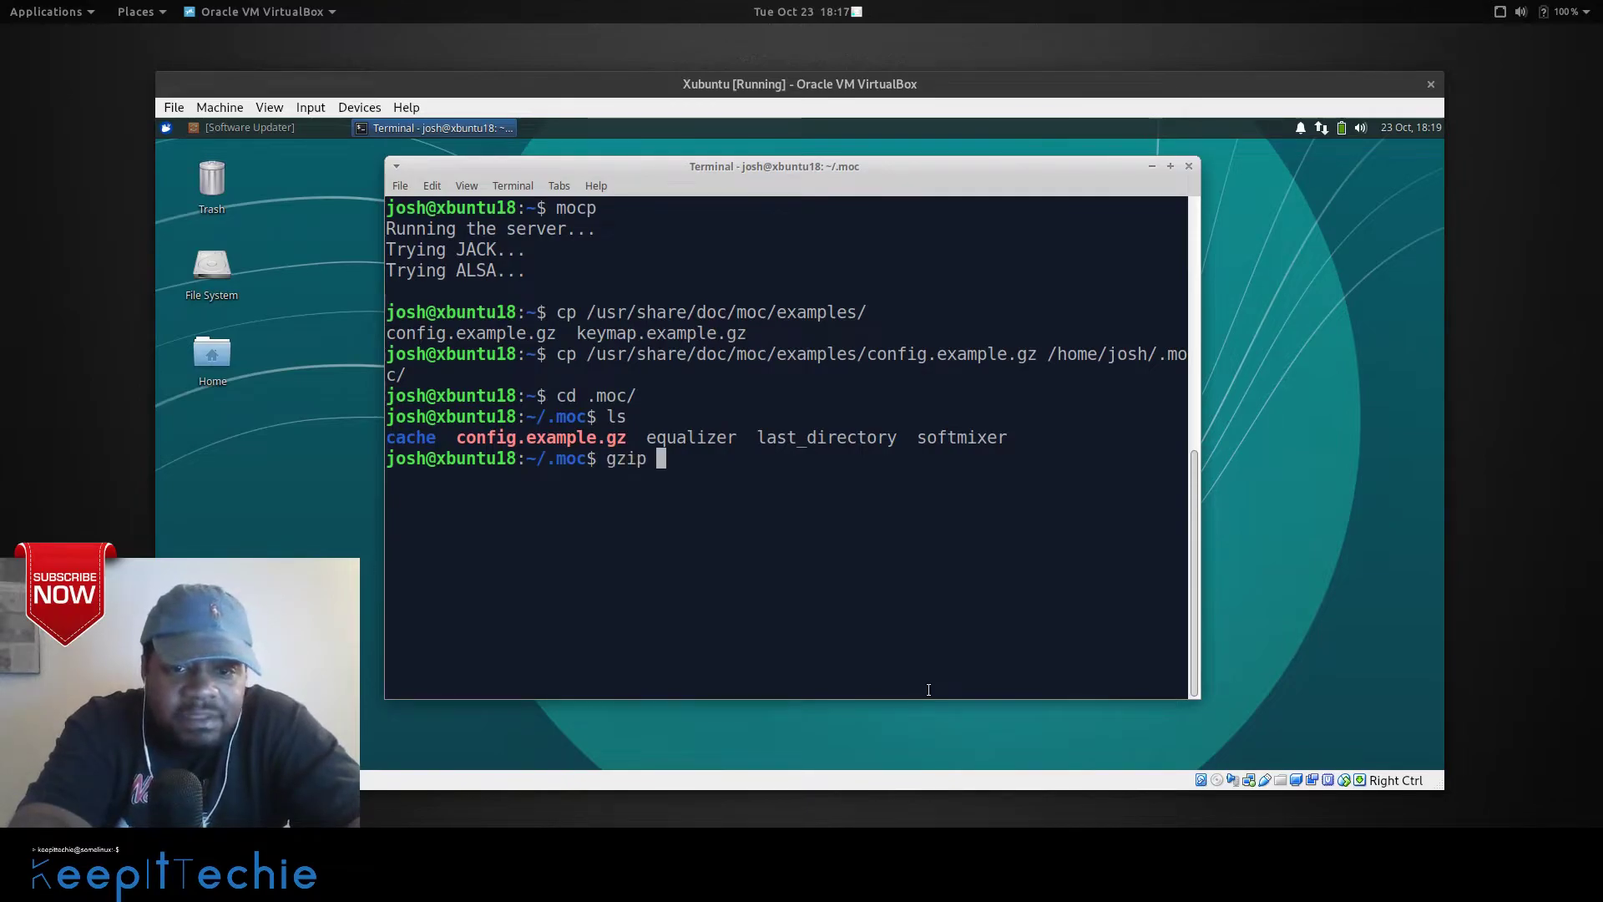
{"action": "type", "text": "-d "}
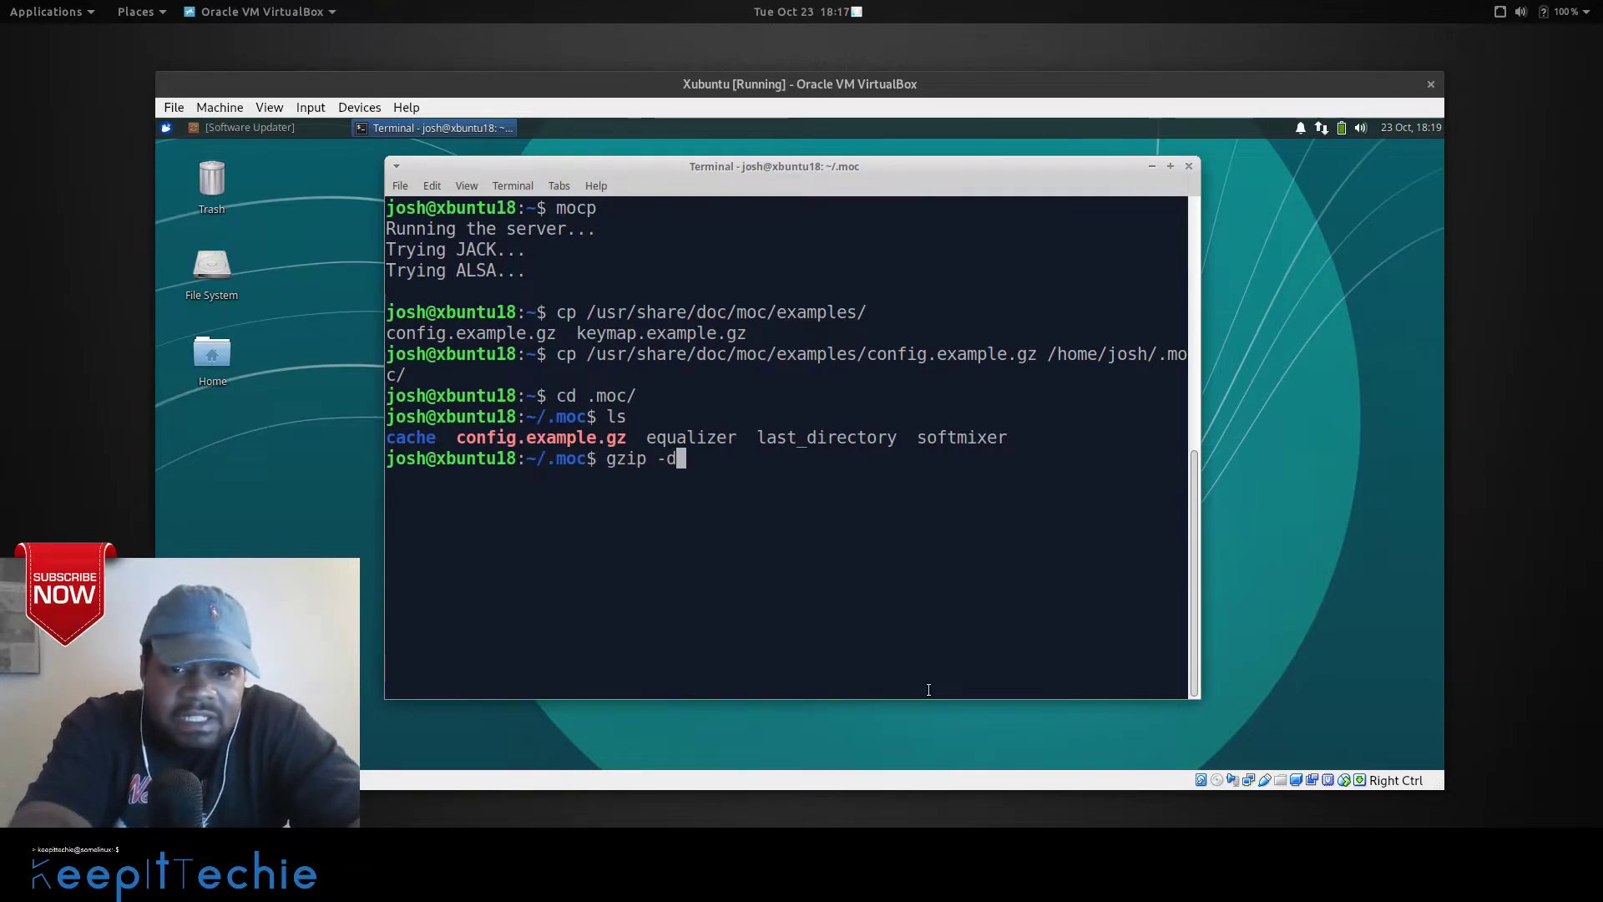
{"action": "type", "text": "config.example.gz"}
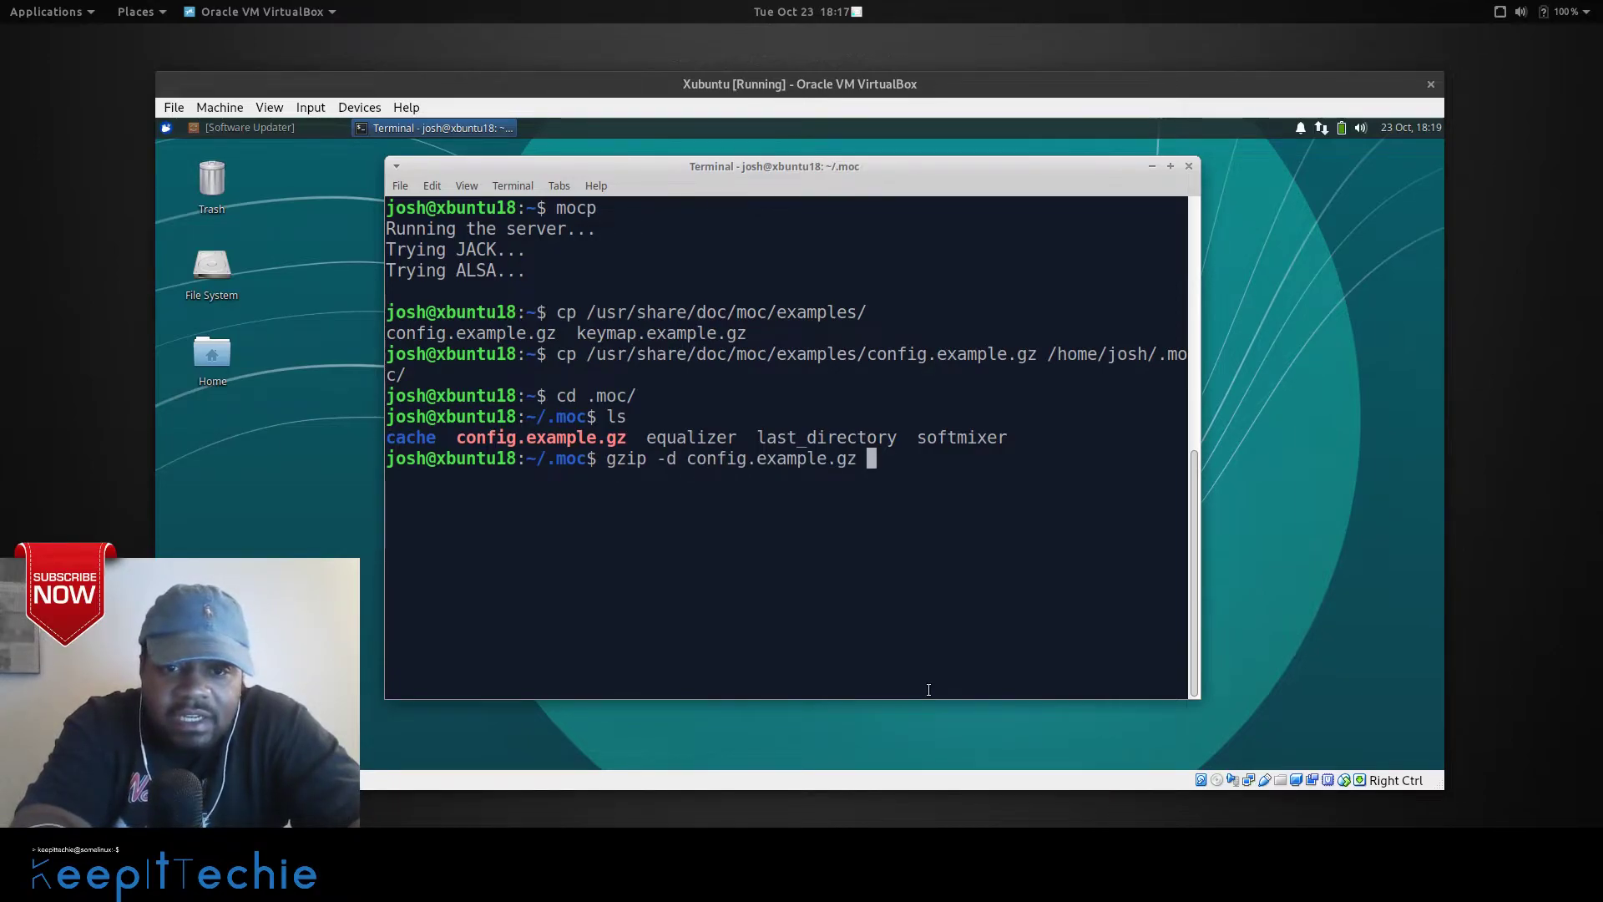
{"action": "key", "text": "Return"}
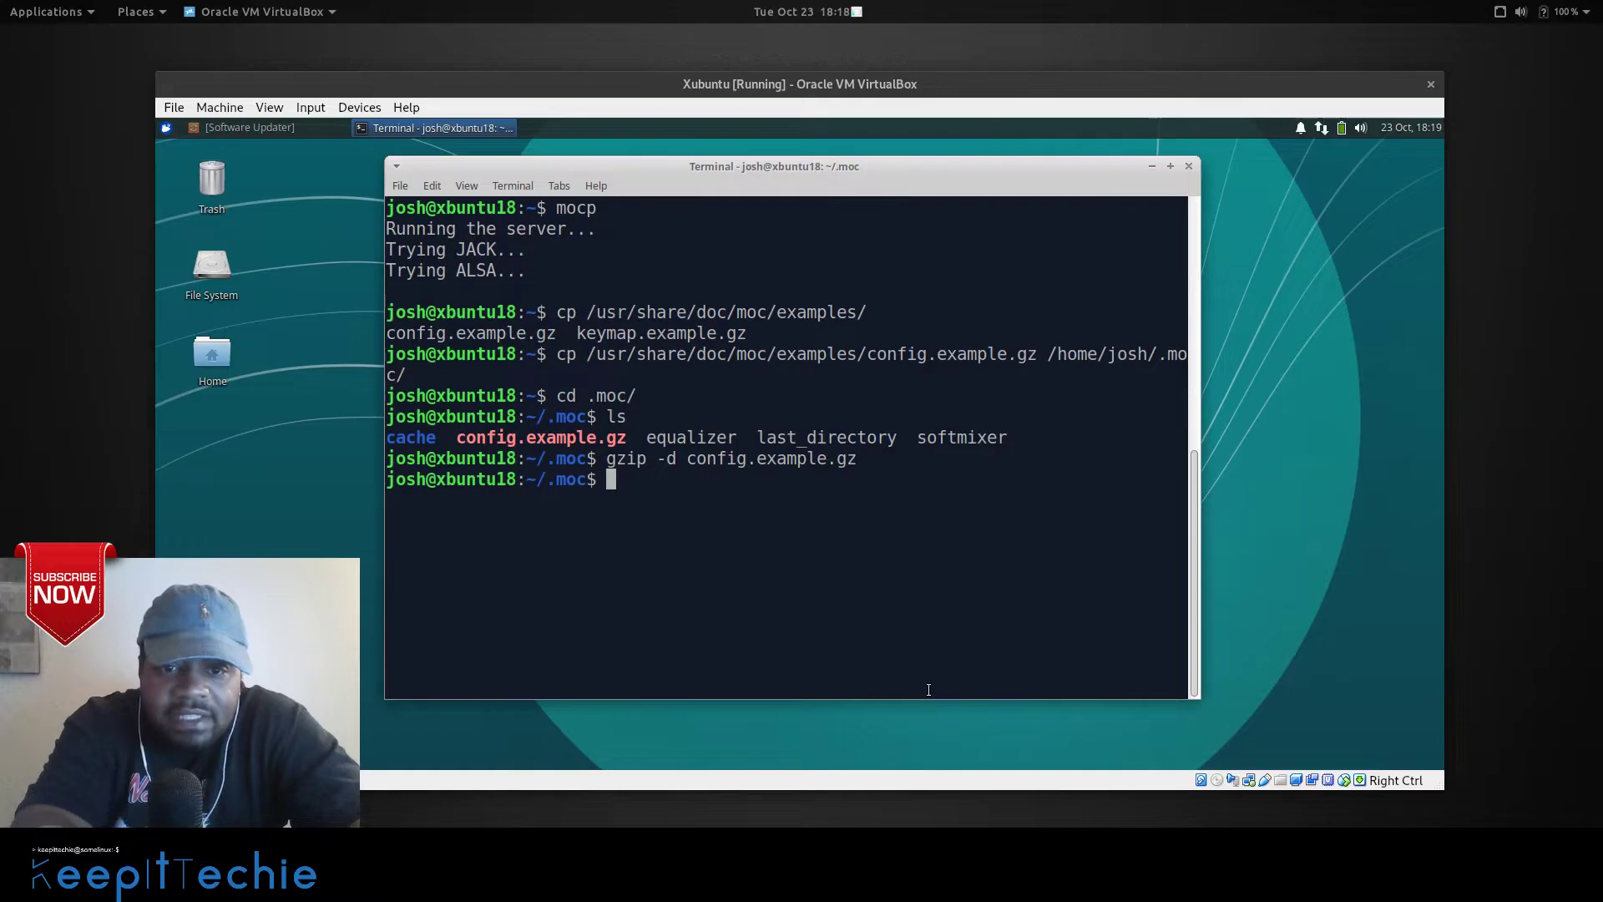
{"action": "type", "text": "ls"}
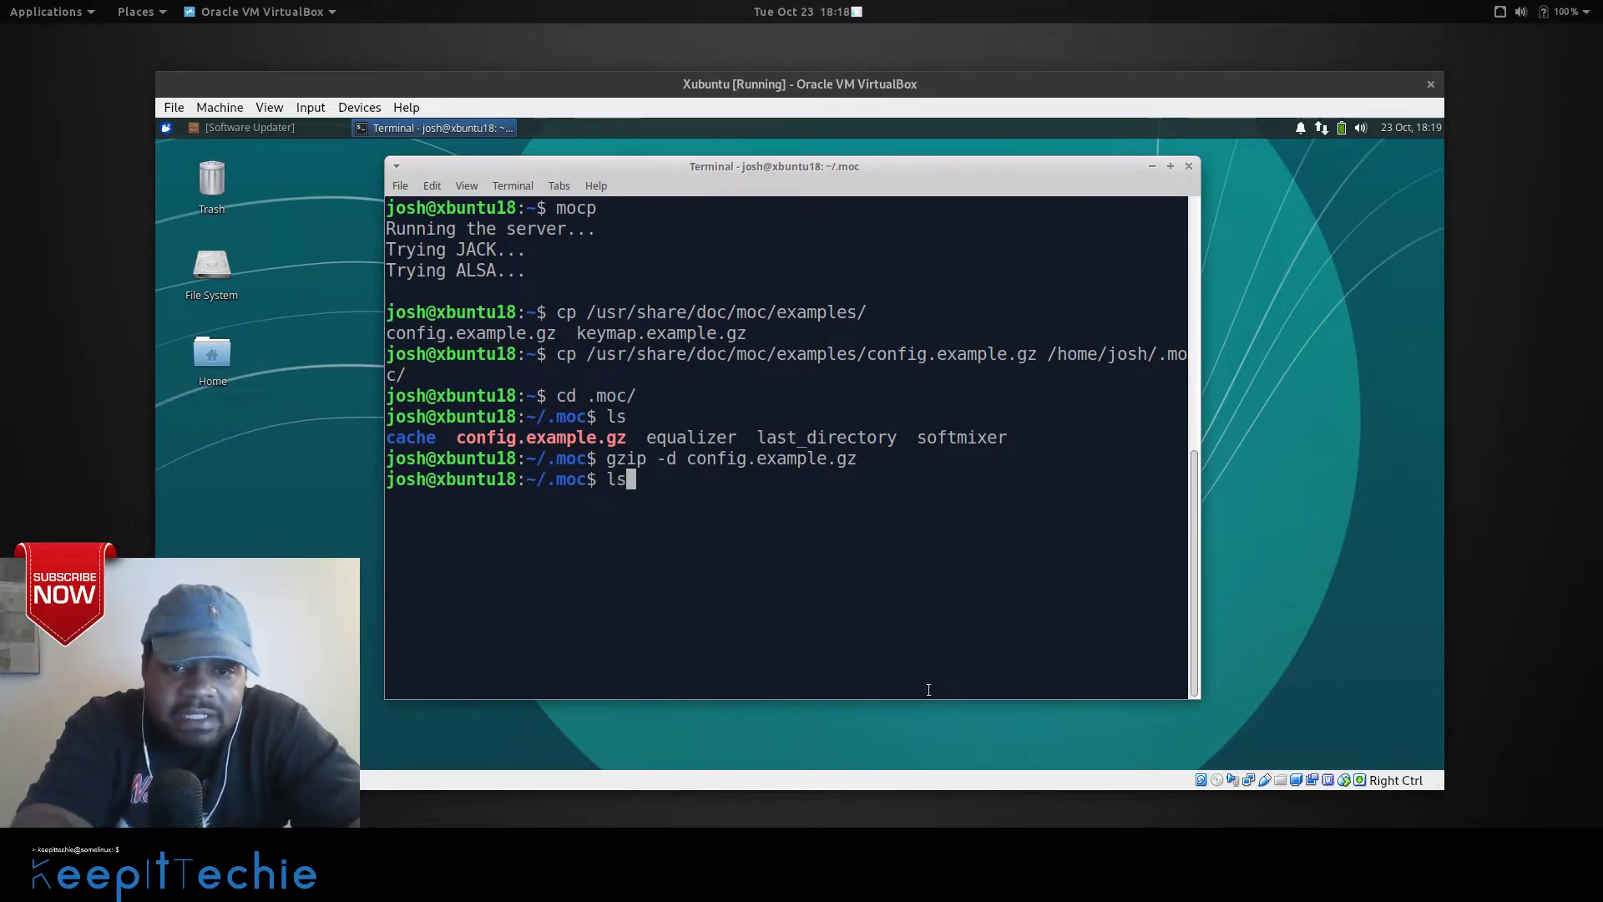
{"action": "type", "text": " -l"}
{"action": "key", "text": "Return"}
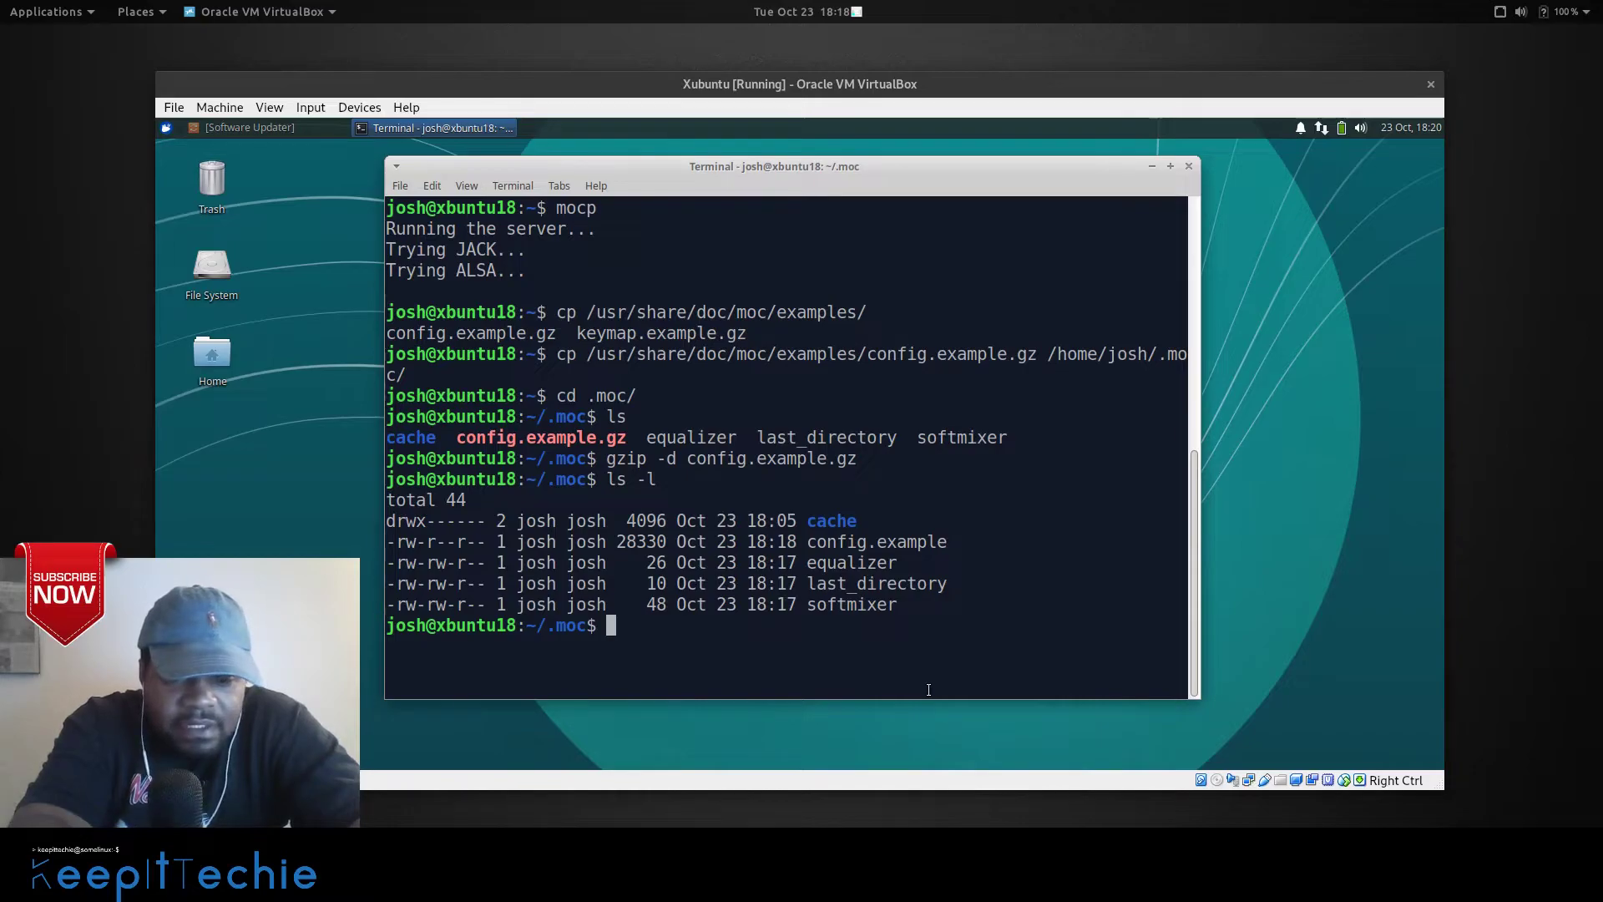
Copy config.example to a new file named config in the same folder.
{"action": "type", "text": "cp "}
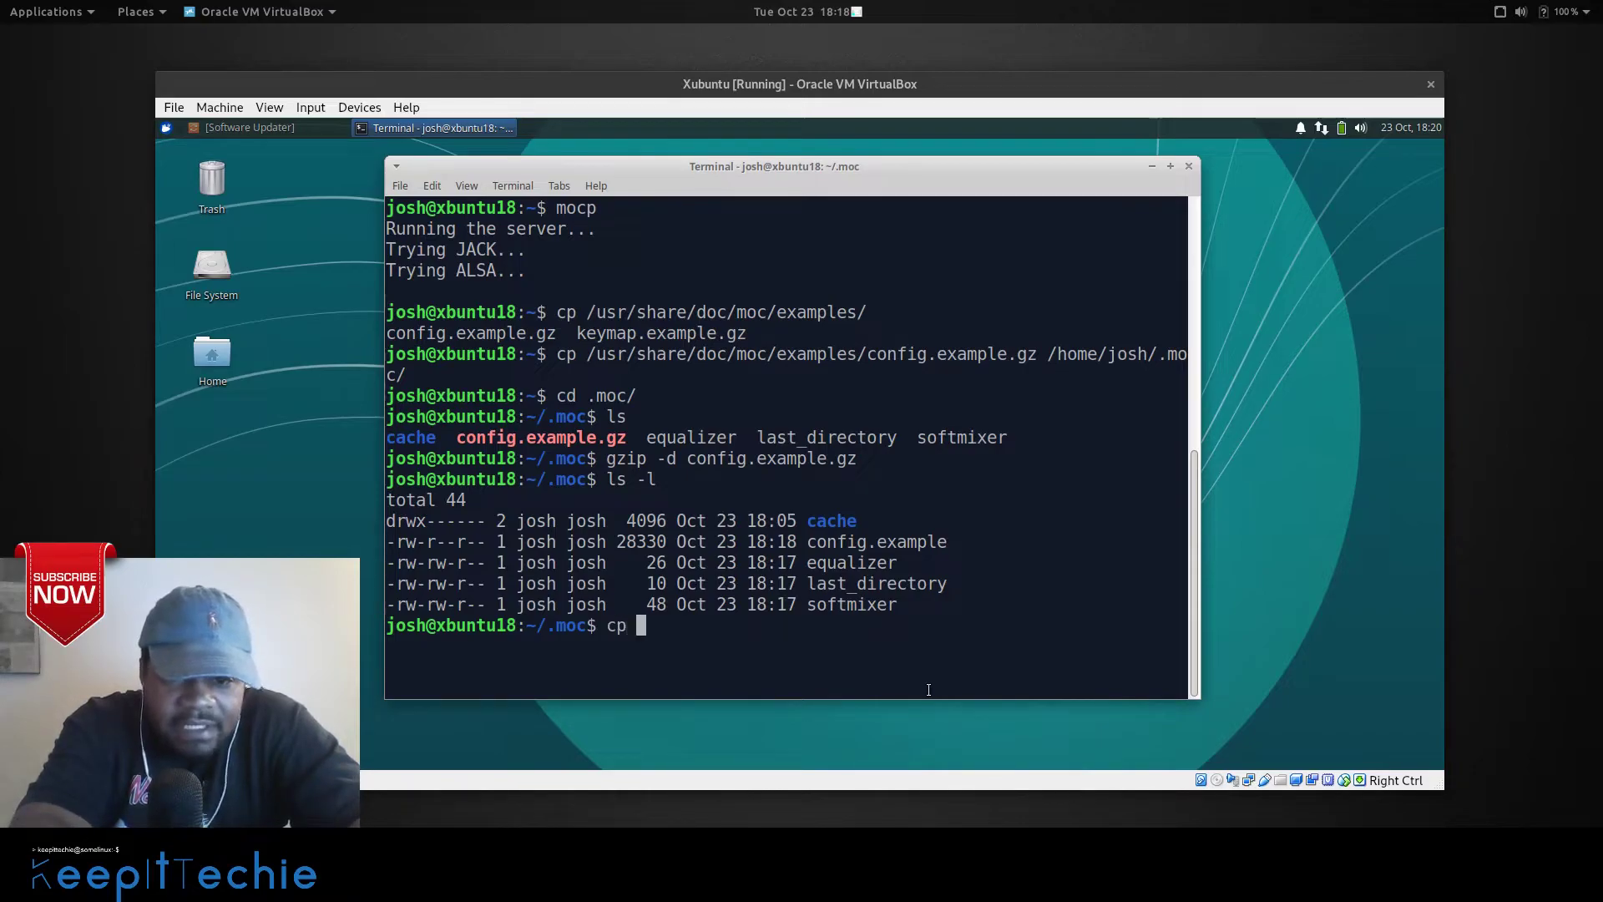
{"action": "type", "text": "con"}
{"action": "key", "text": "Tab"}
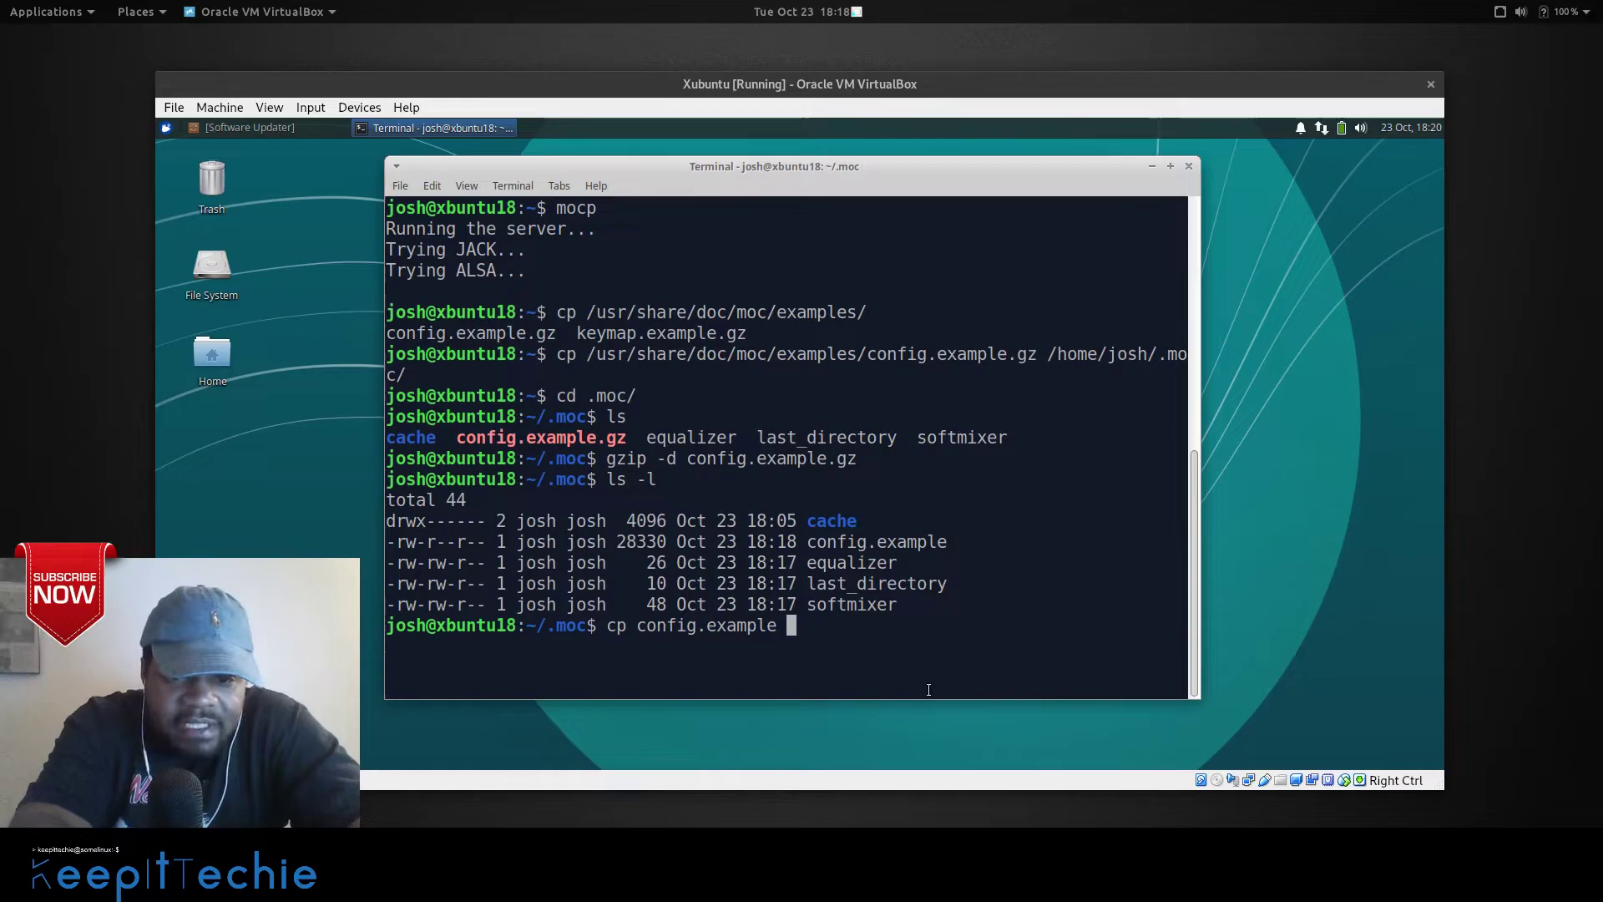
{"action": "type", "text": "confi"}
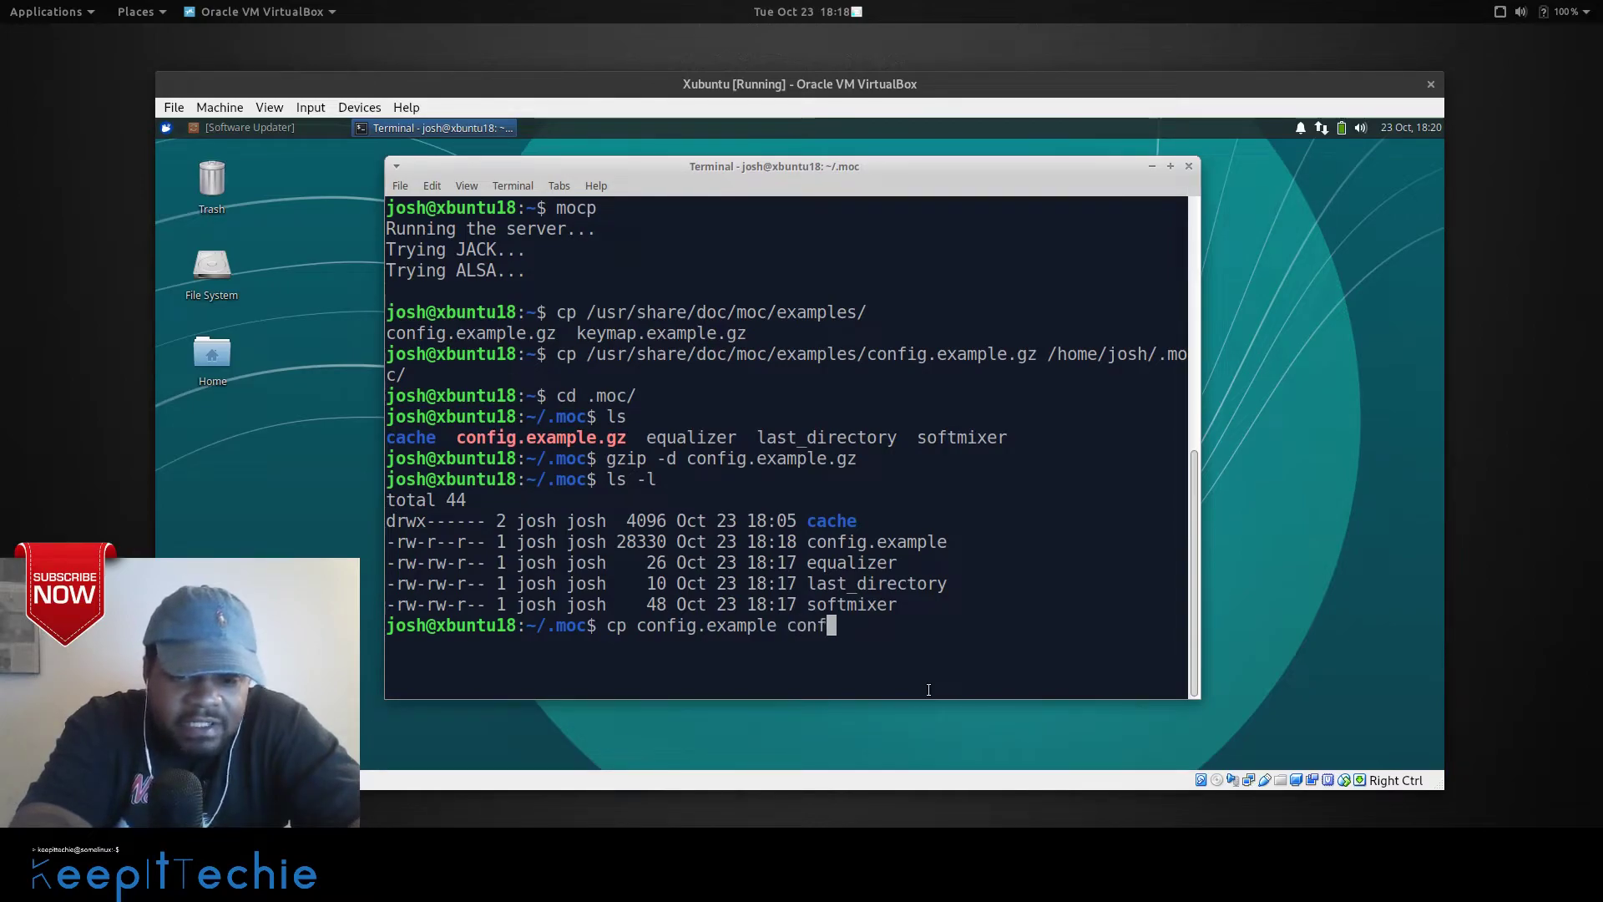
{"action": "key", "text": "Tab"}
{"action": "key", "text": "BackSpace"}
{"action": "key", "text": "BackSpace"}
{"action": "key", "text": "BackSpace"}
{"action": "key", "text": "BackSpace"}
{"action": "key", "text": "BackSpace"}
{"action": "key", "text": "BackSpace"}
{"action": "key", "text": "BackSpace"}
{"action": "key", "text": "BackSpace"}
{"action": "key", "text": "BackSpace"}
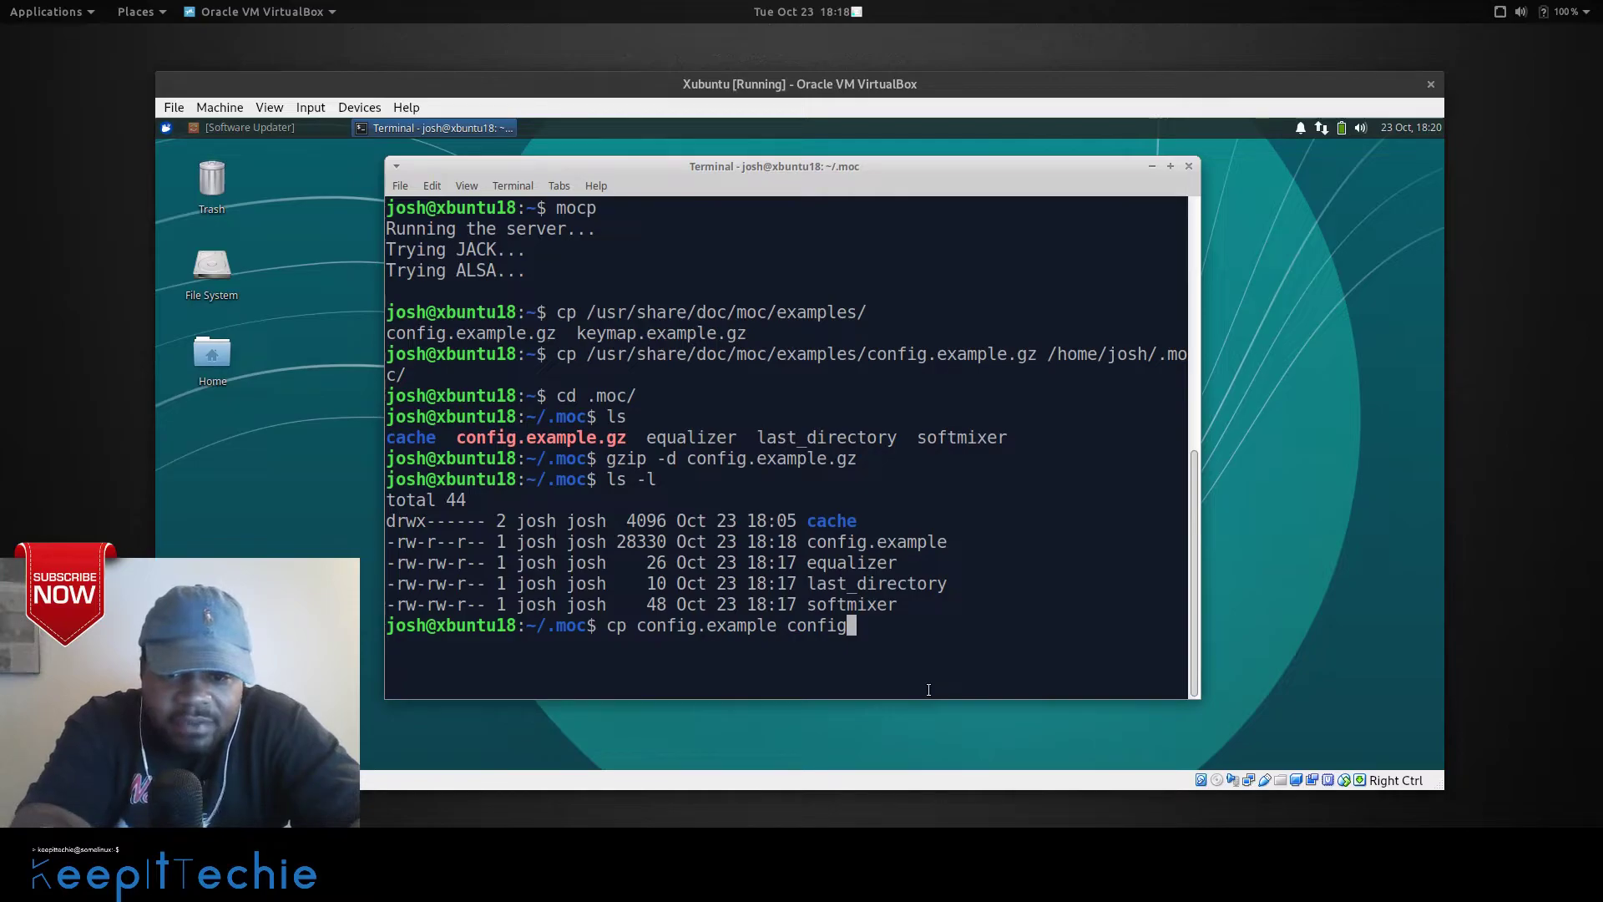
{"action": "key", "text": "Return"}
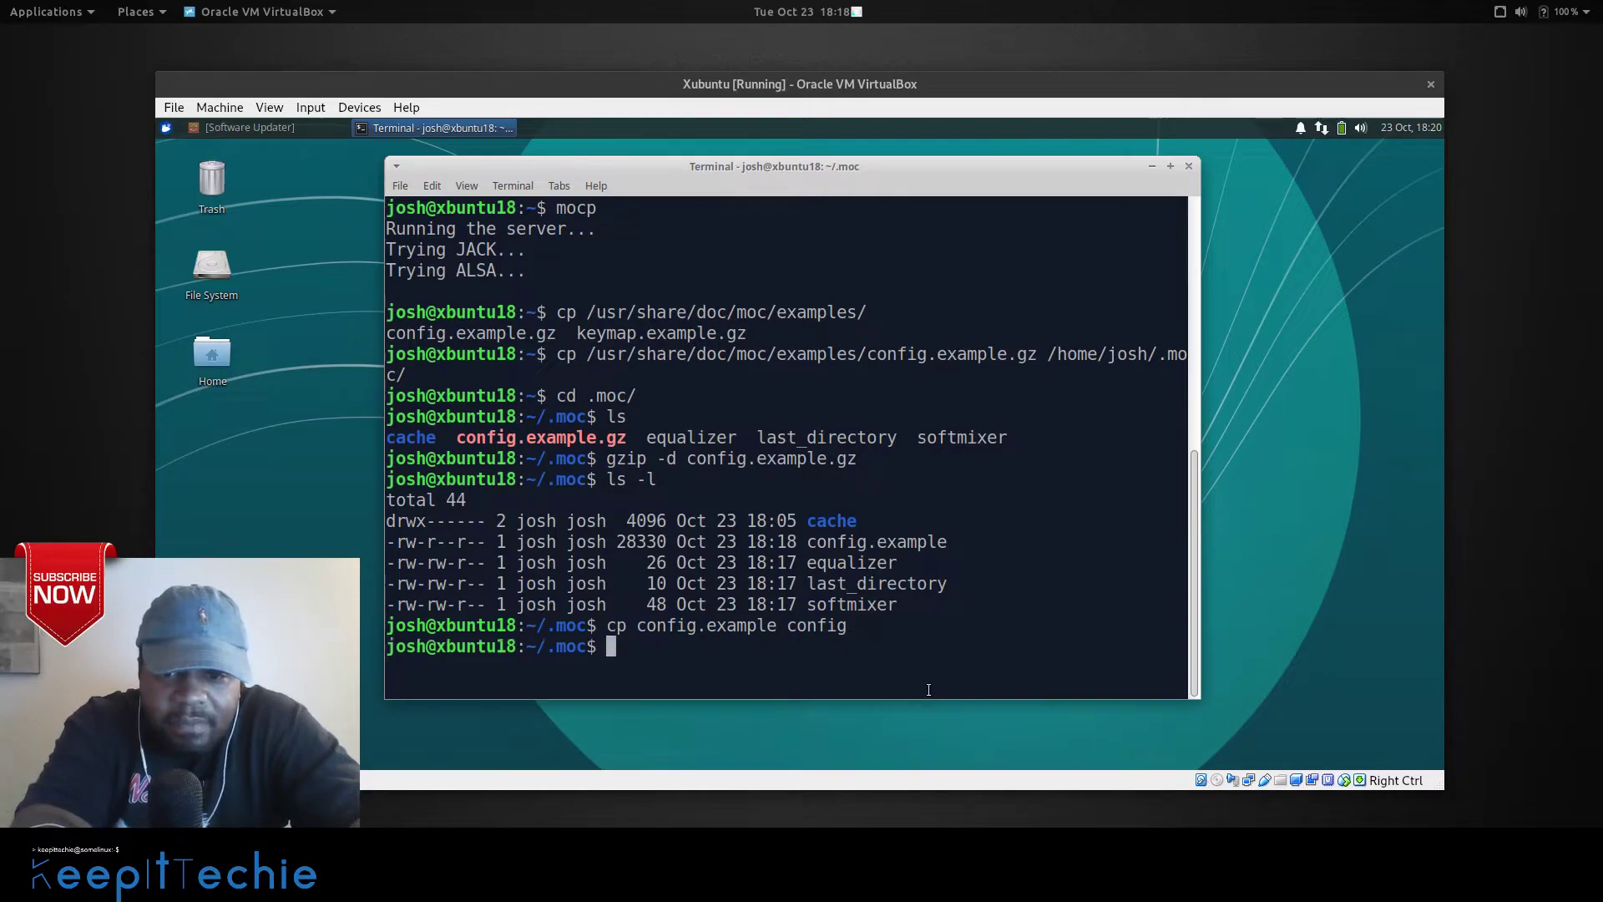
List the .moc folder's contents with "ls" and delete config.example with "rm".
{"action": "type", "text": "ls"}
{"action": "key", "text": "Return"}
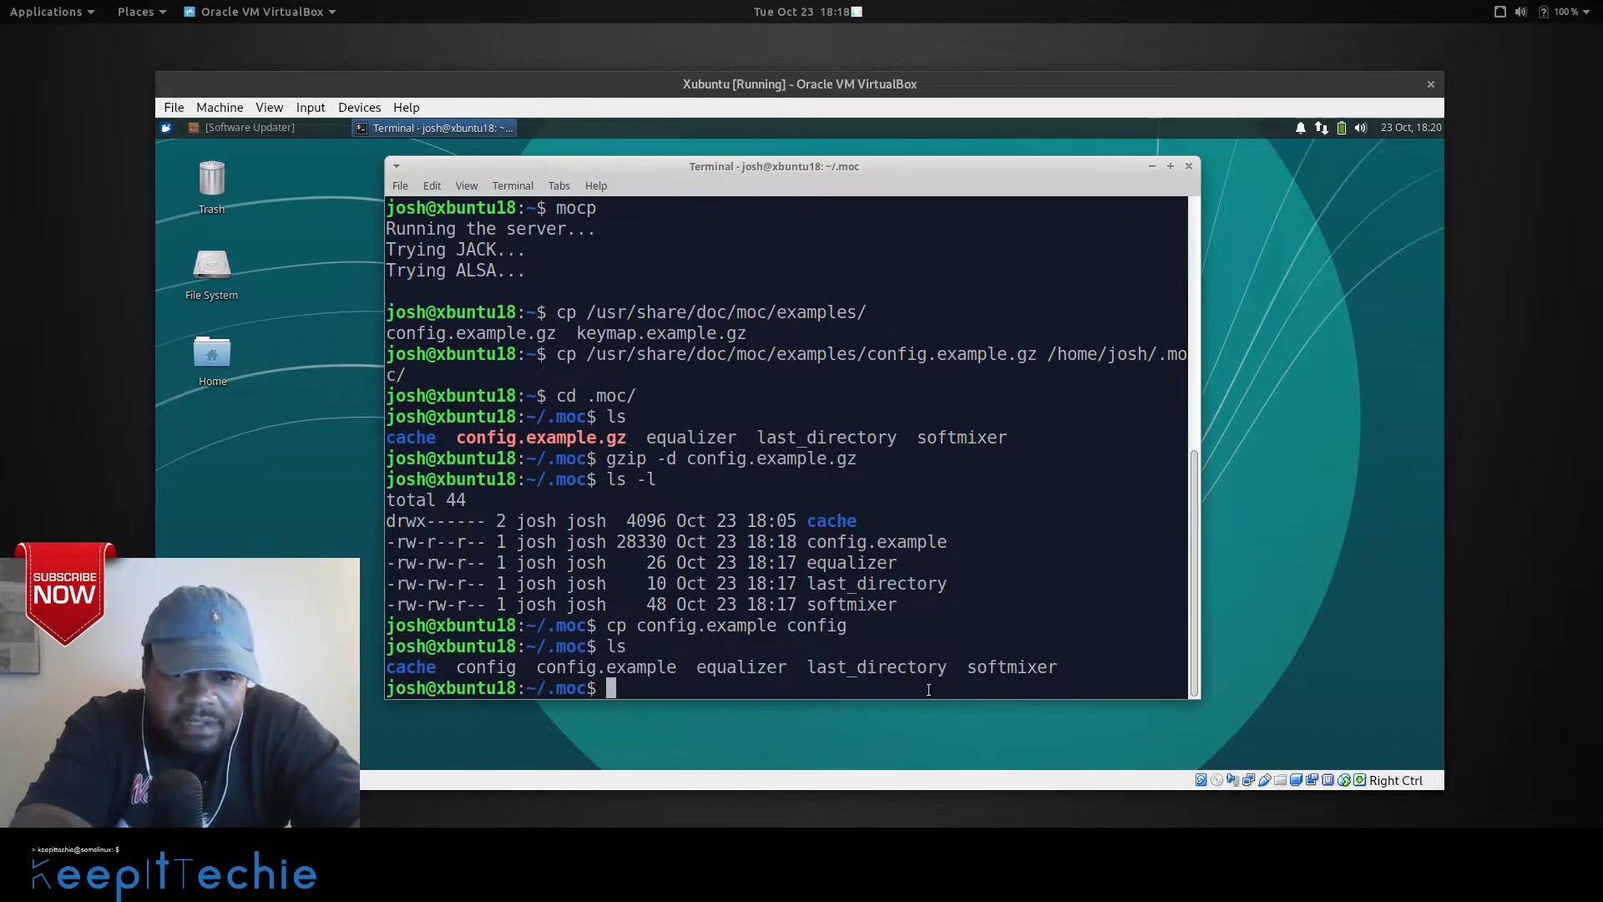
{"action": "type", "text": "rm config.example"}
{"action": "key", "text": "Return"}
Clear the terminal and open the config file in nano.
{"action": "type", "text": "clear"}
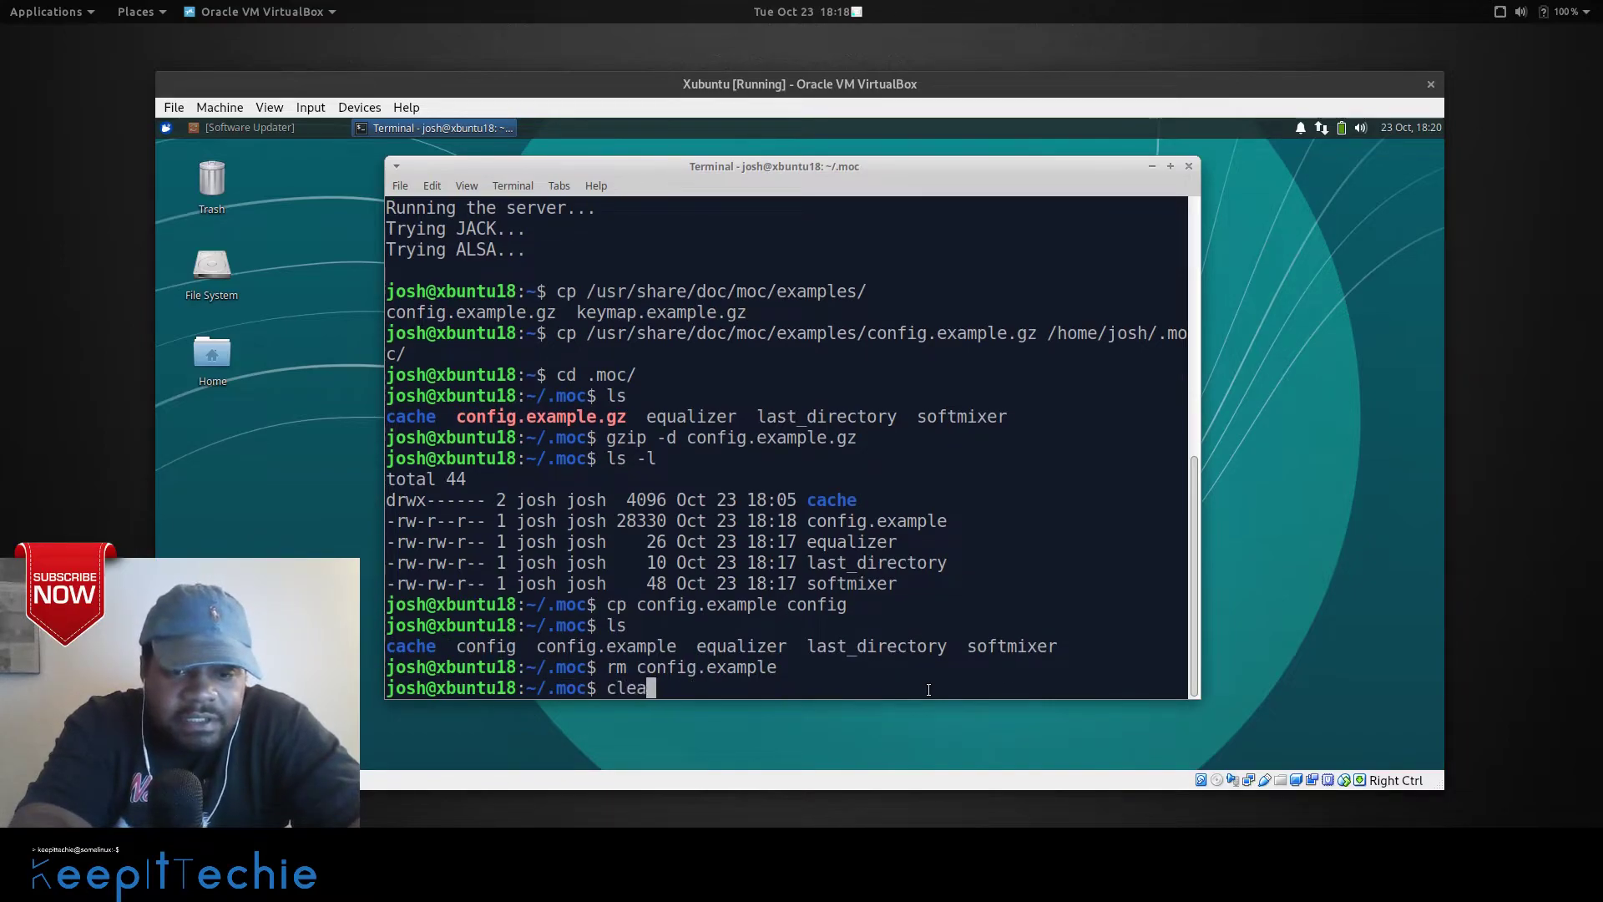
{"action": "key", "text": "Return"}
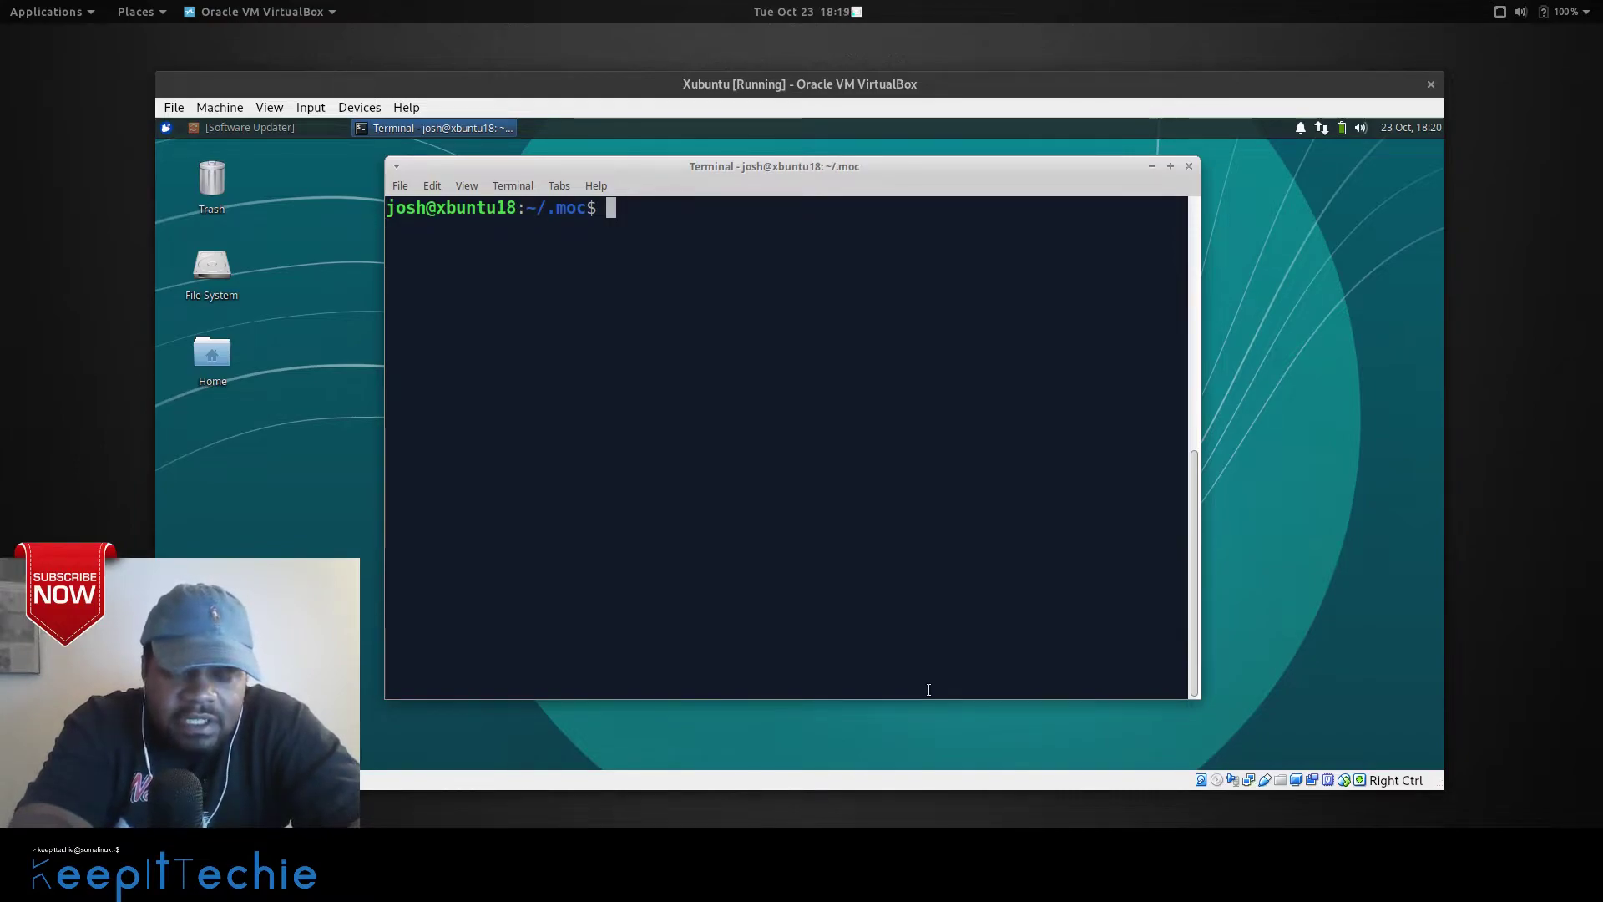
{"action": "type", "text": "nano"}
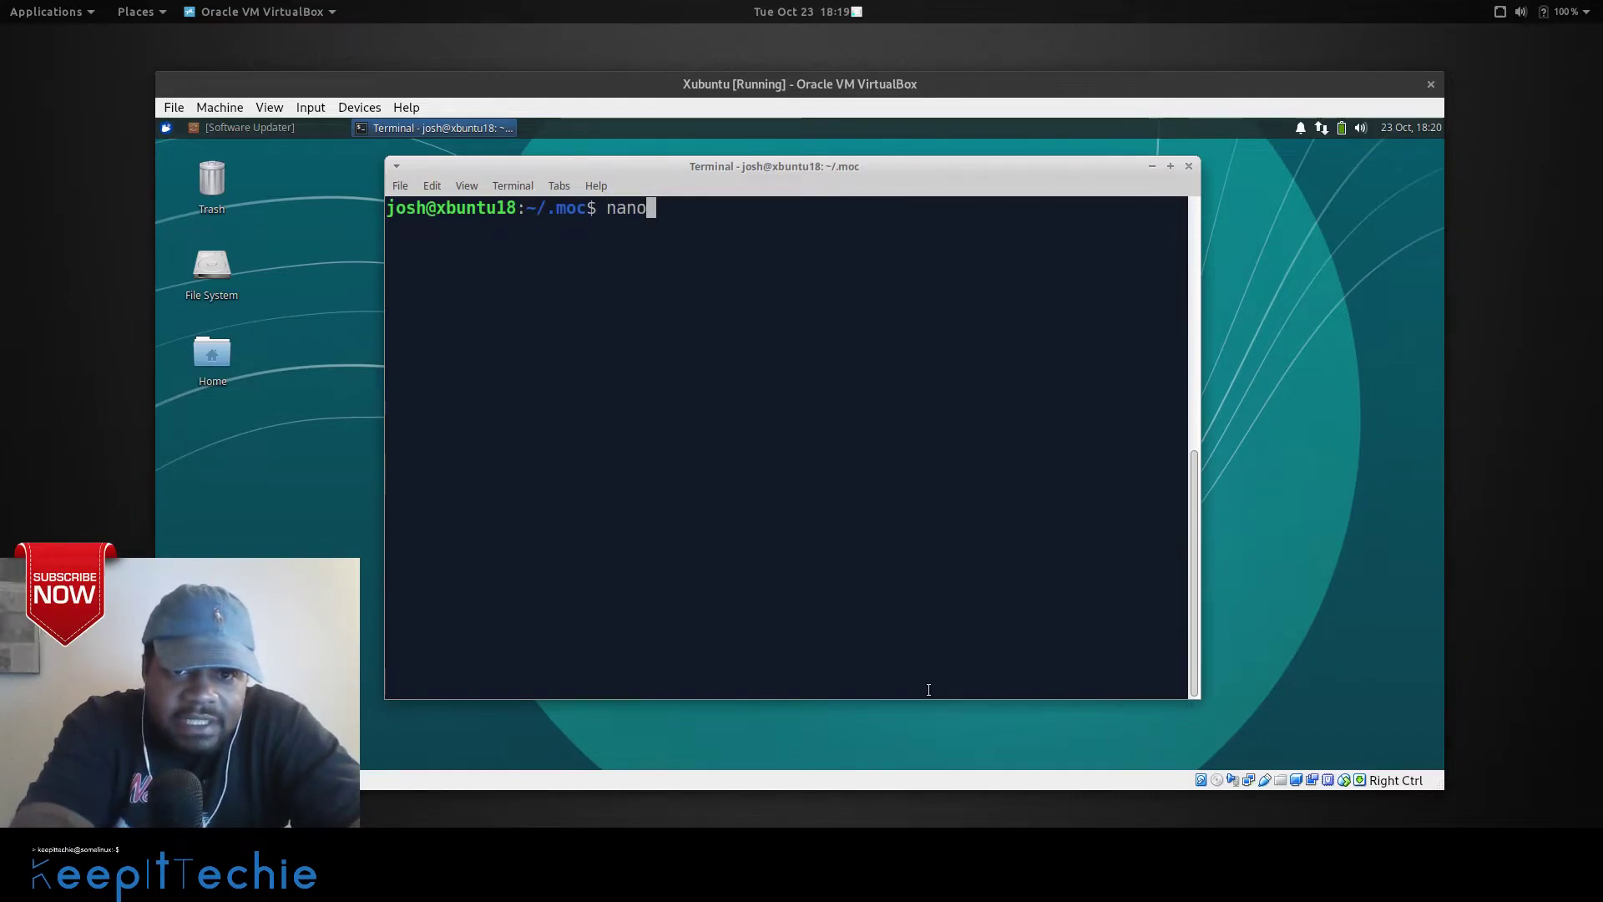
{"action": "type", "text": " c"}
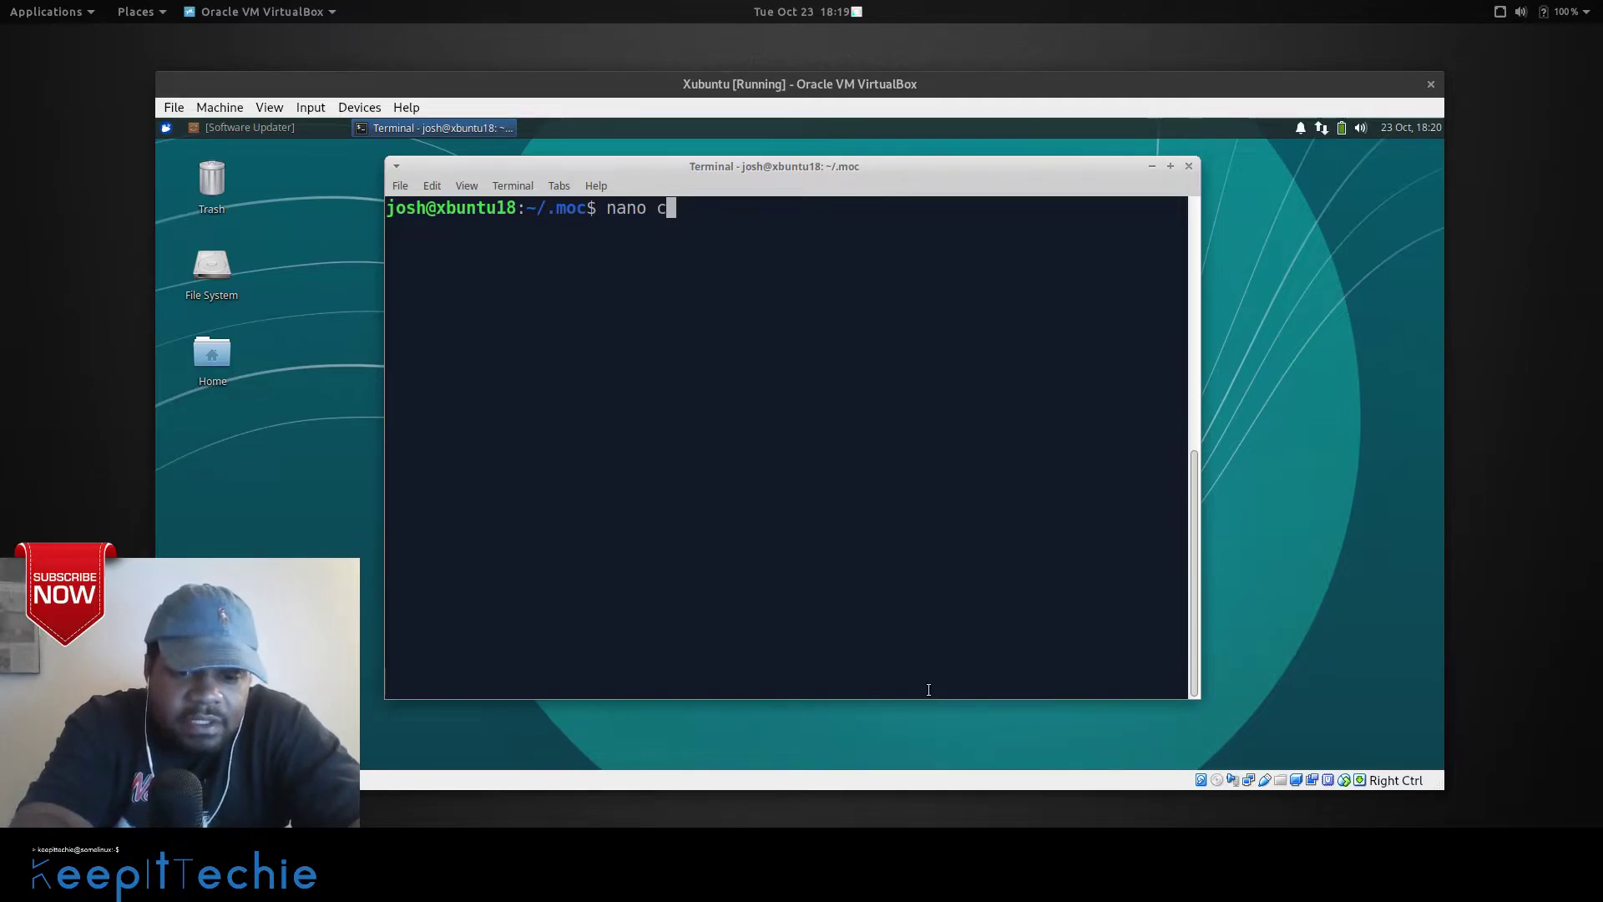
{"action": "type", "text": "onfig"}
{"action": "key", "text": "Return"}
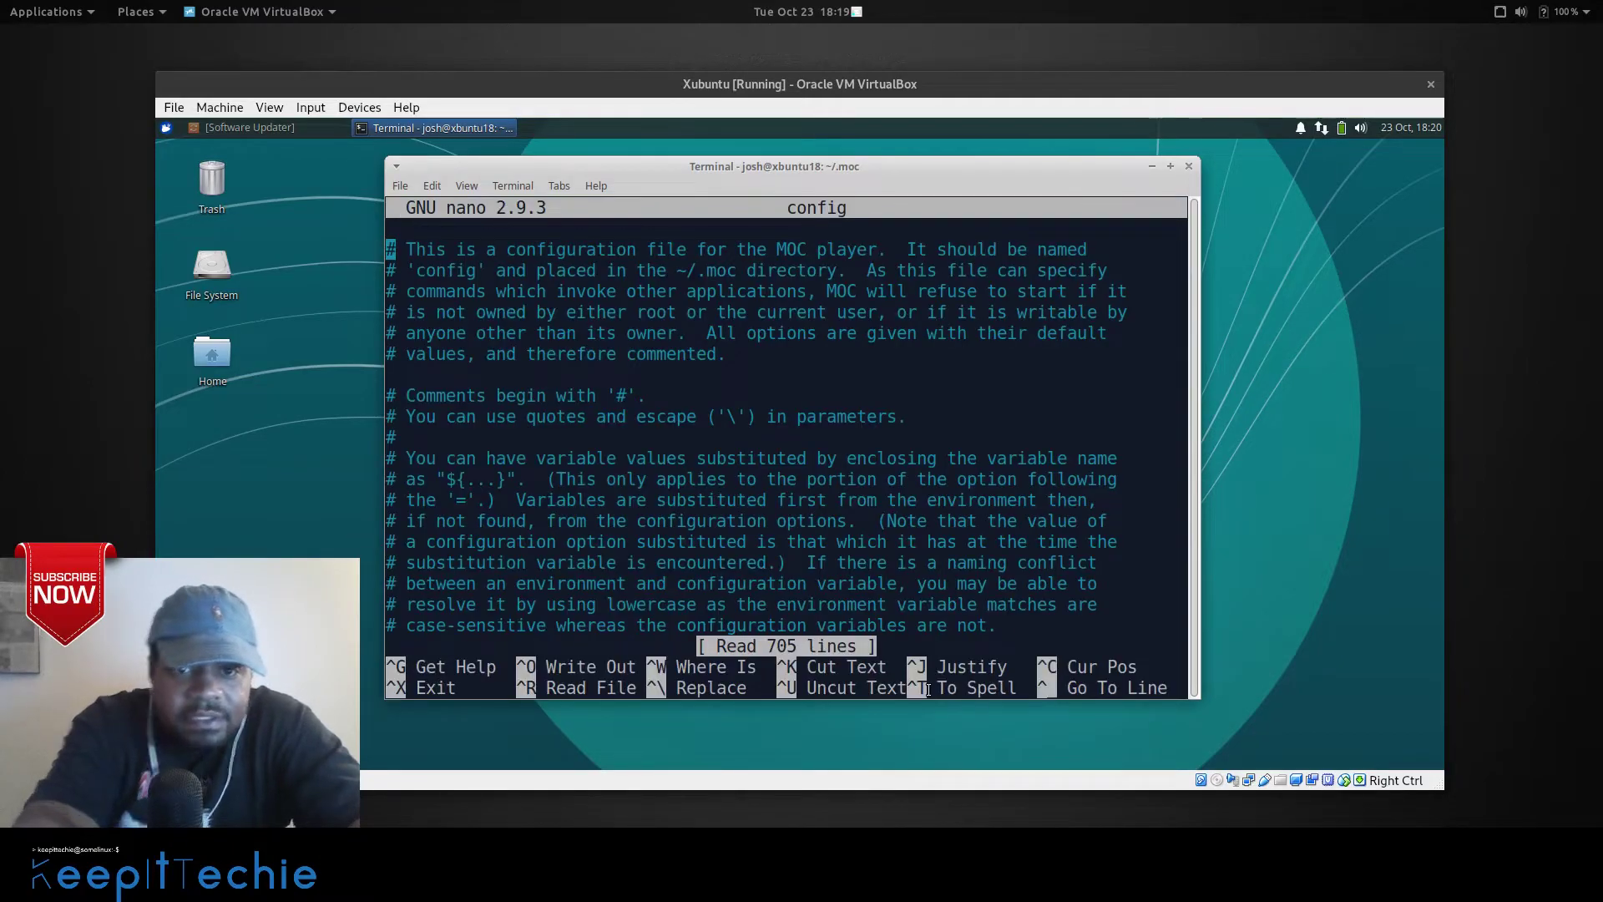
Read the config file's introductory comments through the example MusicDir and Fastdir variable definitions.
{"action": "key", "text": "Down"}
{"action": "key", "text": "Down"}
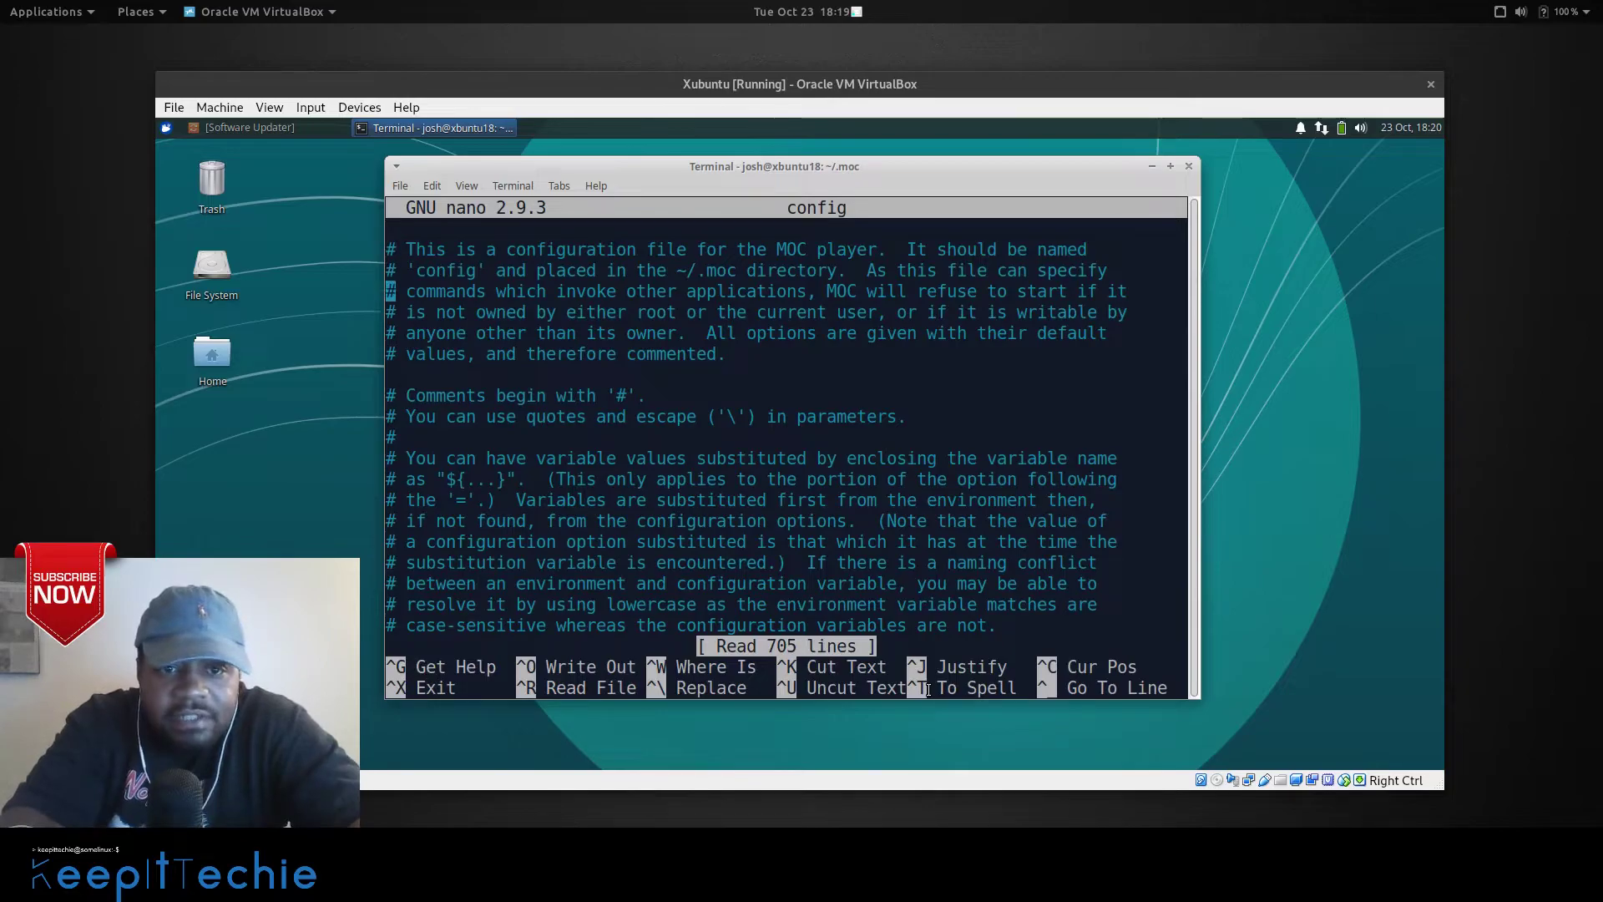
{"action": "key", "text": "Down"}
{"action": "key", "text": "Down"}
{"action": "key", "text": "Down"}
{"action": "key", "text": "Down"}
{"action": "key", "text": "Down"}
{"action": "key", "text": "Down"}
{"action": "key", "text": "Down"}
{"action": "key", "text": "Down"}
{"action": "key", "text": "Down"}
{"action": "key", "text": "Down"}
{"action": "key", "text": "Down"}
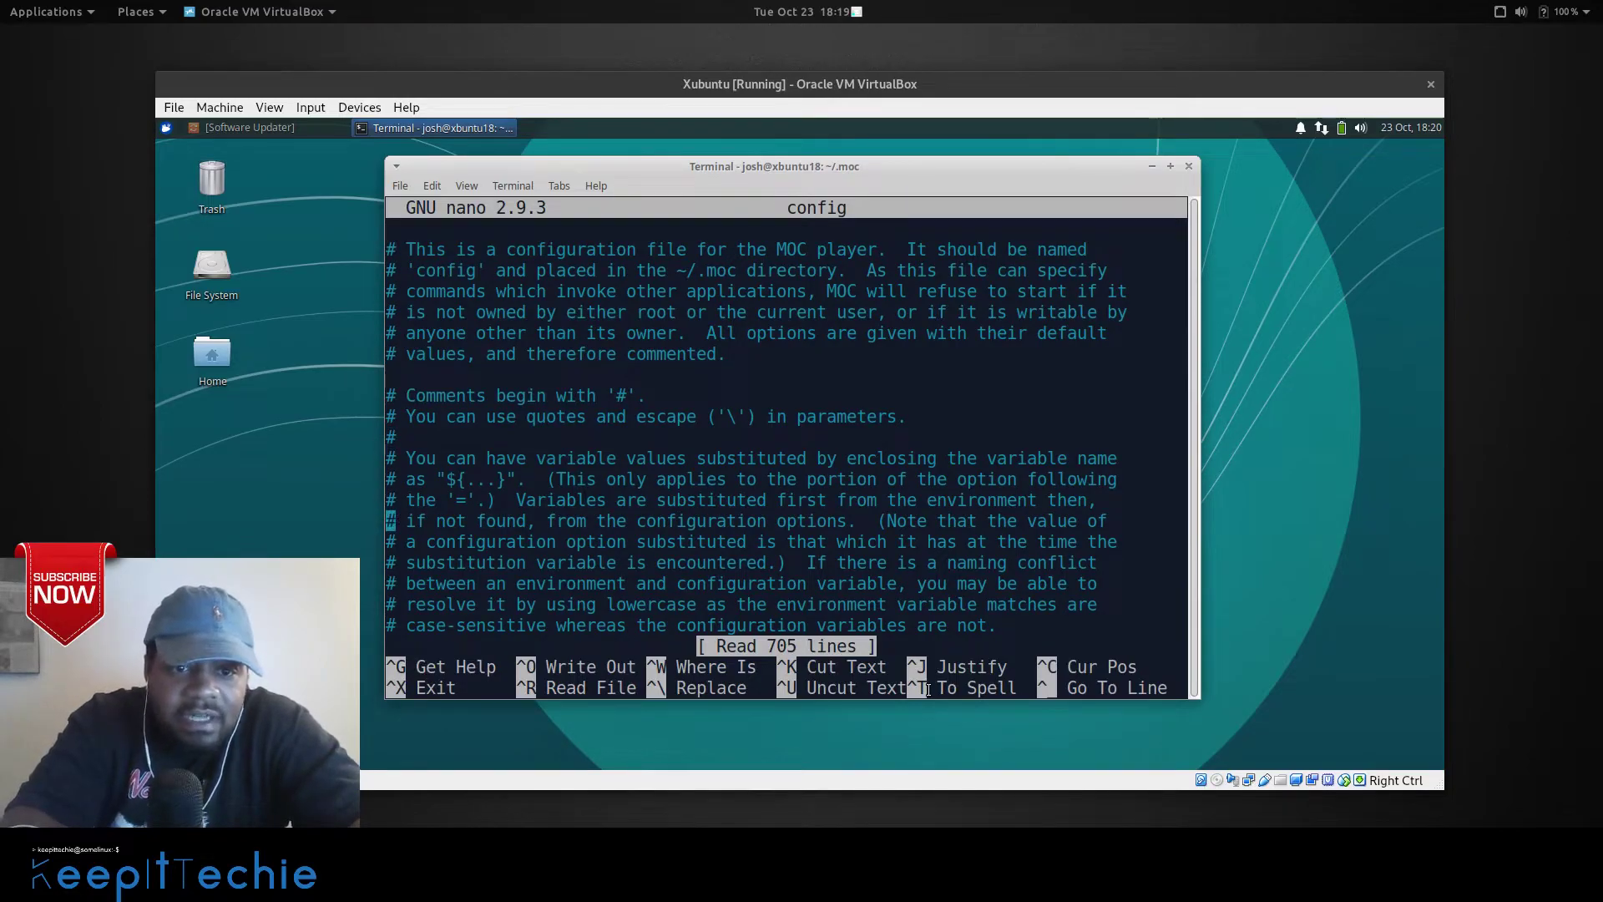
{"action": "key", "text": "Down"}
{"action": "key", "text": "Down"}
{"action": "key", "text": "Down"}
{"action": "key", "text": "Down"}
{"action": "key", "text": "Down"}
{"action": "key", "text": "Down"}
{"action": "key", "text": "Down"}
{"action": "key", "text": "Down"}
{"action": "key", "text": "Down"}
{"action": "key", "text": "Down"}
{"action": "key", "text": "Down"}
{"action": "key", "text": "Down"}
{"action": "key", "text": "Down"}
{"action": "key", "text": "Down"}
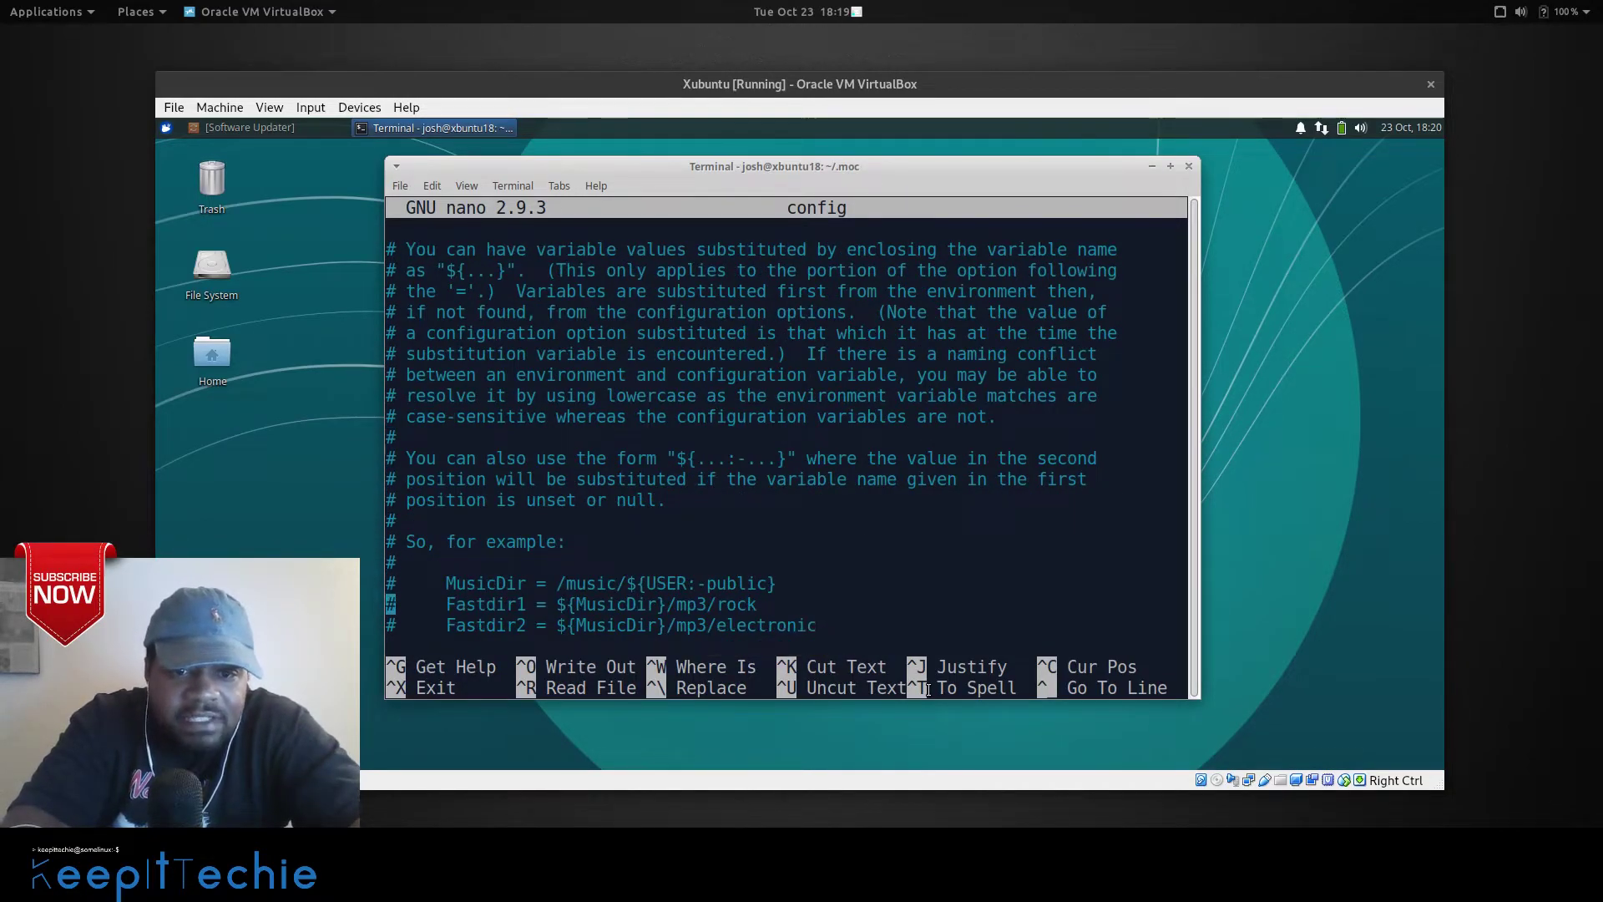
{"action": "key", "text": "Down"}
{"action": "key", "text": "Down"}
{"action": "key", "text": "Down"}
{"action": "key", "text": "Down"}
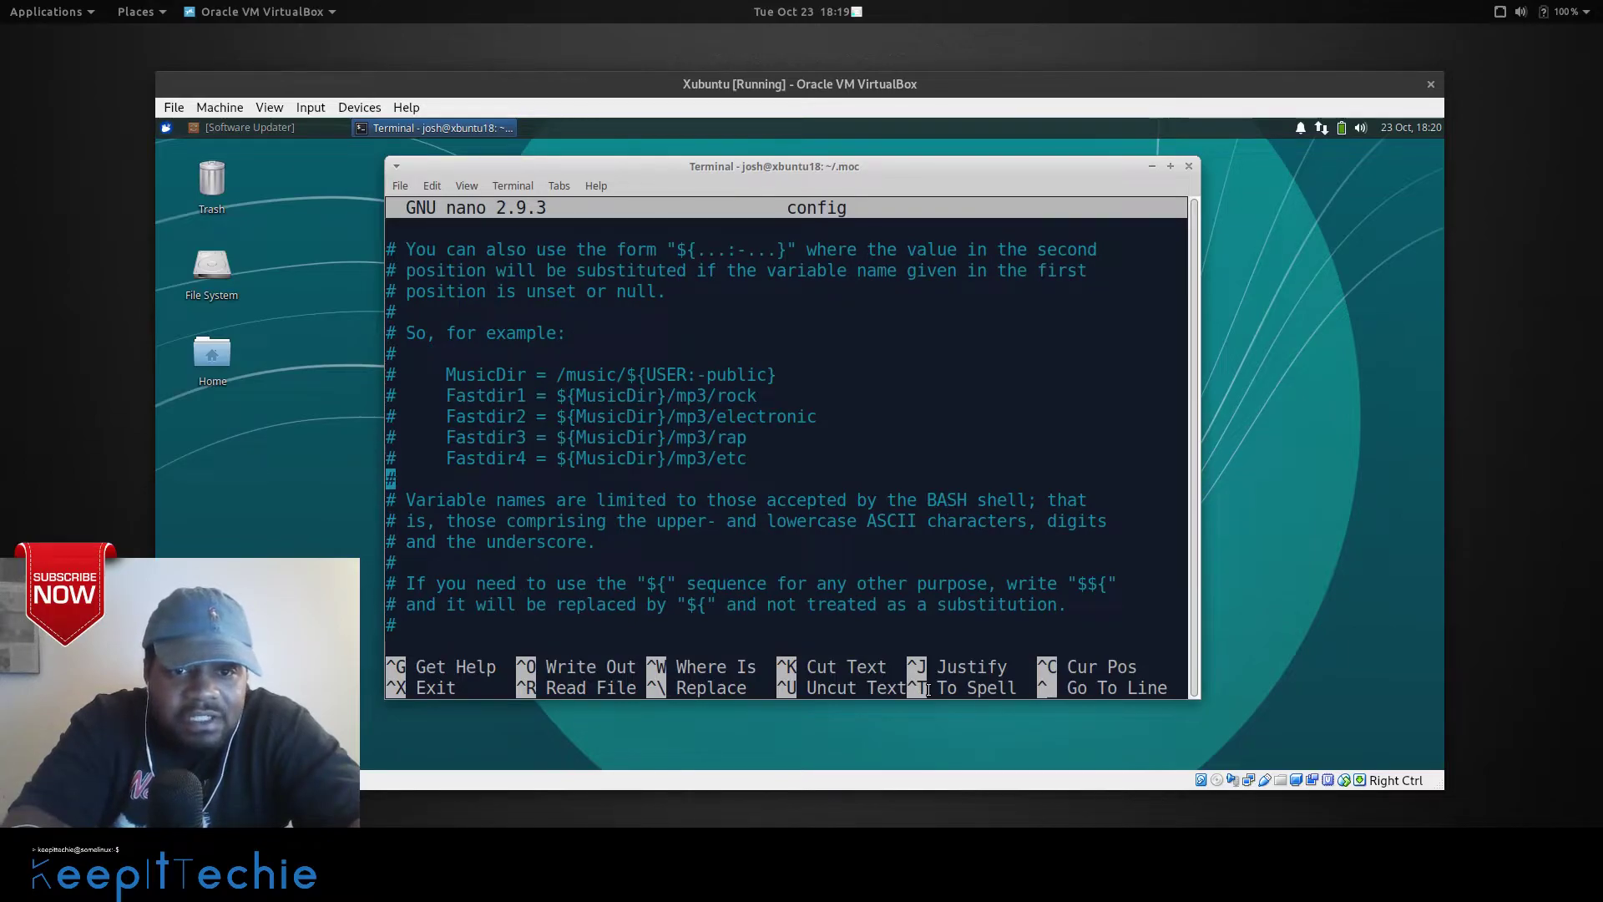
{"action": "key", "text": "Down"}
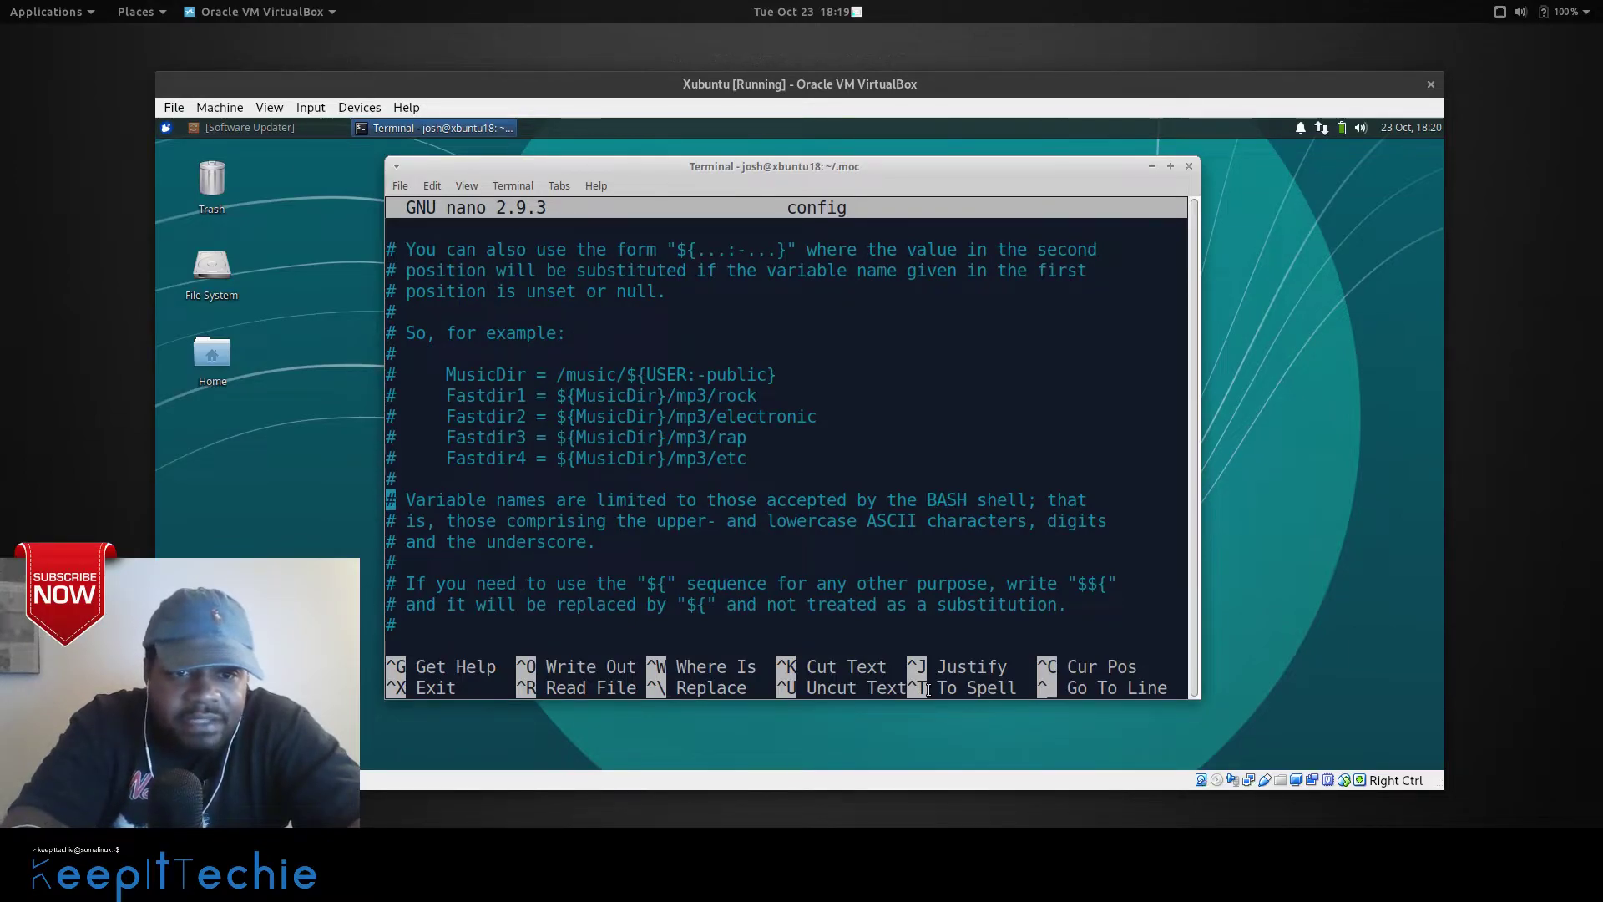
{"action": "key", "text": "Up"}
{"action": "key", "text": "Up"}
{"action": "key", "text": "Up"}
{"action": "key", "text": "Up"}
{"action": "key", "text": "Up"}
{"action": "key", "text": "Up"}
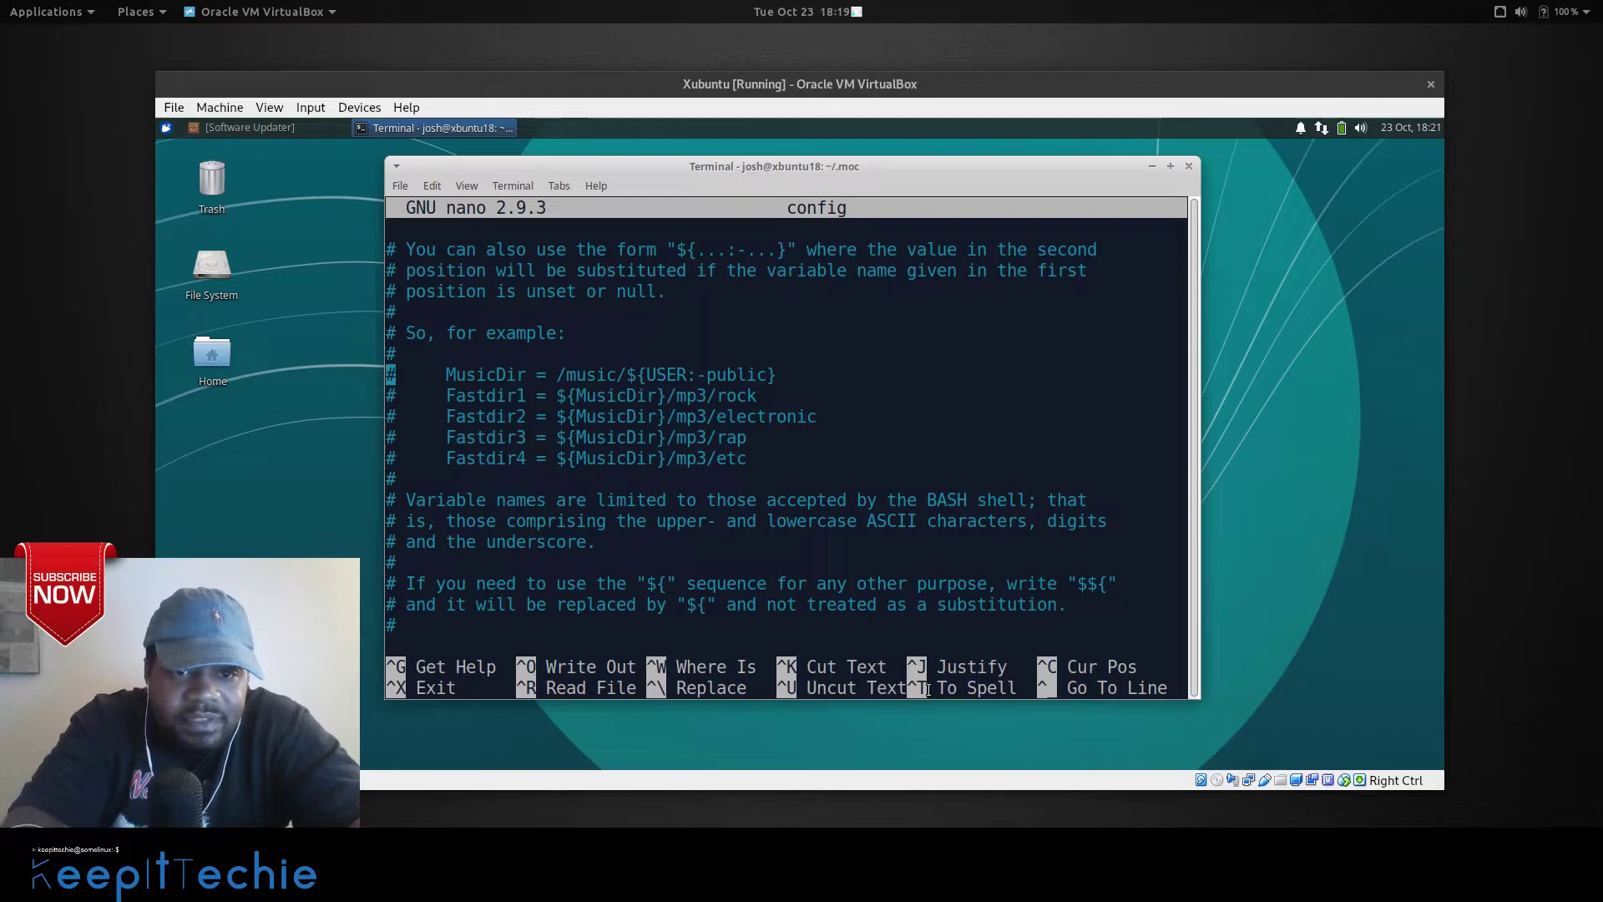
{"action": "key", "text": "Down"}
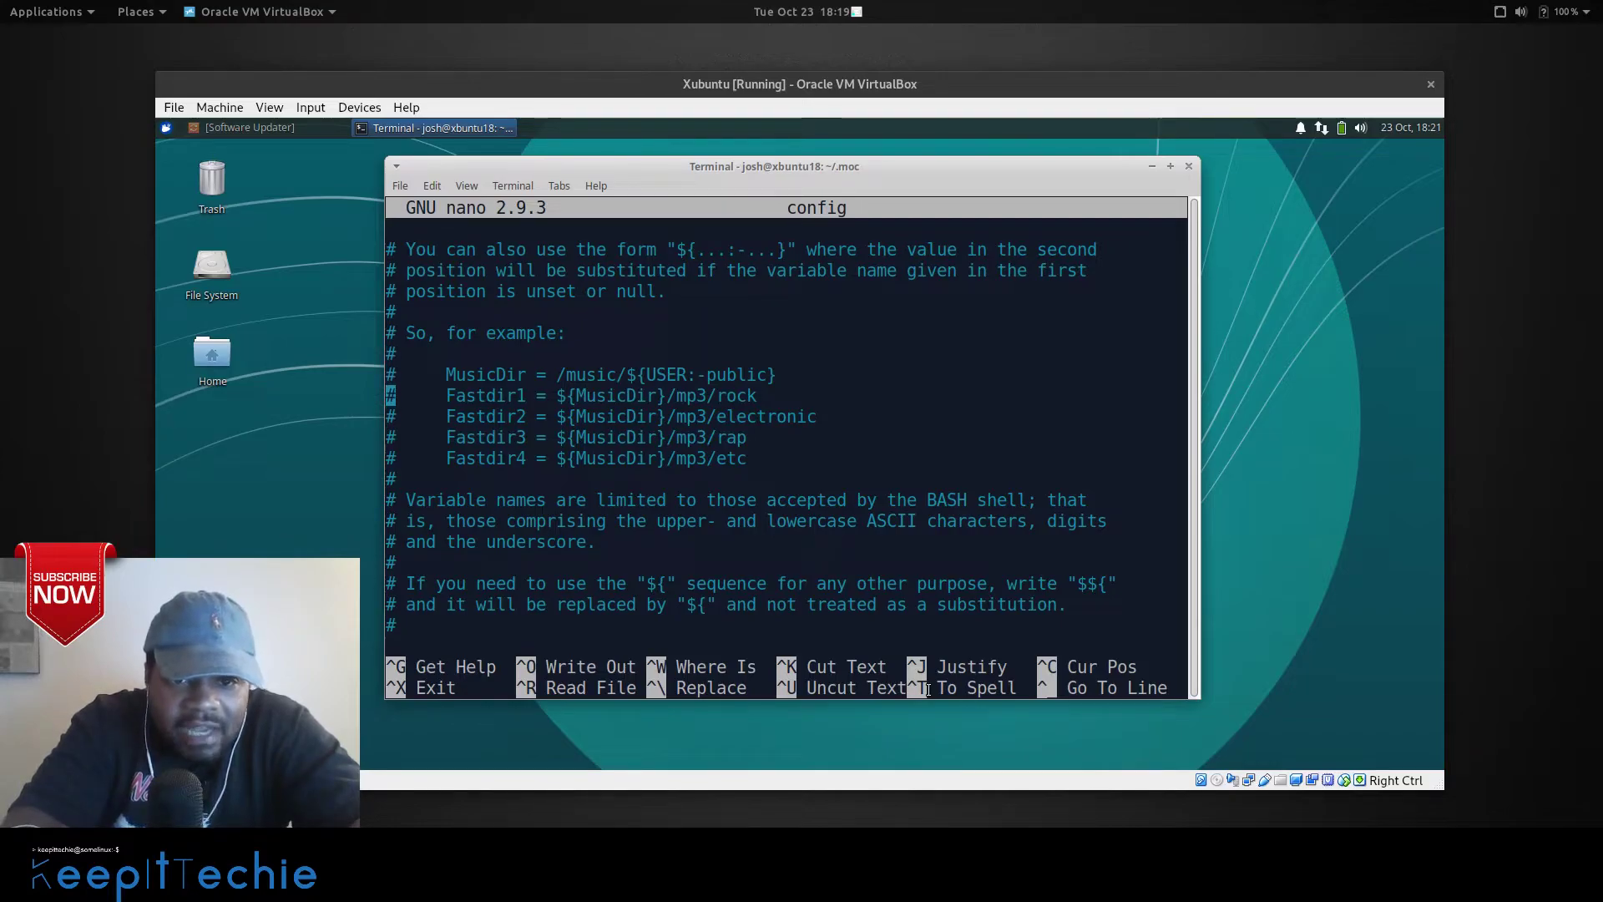
{"action": "key", "text": "Down"}
{"action": "key", "text": "Down"}
{"action": "key", "text": "Down"}
{"action": "key", "text": "Down"}
{"action": "key", "text": "Down"}
{"action": "key", "text": "Down"}
{"action": "key", "text": "Down"}
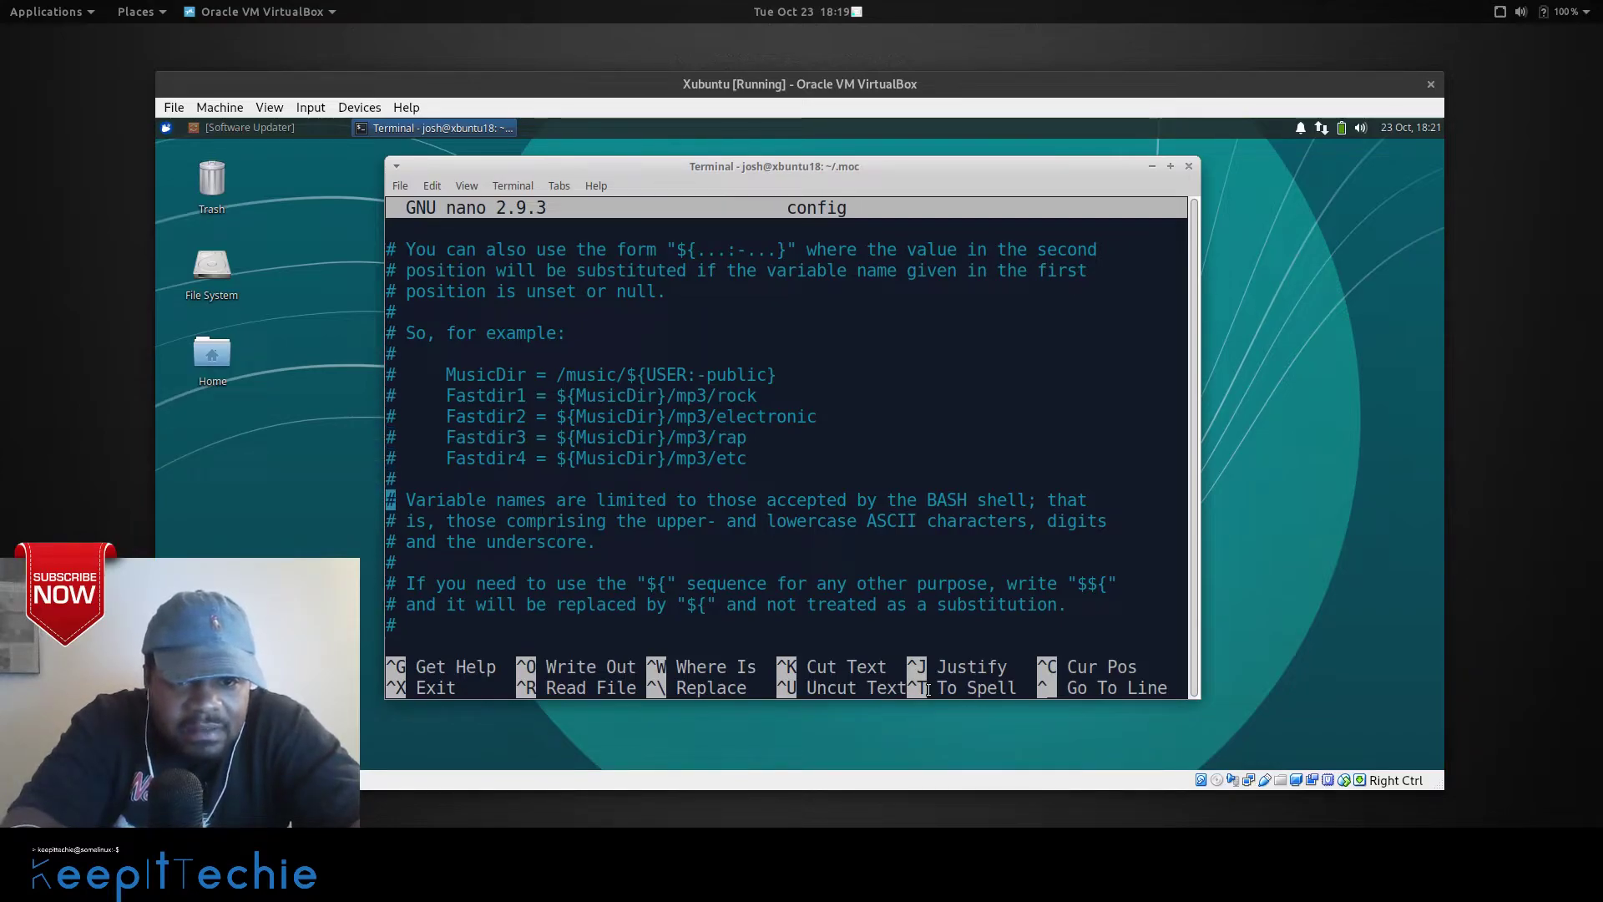
Uncomment the empty MusicDir option that follows the ReadTags setting in the config file.
{"action": "key", "text": "Down"}
{"action": "key", "text": "Down"}
{"action": "key", "text": "Down"}
{"action": "key", "text": "Down"}
{"action": "key", "text": "Down"}
{"action": "key", "text": "Down"}
{"action": "key", "text": "Down"}
{"action": "key", "text": "Down"}
{"action": "key", "text": "Down"}
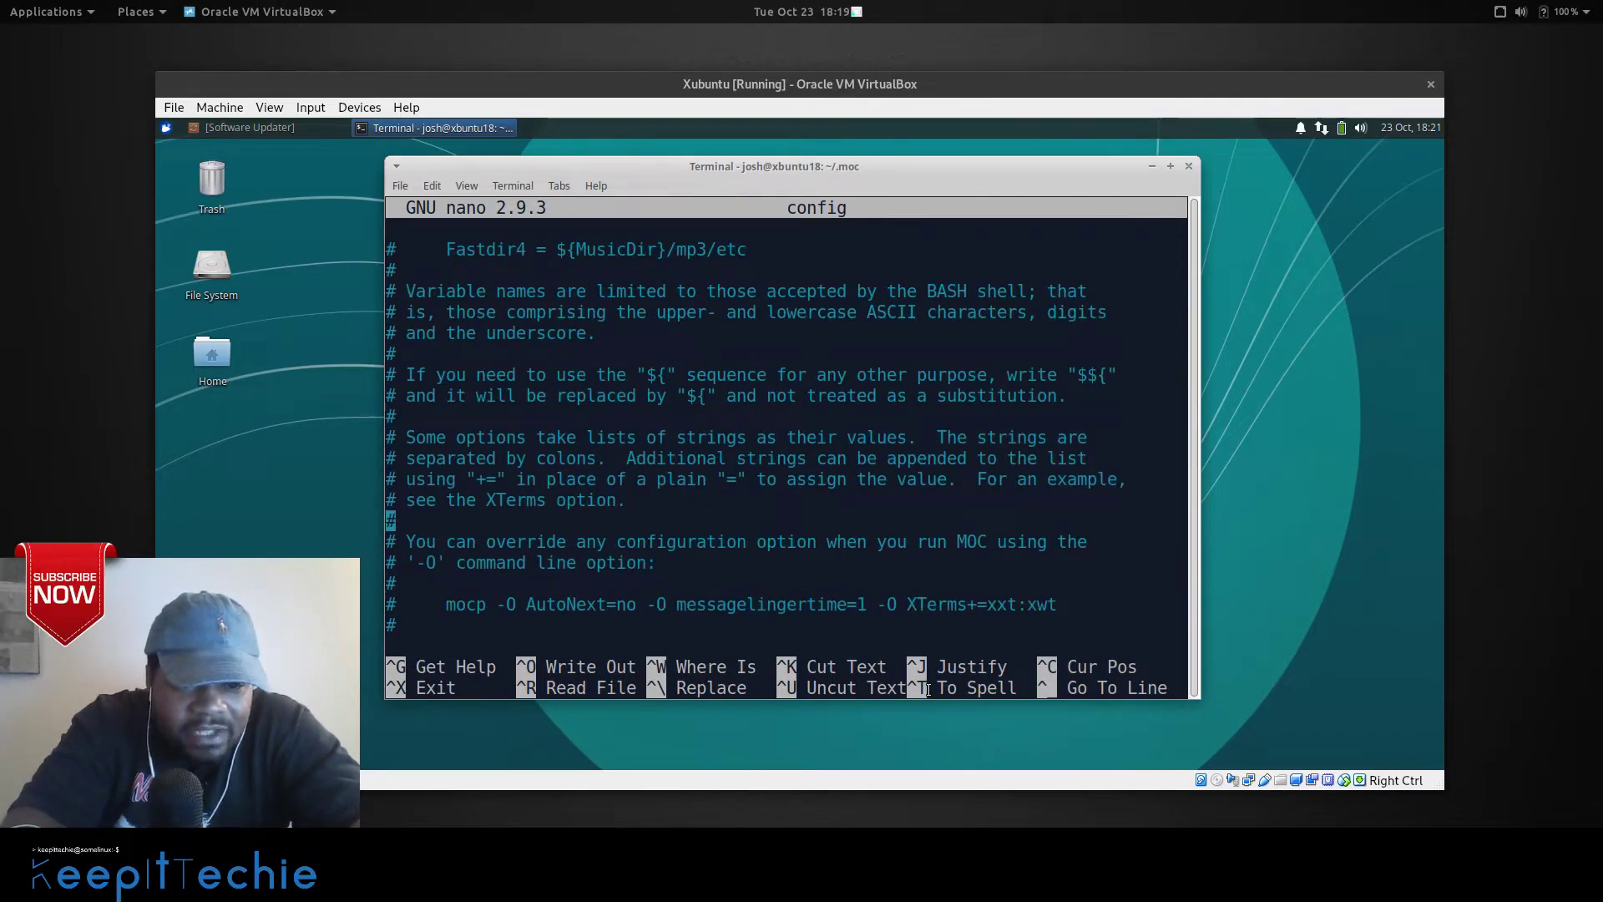
{"action": "key", "text": "Down"}
{"action": "key", "text": "Down"}
{"action": "key", "text": "Down"}
{"action": "key", "text": "Down"}
{"action": "key", "text": "Down"}
{"action": "key", "text": "Down"}
{"action": "key", "text": "Down"}
{"action": "key", "text": "Down"}
{"action": "key", "text": "Down"}
{"action": "key", "text": "Down"}
{"action": "key", "text": "Down"}
{"action": "key", "text": "Down"}
{"action": "key", "text": "Down"}
{"action": "key", "text": "Down"}
{"action": "key", "text": "Down"}
{"action": "key", "text": "Down"}
{"action": "key", "text": "Down"}
{"action": "key", "text": "Down"}
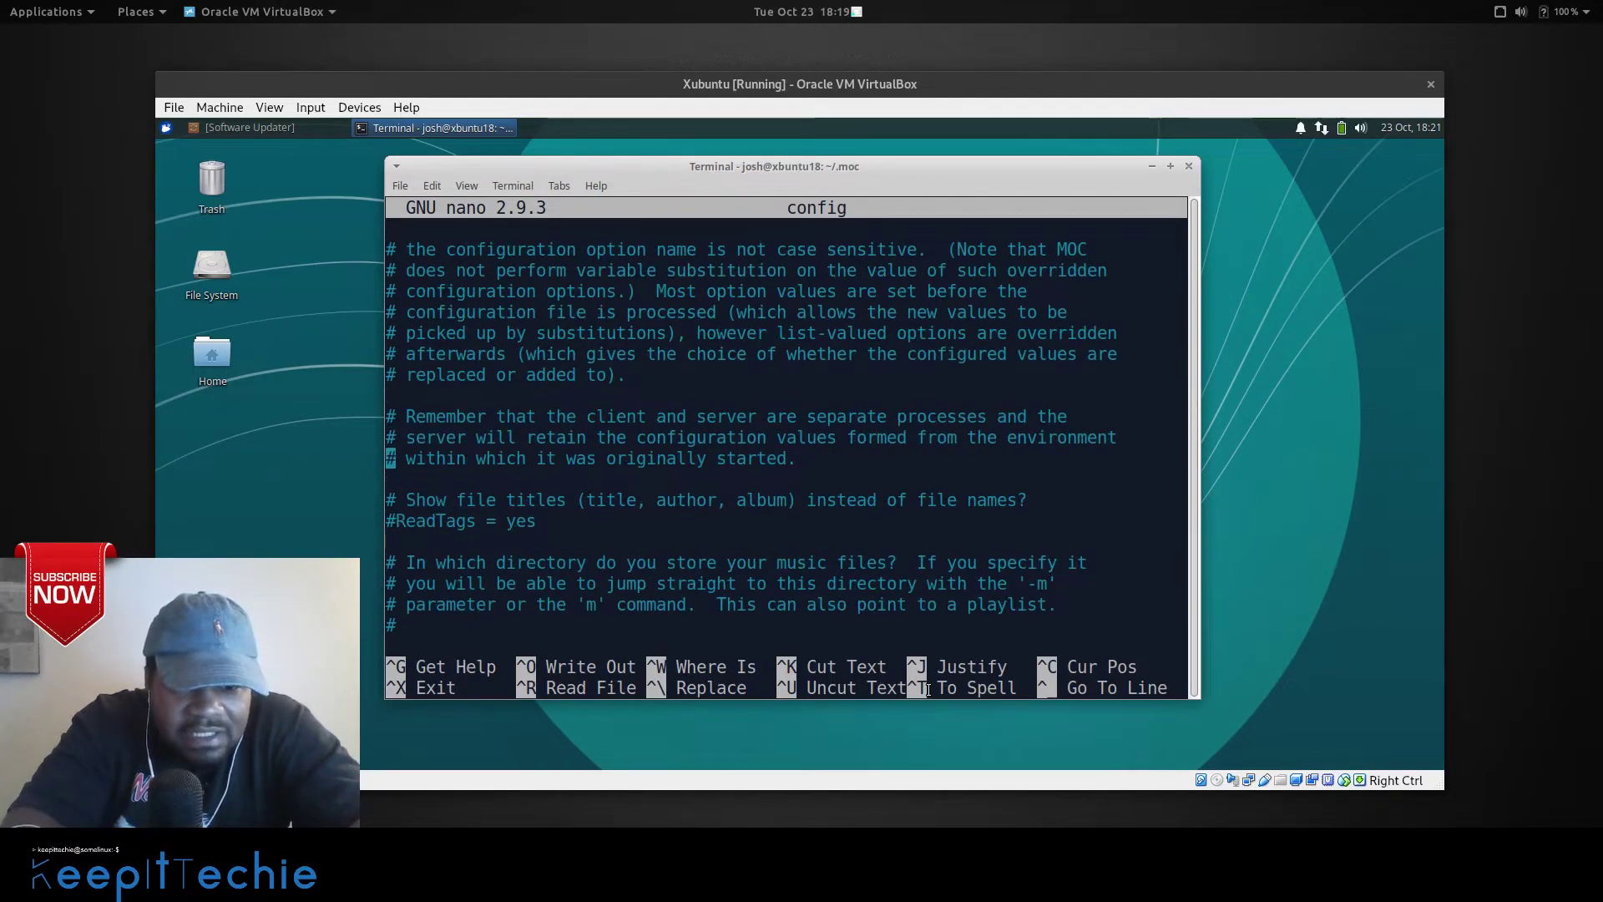
{"action": "key", "text": "Down"}
{"action": "key", "text": "Down"}
{"action": "key", "text": "Down"}
{"action": "key", "text": "Down"}
{"action": "key", "text": "Down"}
{"action": "key", "text": "Down"}
{"action": "key", "text": "Down"}
{"action": "key", "text": "Down"}
{"action": "key", "text": "Down"}
{"action": "key", "text": "Down"}
{"action": "key", "text": "Down"}
{"action": "key", "text": "Down"}
{"action": "key", "text": "Down"}
{"action": "key", "text": "Down"}
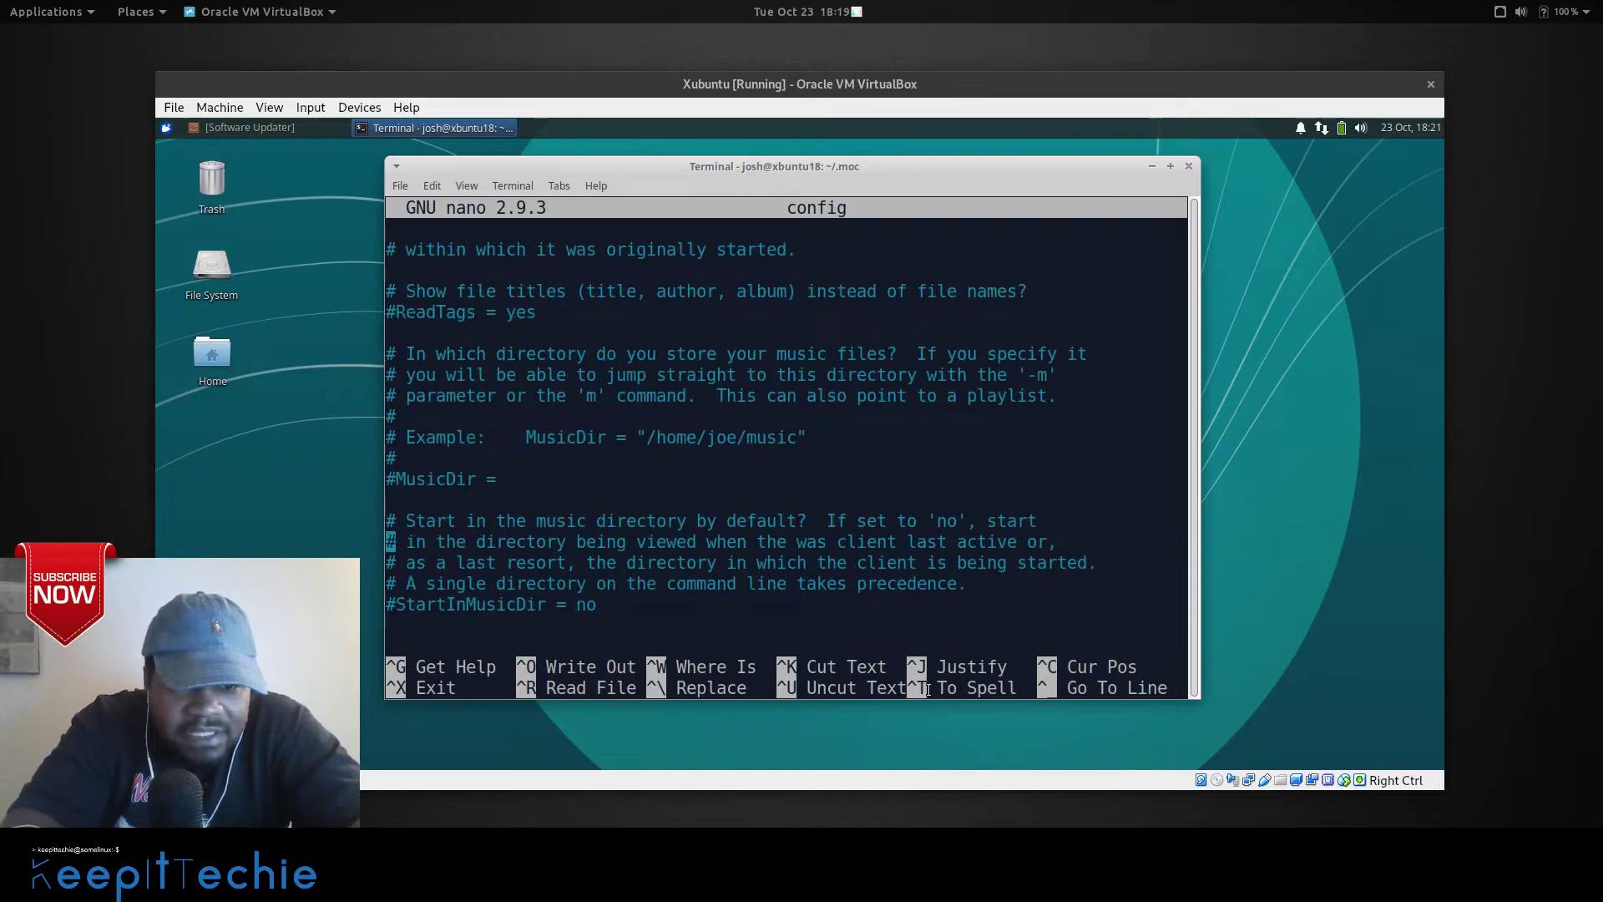
{"action": "key", "text": "Up"}
{"action": "key", "text": "Up"}
{"action": "key", "text": "Up"}
{"action": "key", "text": "Up"}
{"action": "key", "text": "Right"}
{"action": "key", "text": "Down"}
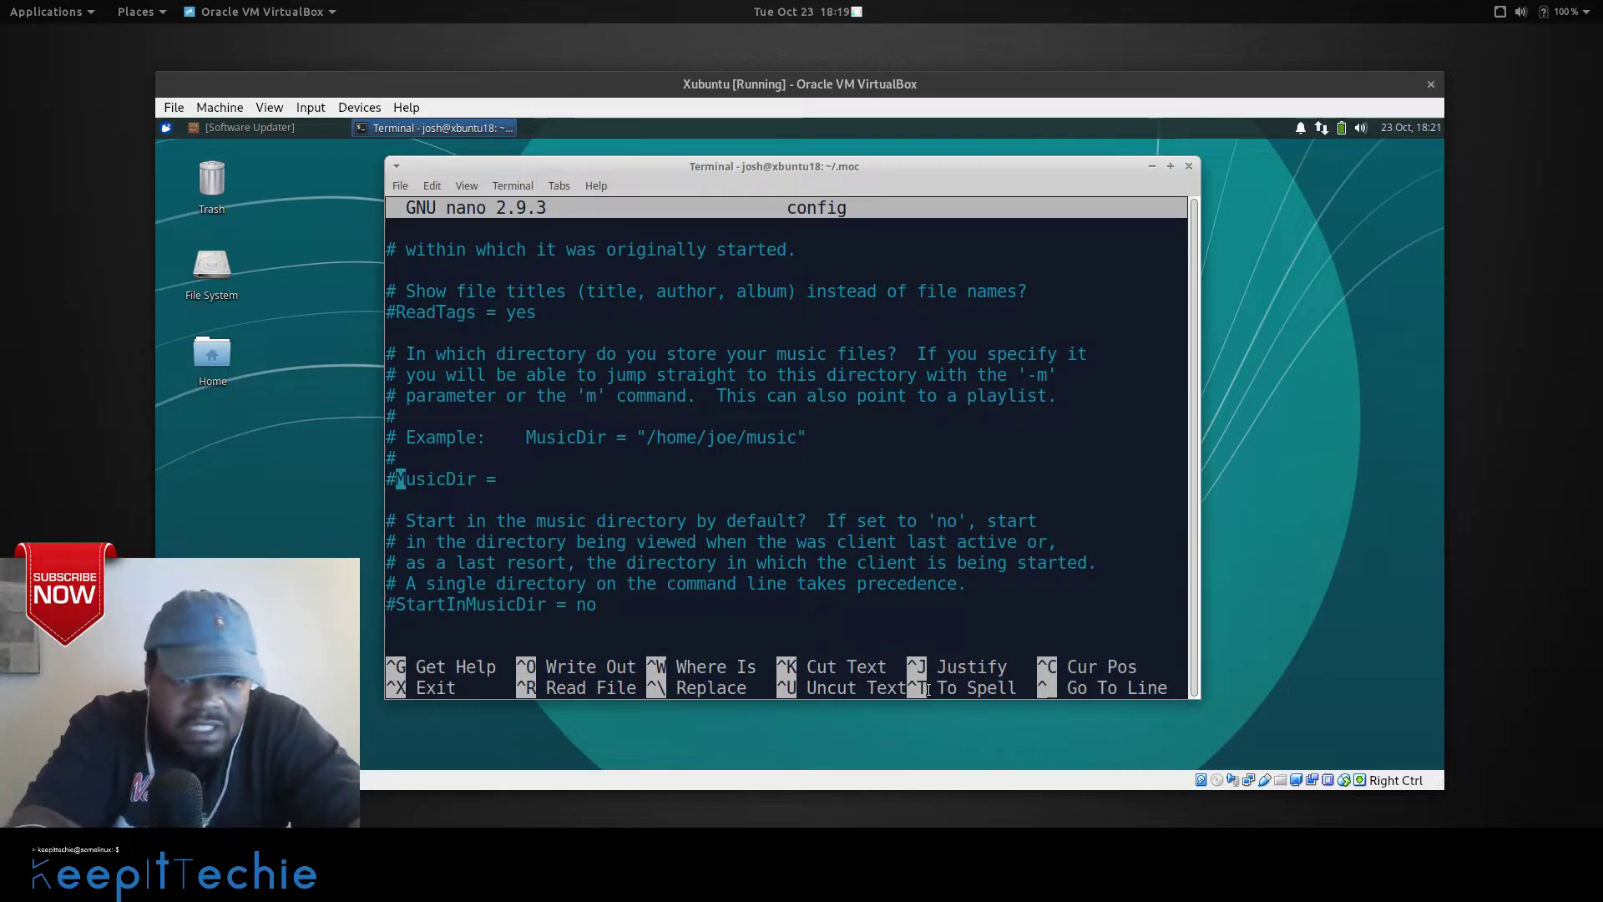
{"action": "key", "text": "BackSpace"}
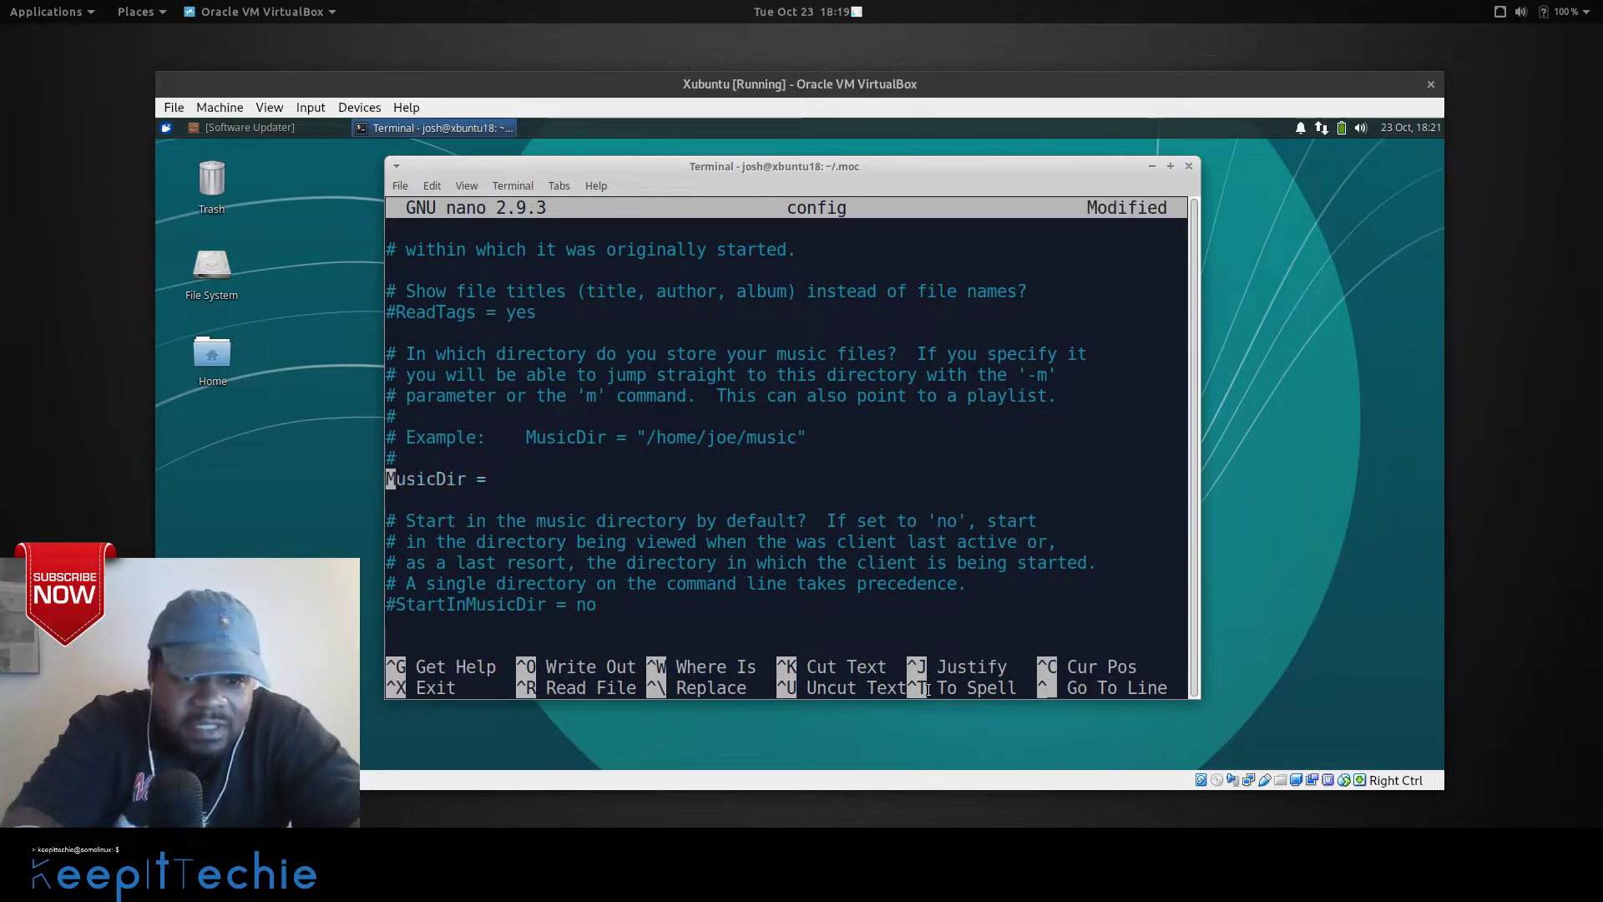
Set MusicDir to the full path of the "music" folder in the home directory, enclosed in double quotes.
{"action": "key", "text": "Right"}
{"action": "key", "text": "Right"}
{"action": "key", "text": "Right"}
{"action": "key", "text": "Right"}
{"action": "key", "text": "Right"}
{"action": "key", "text": "Right"}
{"action": "key", "text": "Right"}
{"action": "key", "text": "Right"}
{"action": "key", "text": "Right"}
{"action": "key", "text": "Right"}
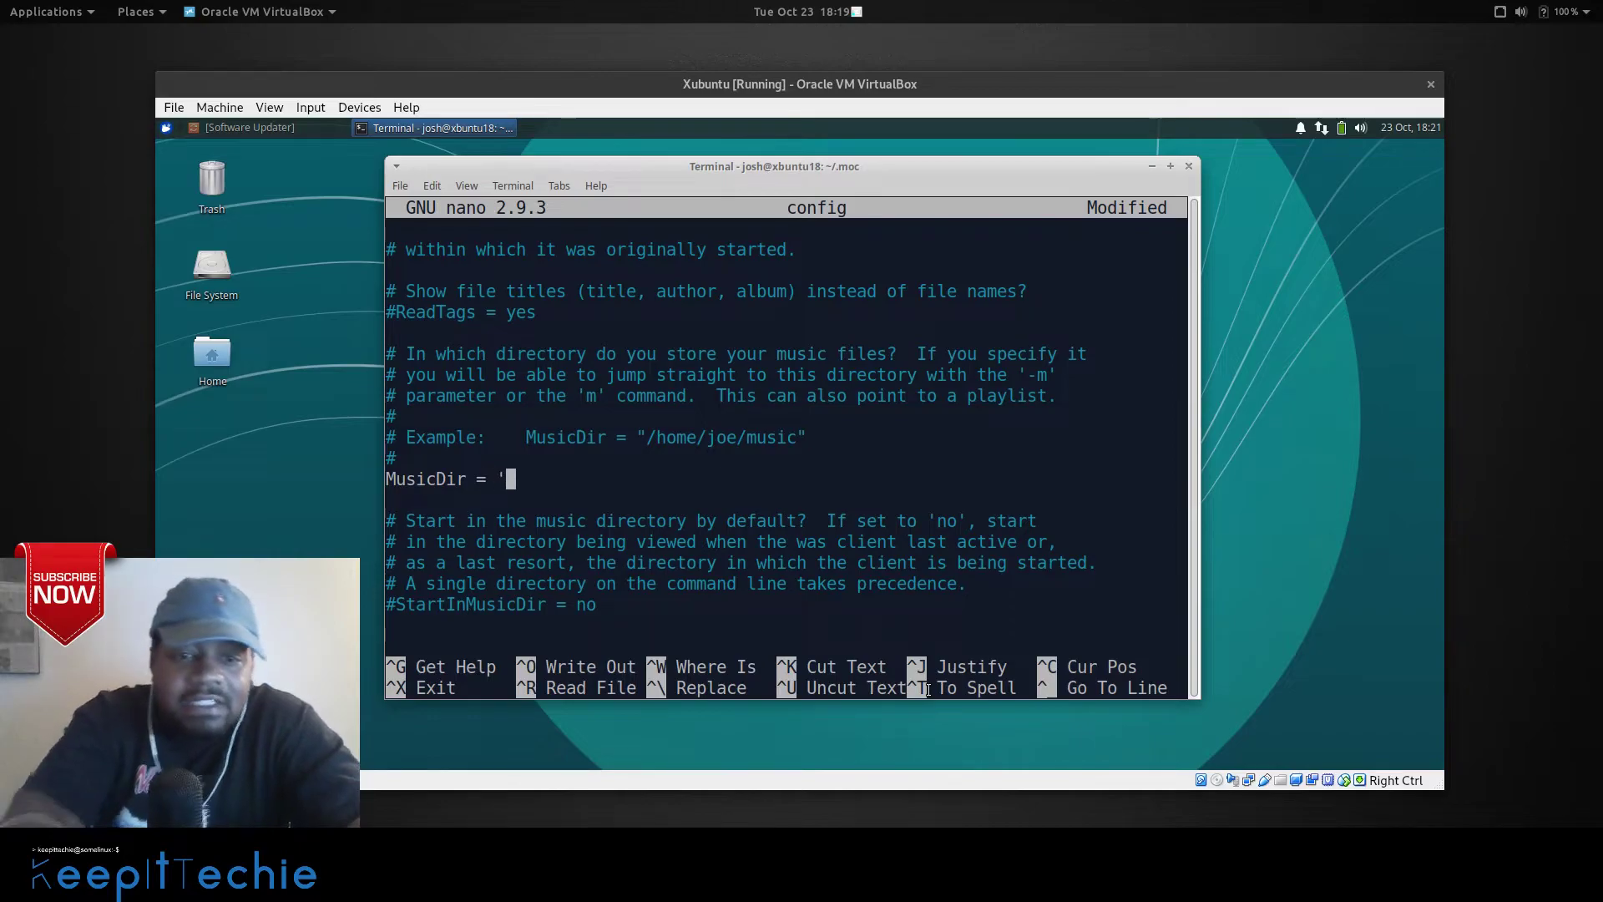
{"action": "type", "text": "\""}
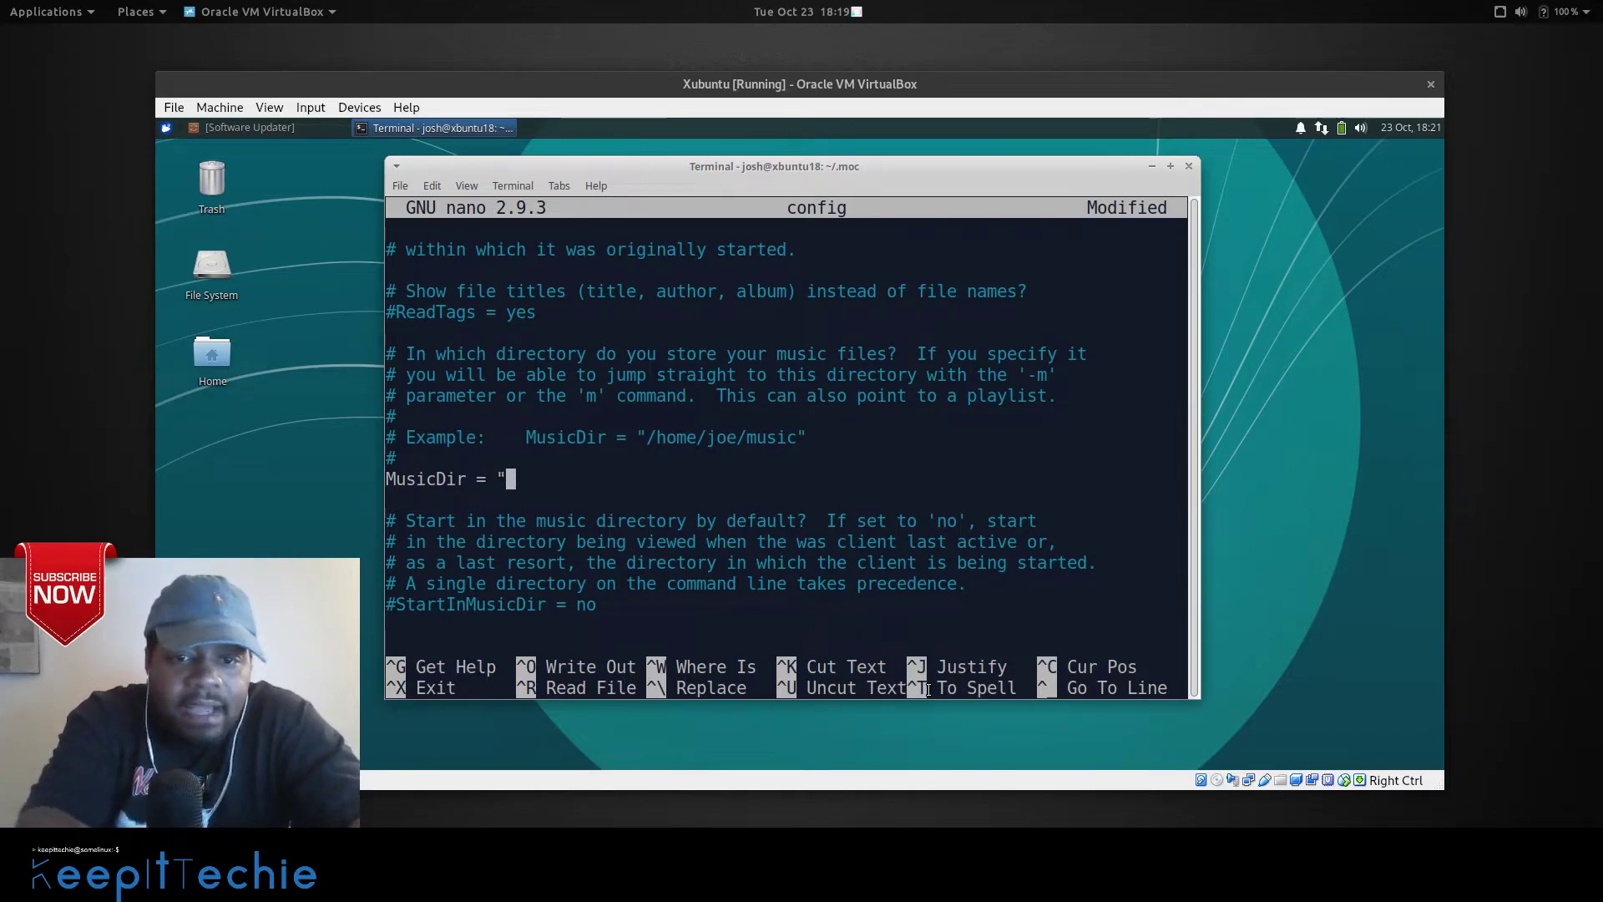
{"action": "type", "text": "/hom"}
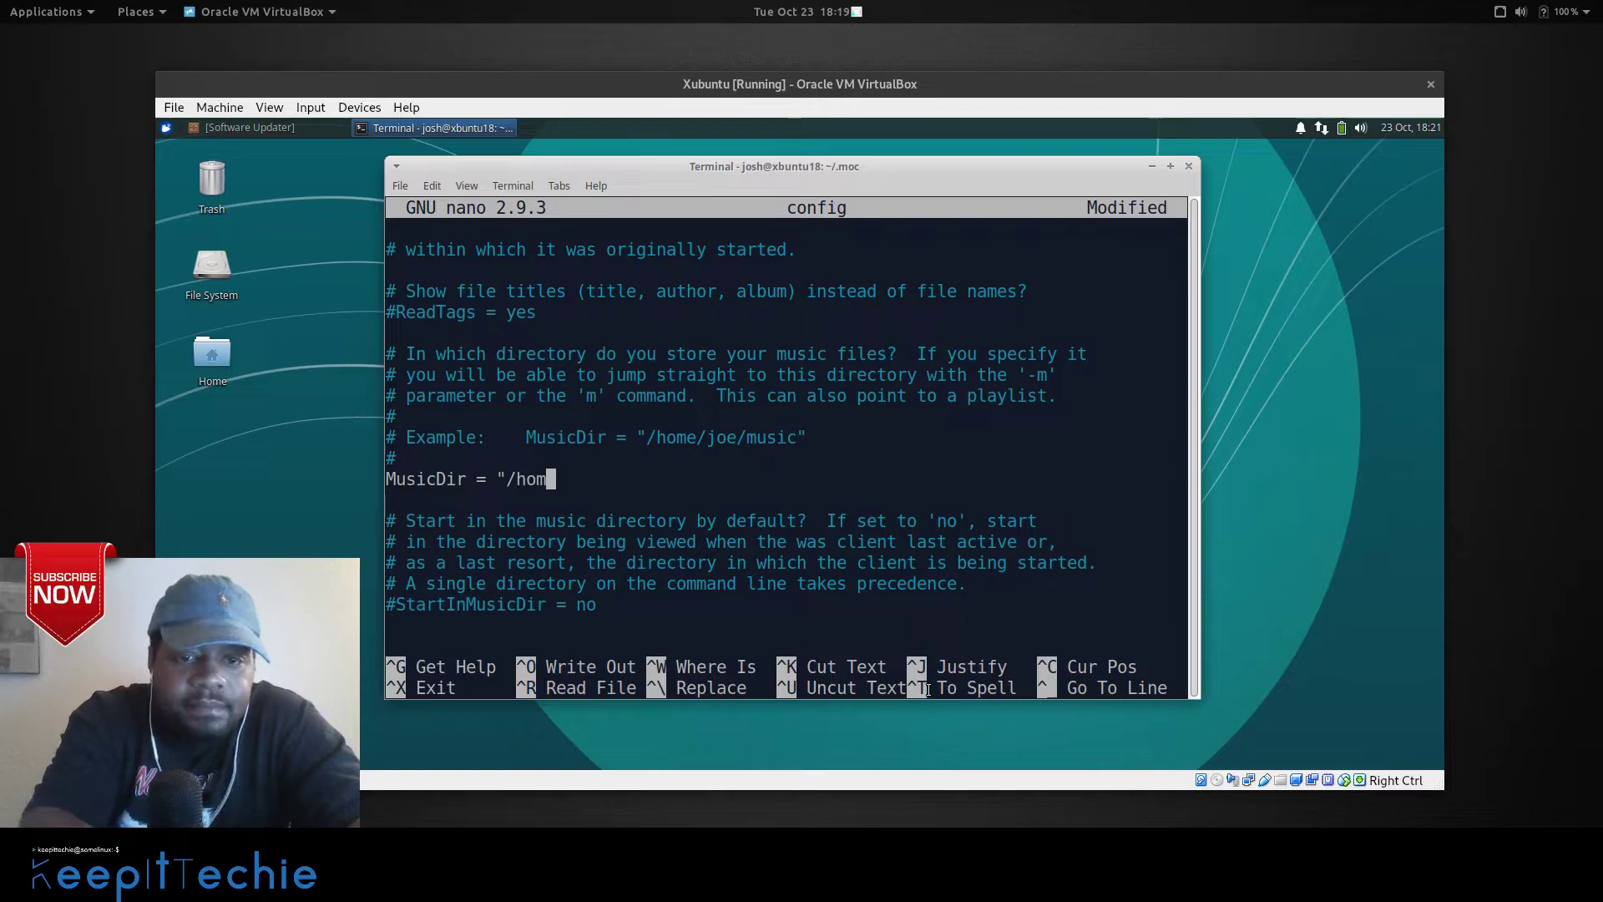
{"action": "type", "text": "e/josh"}
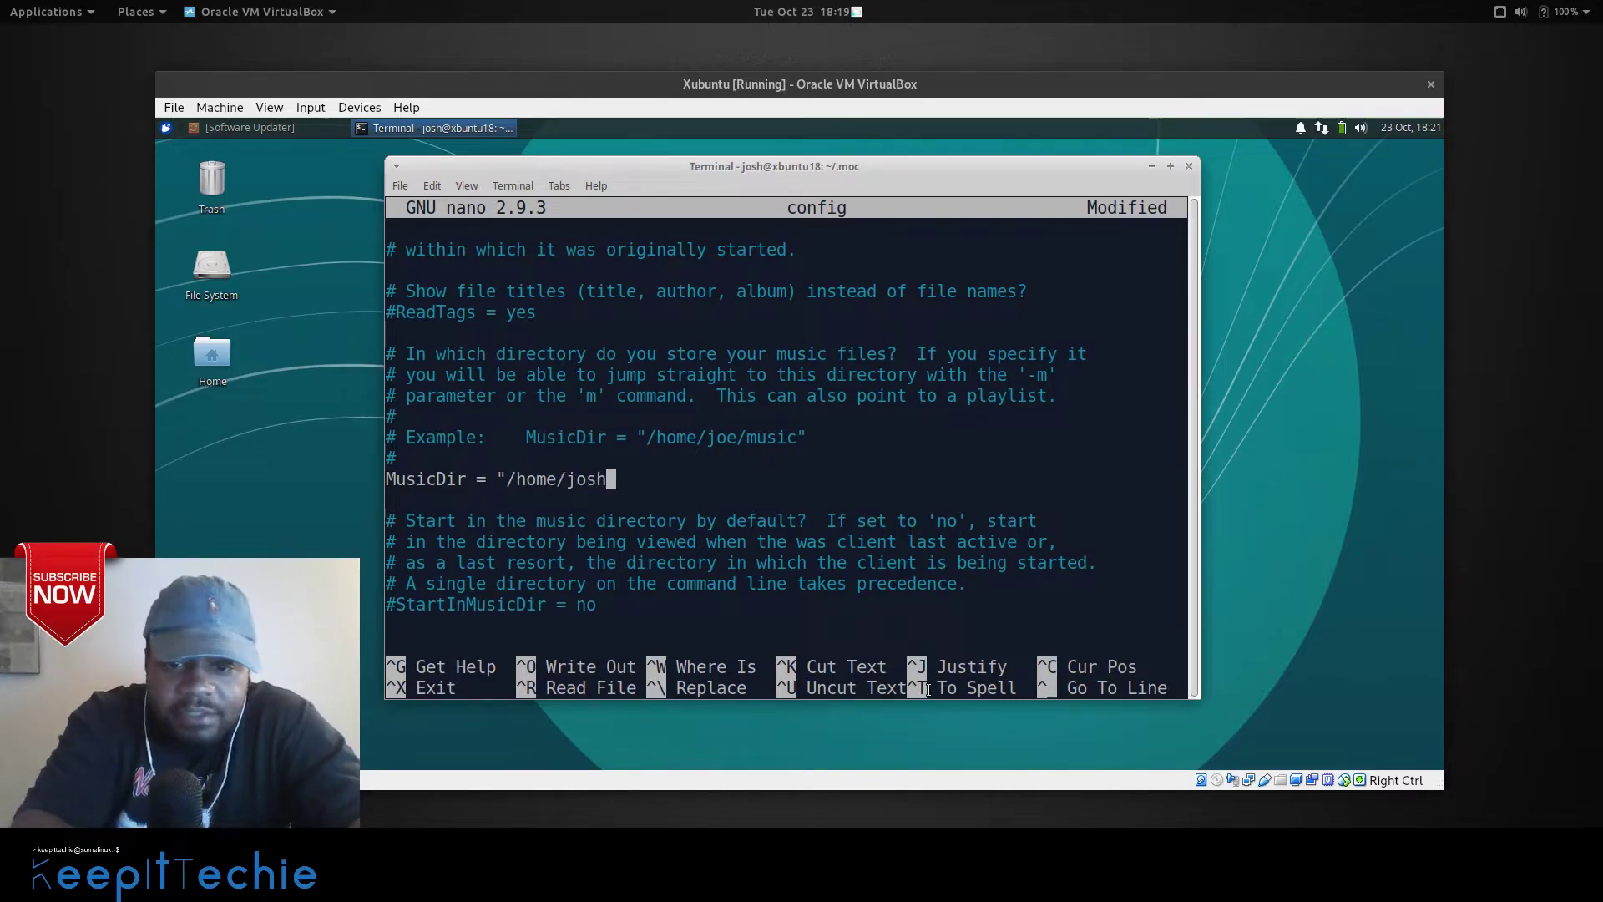
{"action": "type", "text": "/"}
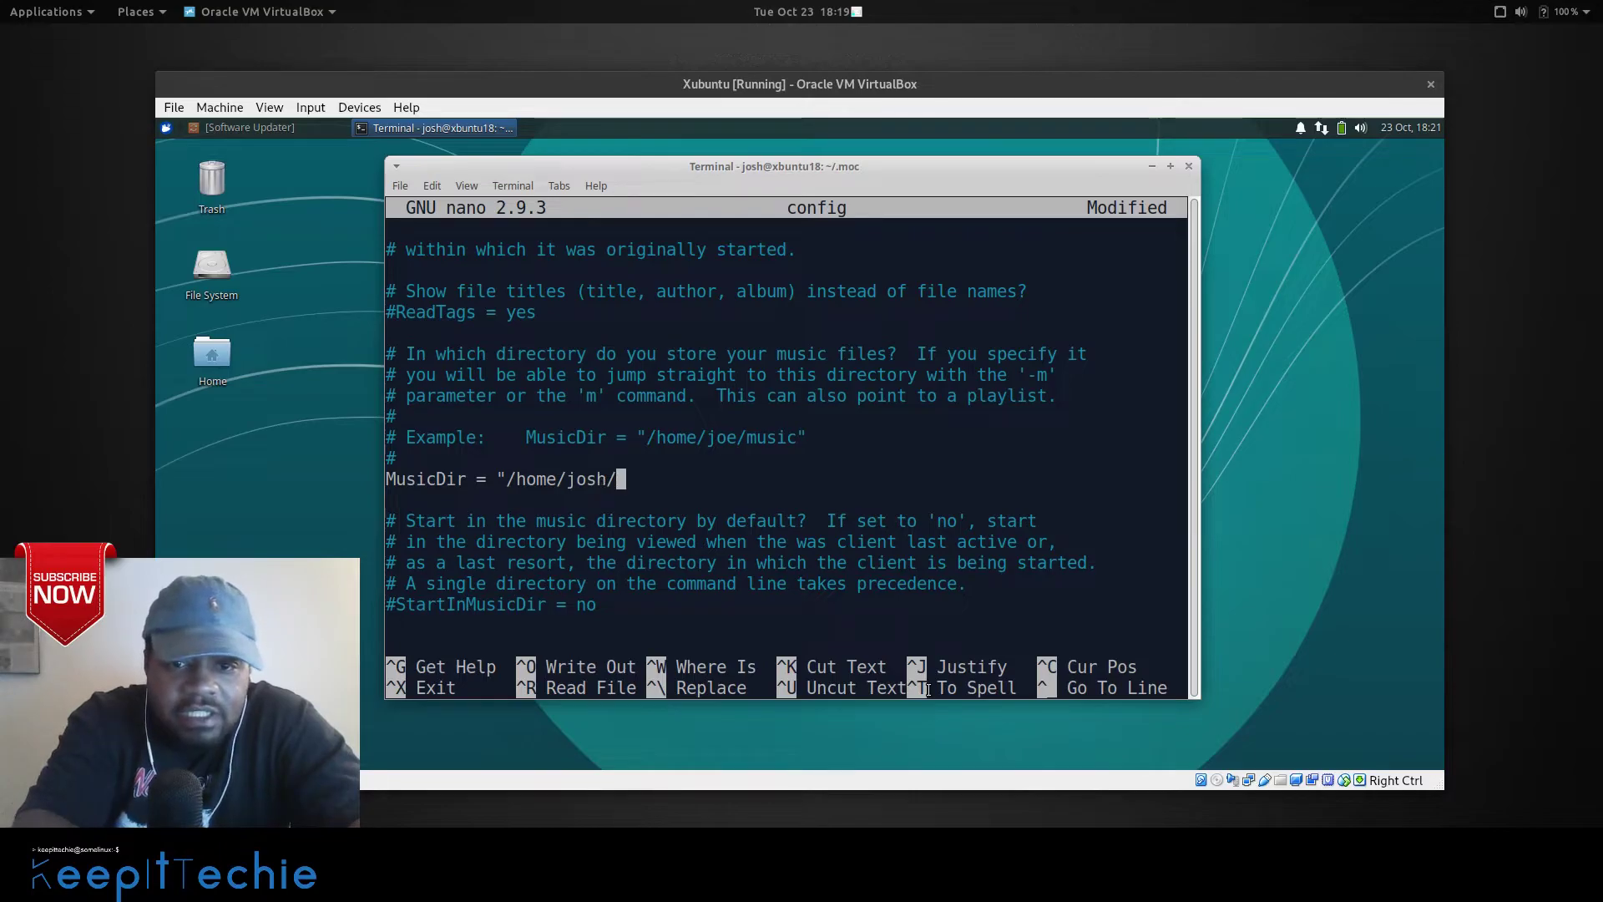
{"action": "type", "text": "music\""}
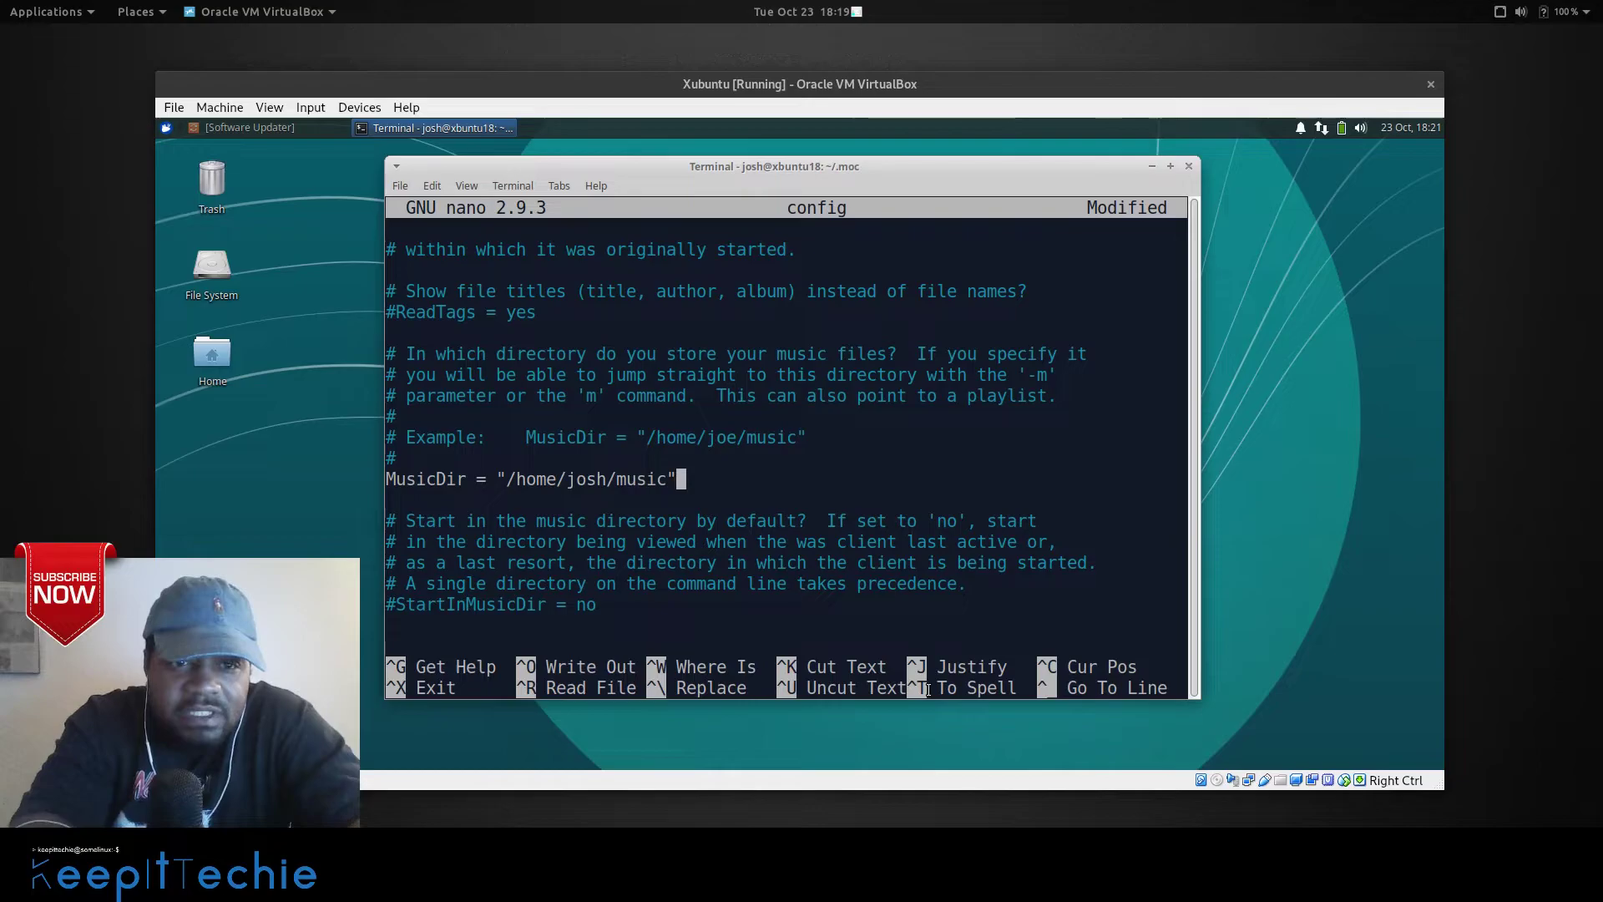
Open the home directory in the File Manager to check how the music folder's name is spelled.
{"action": "left_click", "coordinate": [167, 127]}
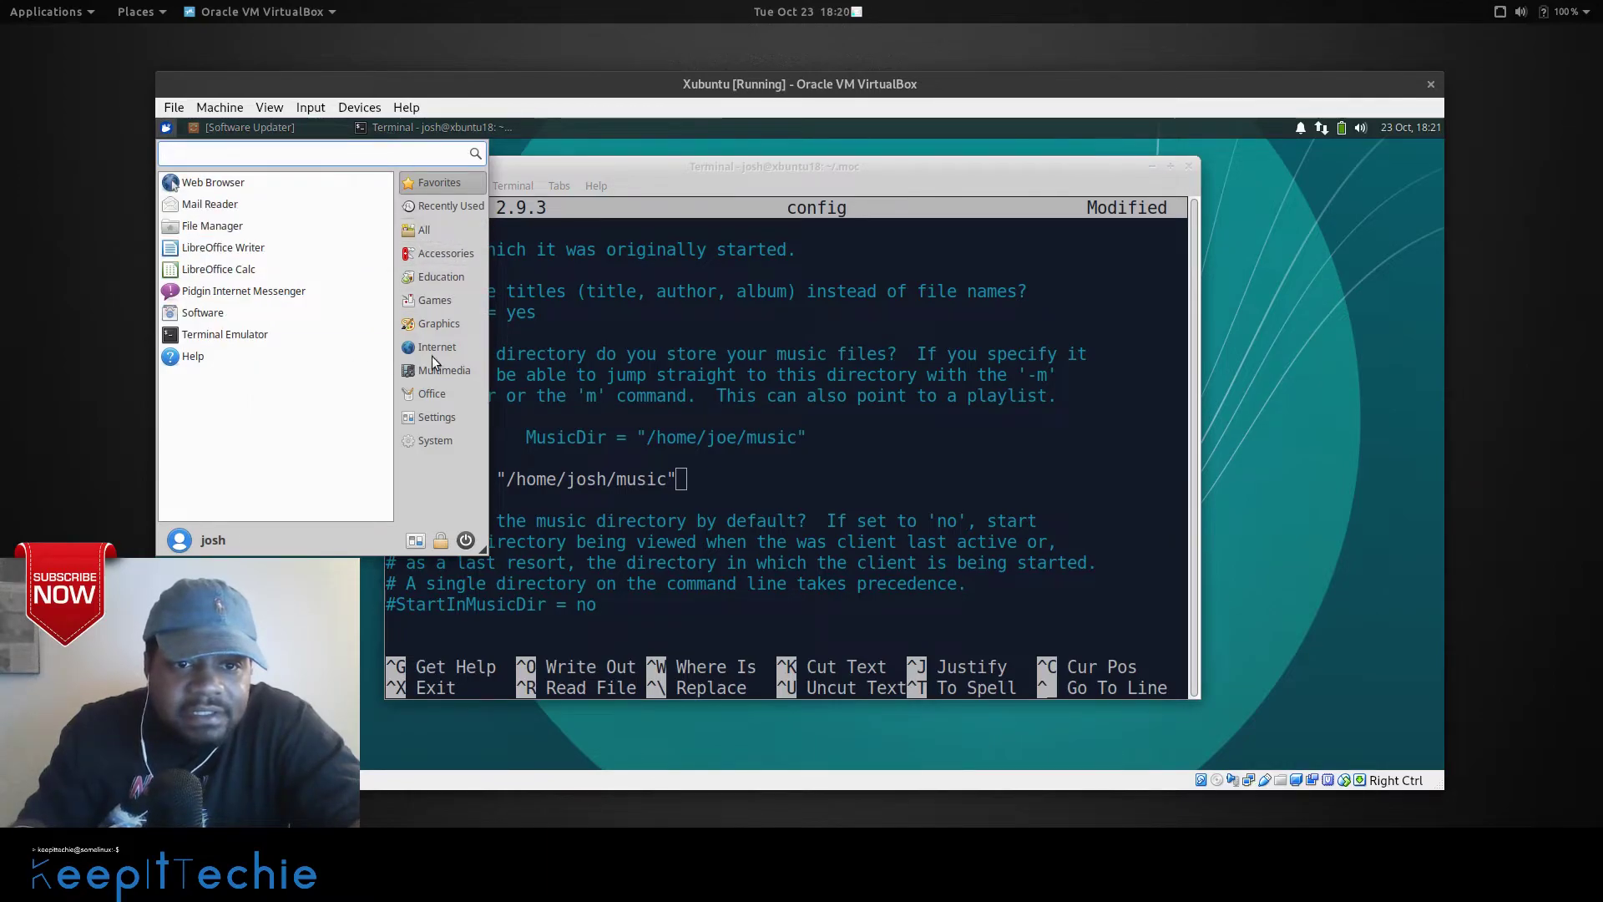
{"action": "left_click", "coordinate": [168, 132]}
{"action": "left_click", "coordinate": [169, 132]}
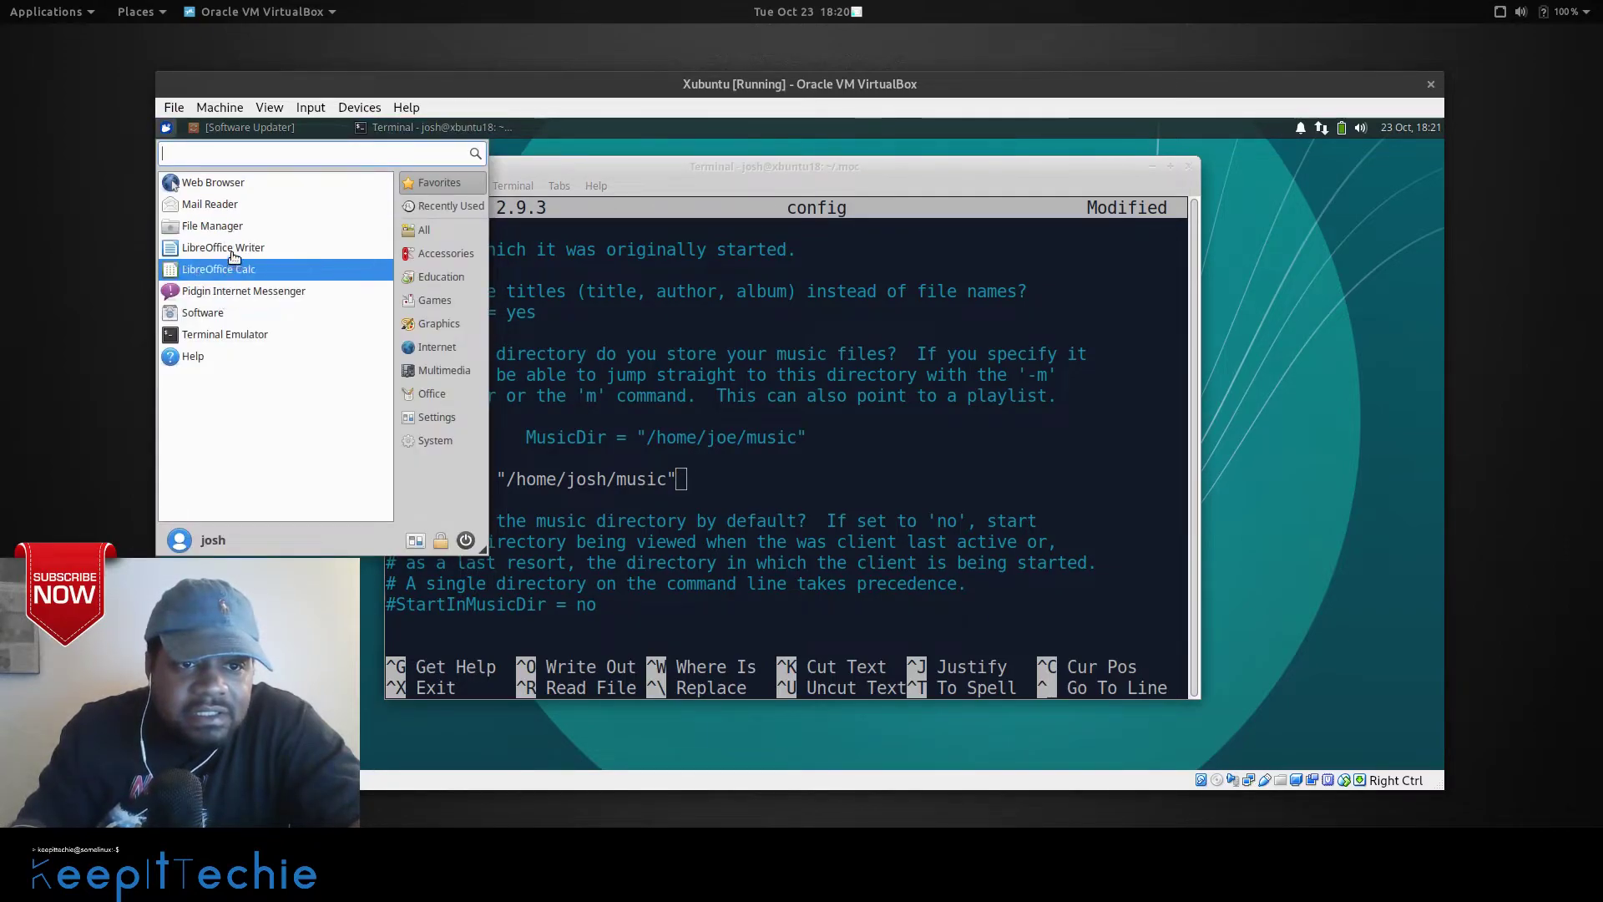
{"action": "left_click", "coordinate": [238, 236]}
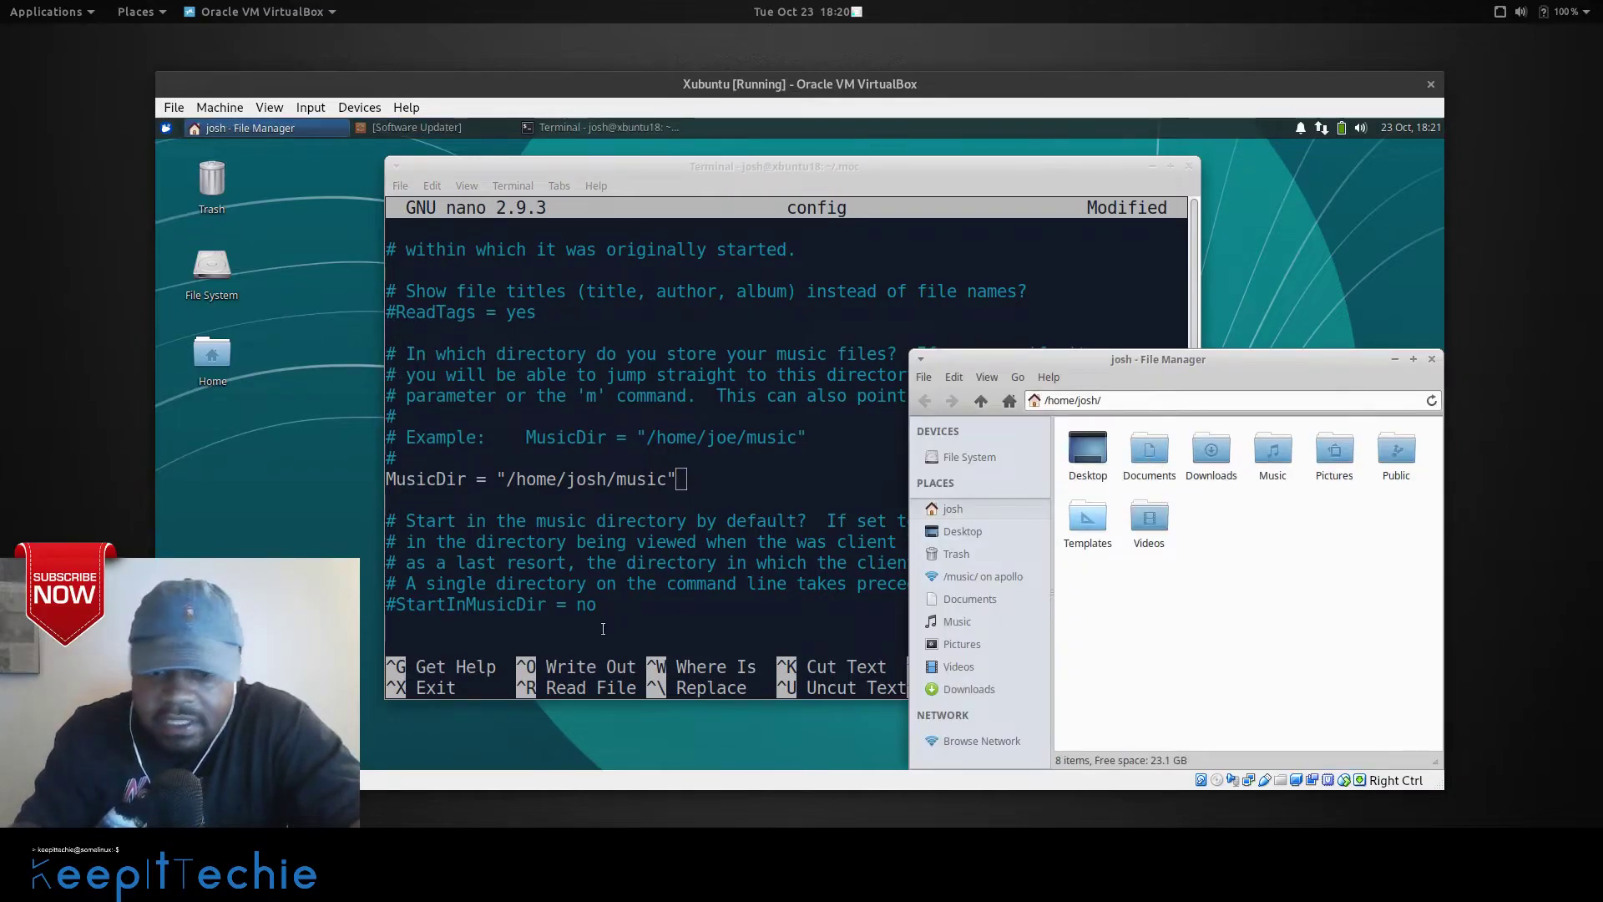
Return to nano in the terminal and capitalize the folder name in the MusicDir path to "Music".
{"action": "left_click", "coordinate": [683, 479]}
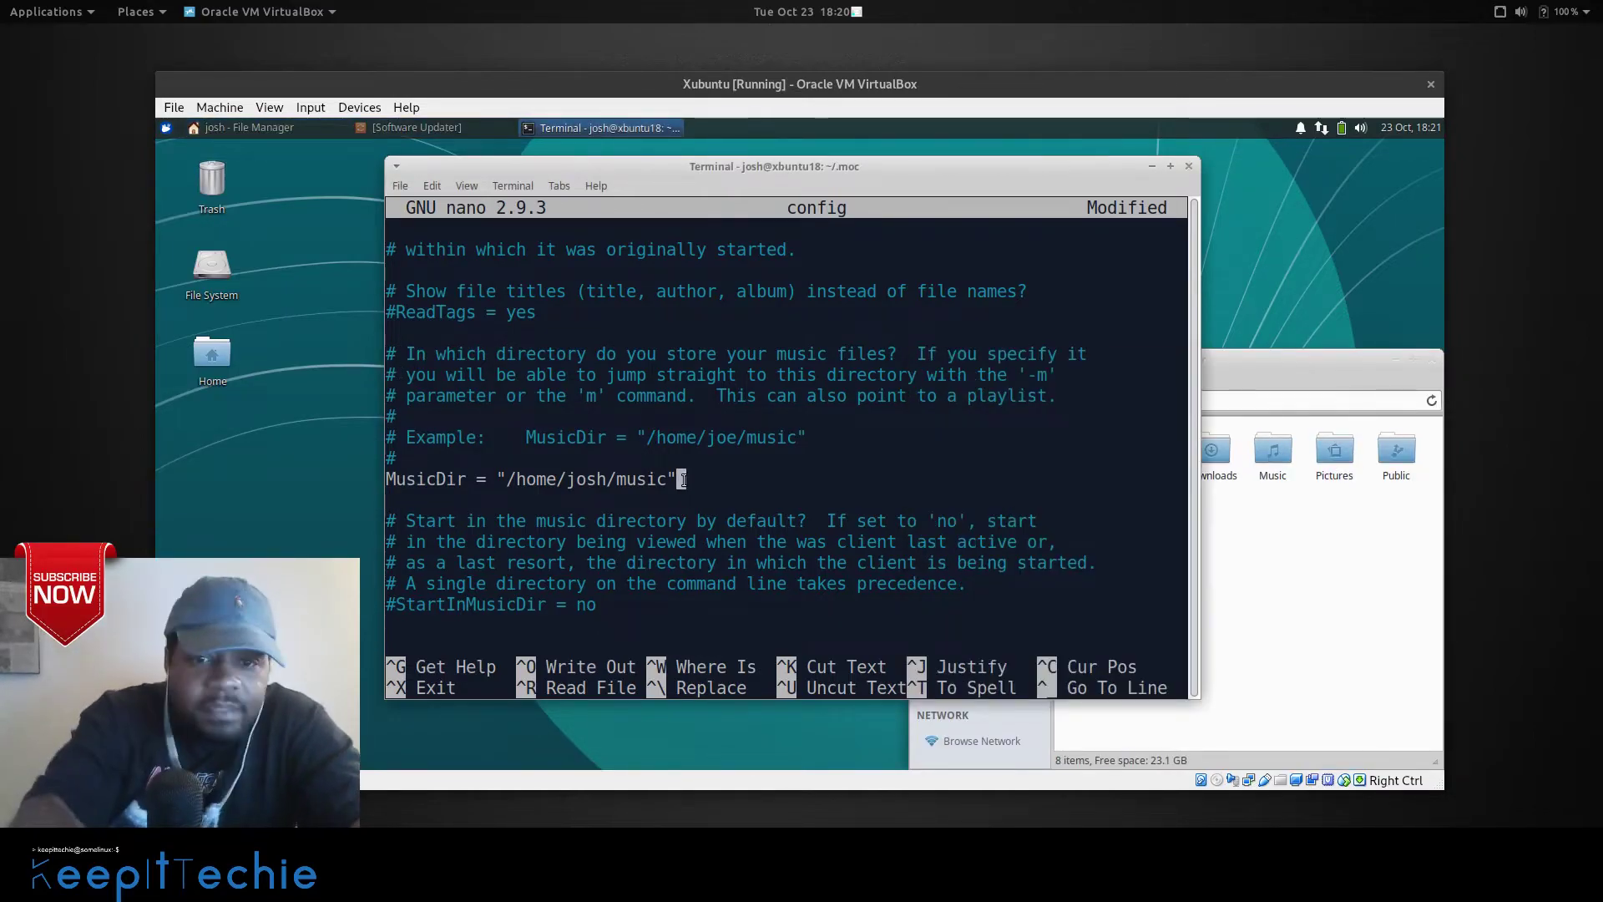
{"action": "key", "text": "Left"}
{"action": "key", "text": "Left"}
{"action": "key", "text": "Left"}
{"action": "key", "text": "Left"}
{"action": "key", "text": "Left"}
{"action": "key", "text": "BackSpace"}
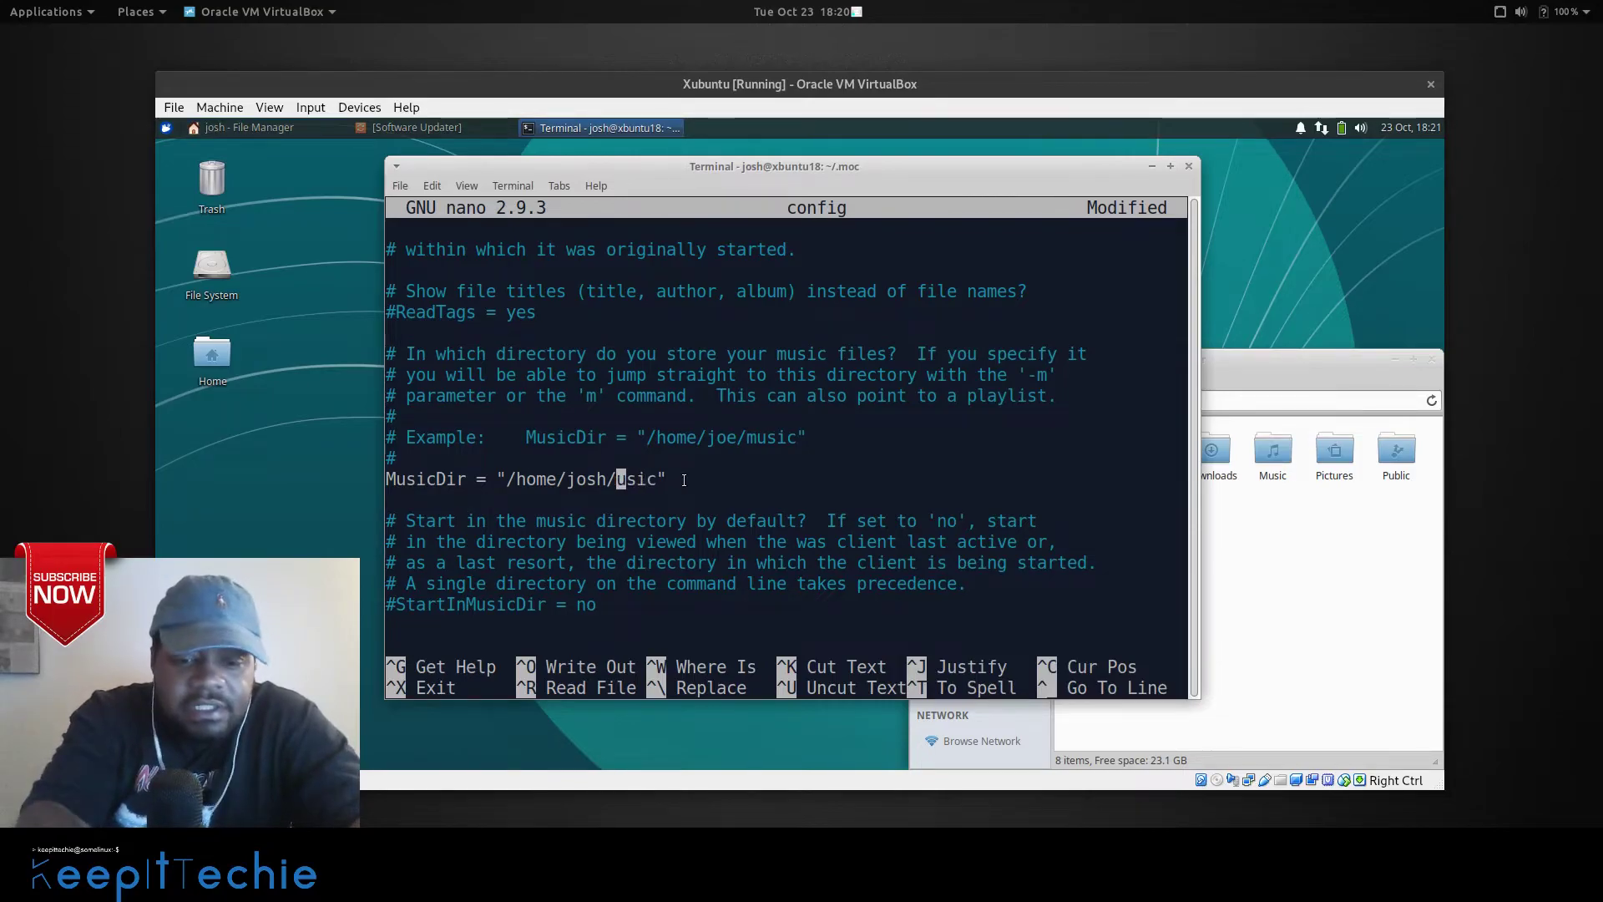
{"action": "type", "text": "M"}
{"action": "key", "text": "Right"}
{"action": "key", "text": "Right"}
{"action": "key", "text": "Right"}
{"action": "key", "text": "Right"}
{"action": "key", "text": "Right"}
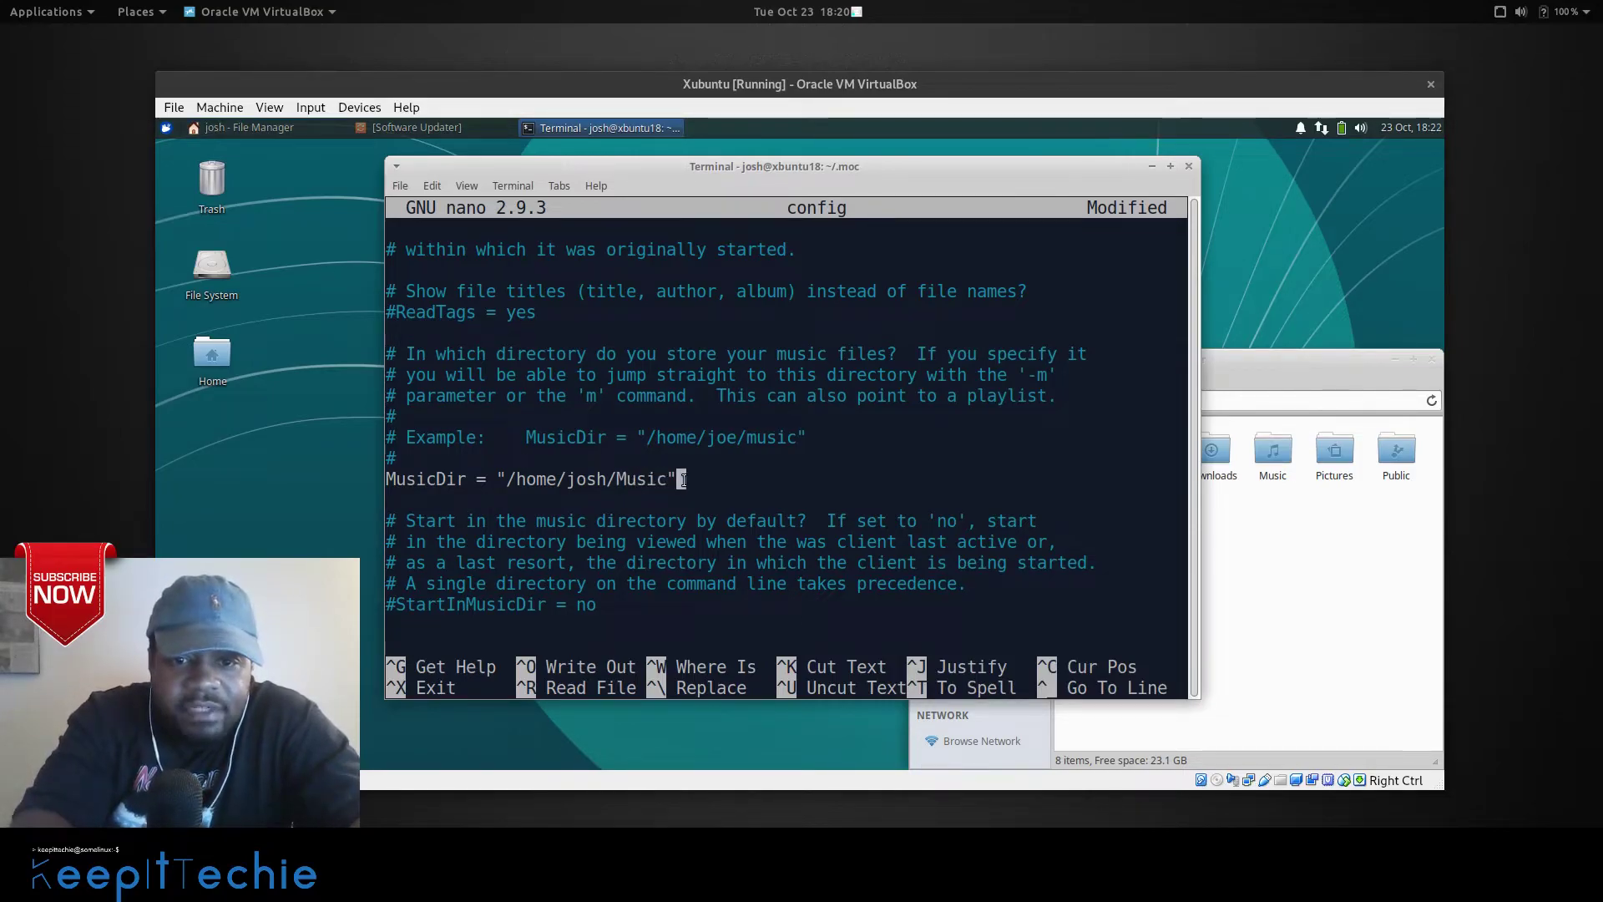
Review the StartInMusicDir option and its description below the MusicDir setting in the config file.
{"action": "key", "text": "Down"}
{"action": "key", "text": "Down"}
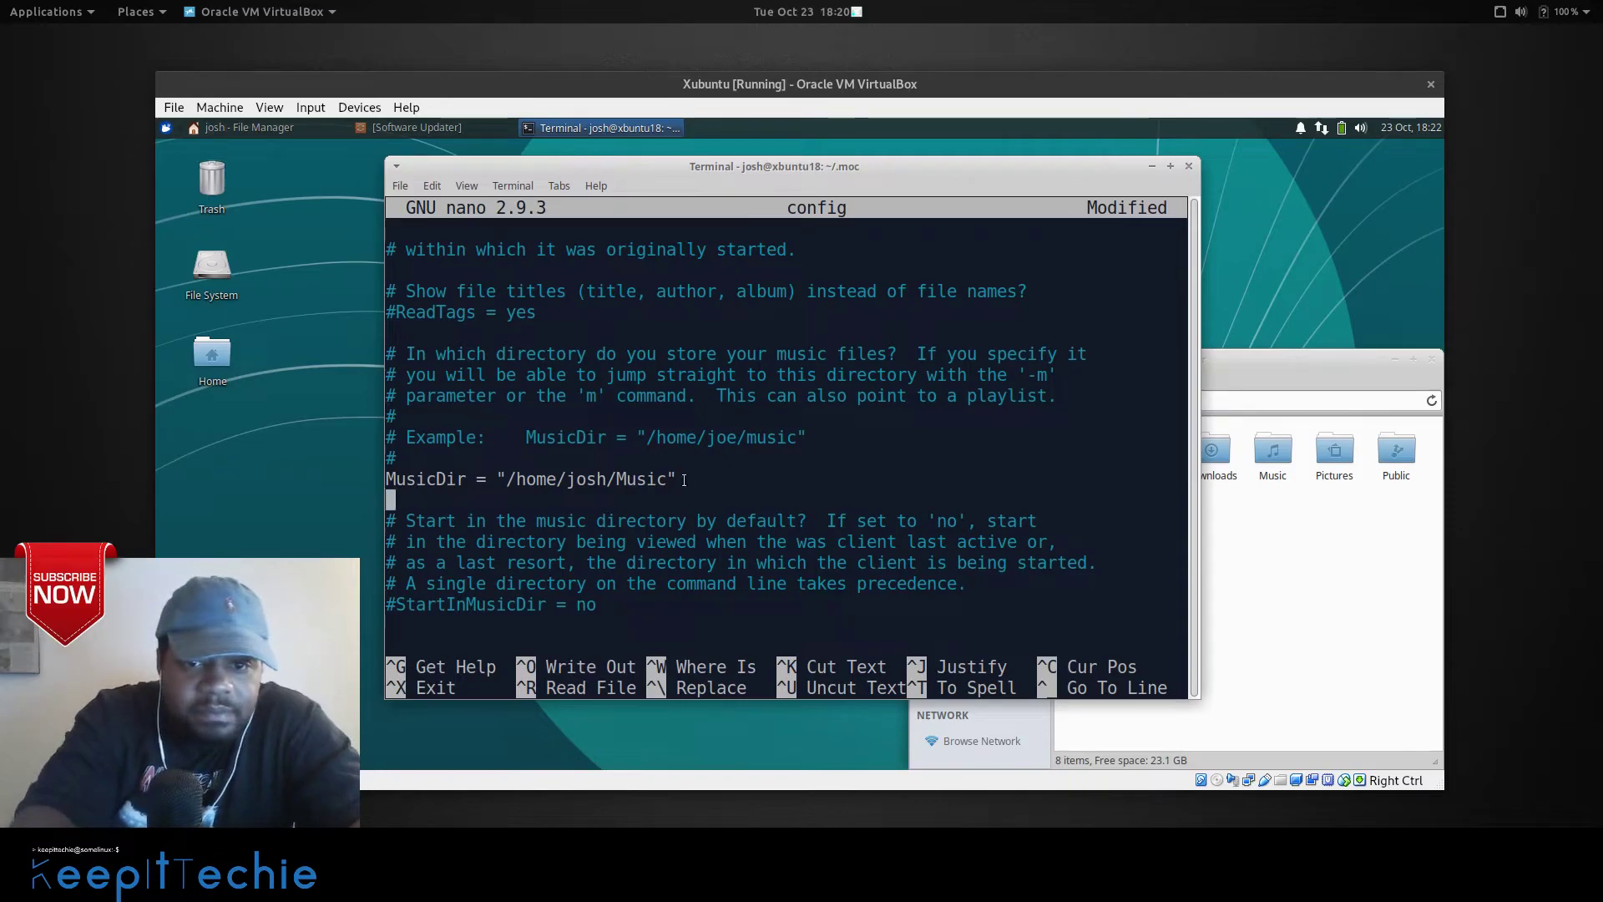
{"action": "key", "text": "Left"}
{"action": "key", "text": "Left"}
{"action": "key", "text": "Left"}
{"action": "key", "text": "Left"}
{"action": "key", "text": "Left"}
{"action": "key", "text": "Left"}
{"action": "key", "text": "Left"}
{"action": "key", "text": "Left"}
{"action": "key", "text": "Left"}
{"action": "key", "text": "Left"}
{"action": "key", "text": "Left"}
{"action": "key", "text": "Left"}
{"action": "key", "text": "Left"}
{"action": "key", "text": "Left"}
{"action": "key", "text": "Left"}
{"action": "key", "text": "Left"}
{"action": "key", "text": "Left"}
{"action": "key", "text": "Left"}
{"action": "key", "text": "Left"}
{"action": "key", "text": "Left"}
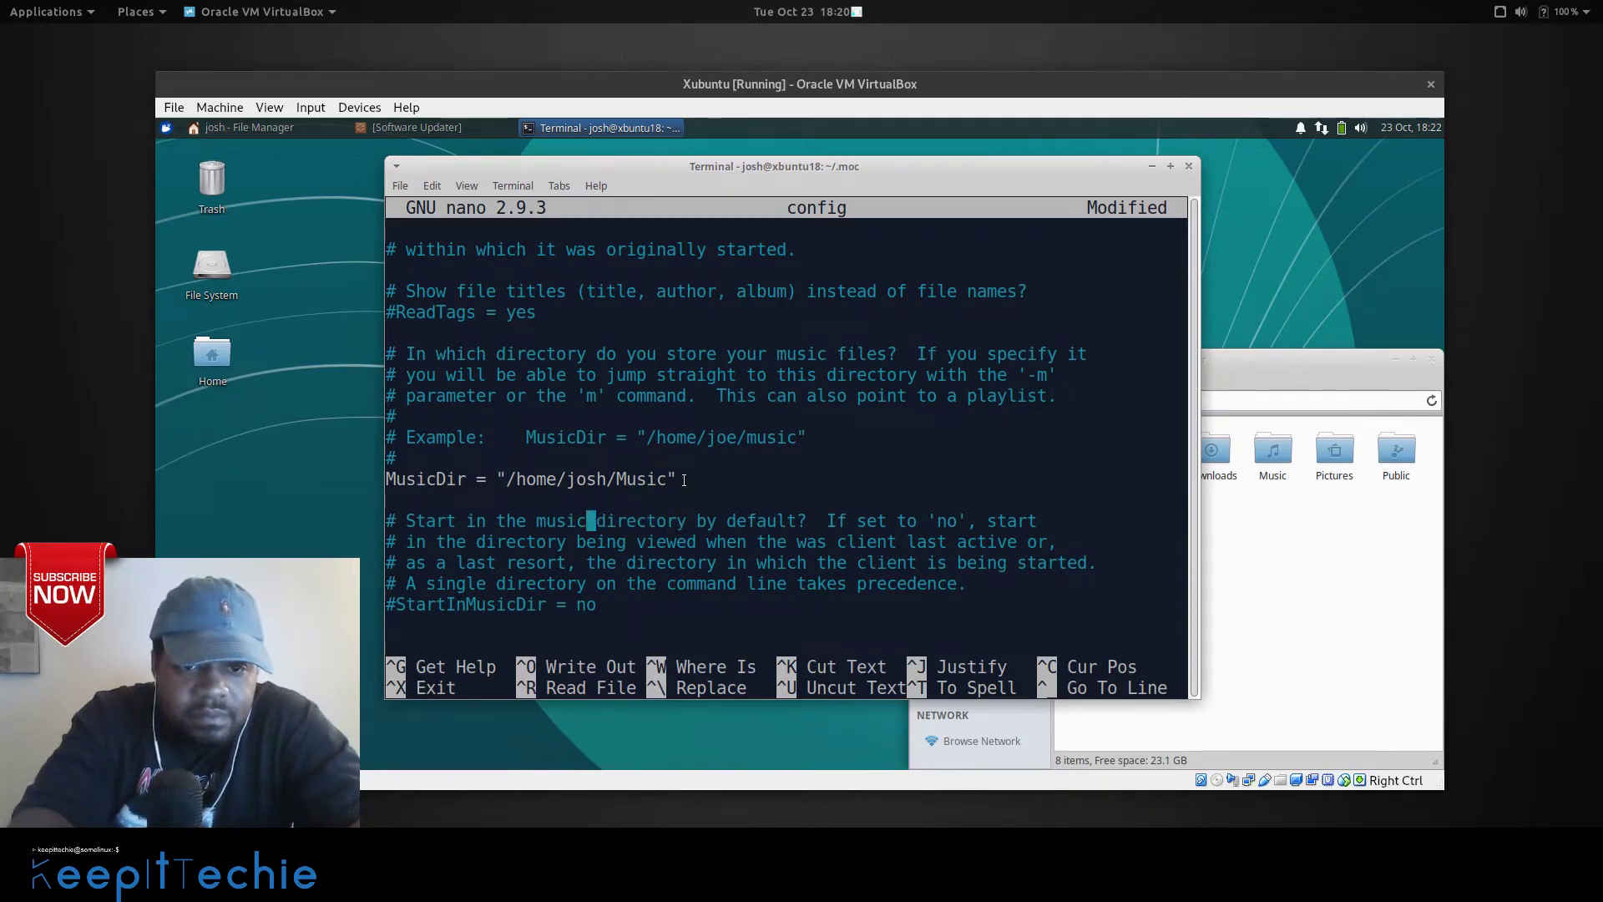
{"action": "key", "text": "Left"}
{"action": "key", "text": "Left"}
{"action": "key", "text": "Left"}
{"action": "key", "text": "Left"}
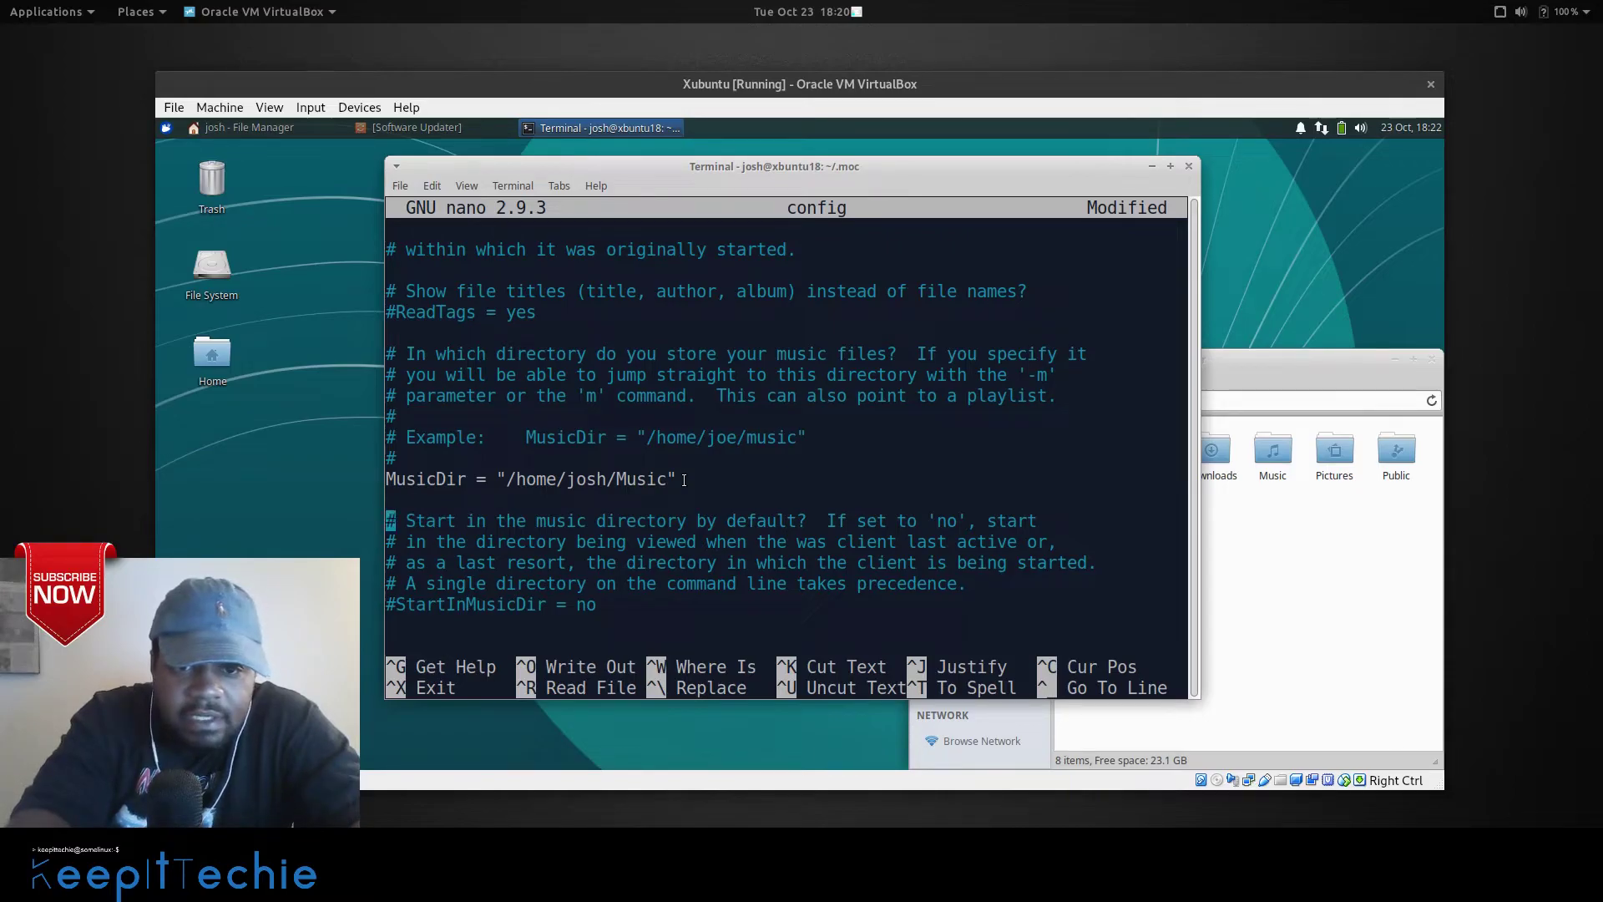
{"action": "key", "text": "Down"}
{"action": "key", "text": "Down"}
{"action": "key", "text": "Down"}
{"action": "key", "text": "Down"}
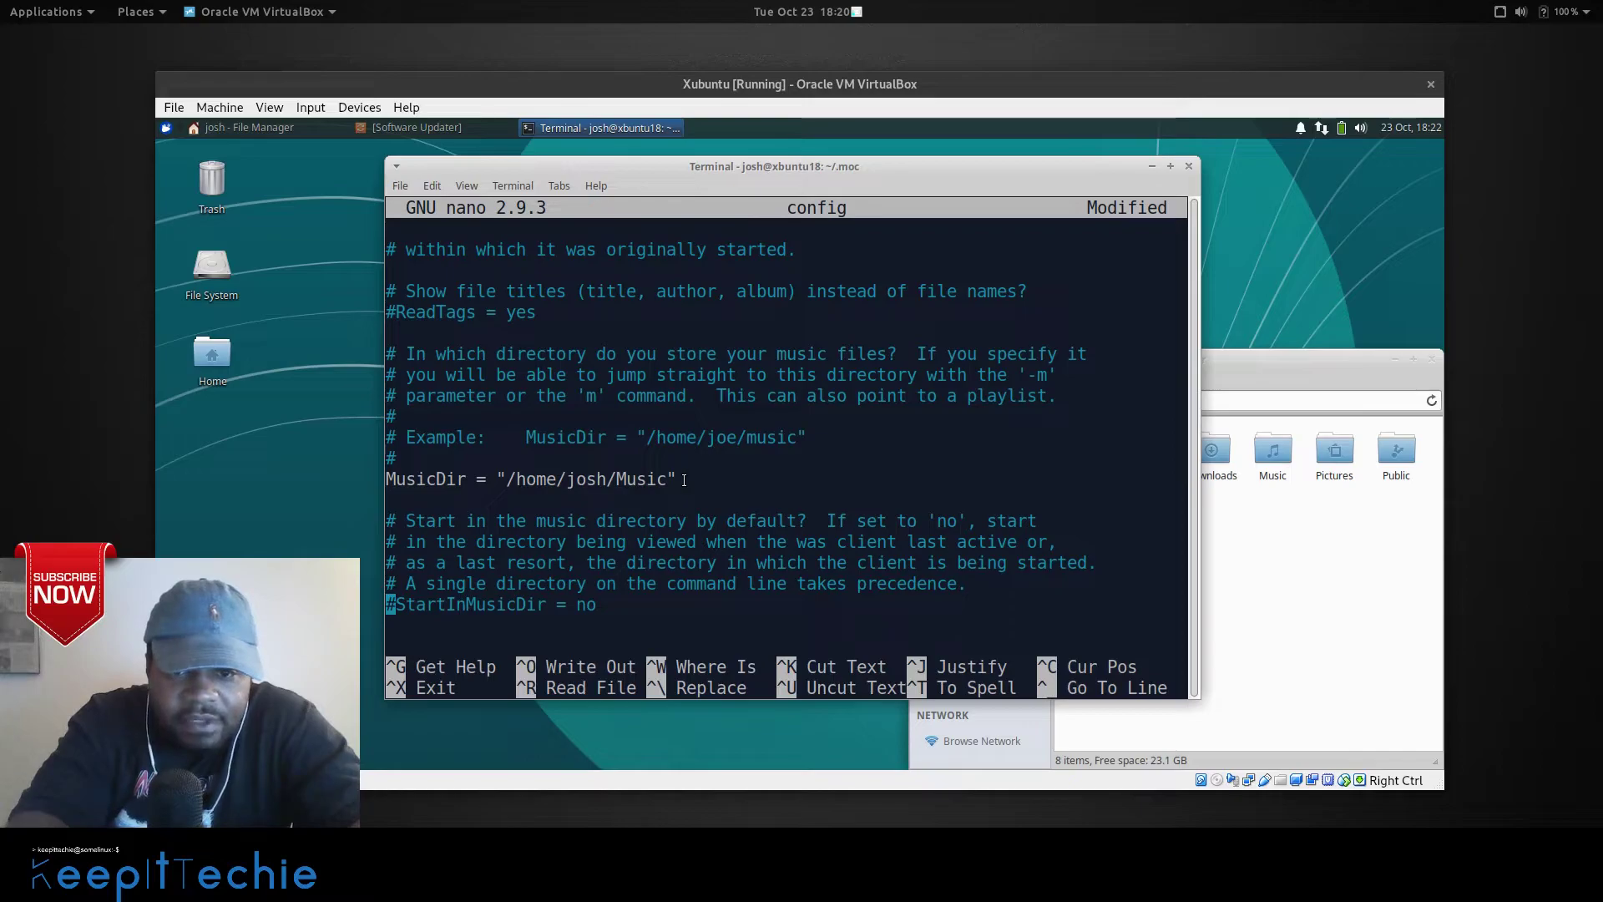
{"action": "key", "text": "Down"}
{"action": "key", "text": "Up"}
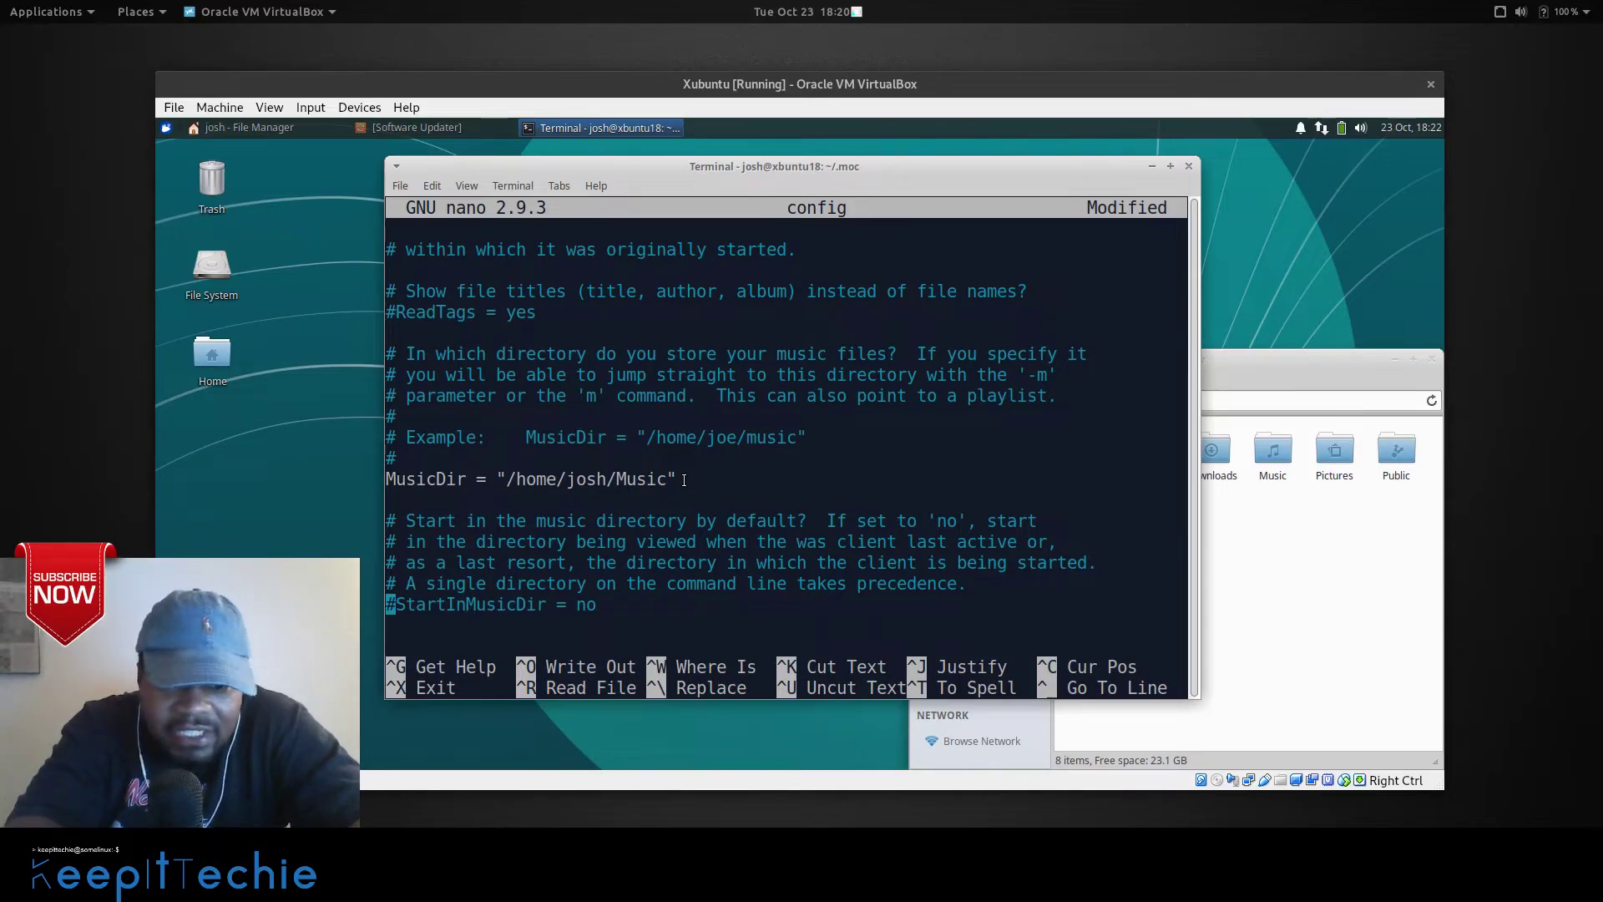
Look through the config options after StartInMusicDir, covering logging, playback toggles, buffers, sound drivers, mixer, equalizer and file display settings.
{"action": "key", "text": "Down"}
{"action": "key", "text": "Down"}
{"action": "key", "text": "Down"}
{"action": "key", "text": "Down"}
{"action": "key", "text": "Down"}
{"action": "key", "text": "Down"}
{"action": "key", "text": "Down"}
{"action": "key", "text": "Down"}
{"action": "key", "text": "Down"}
{"action": "key", "text": "Down"}
{"action": "key", "text": "Down"}
{"action": "key", "text": "Down"}
{"action": "key", "text": "Down"}
{"action": "key", "text": "Down"}
{"action": "key", "text": "Down"}
{"action": "key", "text": "Down"}
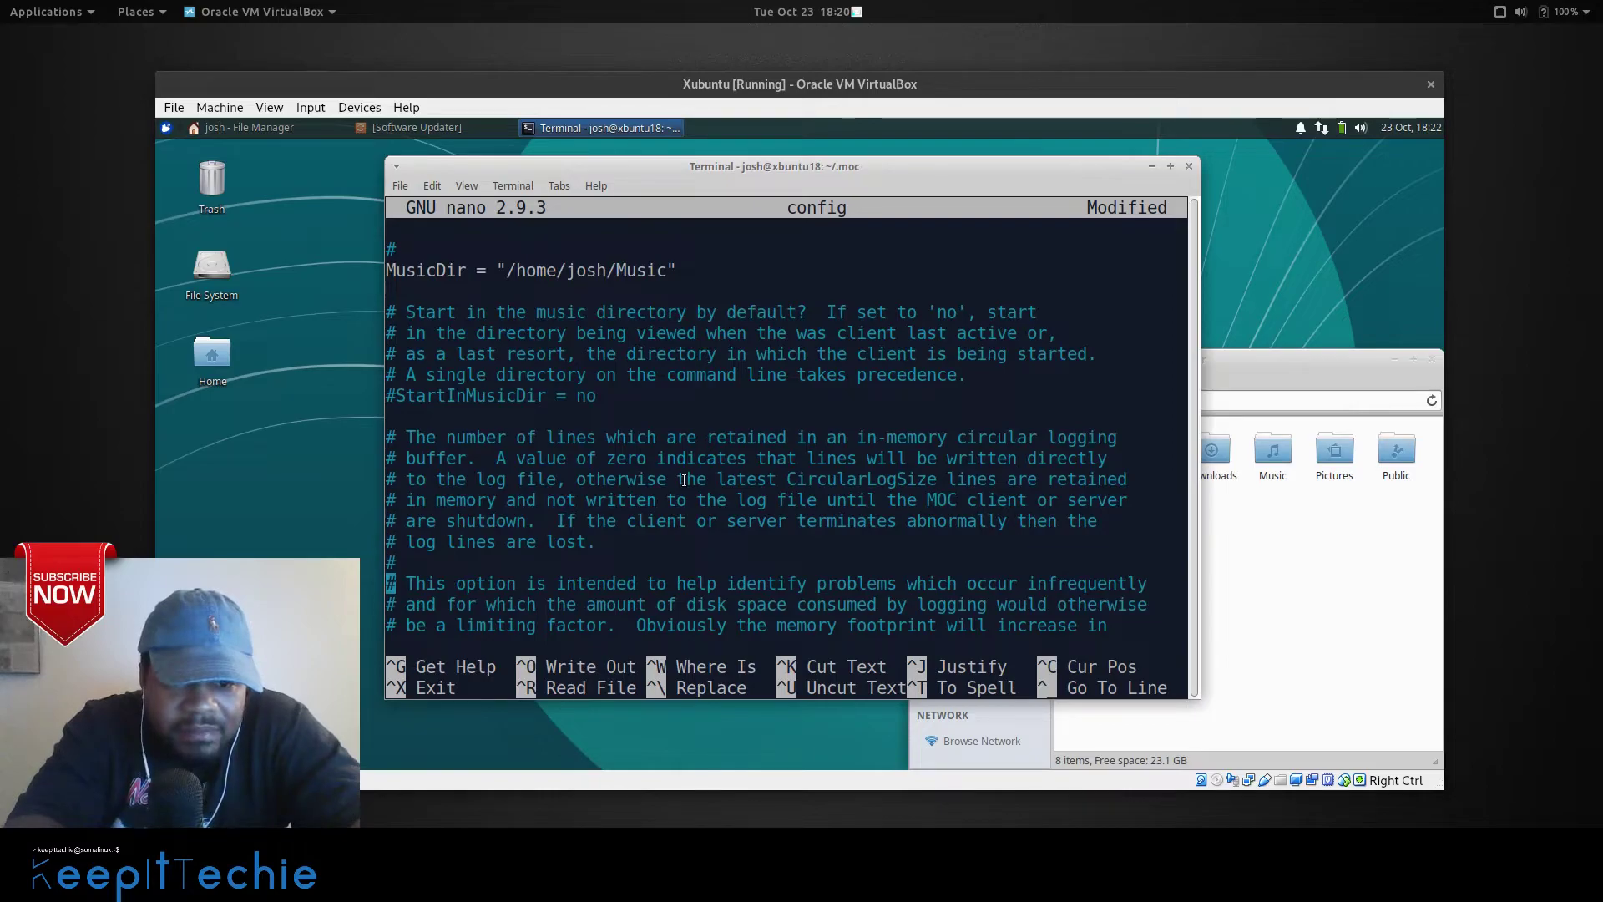
{"action": "key", "text": "Down"}
{"action": "key", "text": "Down"}
{"action": "key", "text": "Down"}
{"action": "key", "text": "Down"}
{"action": "key", "text": "Down"}
{"action": "key", "text": "Down"}
{"action": "key", "text": "Down"}
{"action": "key", "text": "Down"}
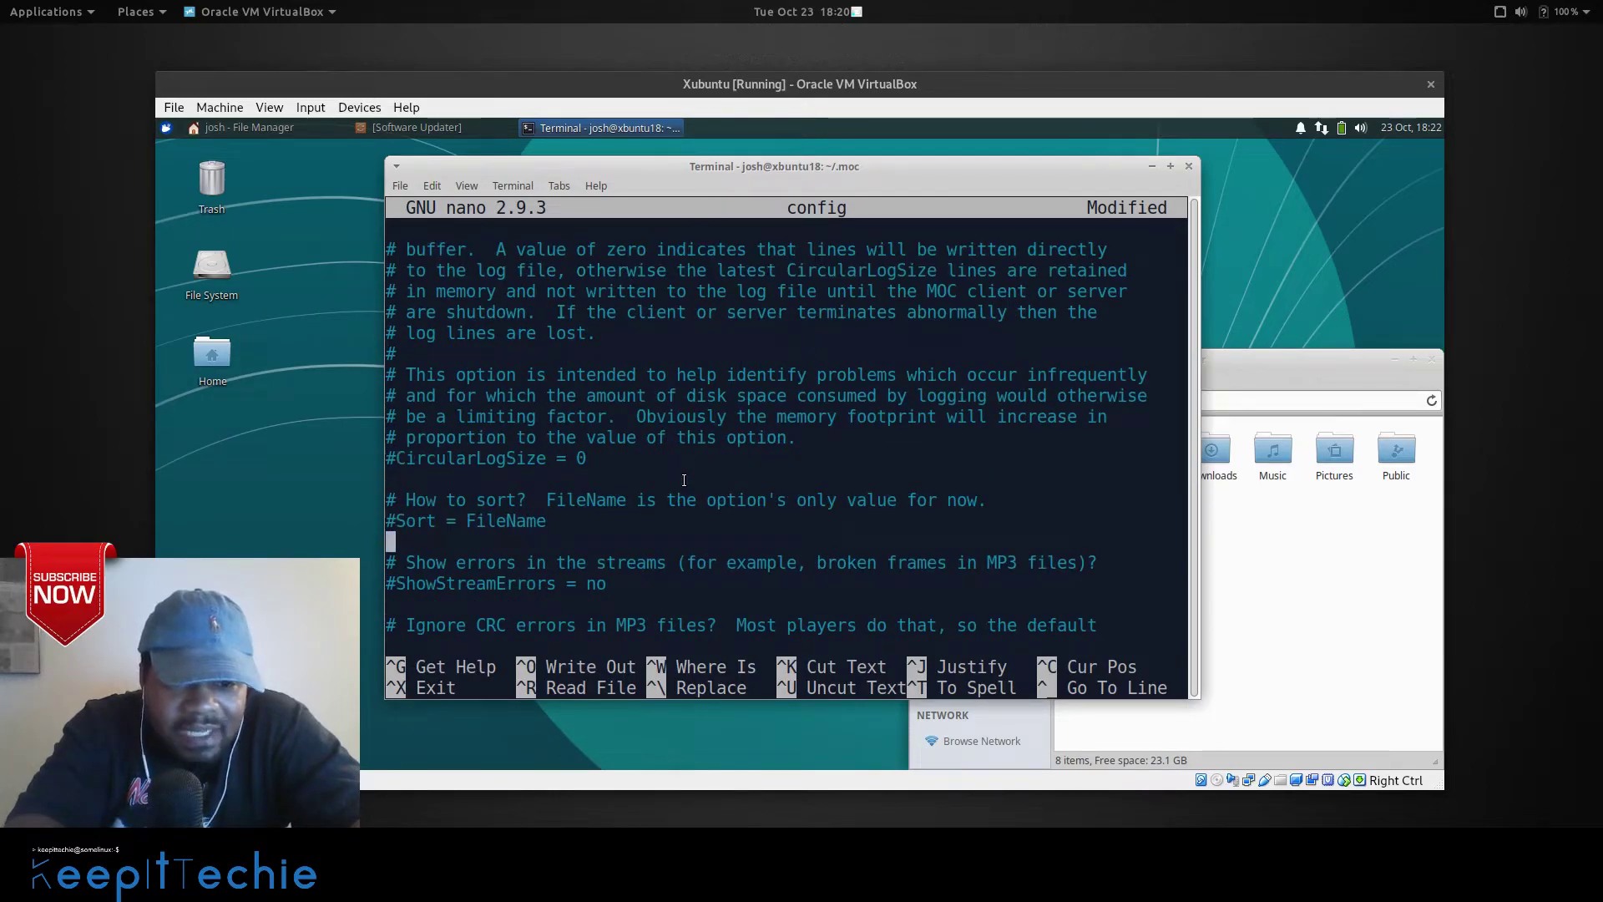
{"action": "key", "text": "Down"}
{"action": "key", "text": "Down"}
{"action": "key", "text": "Down"}
{"action": "key", "text": "Down"}
{"action": "key", "text": "Down"}
{"action": "key", "text": "Down"}
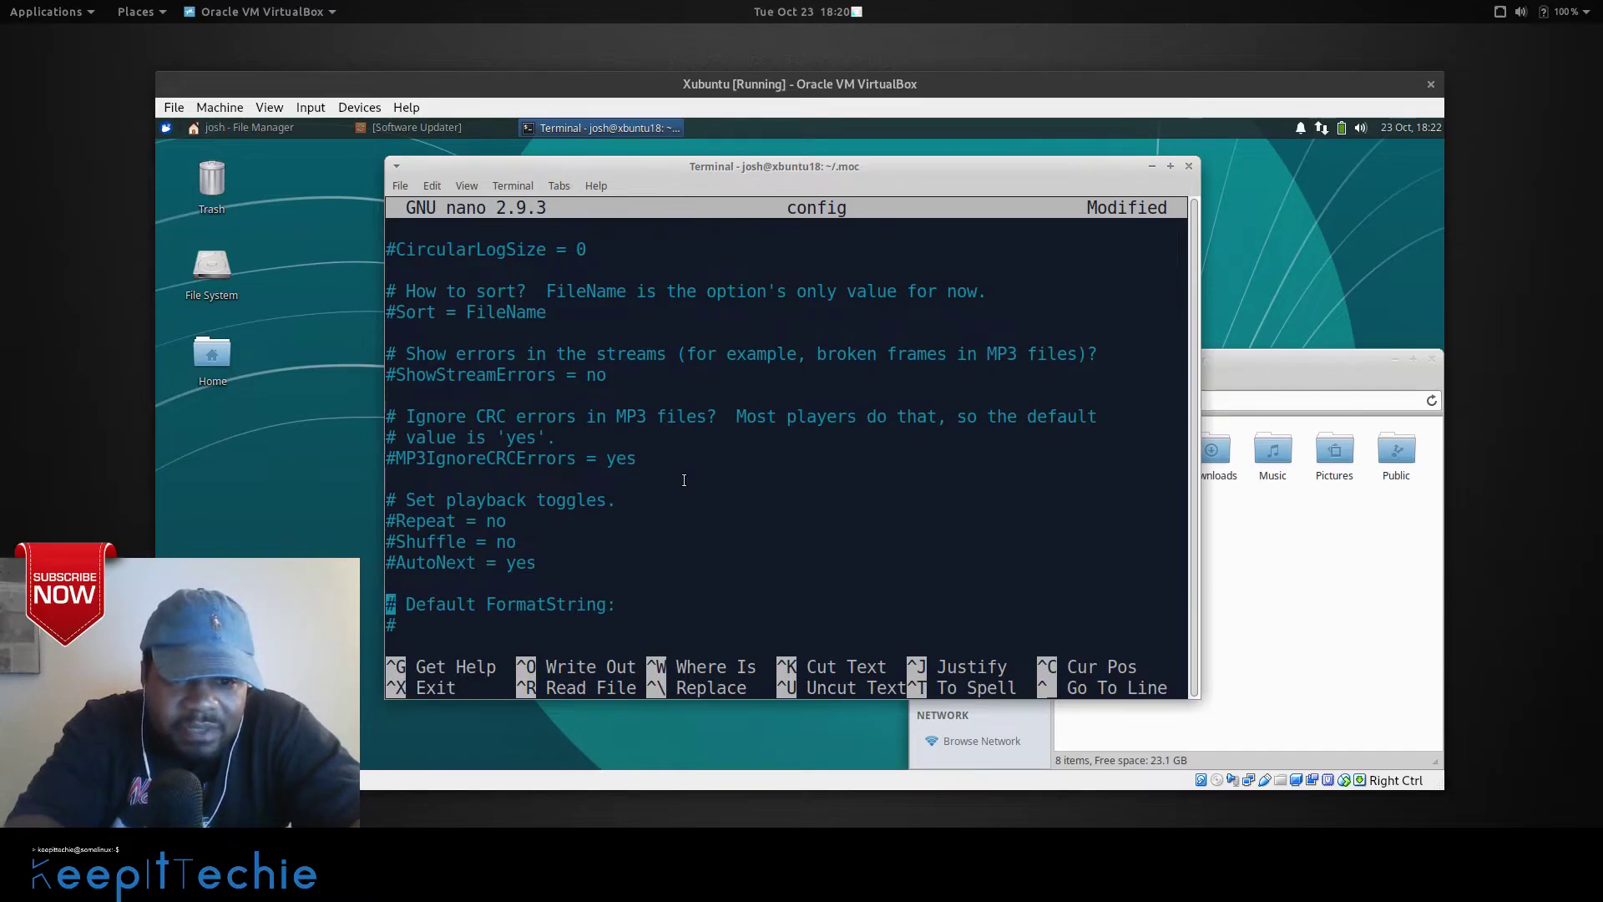
{"action": "key", "text": "Down"}
{"action": "key", "text": "Down"}
{"action": "key", "text": "Down"}
{"action": "key", "text": "Down"}
{"action": "key", "text": "Down"}
{"action": "key", "text": "Down"}
{"action": "key", "text": "Down"}
{"action": "key", "text": "Down"}
{"action": "key", "text": "Down"}
{"action": "key", "text": "Down"}
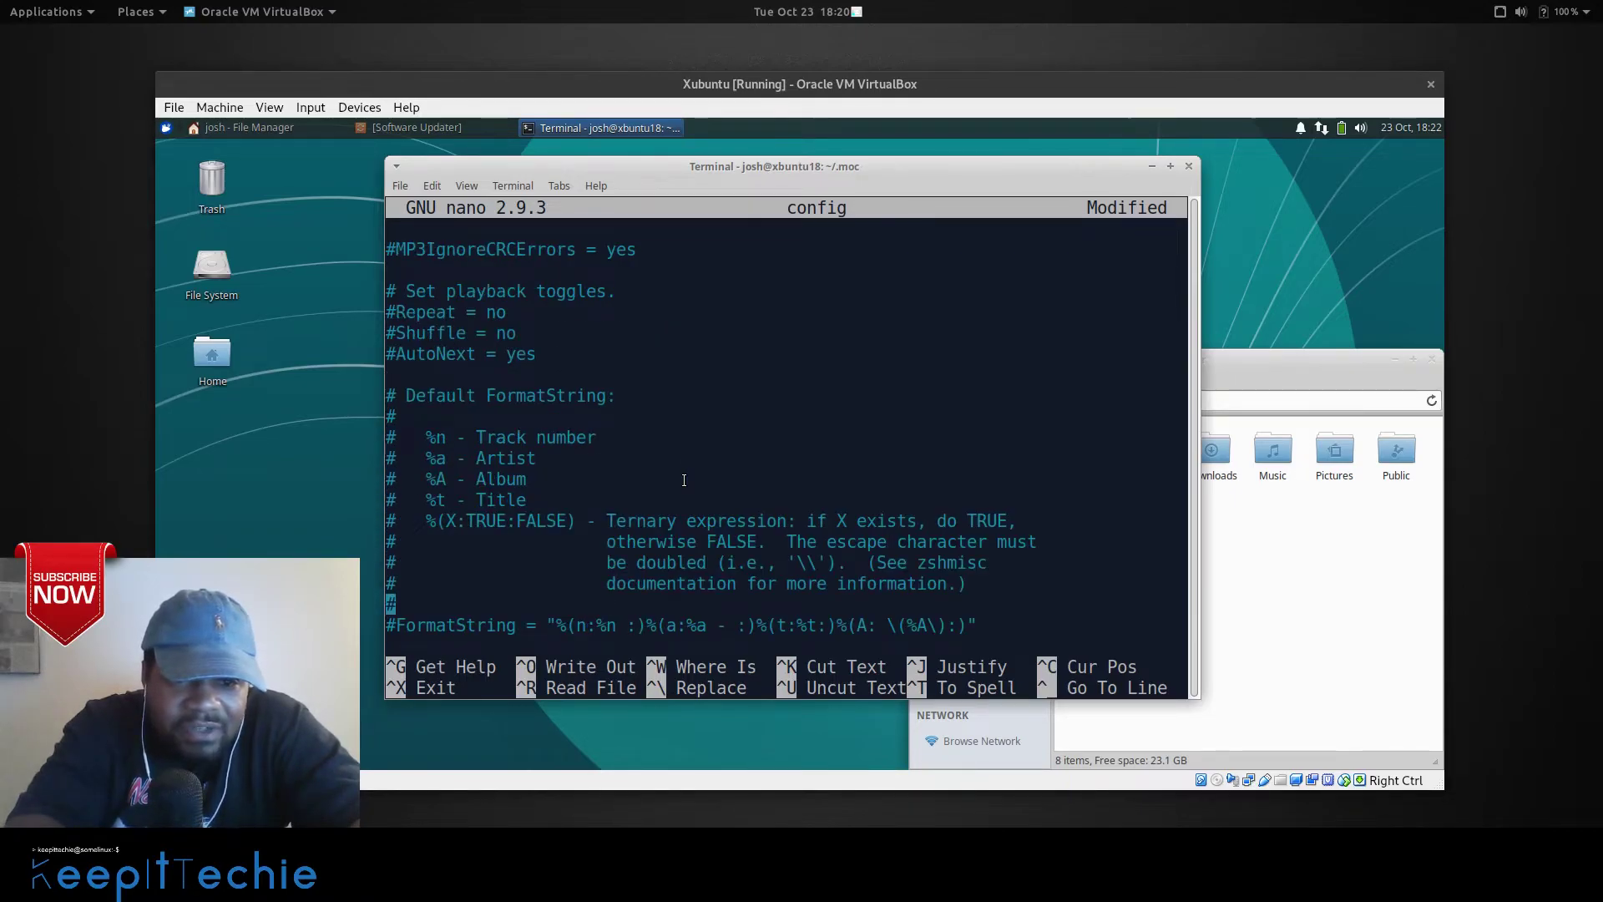
{"action": "key", "text": "Down"}
{"action": "key", "text": "Down"}
{"action": "key", "text": "Down"}
{"action": "key", "text": "Down"}
{"action": "key", "text": "Down"}
{"action": "key", "text": "Down"}
{"action": "key", "text": "Down"}
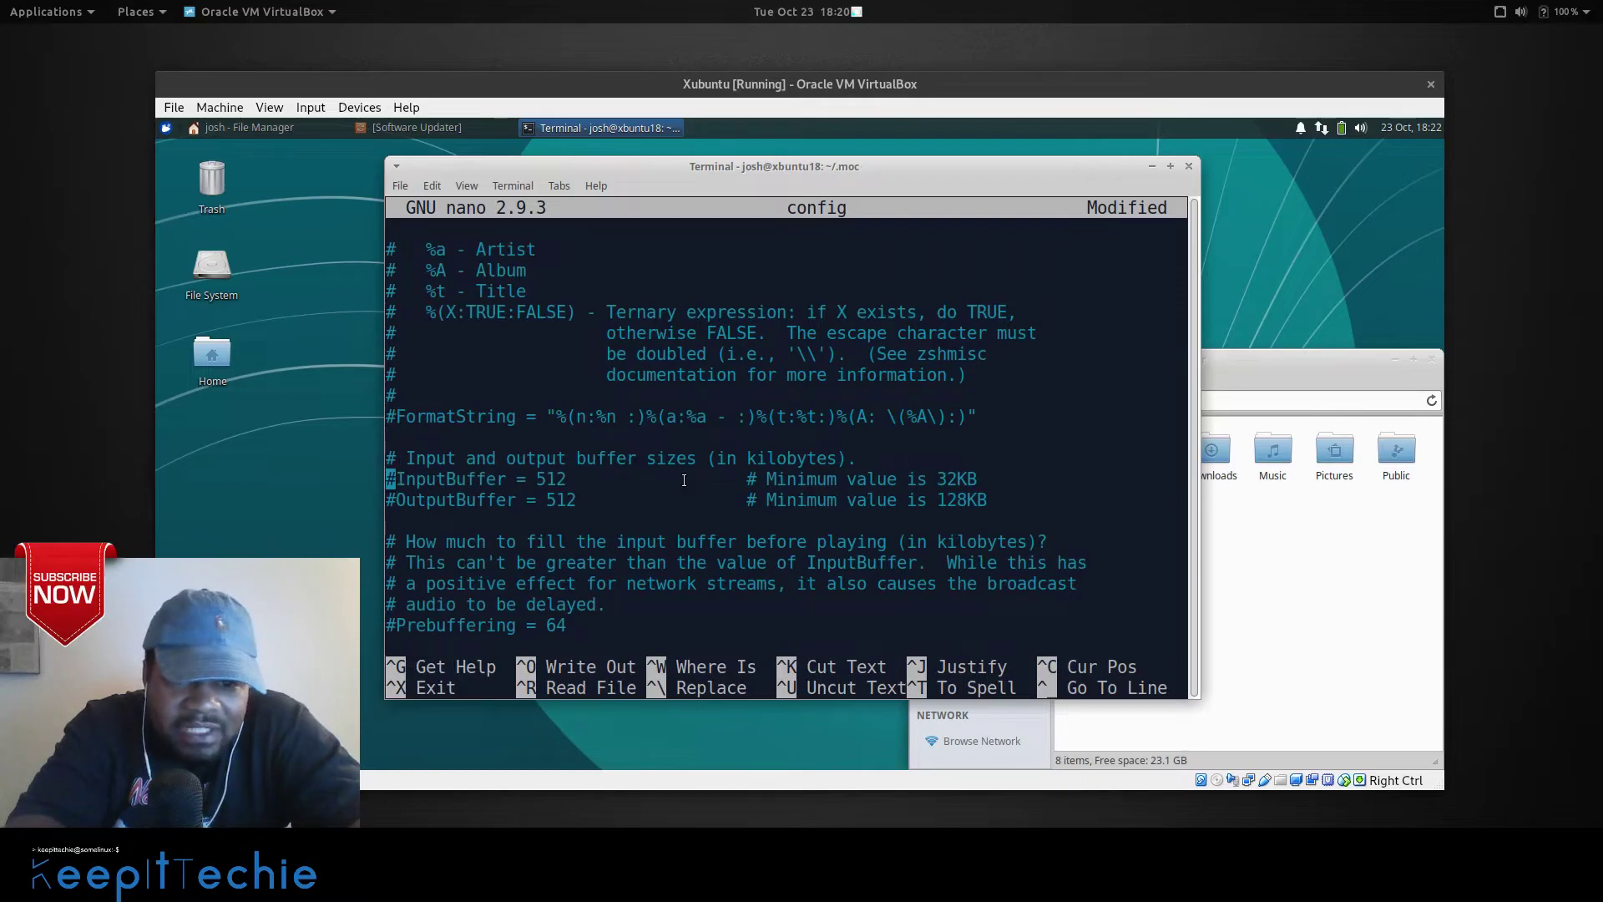
{"action": "key", "text": "Down"}
{"action": "key", "text": "Down"}
{"action": "key", "text": "Down"}
{"action": "key", "text": "Down"}
{"action": "key", "text": "Down"}
{"action": "key", "text": "Down"}
{"action": "key", "text": "Down"}
{"action": "key", "text": "Down"}
{"action": "key", "text": "Down"}
{"action": "key", "text": "Down"}
{"action": "key", "text": "Down"}
{"action": "key", "text": "Down"}
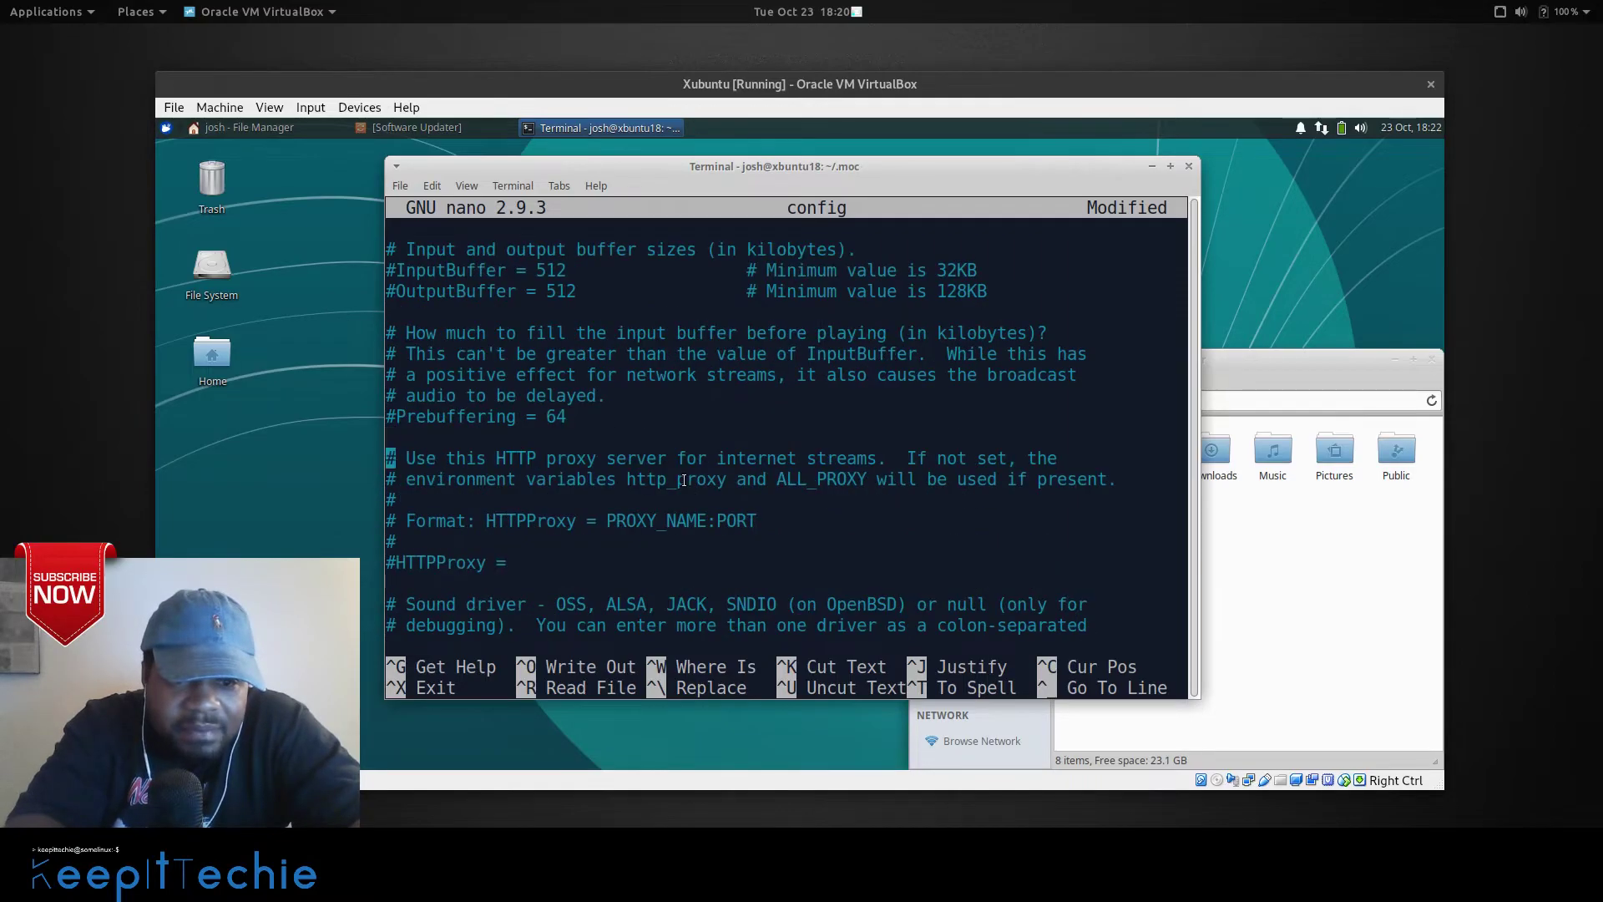
{"action": "key", "text": "Down"}
{"action": "key", "text": "Down"}
{"action": "key", "text": "Down"}
{"action": "key", "text": "Down"}
{"action": "key", "text": "Down"}
{"action": "key", "text": "Down"}
{"action": "key", "text": "Down"}
{"action": "key", "text": "Down"}
{"action": "key", "text": "Down"}
{"action": "key", "text": "Down"}
{"action": "key", "text": "Down"}
{"action": "key", "text": "Down"}
{"action": "key", "text": "Down"}
{"action": "key", "text": "Down"}
{"action": "key", "text": "Down"}
{"action": "key", "text": "Down"}
{"action": "key", "text": "Down"}
{"action": "key", "text": "Down"}
{"action": "key", "text": "Down"}
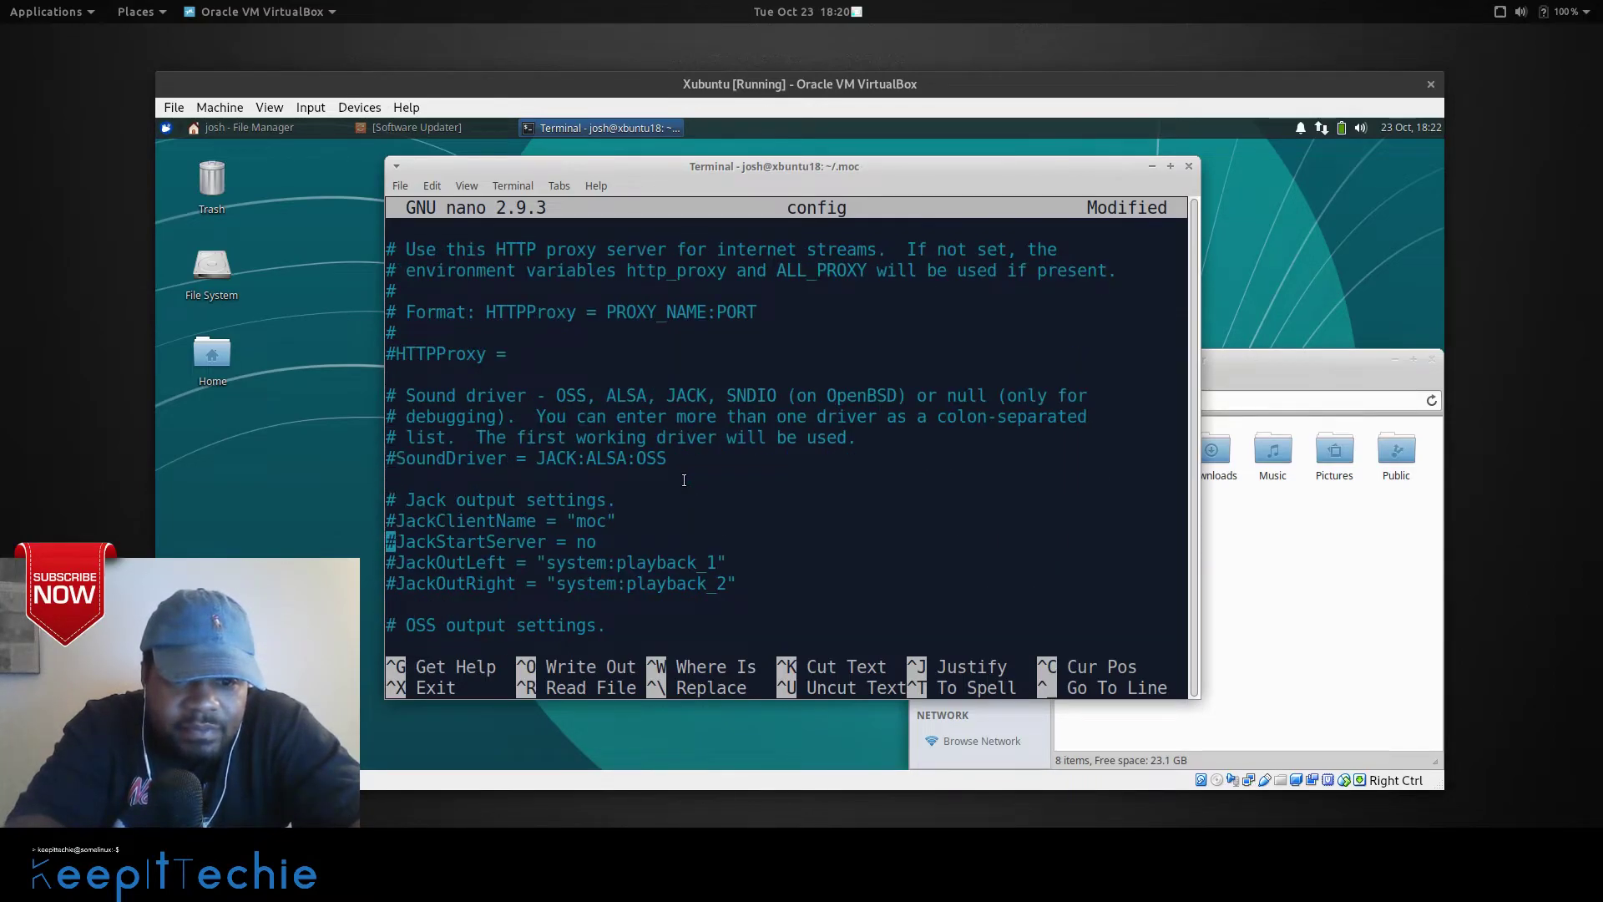
{"action": "key", "text": "Down"}
{"action": "key", "text": "Down"}
{"action": "key", "text": "Down"}
{"action": "key", "text": "Down"}
{"action": "key", "text": "Down"}
{"action": "key", "text": "Down"}
{"action": "key", "text": "Down"}
{"action": "key", "text": "Down"}
{"action": "key", "text": "Down"}
{"action": "key", "text": "Down"}
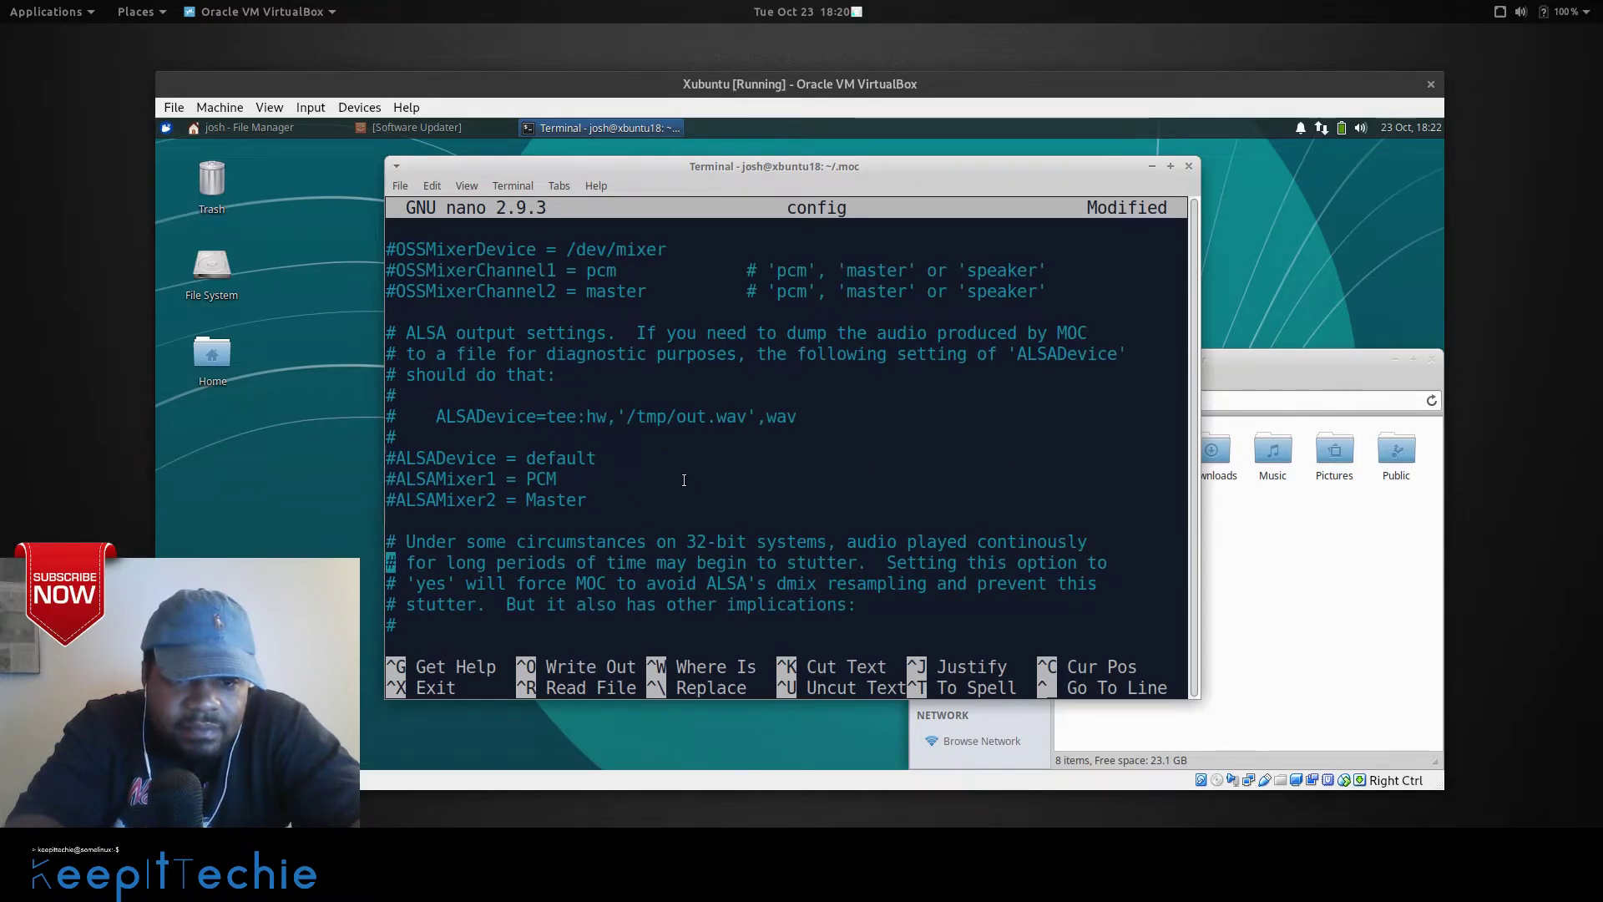
{"action": "key", "text": "Down"}
{"action": "key", "text": "Down"}
{"action": "key", "text": "Down"}
{"action": "key", "text": "Down"}
{"action": "key", "text": "Down"}
{"action": "key", "text": "Down"}
{"action": "key", "text": "Down"}
{"action": "key", "text": "Down"}
{"action": "key", "text": "Down"}
{"action": "key", "text": "Down"}
{"action": "key", "text": "Down"}
{"action": "key", "text": "Down"}
{"action": "key", "text": "Down"}
{"action": "key", "text": "Down"}
{"action": "key", "text": "Down"}
{"action": "key", "text": "Down"}
{"action": "key", "text": "Down"}
{"action": "key", "text": "Down"}
{"action": "key", "text": "Down"}
{"action": "key", "text": "Down"}
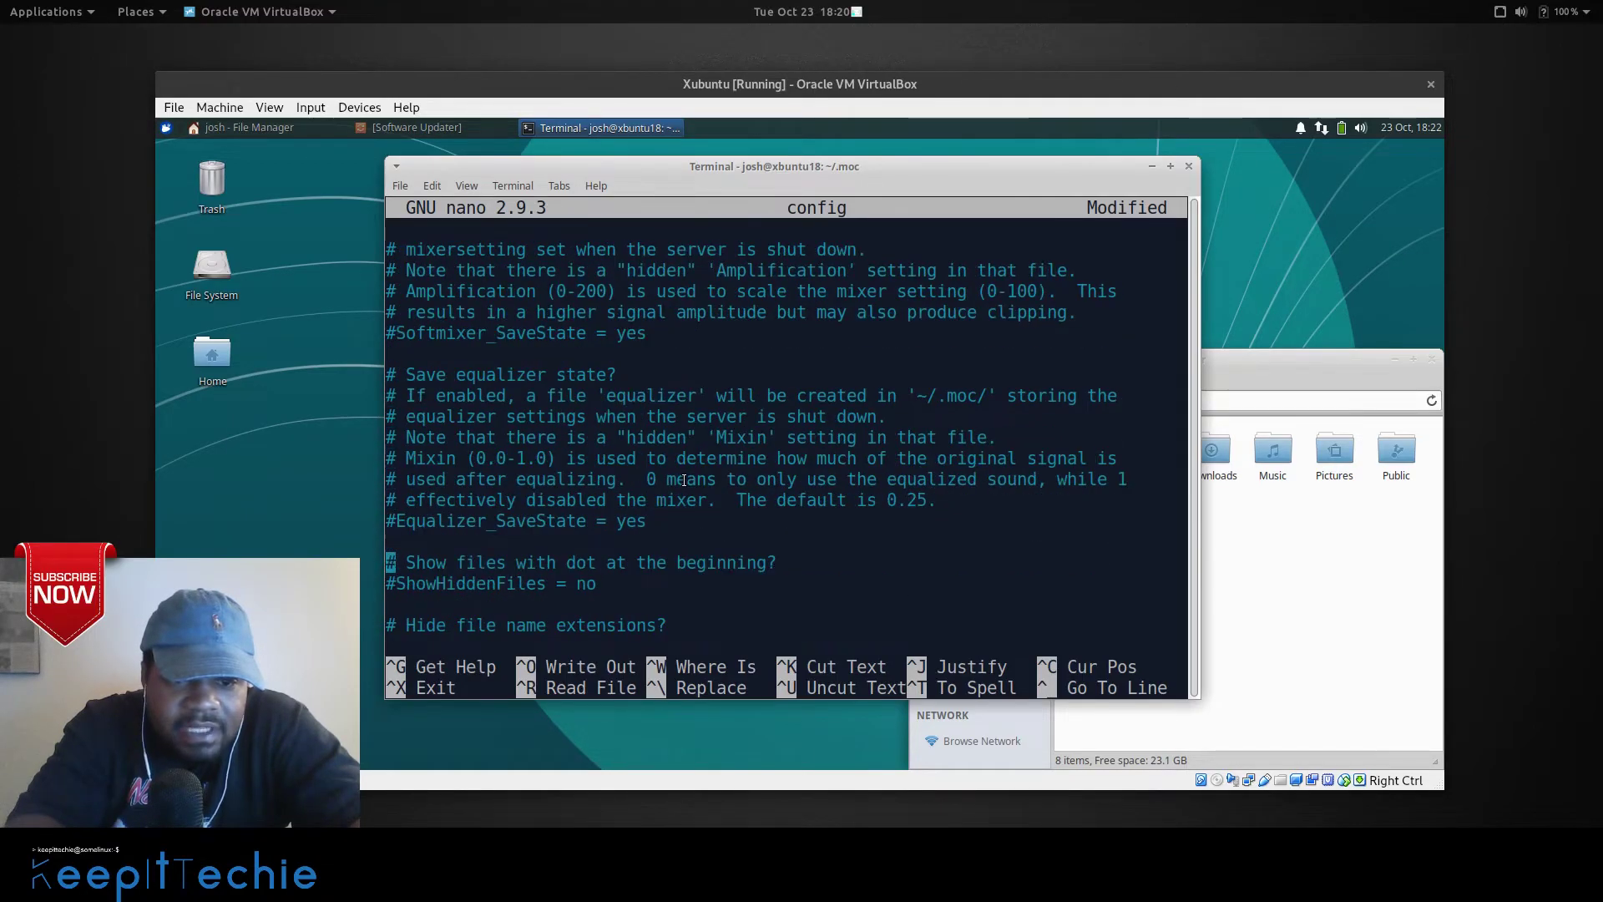
{"action": "key", "text": "Down"}
{"action": "key", "text": "Down"}
{"action": "key", "text": "Down"}
{"action": "key", "text": "Down"}
{"action": "key", "text": "Down"}
{"action": "key", "text": "Down"}
{"action": "key", "text": "Down"}
{"action": "key", "text": "Down"}
{"action": "key", "text": "Down"}
{"action": "key", "text": "Down"}
{"action": "key", "text": "Down"}
{"action": "key", "text": "Down"}
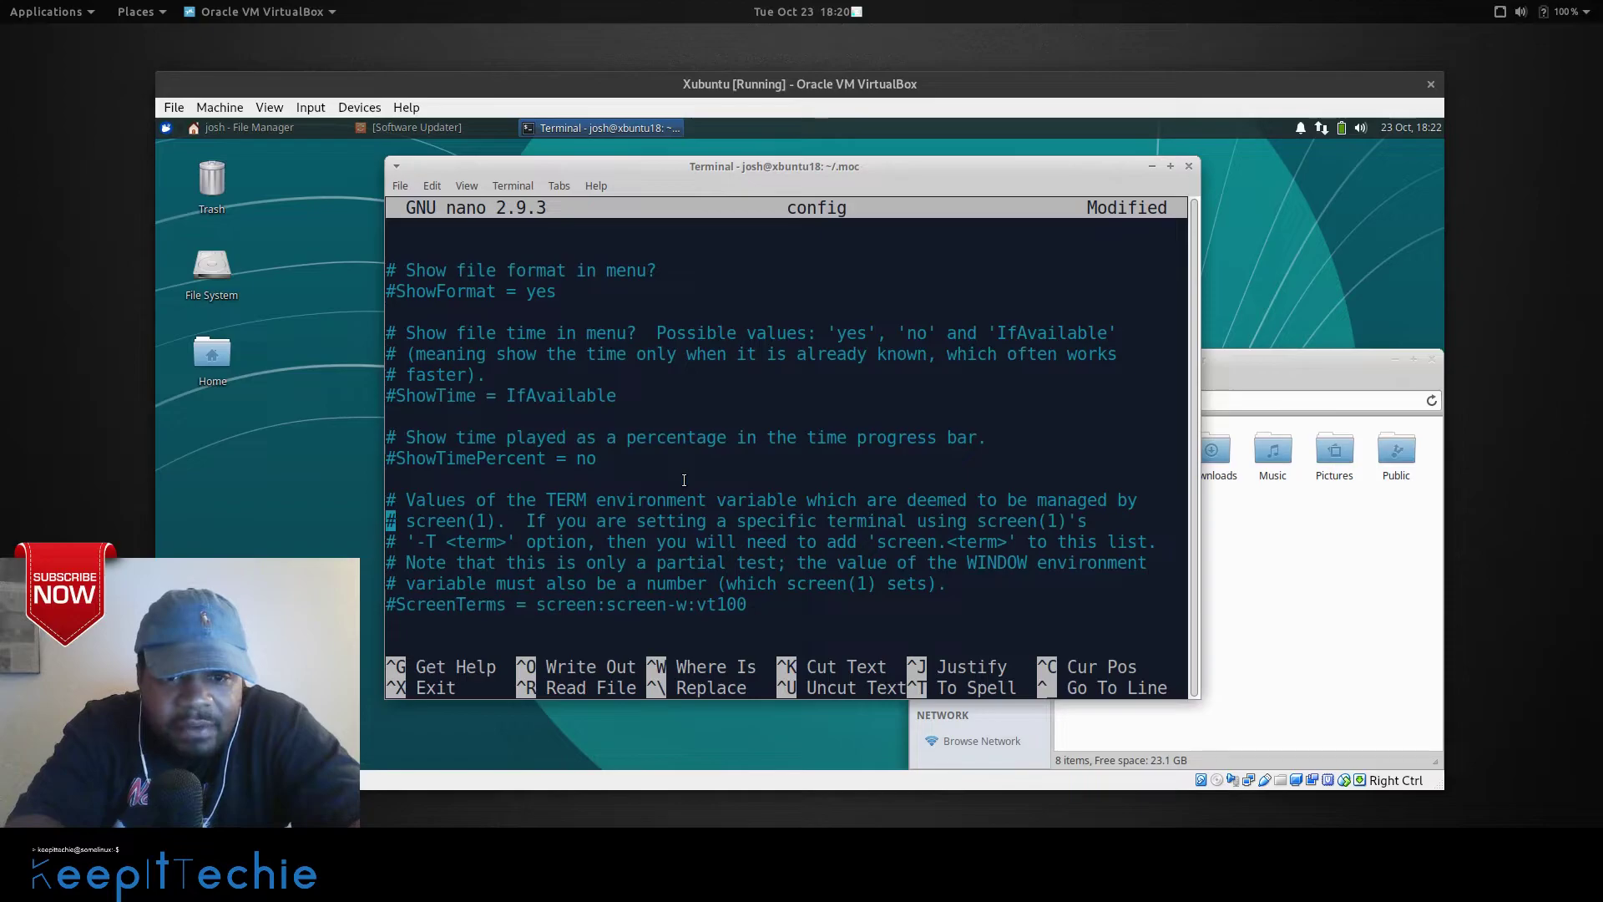
Look through the config options after ShowTimePercent, from ScreenTerms through the theme settings to AutoLoadLyrics.
{"action": "key", "text": "Down"}
{"action": "key", "text": "Down"}
{"action": "key", "text": "Down"}
{"action": "key", "text": "Down"}
{"action": "key", "text": "Down"}
{"action": "key", "text": "Down"}
{"action": "key", "text": "Down"}
{"action": "key", "text": "Down"}
{"action": "key", "text": "Down"}
{"action": "key", "text": "Down"}
{"action": "key", "text": "Down"}
{"action": "key", "text": "Down"}
{"action": "key", "text": "Down"}
{"action": "key", "text": "Down"}
{"action": "key", "text": "Down"}
{"action": "key", "text": "Down"}
{"action": "key", "text": "Down"}
{"action": "key", "text": "Down"}
{"action": "key", "text": "Down"}
{"action": "key", "text": "Down"}
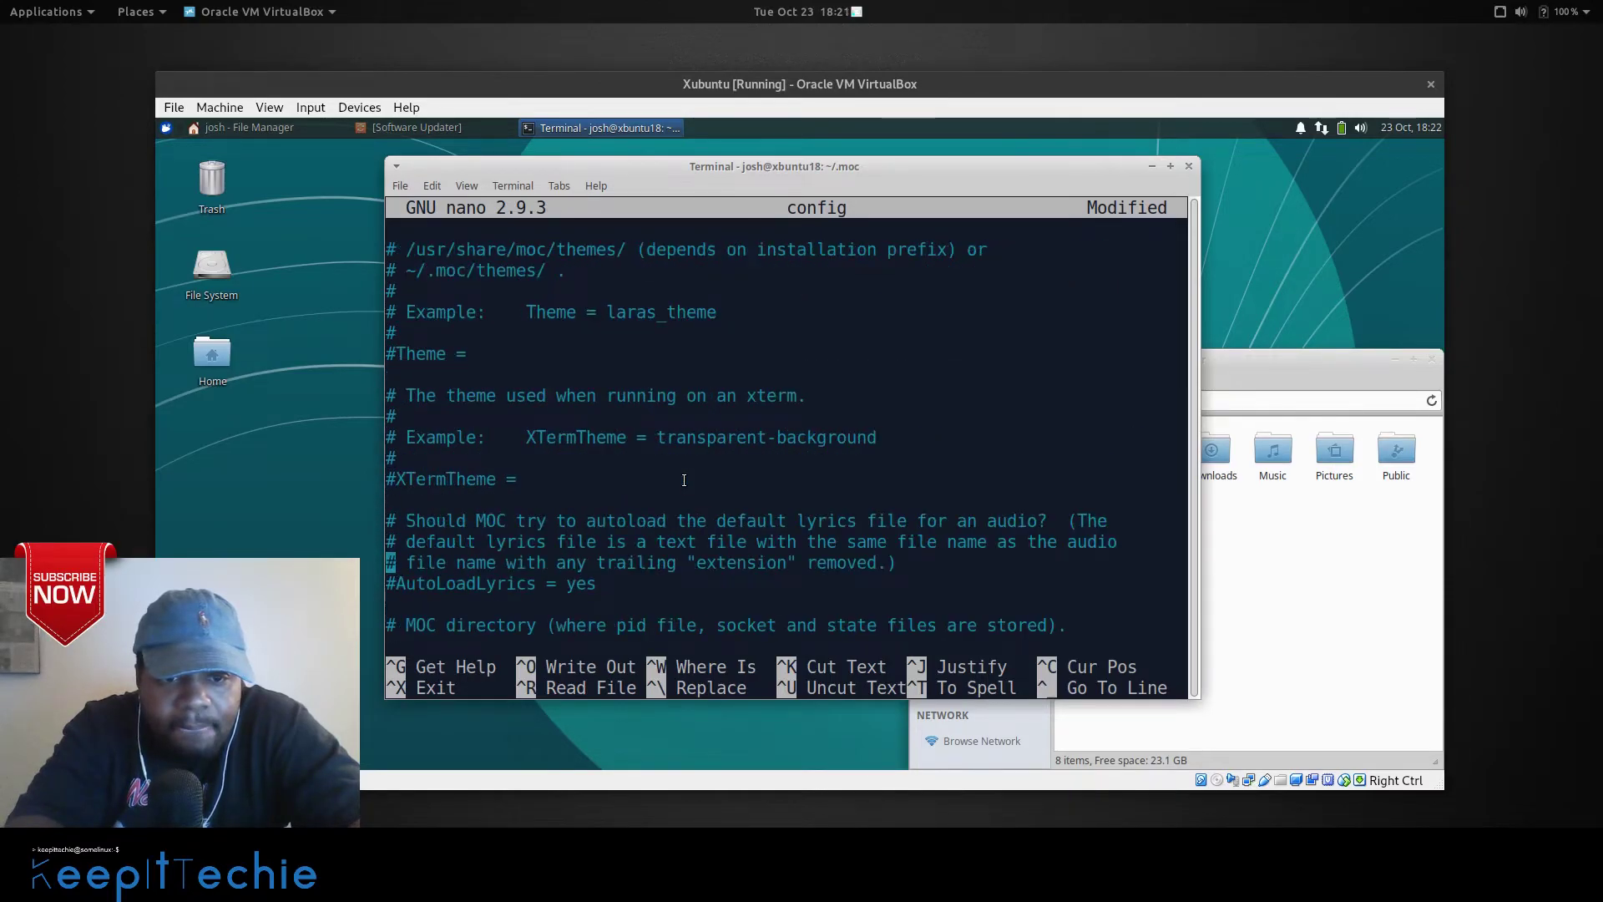
Return to the Theme option and review its description of where theme files are located.
{"action": "key", "text": "Up"}
{"action": "key", "text": "Up"}
{"action": "key", "text": "Up"}
{"action": "key", "text": "Up"}
{"action": "key", "text": "Up"}
{"action": "key", "text": "Up"}
{"action": "key", "text": "Up"}
{"action": "key", "text": "Up"}
{"action": "key", "text": "Up"}
{"action": "key", "text": "Up"}
{"action": "key", "text": "Up"}
{"action": "key", "text": "Up"}
{"action": "key", "text": "Up"}
{"action": "key", "text": "Up"}
{"action": "key", "text": "Up"}
{"action": "key", "text": "Up"}
{"action": "key", "text": "Up"}
{"action": "key", "text": "Up"}
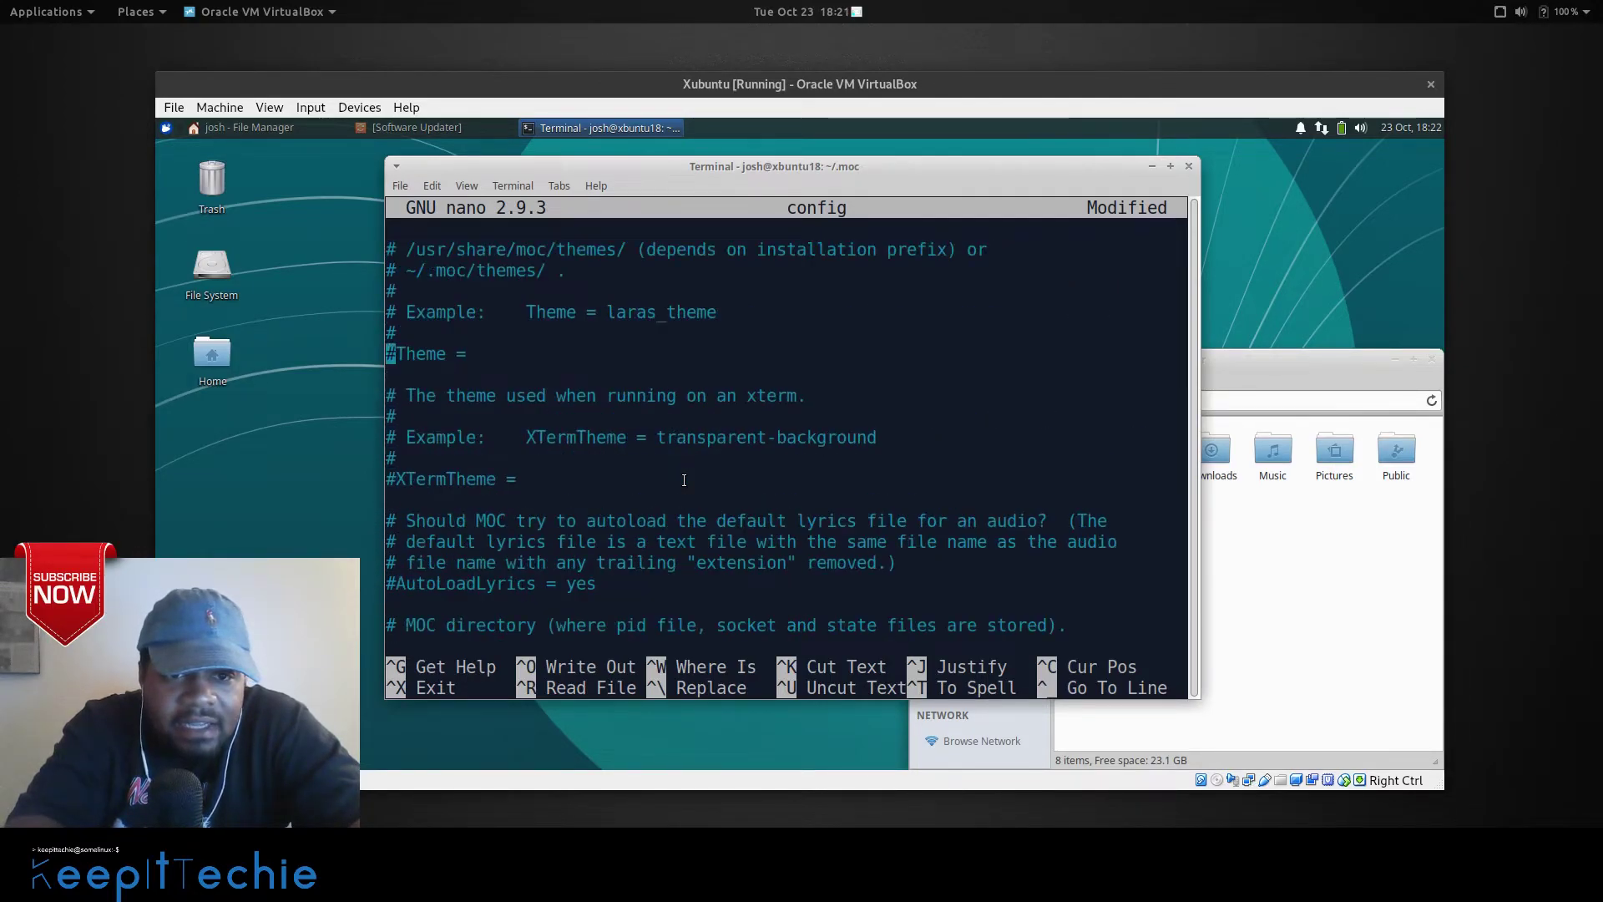
{"action": "key", "text": "Up"}
{"action": "key", "text": "Up"}
{"action": "key", "text": "Up"}
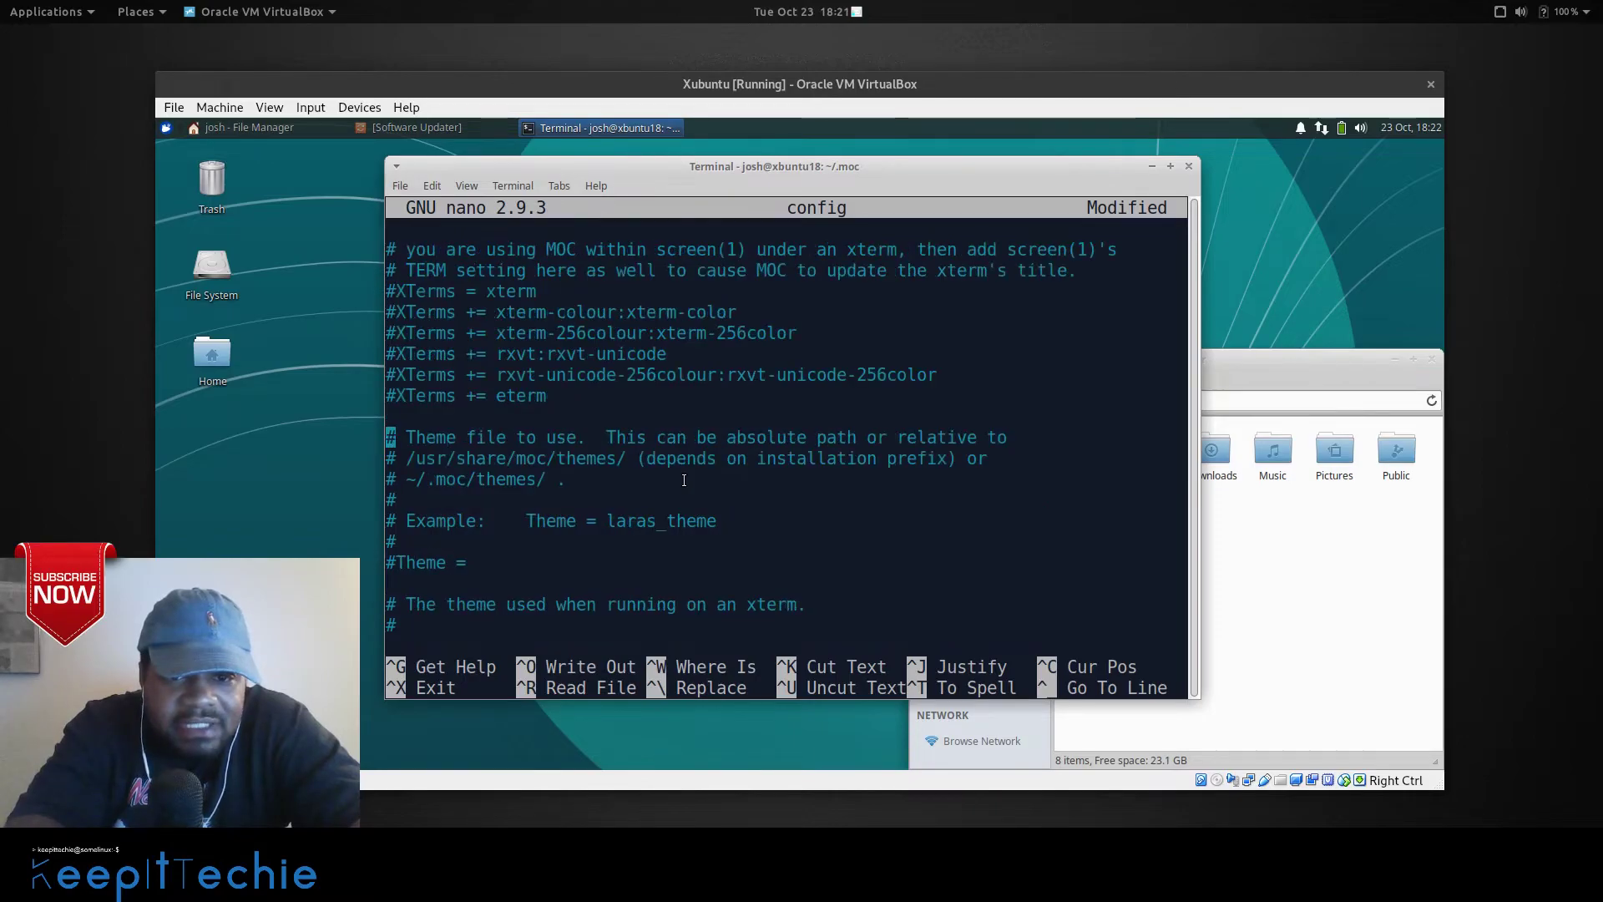
Uncomment the Theme line in the config file and place the cursor after its equals sign.
{"action": "key", "text": "Down"}
{"action": "key", "text": "Down"}
{"action": "key", "text": "Down"}
{"action": "key", "text": "Down"}
{"action": "key", "text": "Down"}
{"action": "key", "text": "Down"}
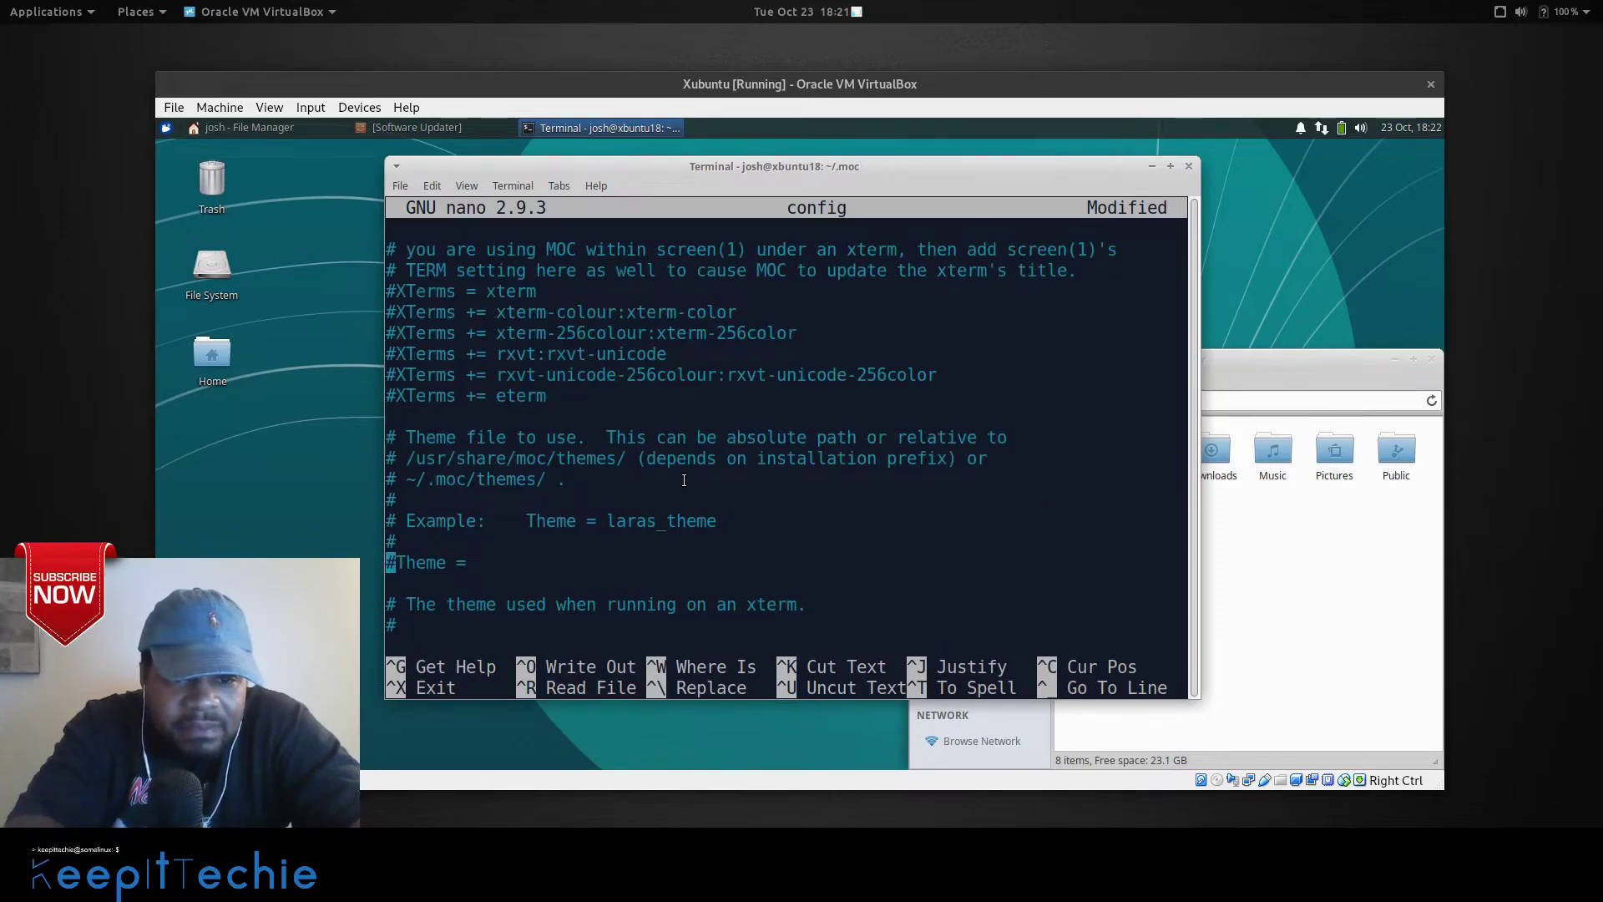
{"action": "key", "text": "Delete"}
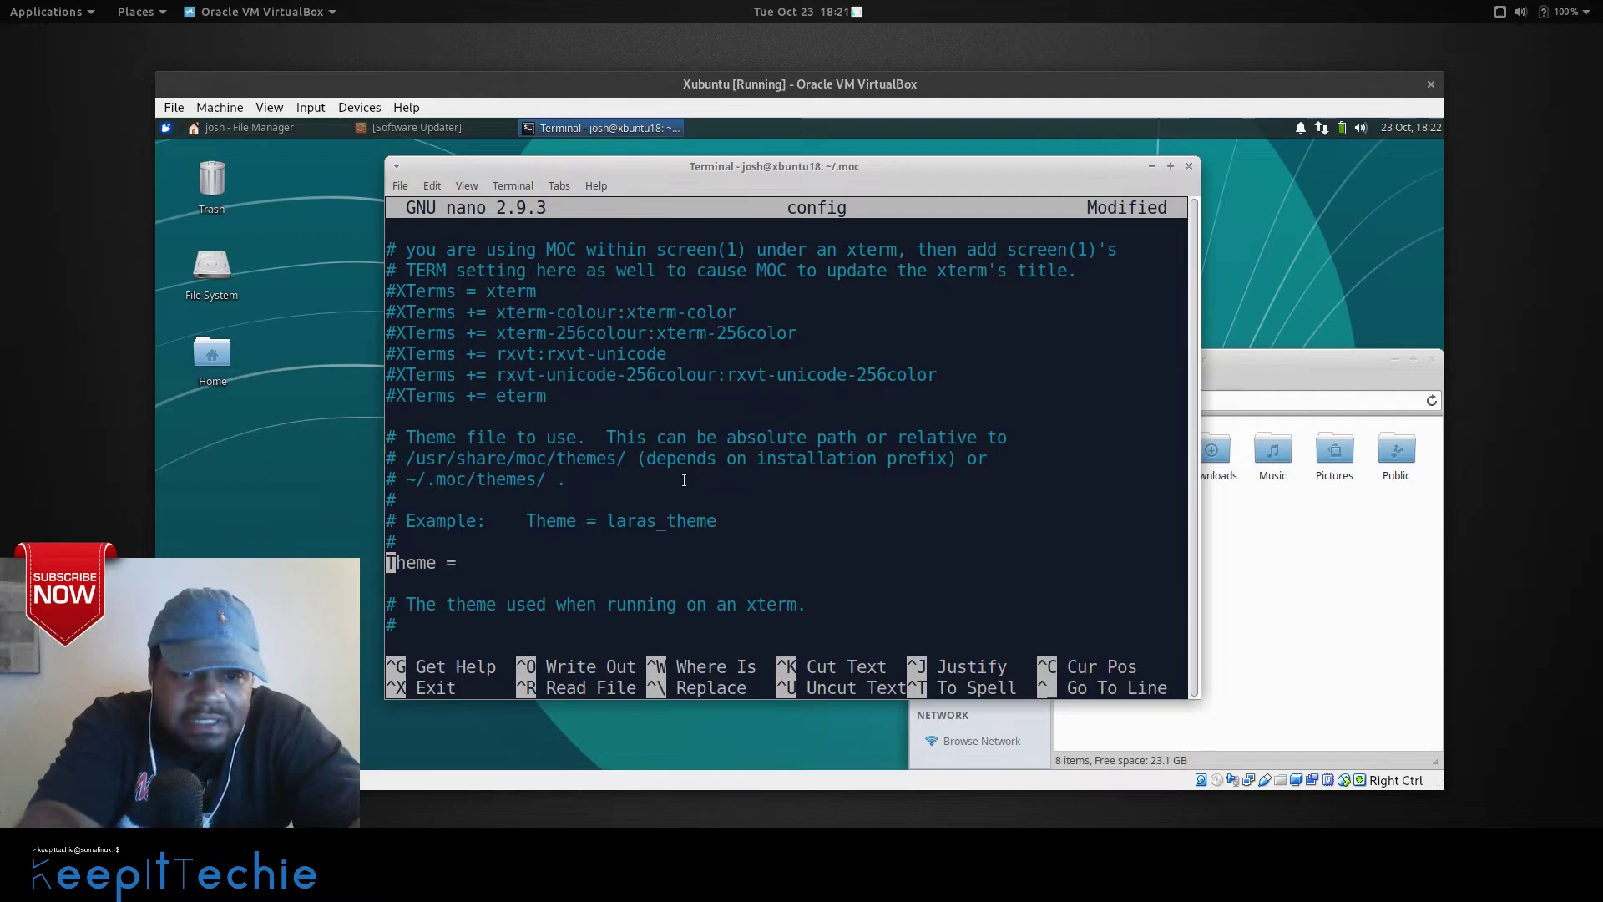
{"action": "key", "text": "Right"}
{"action": "key", "text": "Right"}
{"action": "key", "text": "Right"}
{"action": "key", "text": "Right"}
{"action": "key", "text": "Right"}
{"action": "key", "text": "Right"}
{"action": "key", "text": "Right"}
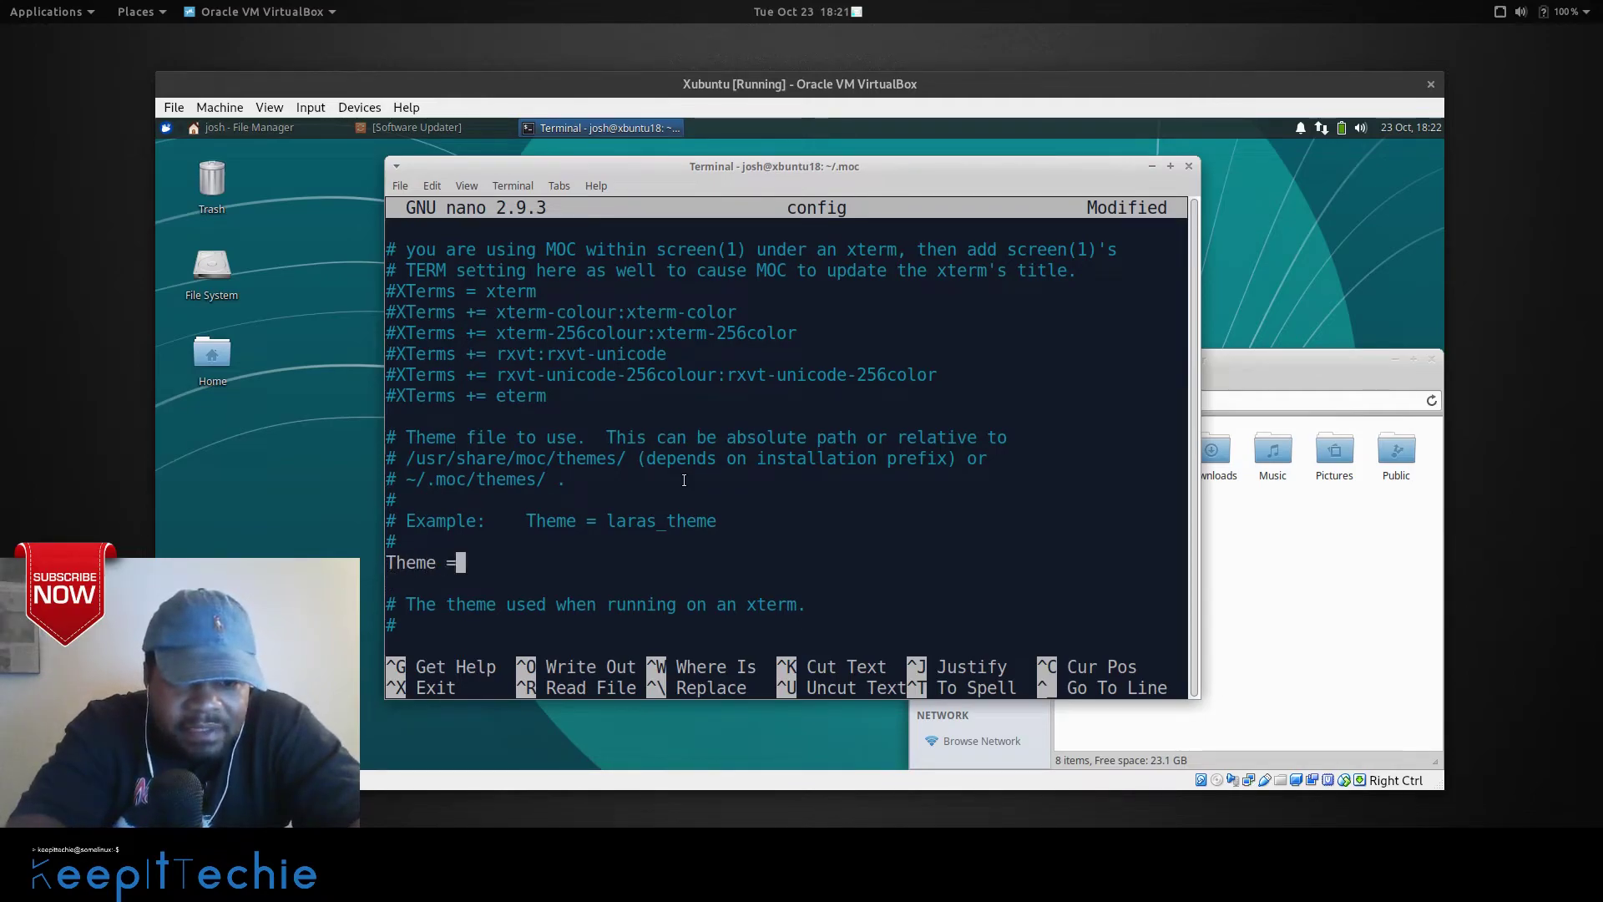
Check the XTermTheme option and its example below the Theme line, ending back on the Theme line.
{"action": "key", "text": "Down"}
{"action": "key", "text": "Down"}
{"action": "key", "text": "Down"}
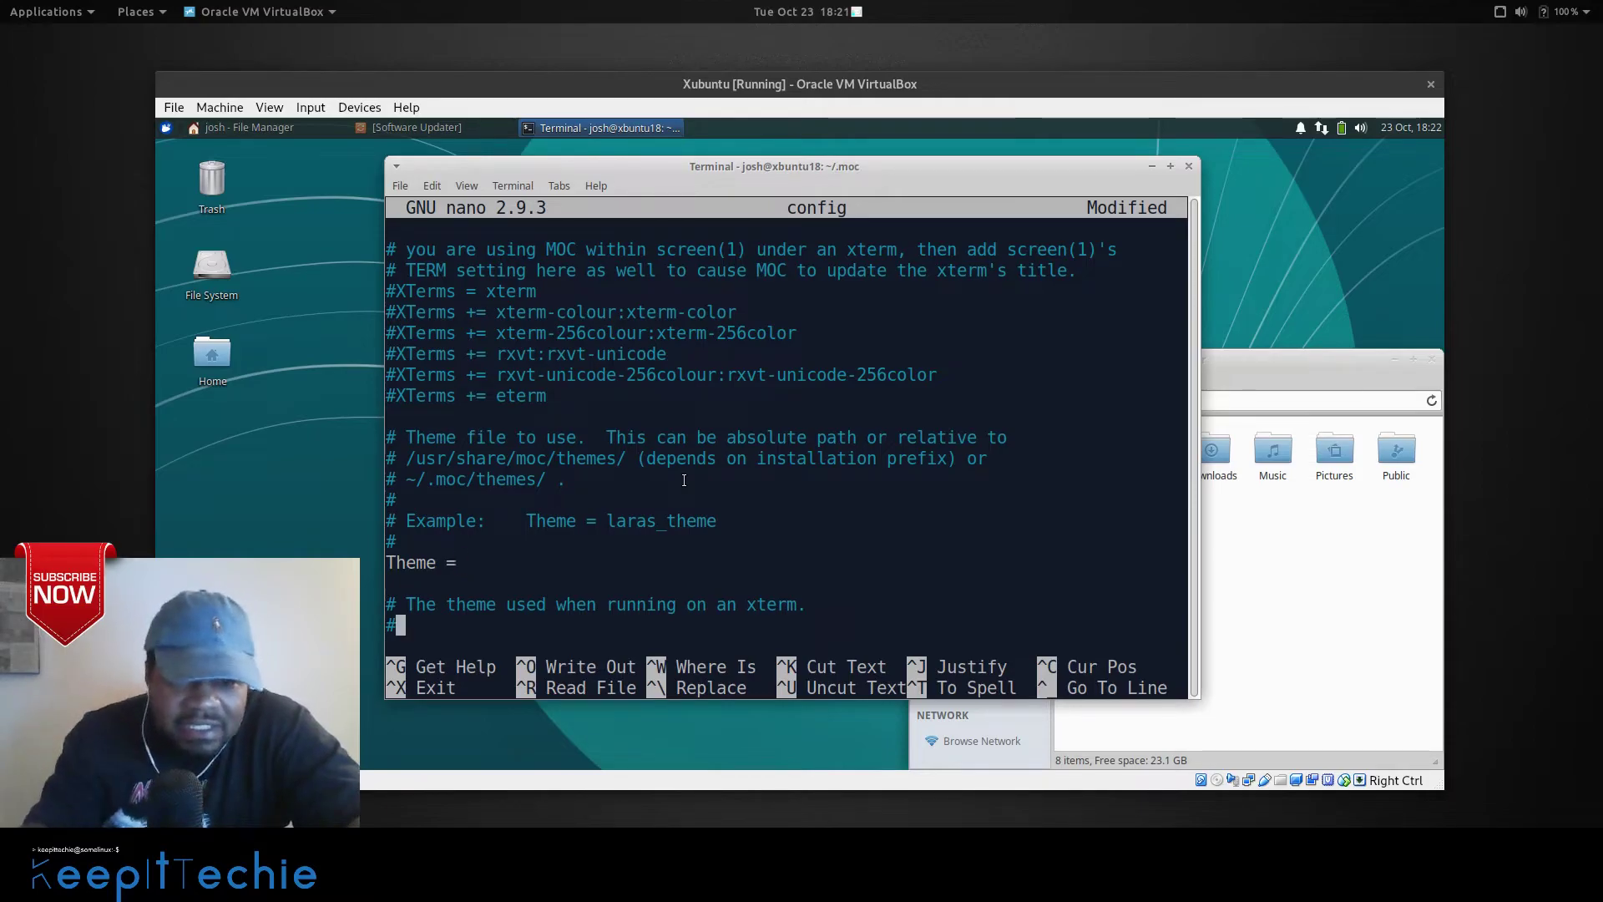
{"action": "key", "text": "Up"}
{"action": "key", "text": "Up"}
{"action": "key", "text": "Up"}
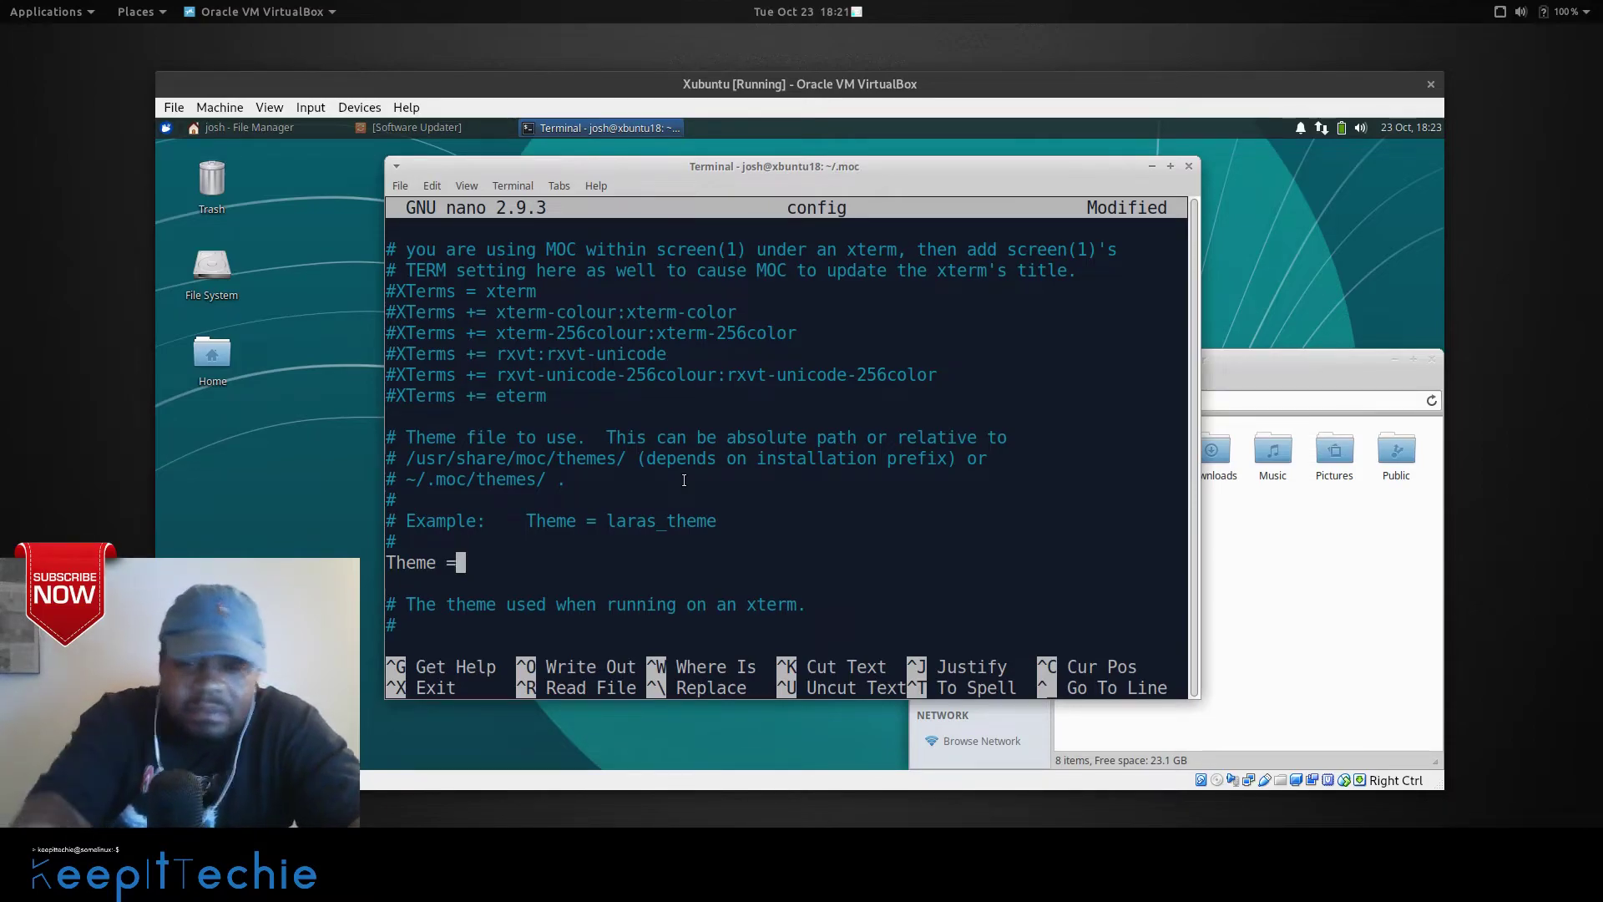
{"action": "key", "text": "Down"}
{"action": "key", "text": "Down"}
{"action": "key", "text": "Down"}
{"action": "key", "text": "Down"}
{"action": "key", "text": "Down"}
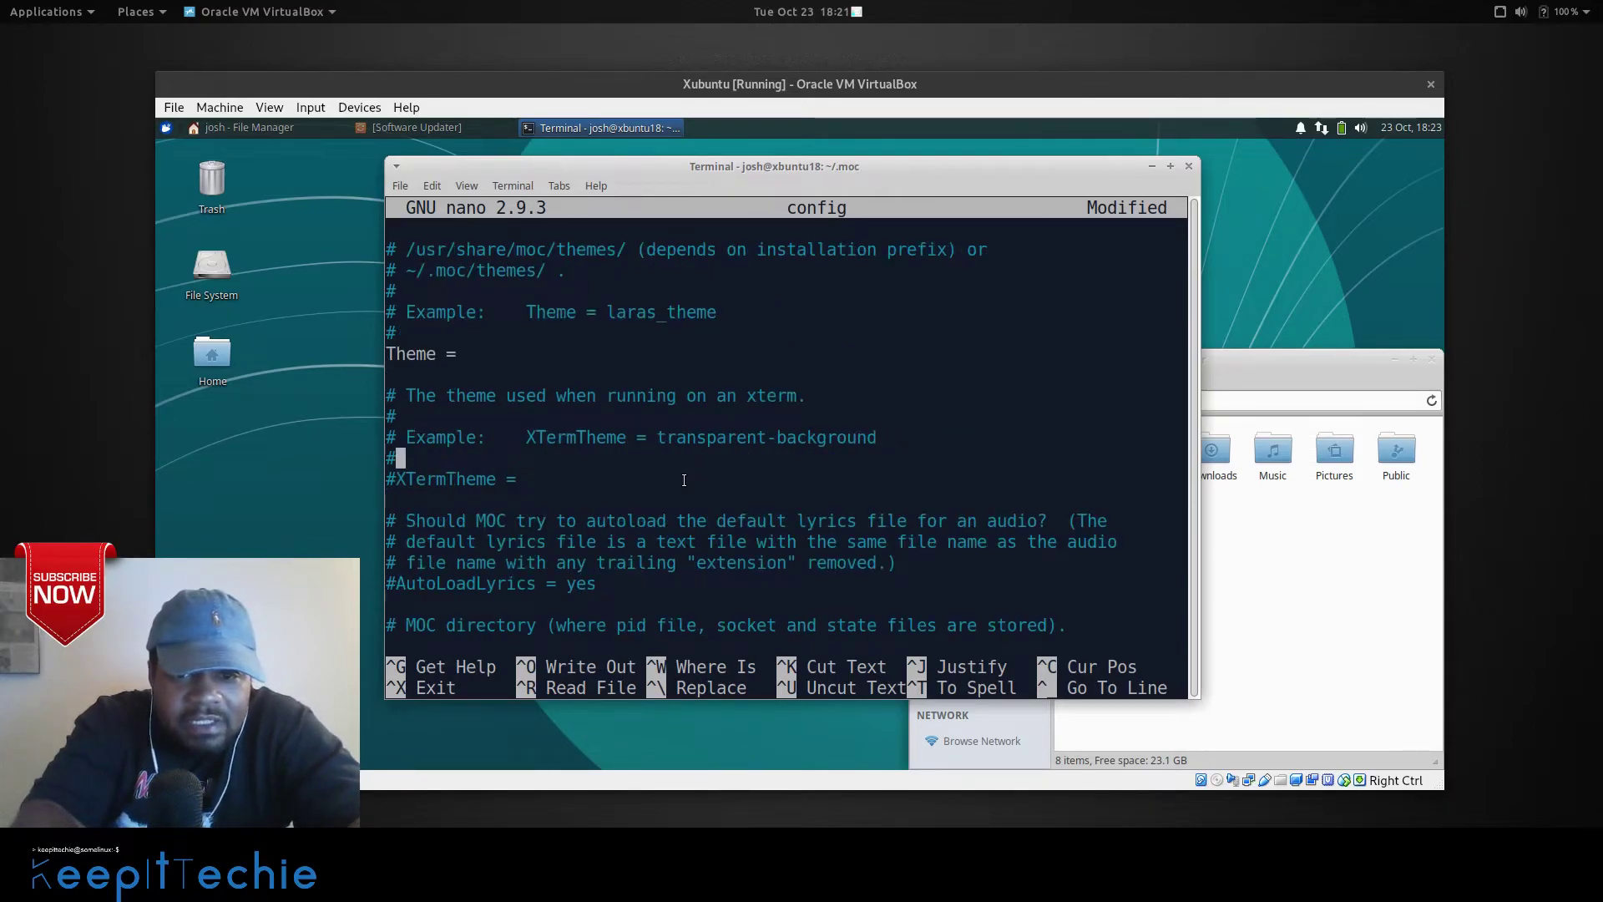
{"action": "key", "text": "Up"}
{"action": "key", "text": "Up"}
{"action": "key", "text": "Up"}
{"action": "key", "text": "Up"}
{"action": "key", "text": "Up"}
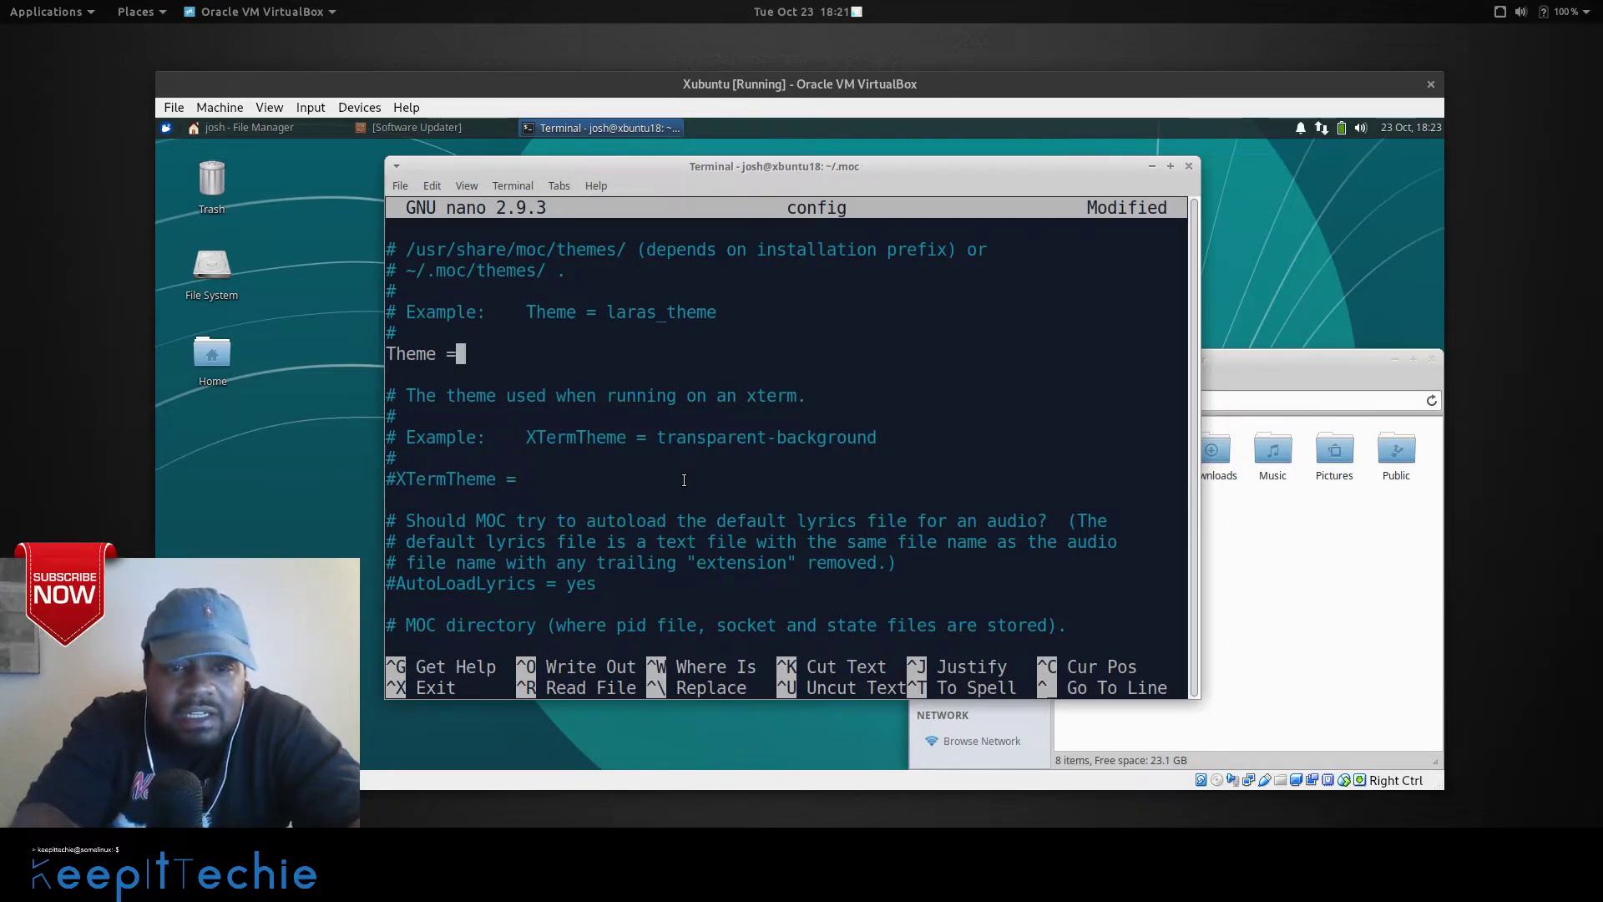
Switch to the File Manager and open the /usr/share folder from the file system root.
{"action": "left_click", "coordinate": [1270, 608]}
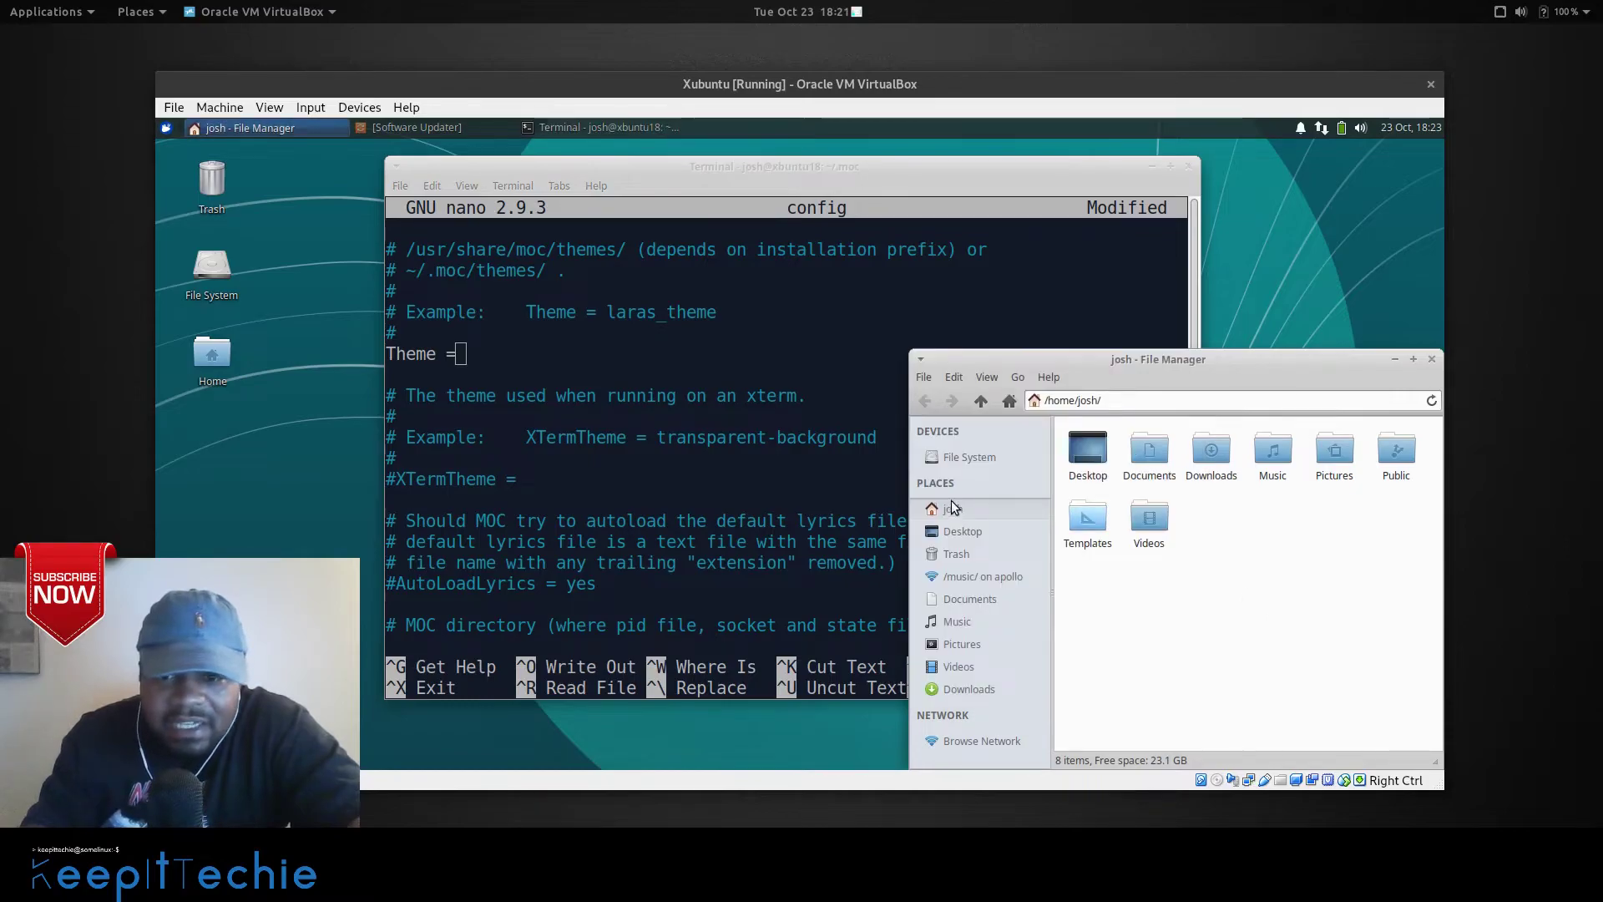
{"action": "left_click", "coordinate": [961, 458]}
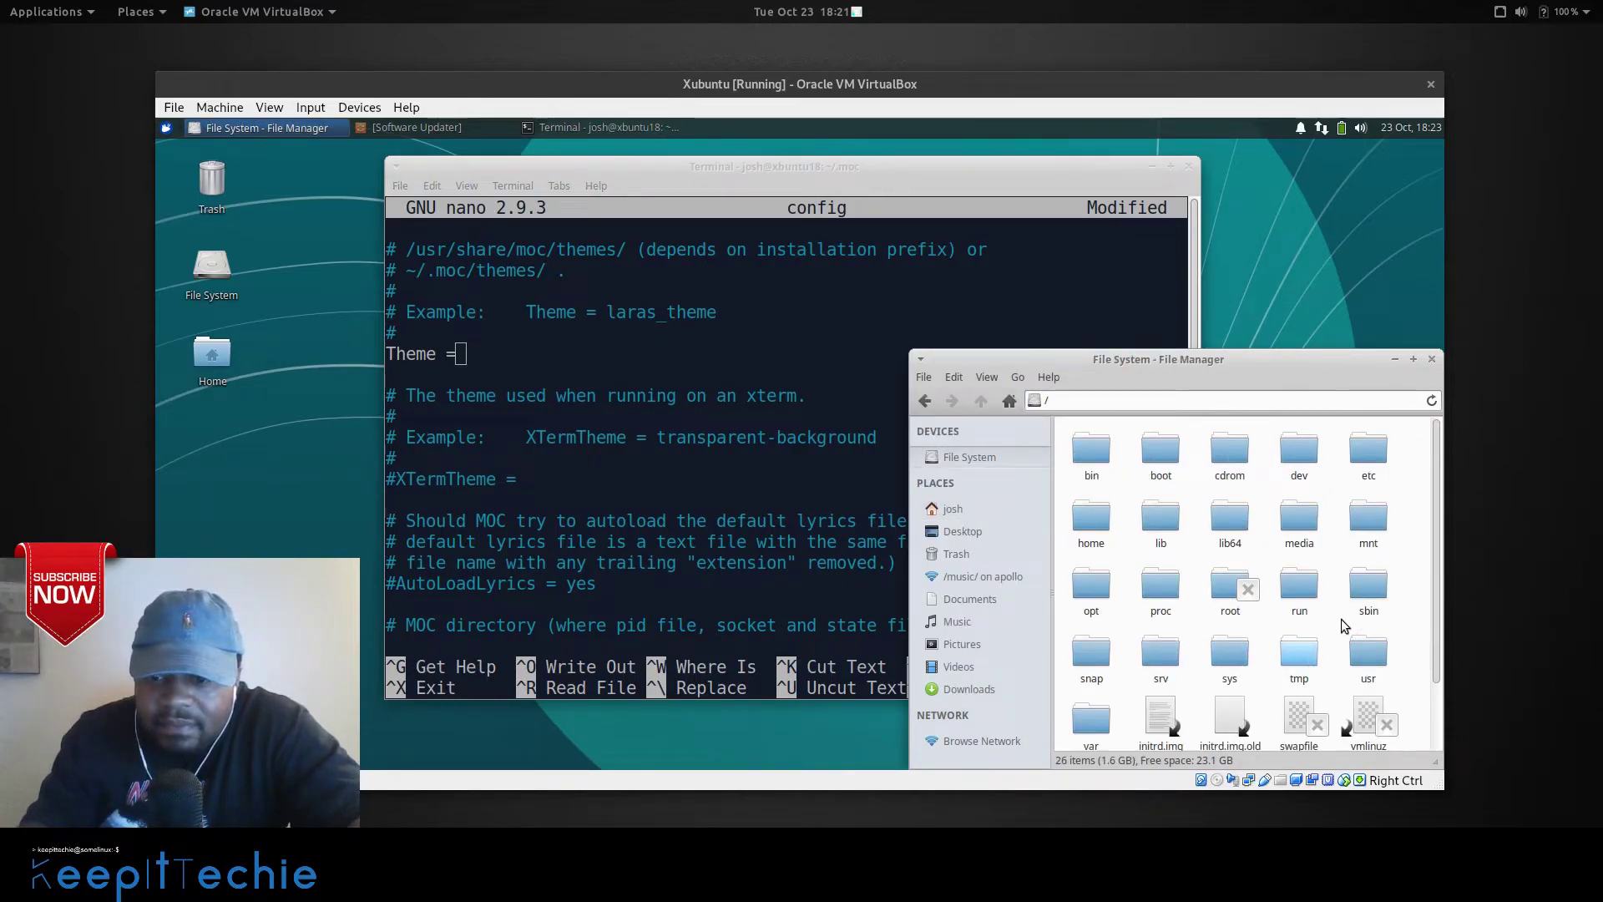
{"action": "double_click", "coordinate": [1366, 656]}
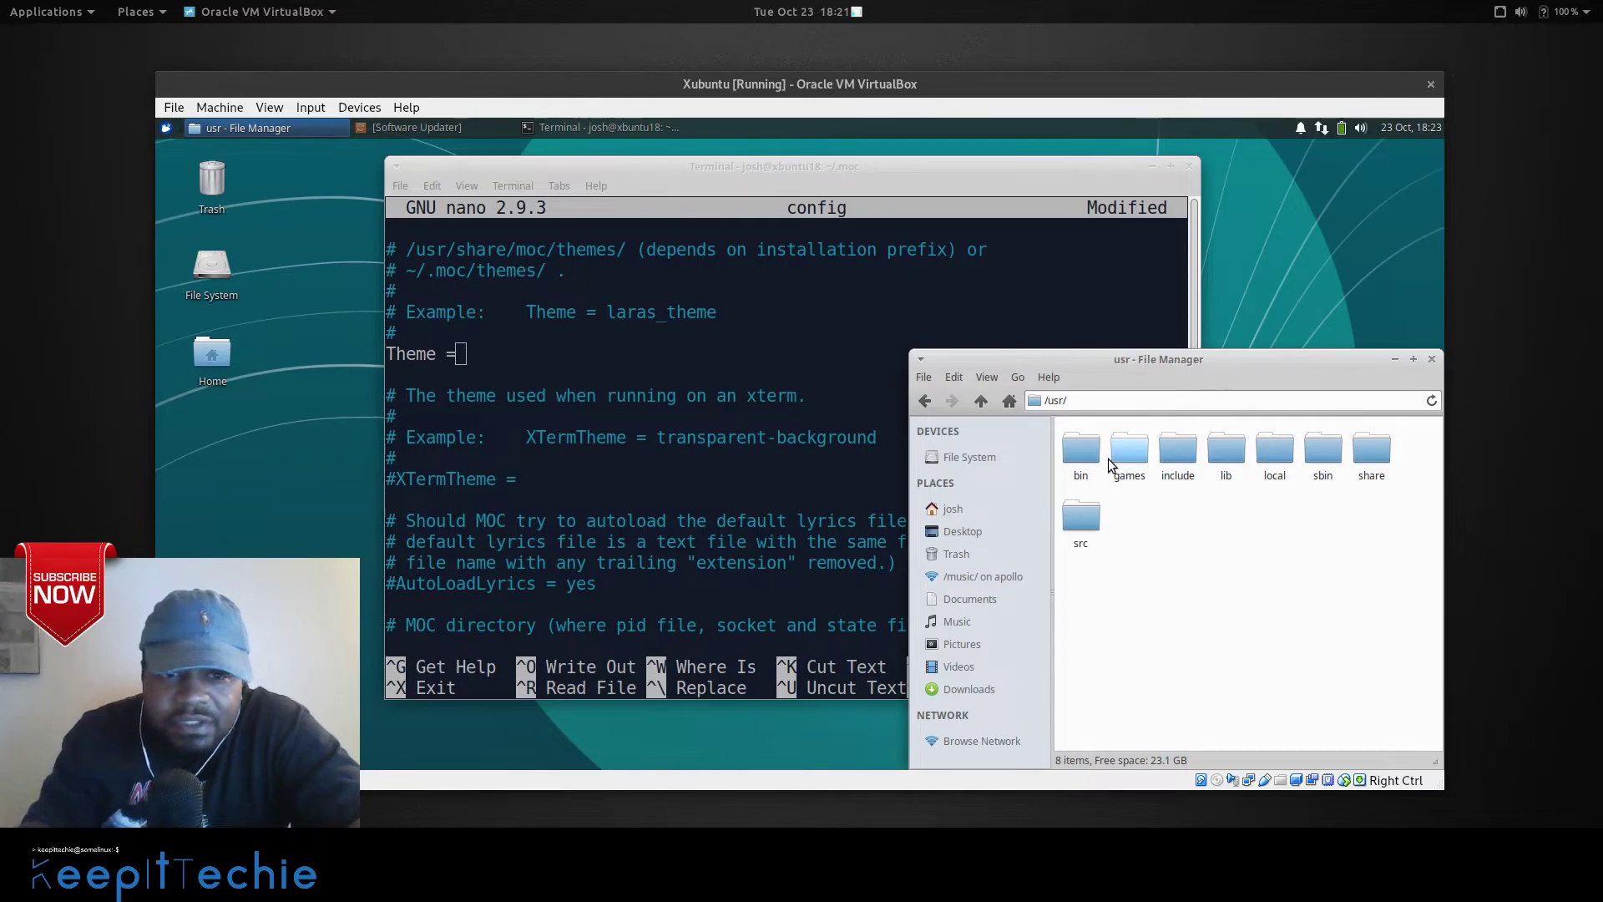
{"action": "double_click", "coordinate": [1361, 454]}
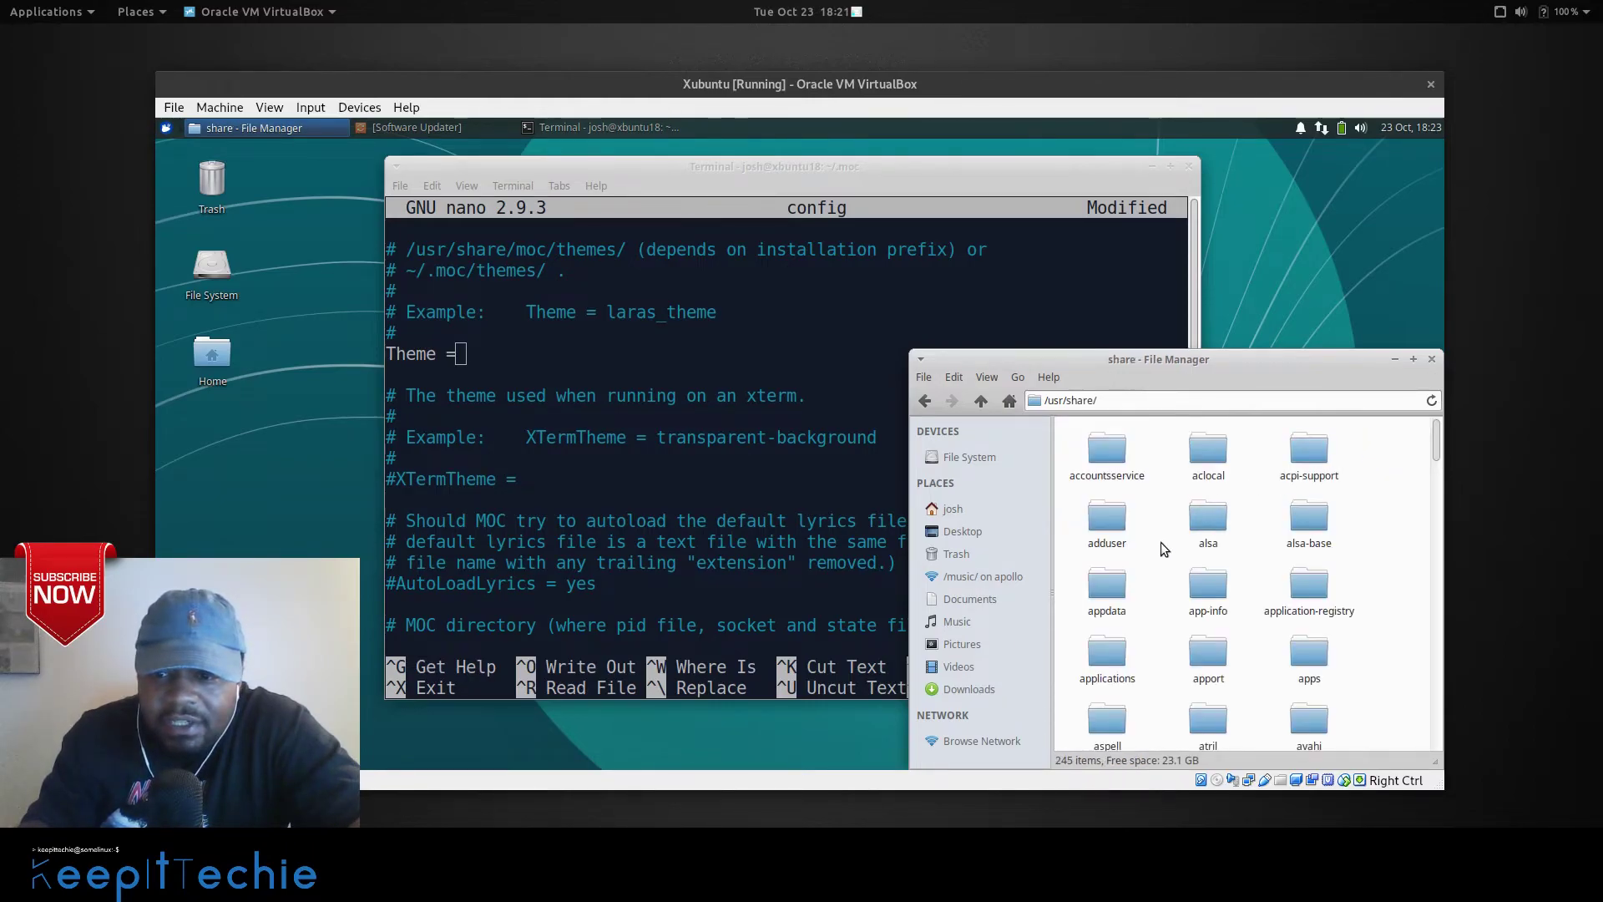
Find the moc folder within /usr/share and open its themes folder to check the available theme names.
{"action": "scroll", "coordinate": [1189, 650], "scroll_direction": "down", "scroll_amount": 3}
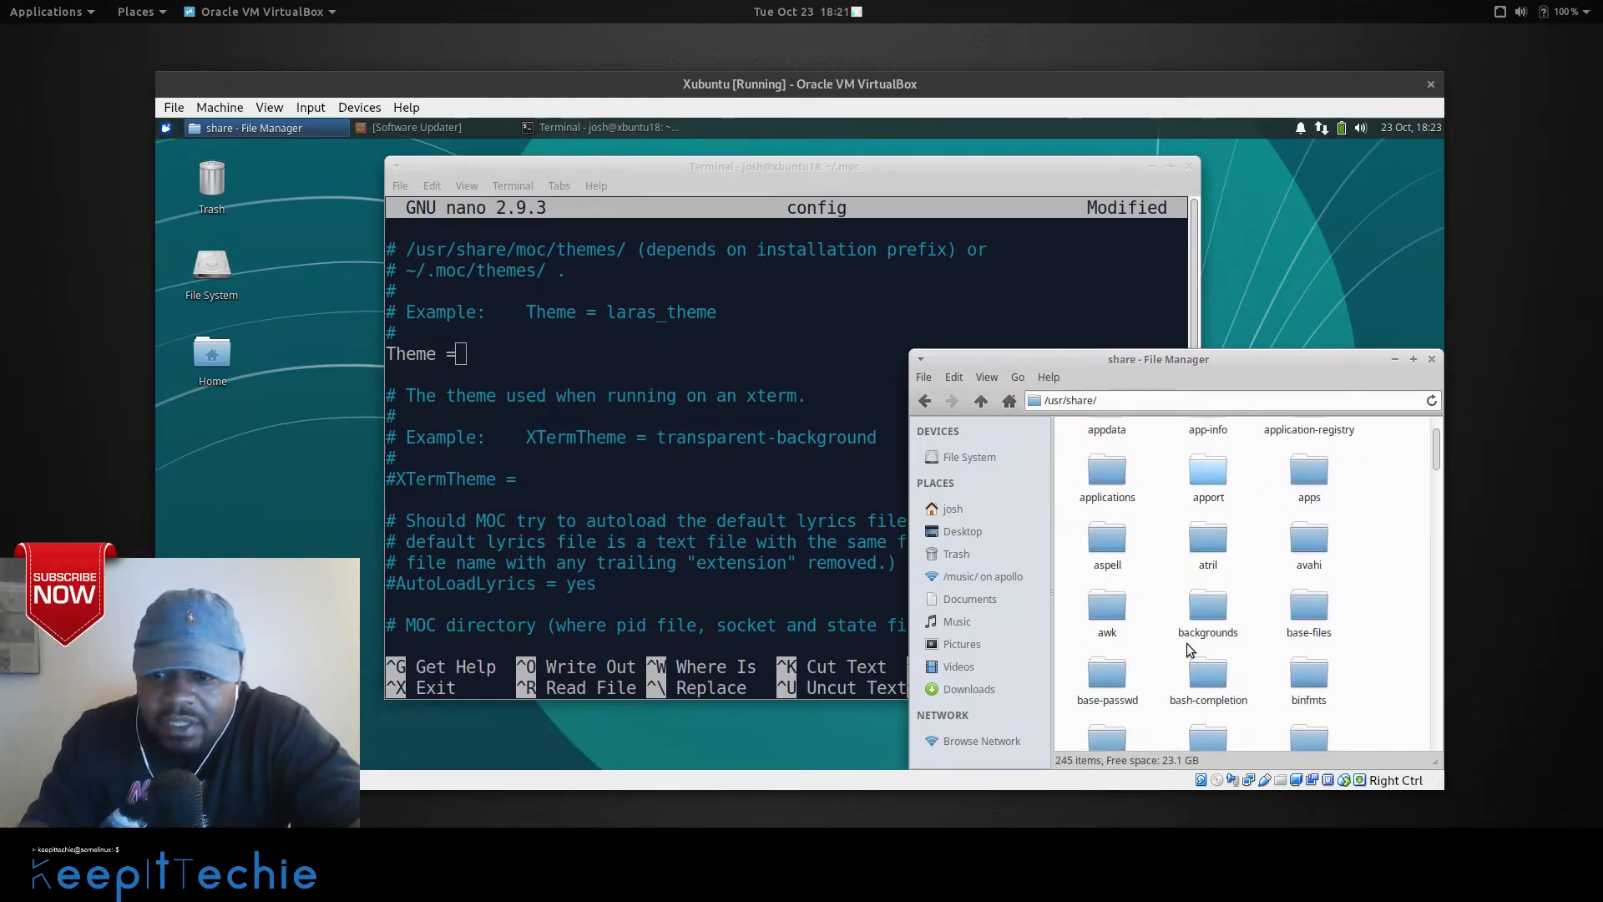
{"action": "scroll", "coordinate": [1190, 650], "scroll_direction": "down", "scroll_amount": 8}
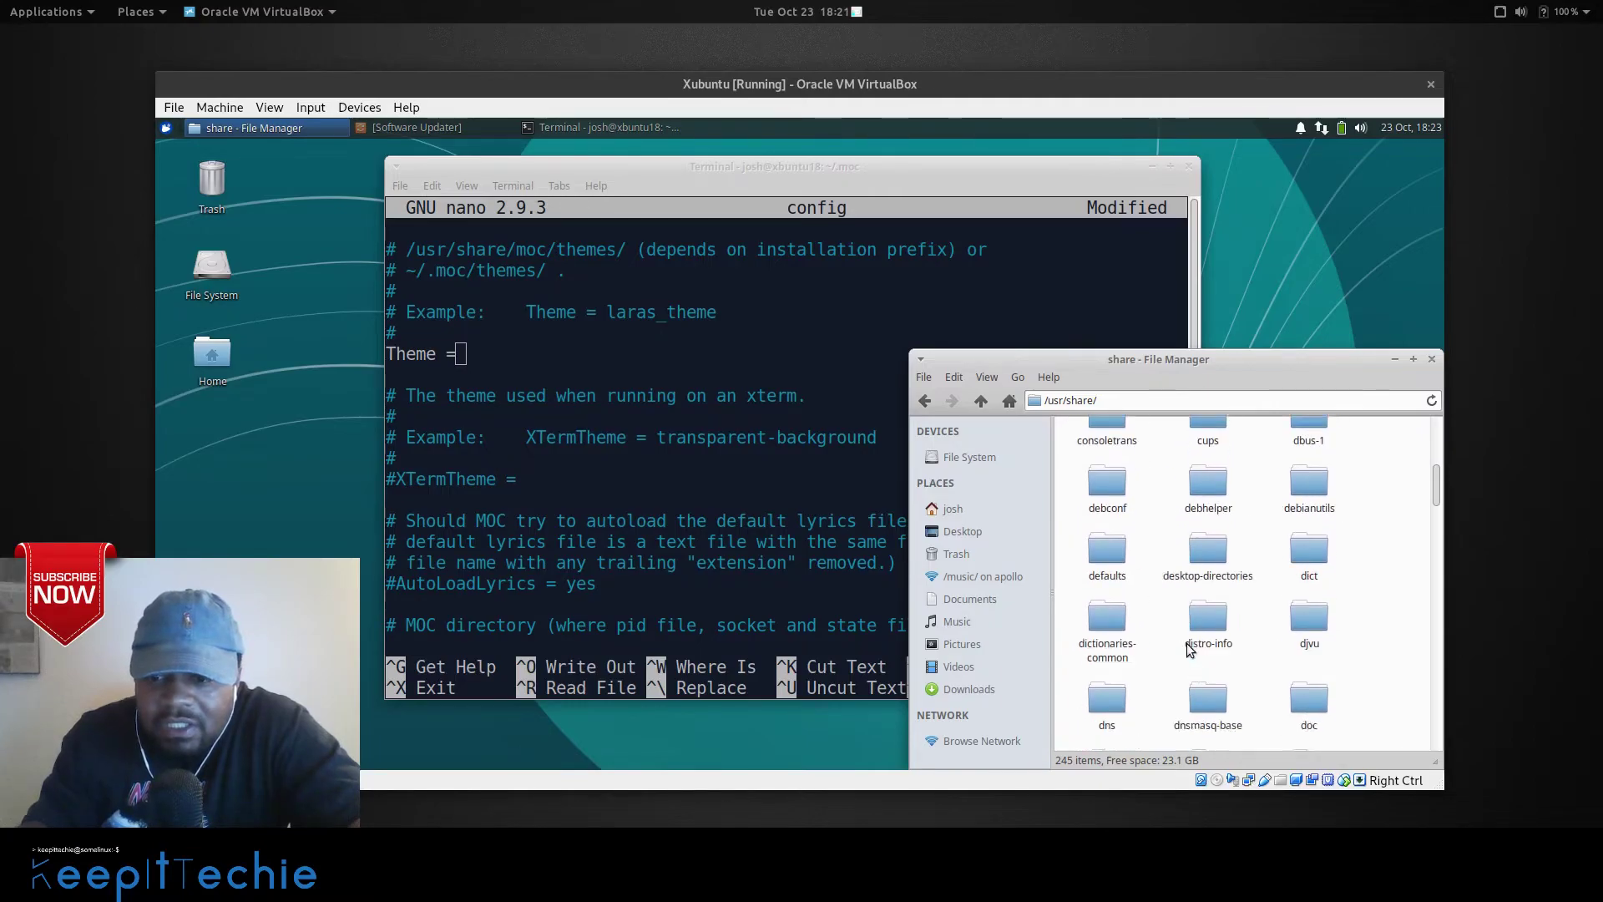
{"action": "scroll", "coordinate": [1189, 650], "scroll_direction": "down", "scroll_amount": 10}
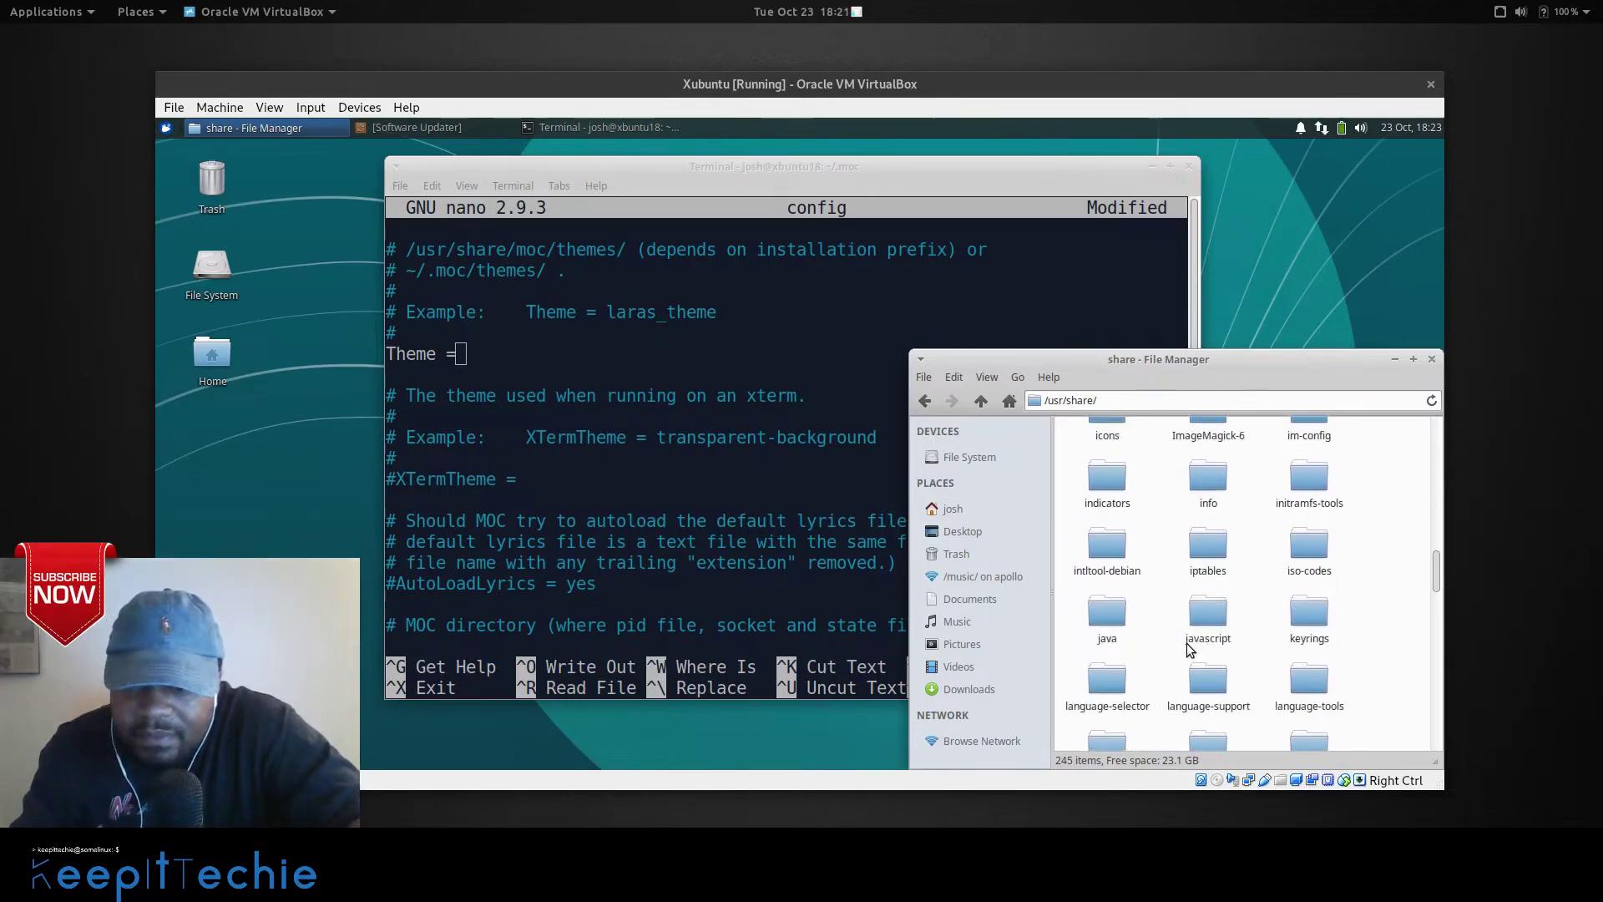
{"action": "scroll", "coordinate": [1190, 650], "scroll_direction": "down", "scroll_amount": 7}
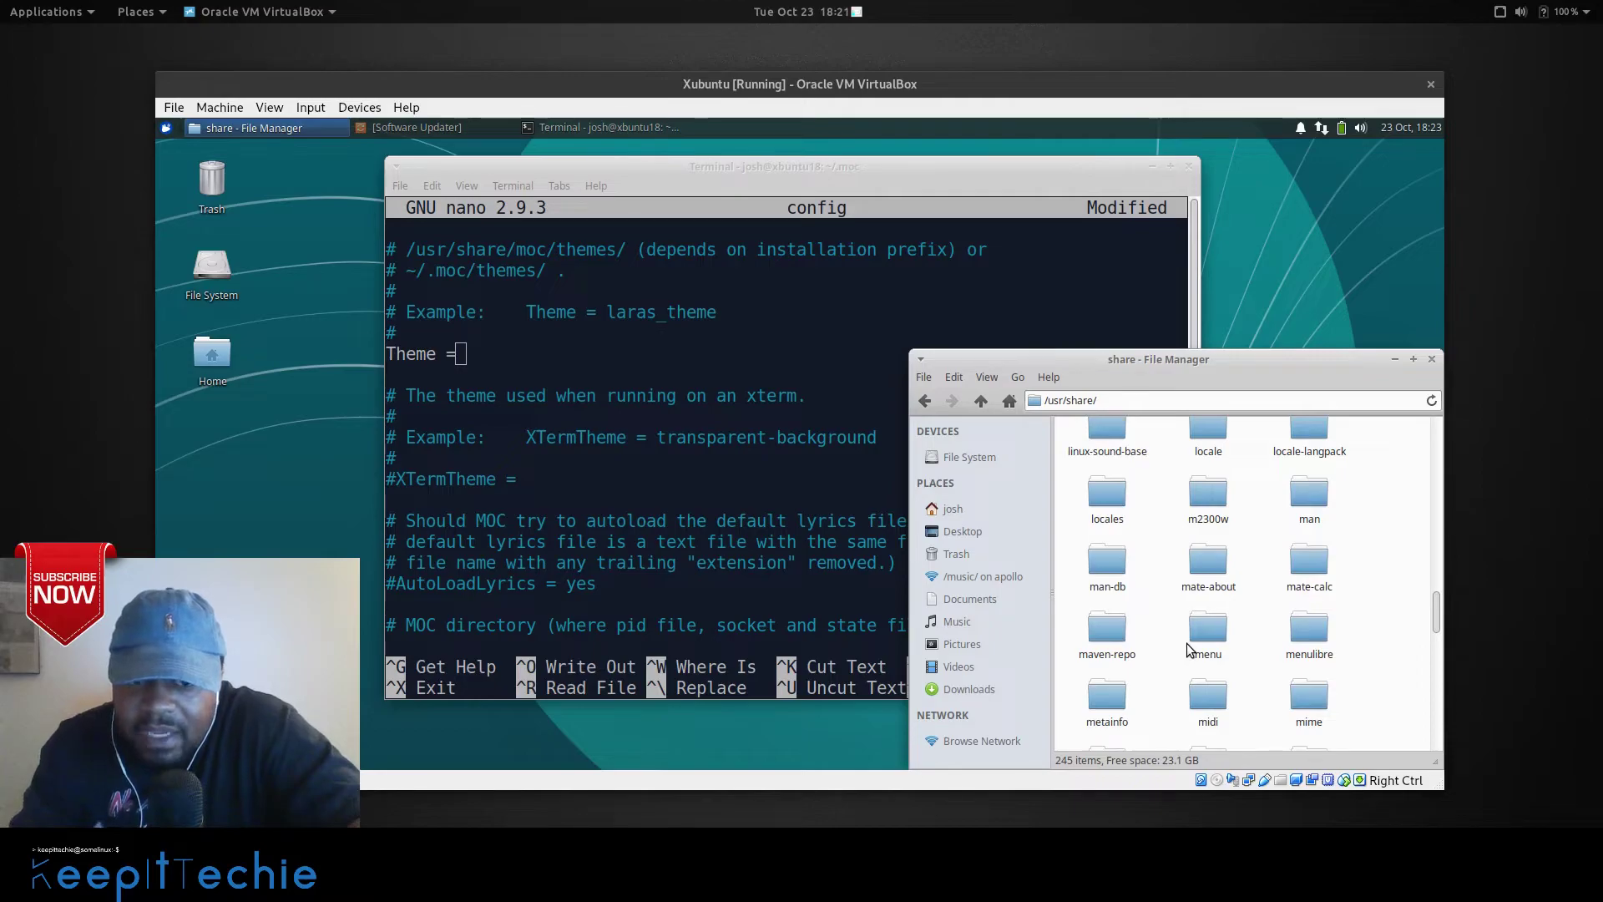
{"action": "scroll", "coordinate": [1190, 650], "scroll_direction": "down", "scroll_amount": 3}
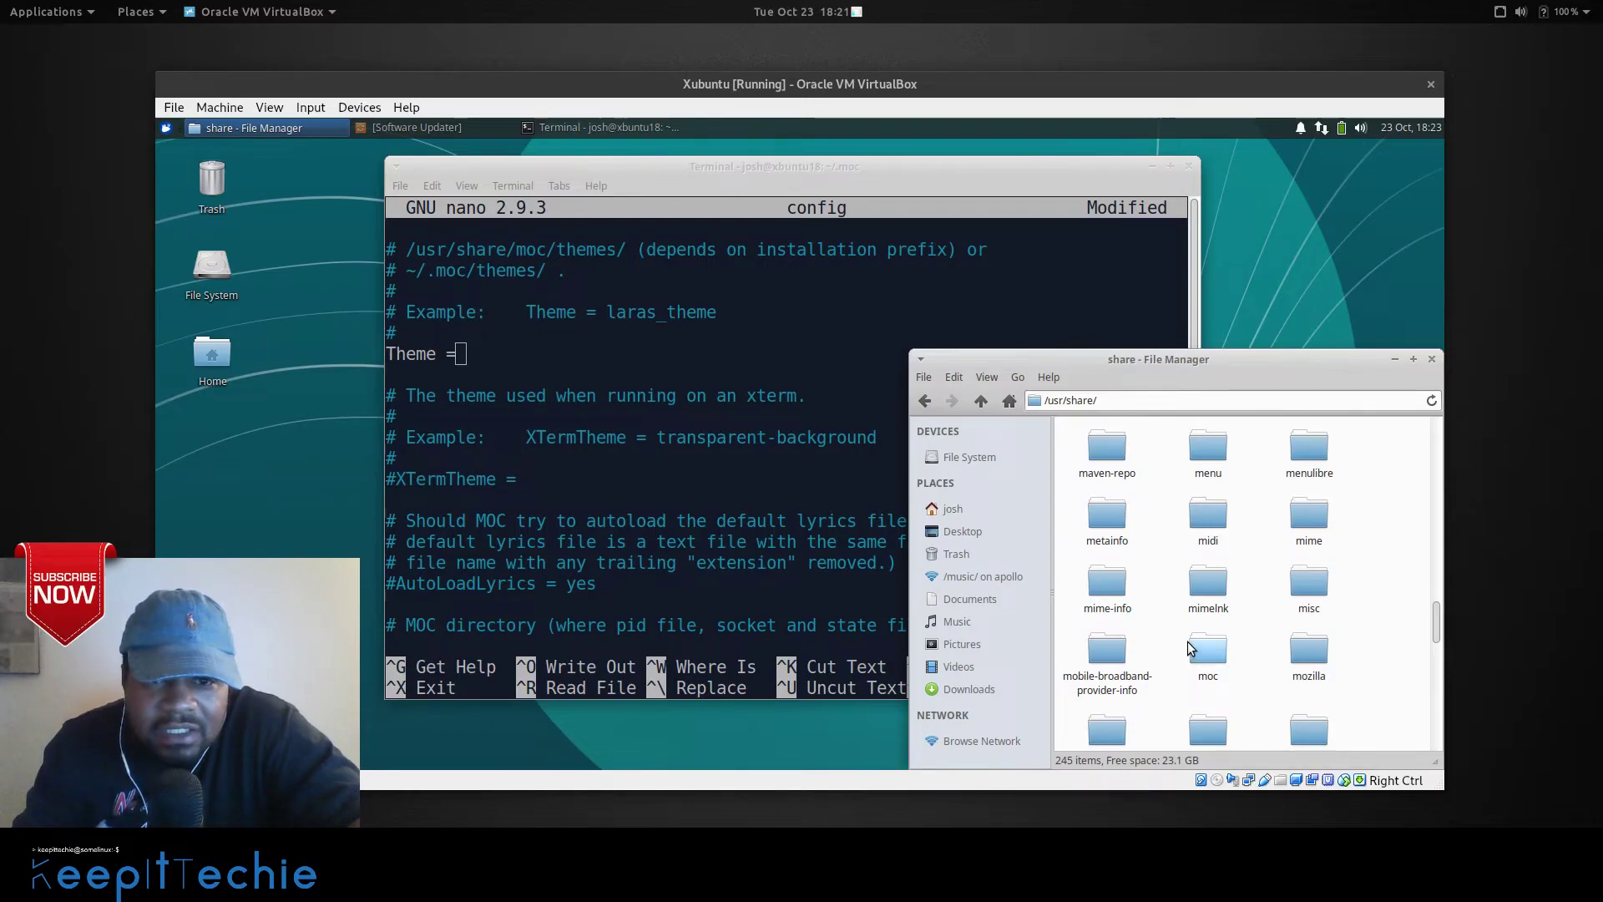
{"action": "scroll", "coordinate": [1190, 647], "scroll_direction": "down", "scroll_amount": 3}
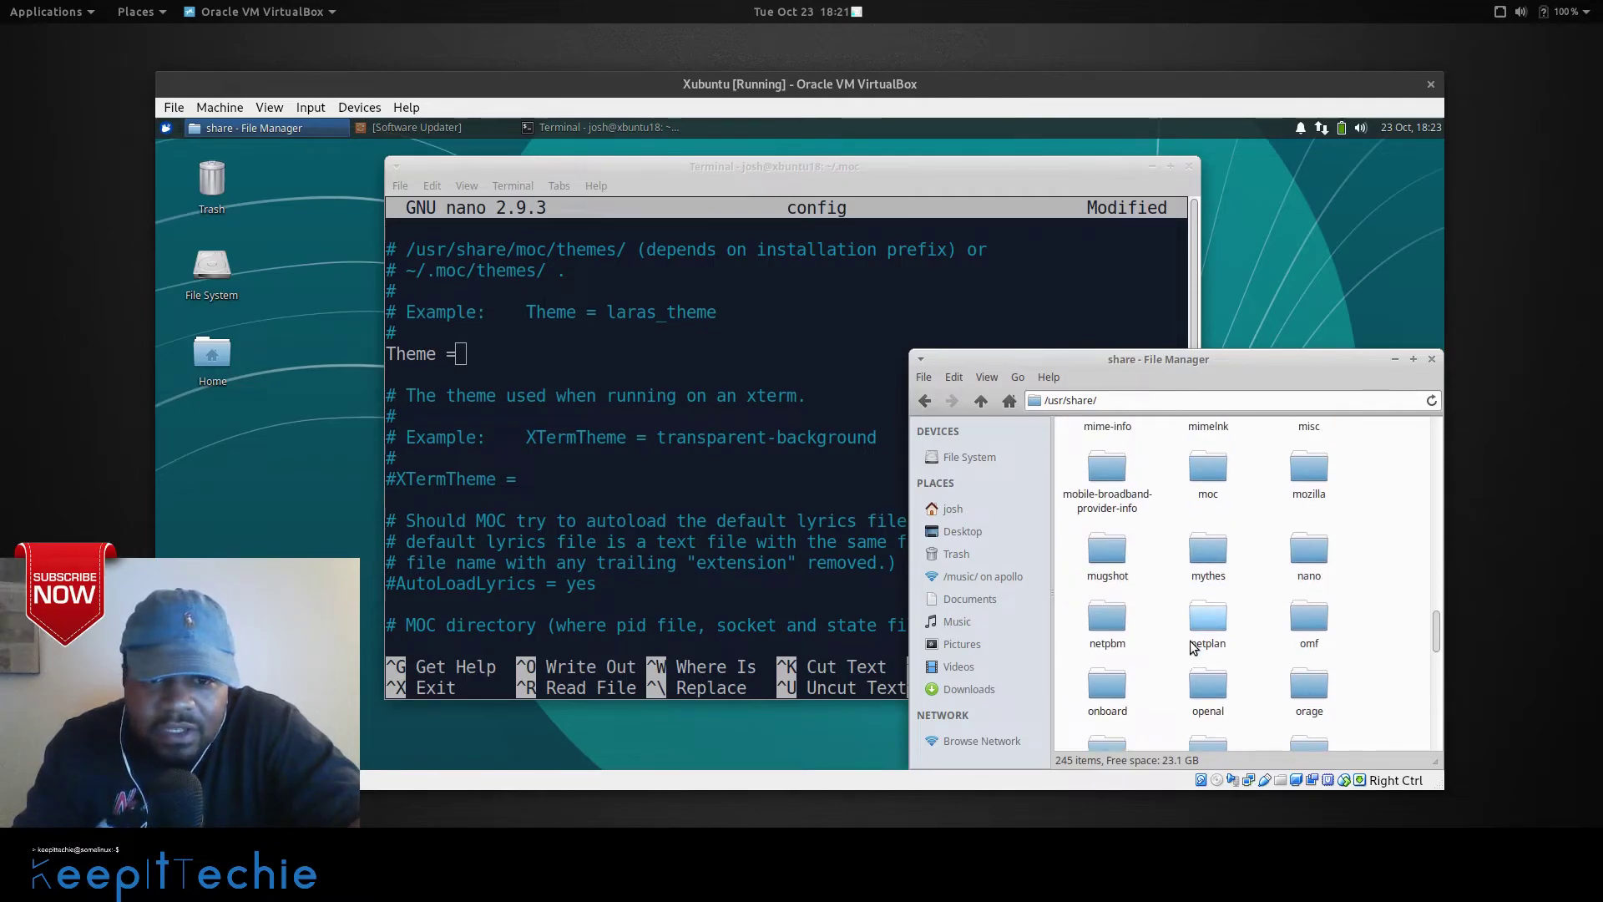
{"action": "scroll", "coordinate": [1190, 647], "scroll_direction": "down", "scroll_amount": 1}
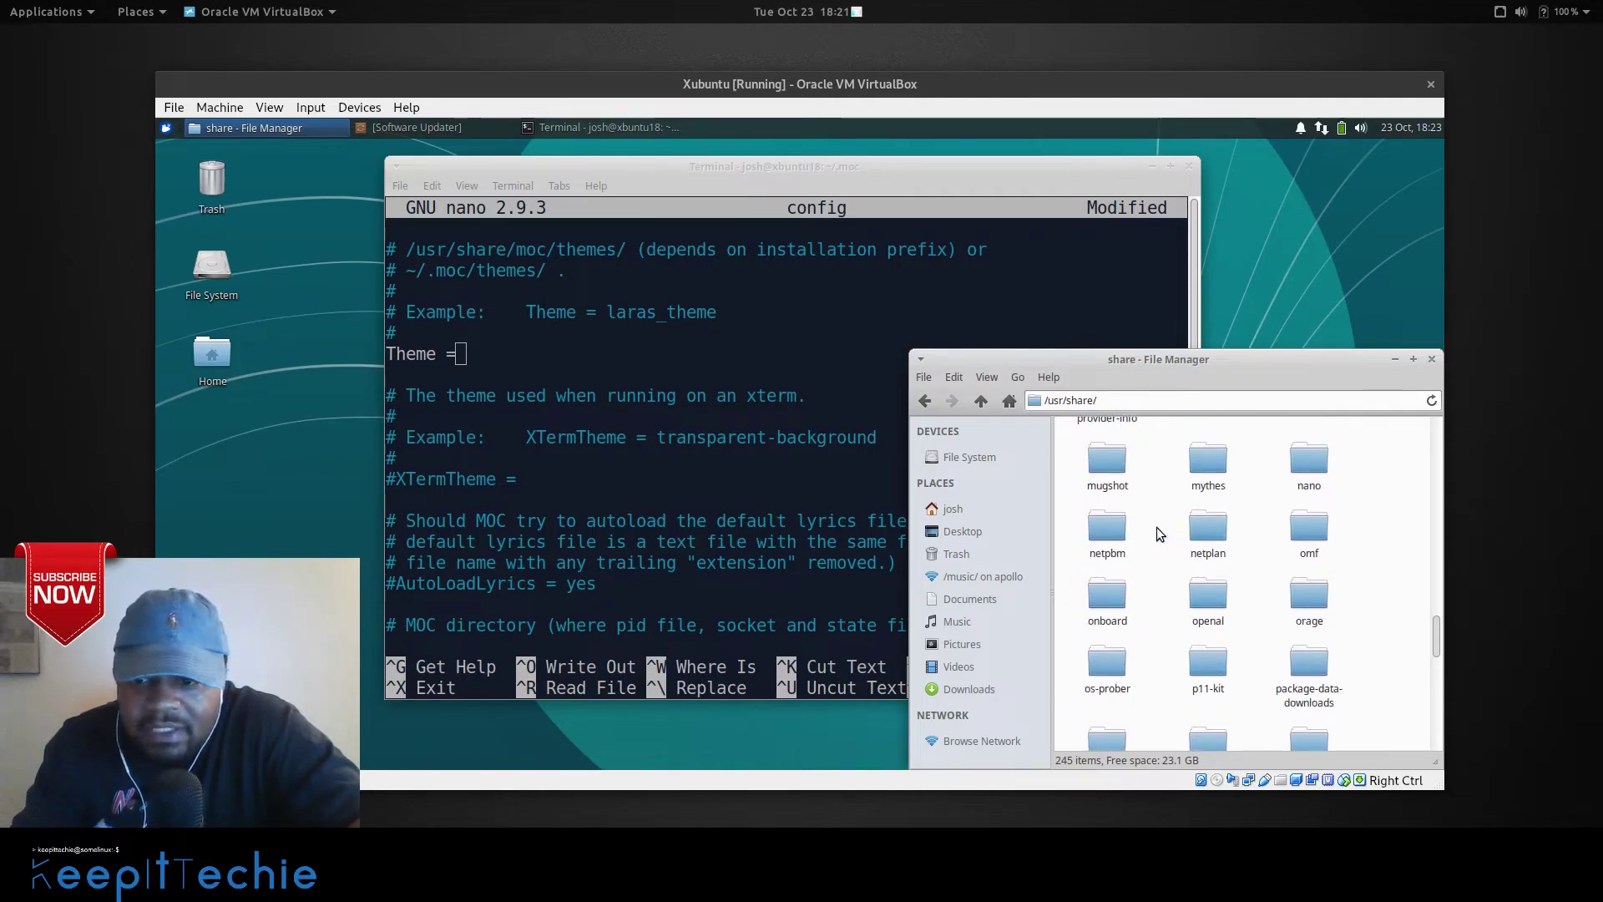
{"action": "scroll", "coordinate": [1153, 513], "scroll_direction": "up", "scroll_amount": 1}
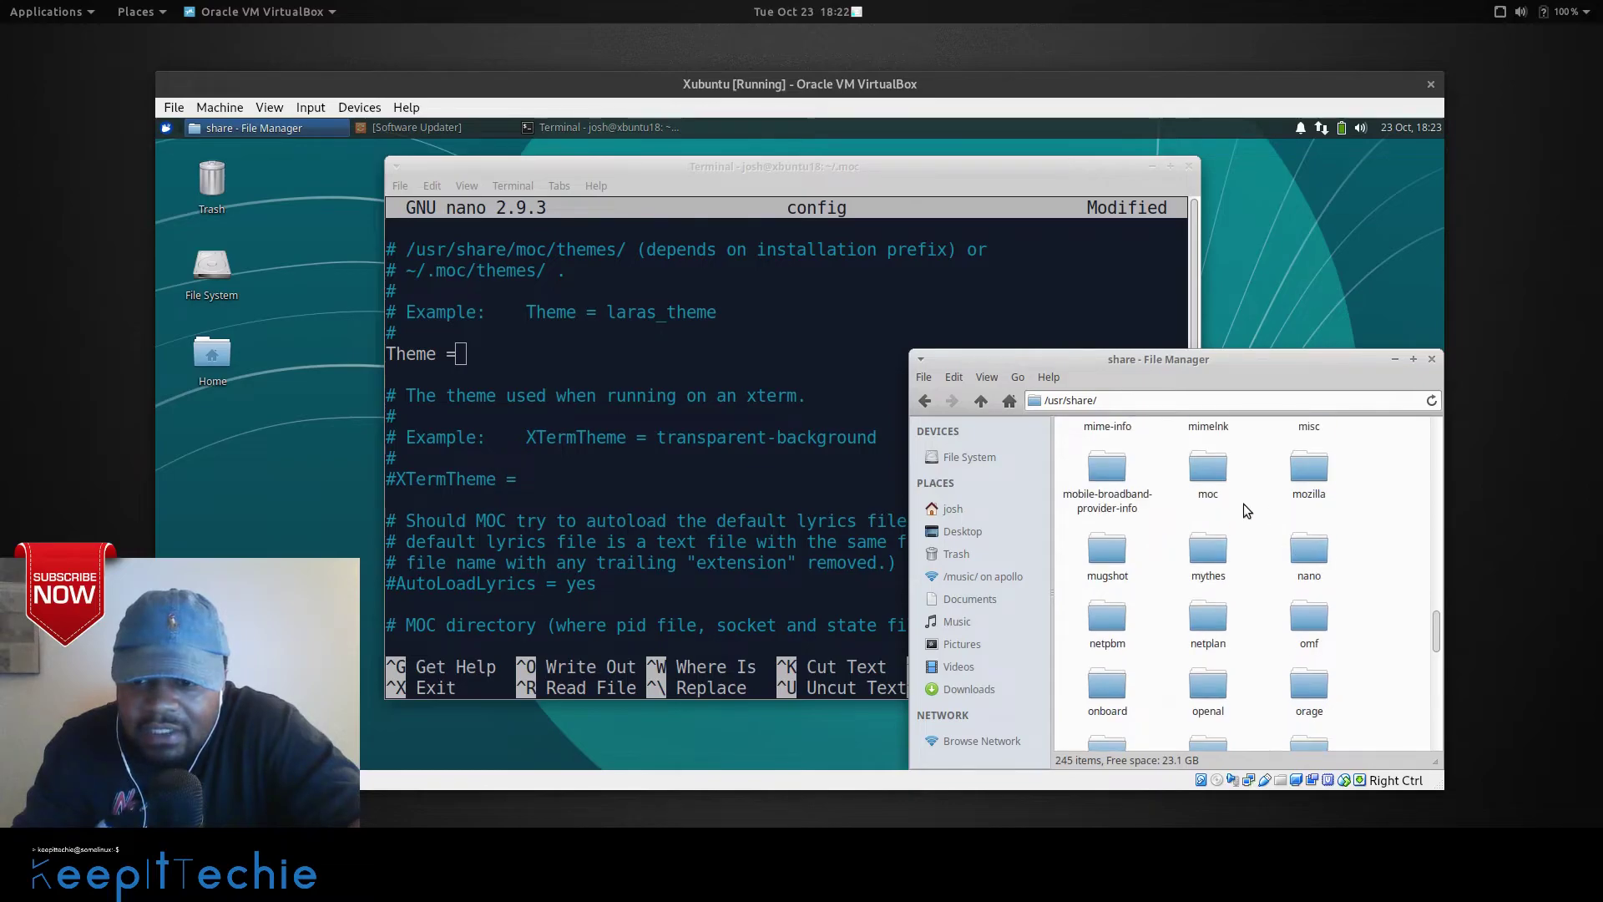
{"action": "double_click", "coordinate": [1208, 468]}
{"action": "double_click", "coordinate": [1073, 445]}
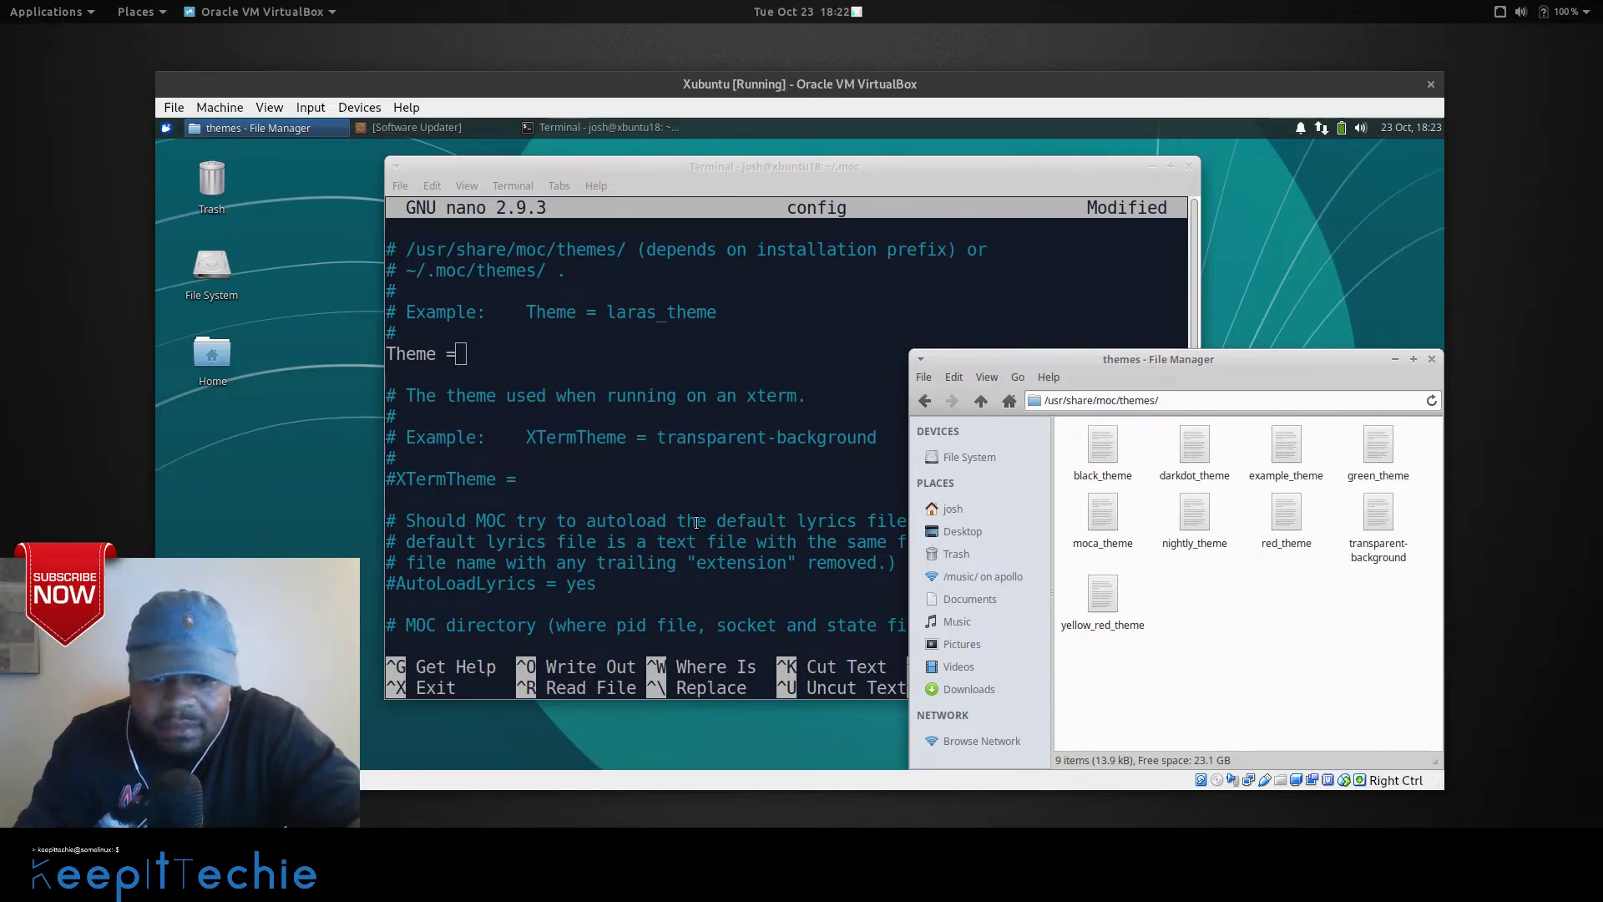
Return to nano, set Theme to black_theme, and move the terminal window aside to uncover the theme files.
{"action": "left_click", "coordinate": [510, 350]}
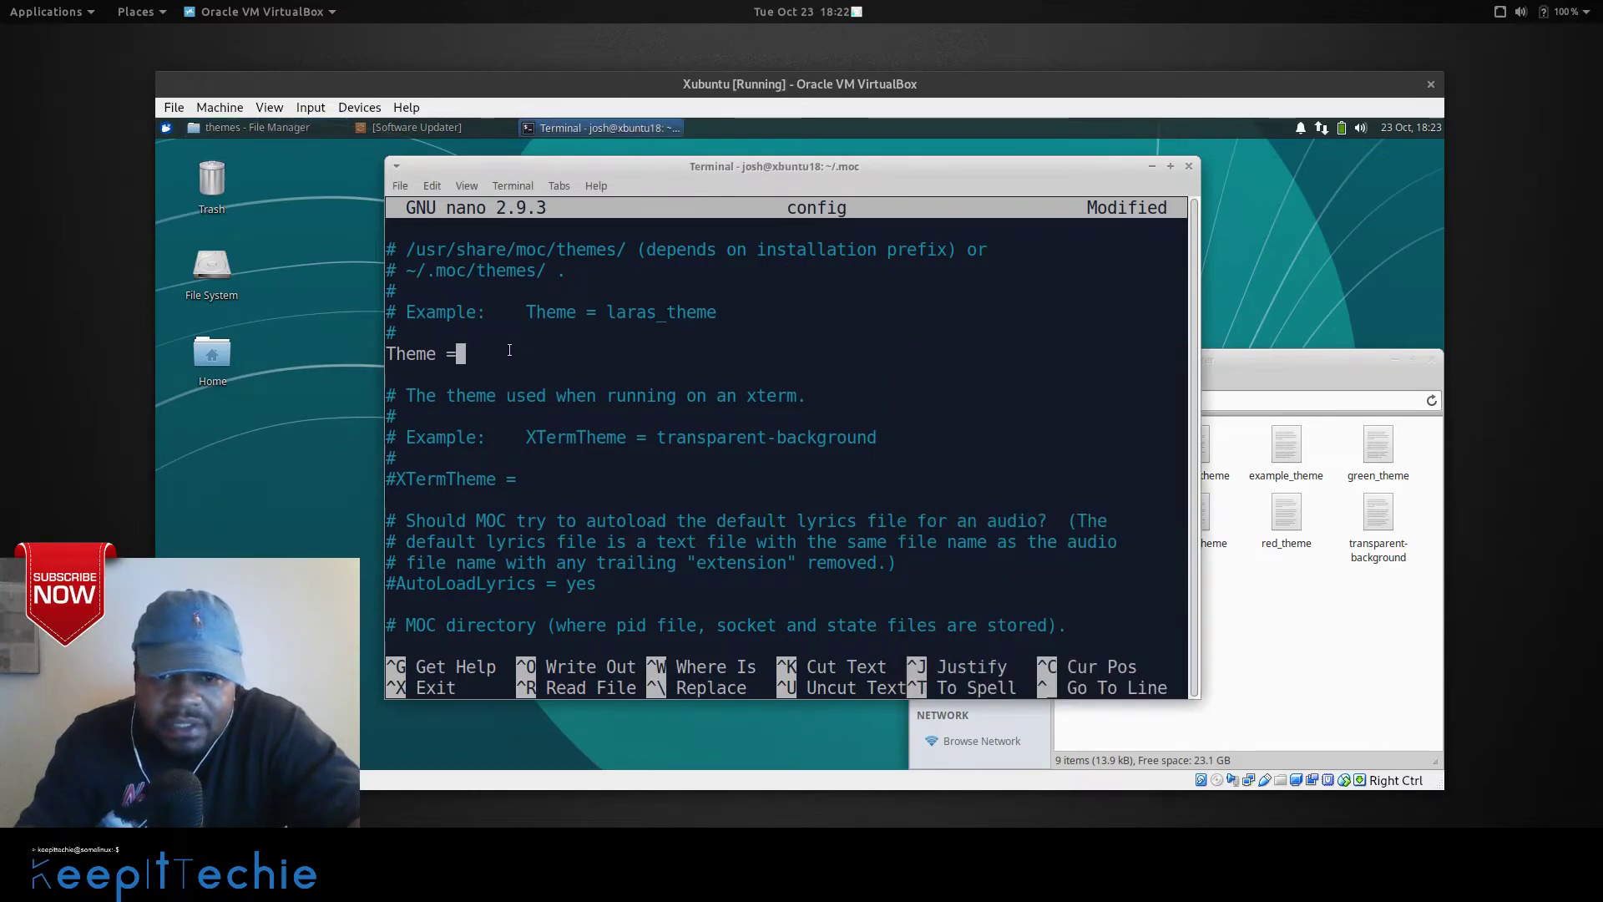
{"action": "type", "text": "bl"}
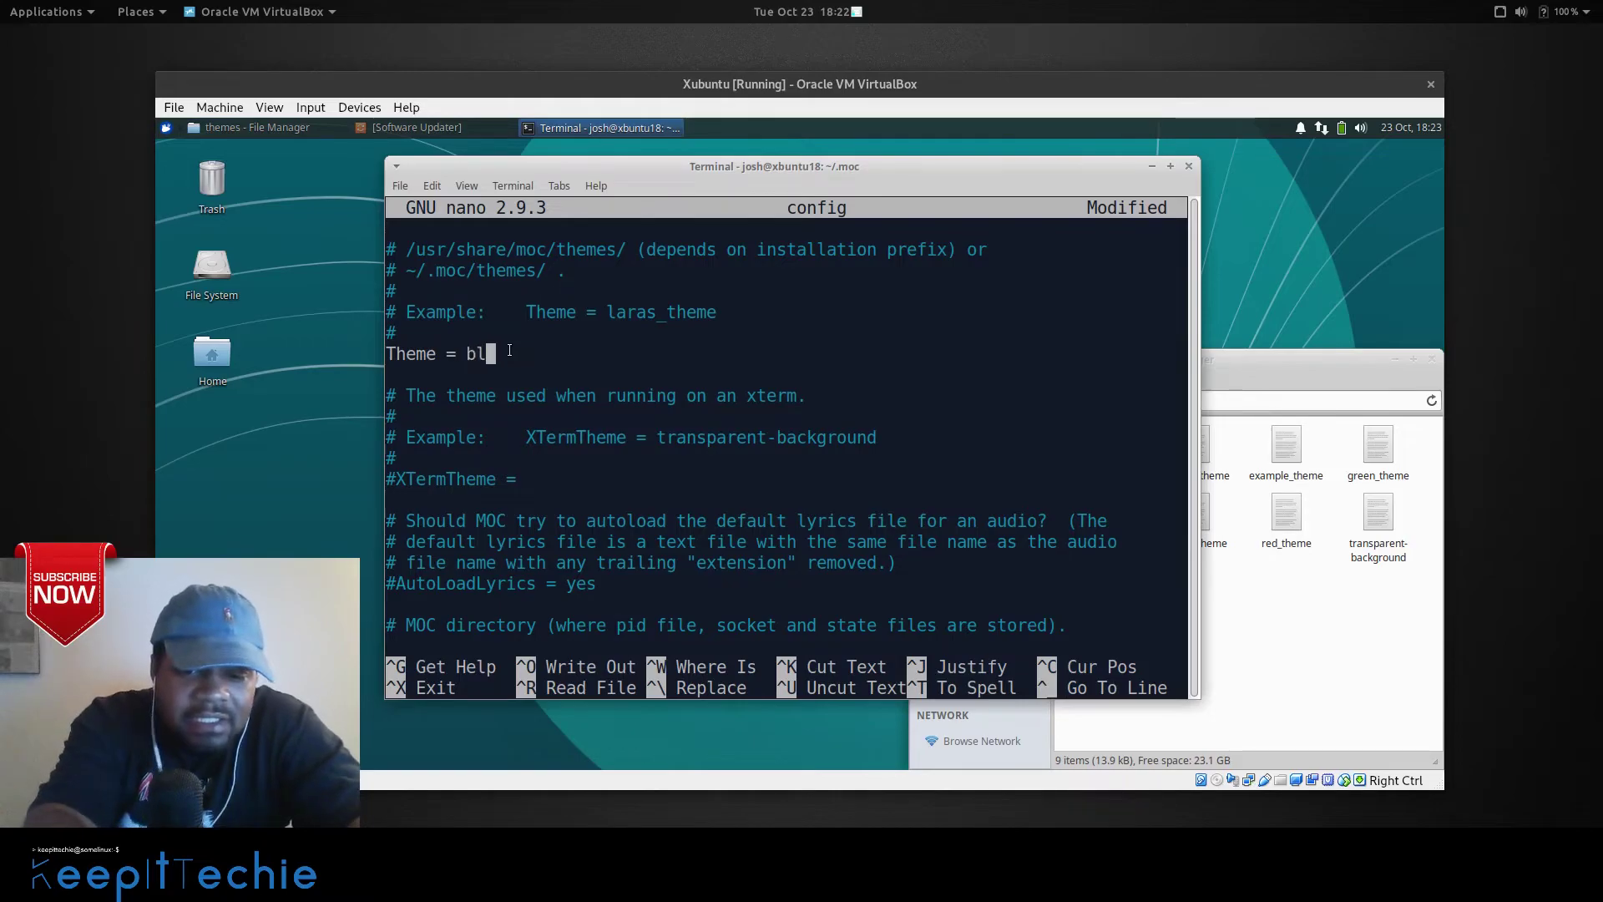
{"action": "type", "text": "ackthe"}
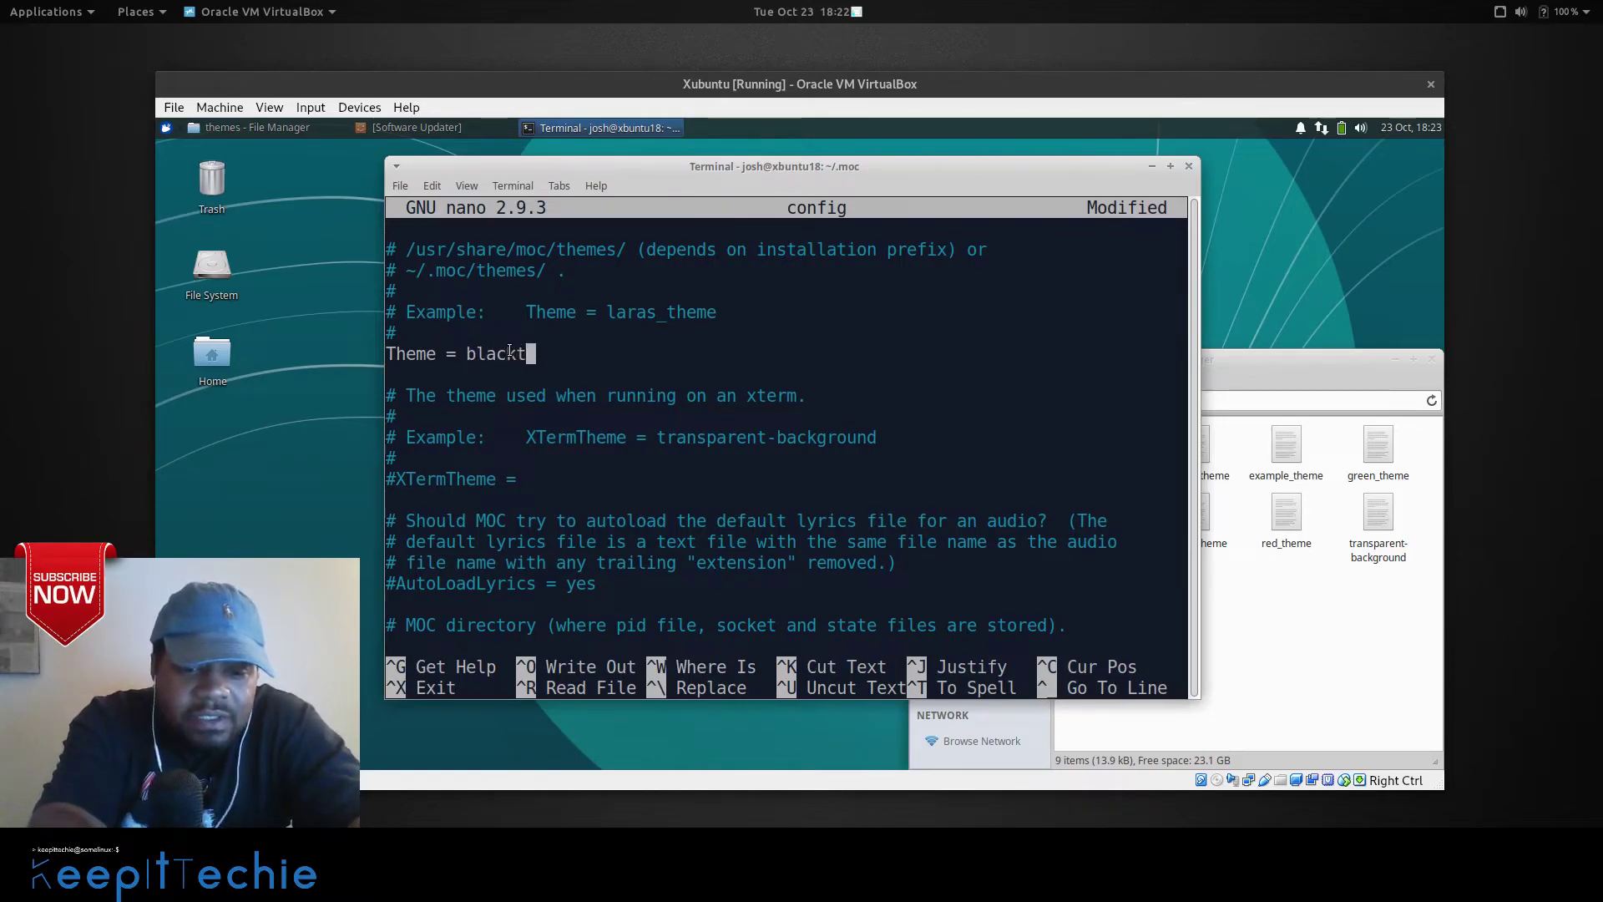
{"action": "key", "text": "BackSpace"}
{"action": "key", "text": "BackSpace"}
{"action": "key", "text": "BackSpace"}
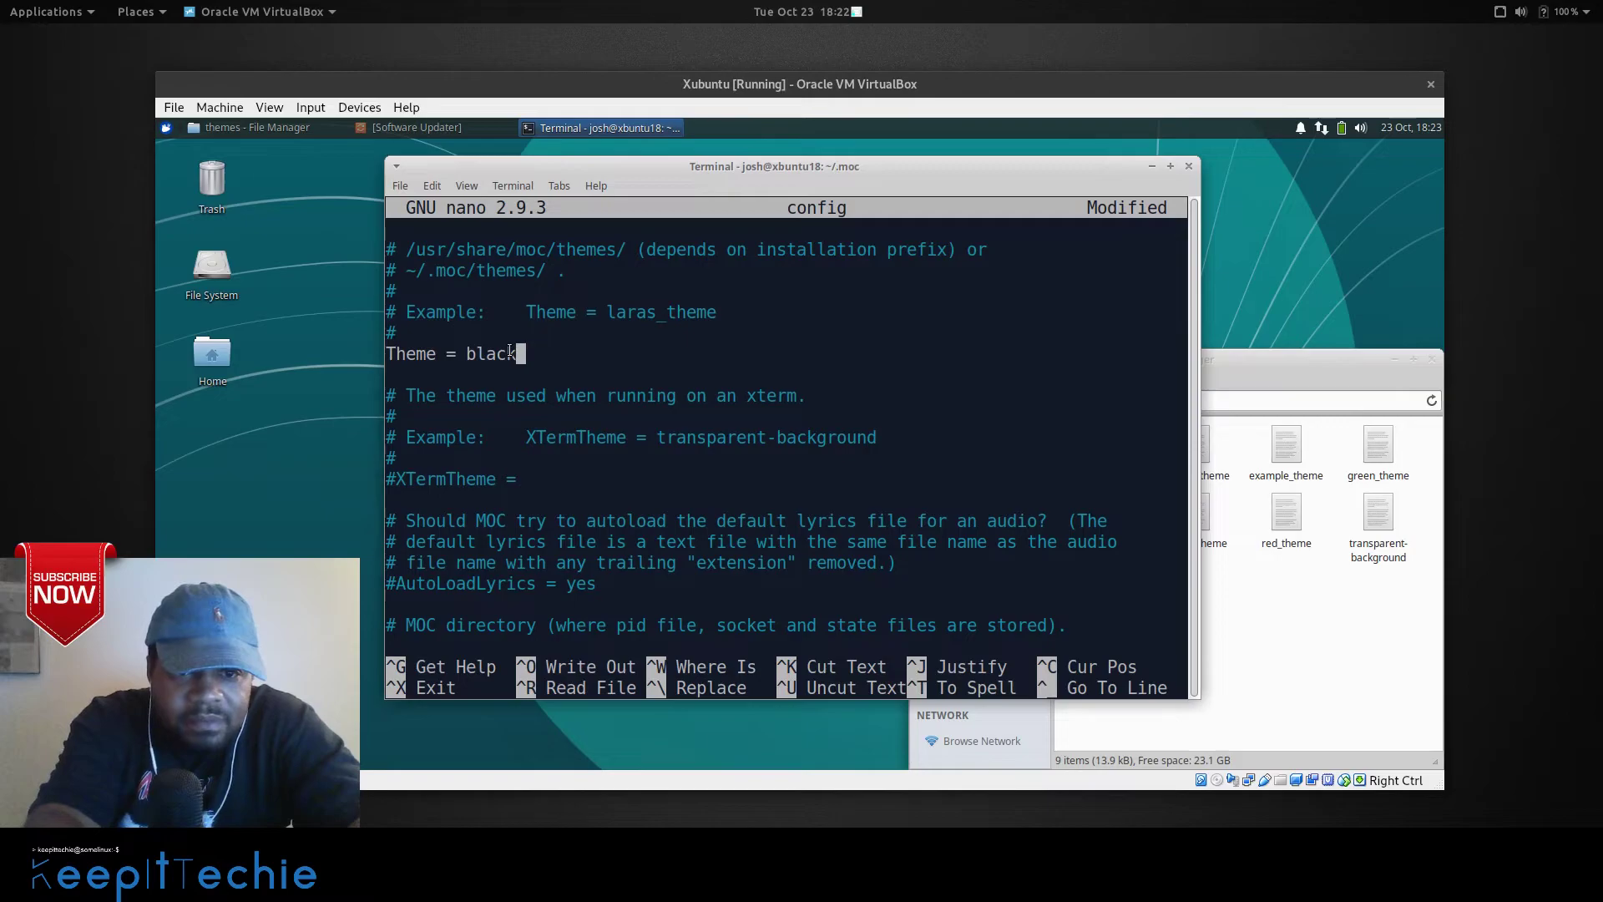
{"action": "type", "text": "_theme"}
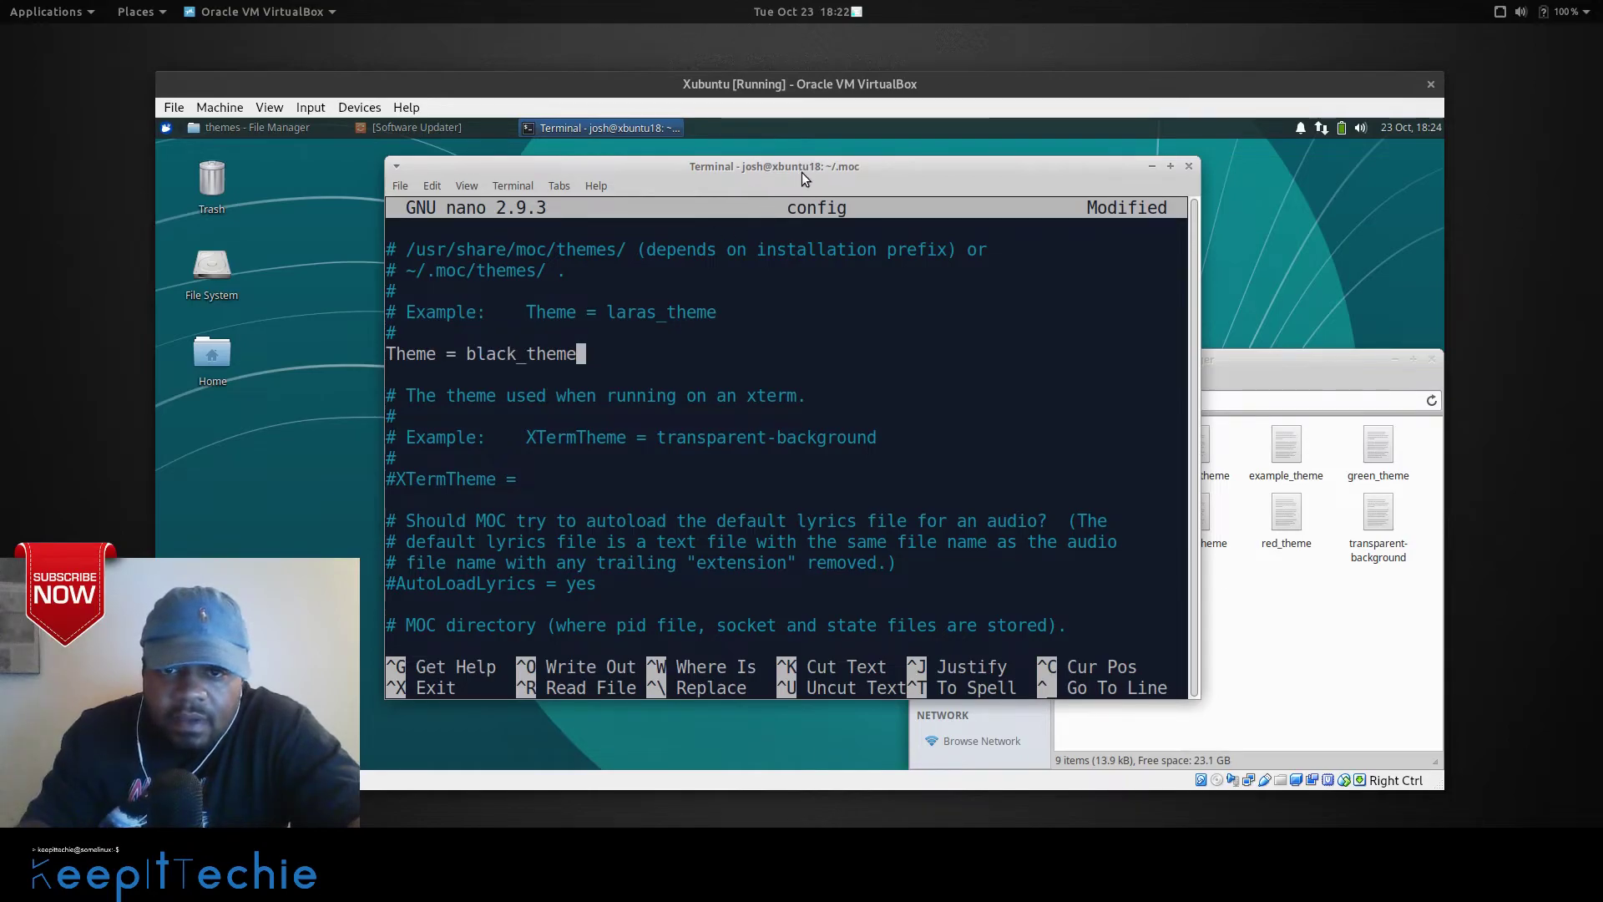
{"action": "left_click_drag", "start_coordinate": [802, 172], "coordinate": [631, 174]}
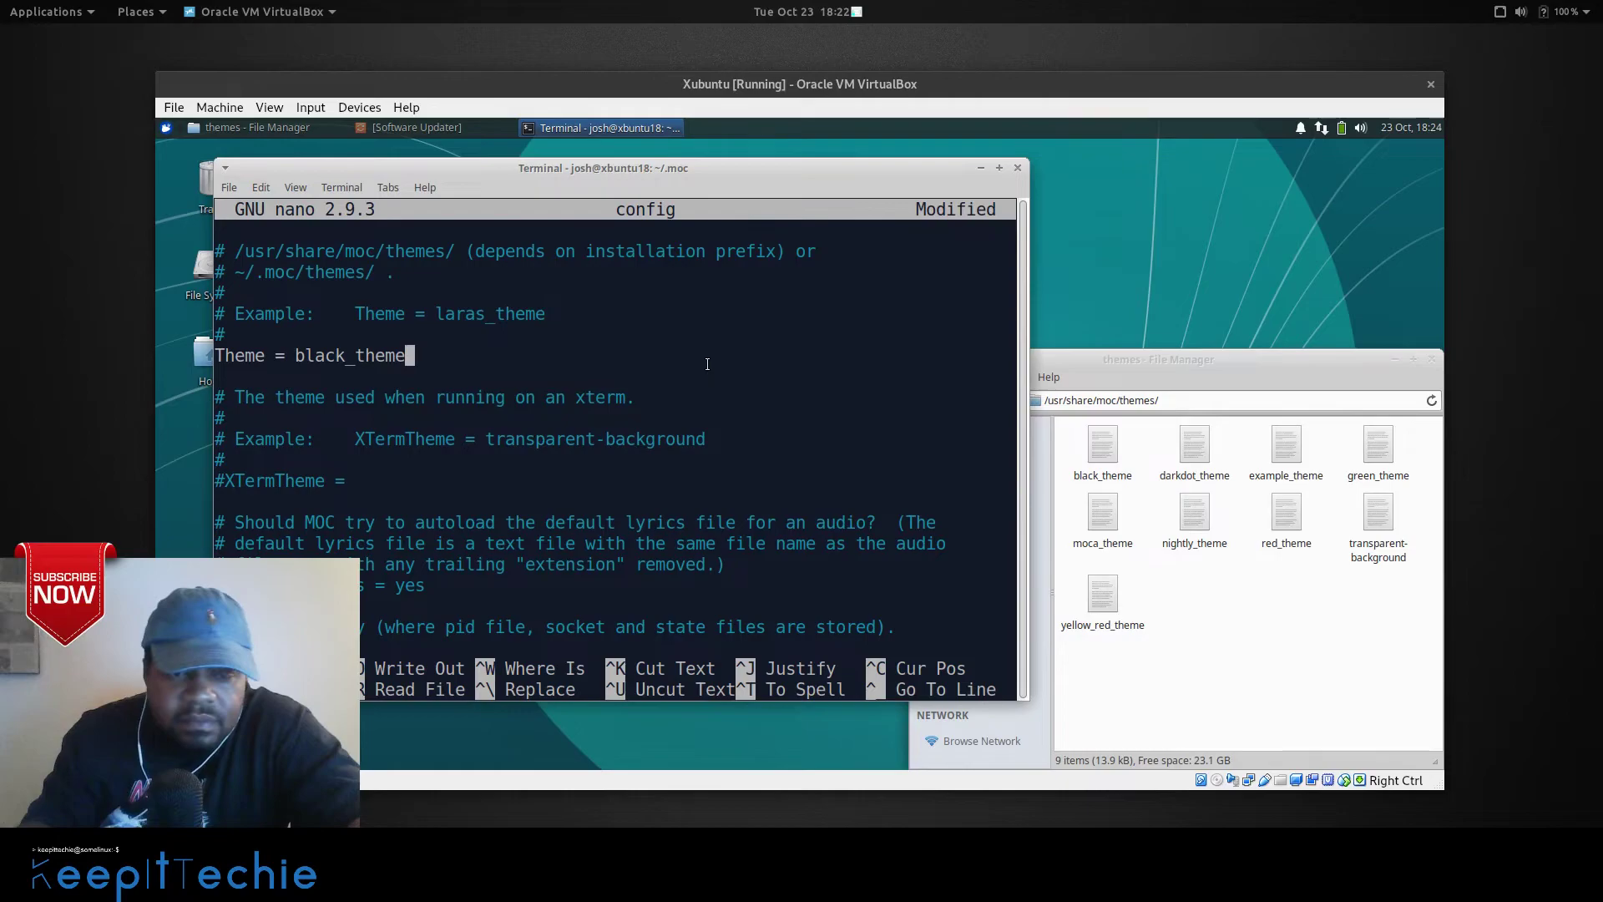
Look over the XTermTheme and AutoLoadLyrics options below the Theme setting.
{"action": "key", "text": "Down"}
{"action": "key", "text": "Down"}
{"action": "key", "text": "Down"}
{"action": "key", "text": "Down"}
{"action": "key", "text": "Down"}
{"action": "key", "text": "Down"}
{"action": "key", "text": "Down"}
{"action": "key", "text": "Down"}
{"action": "key", "text": "Down"}
{"action": "key", "text": "Down"}
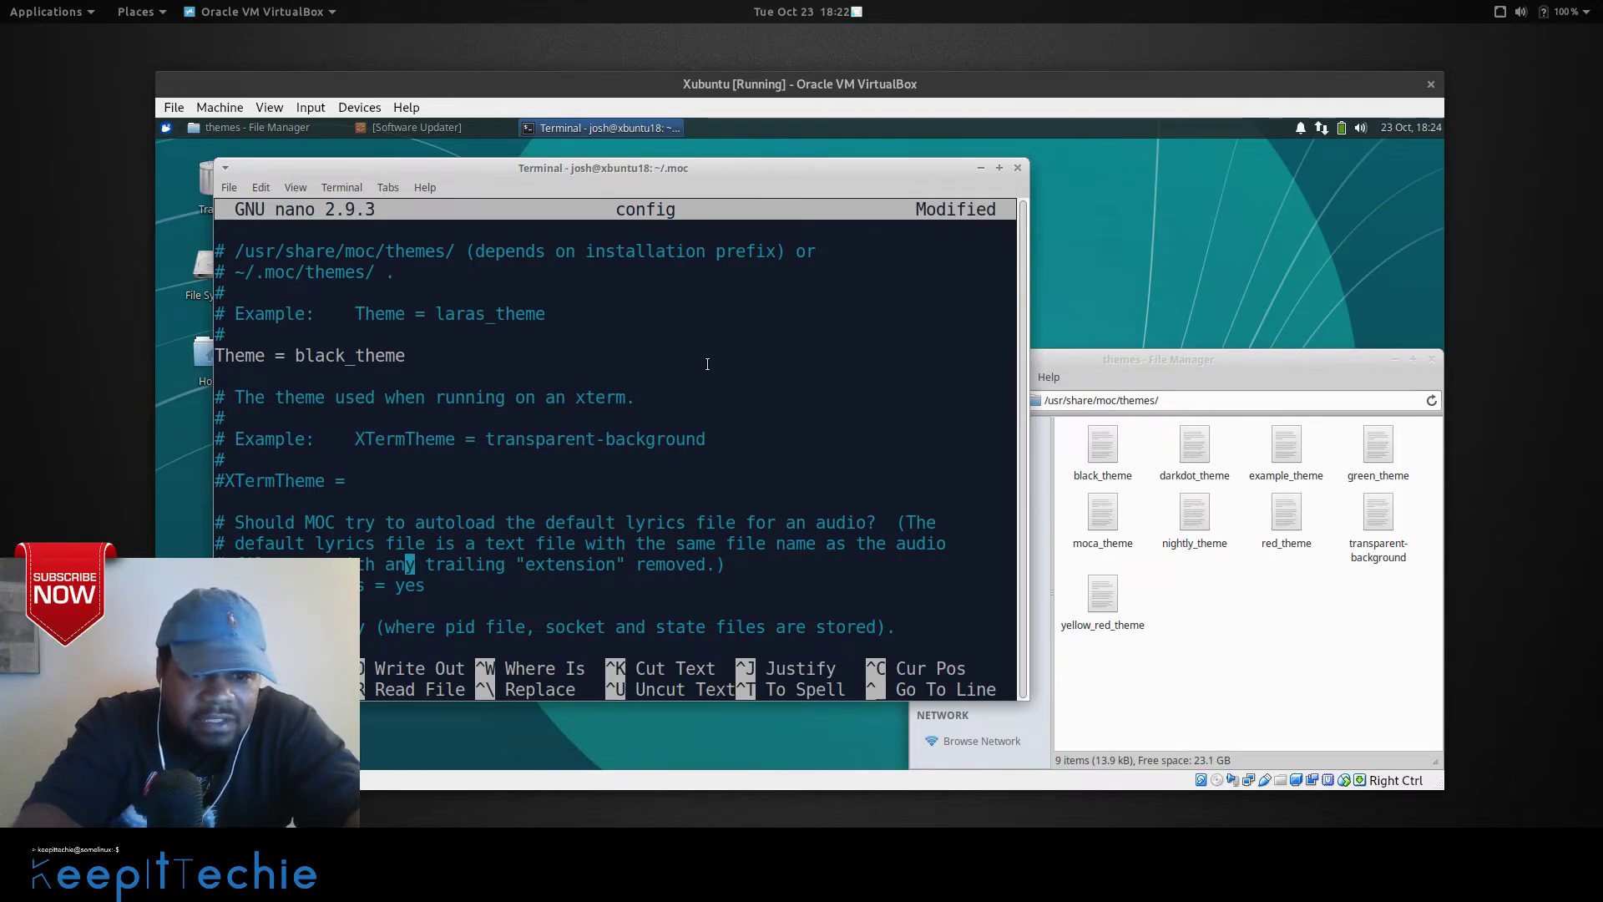
Save the changes to the config file, exit nano, and launch the player with mocp.
{"action": "key", "text": "ctrl+x"}
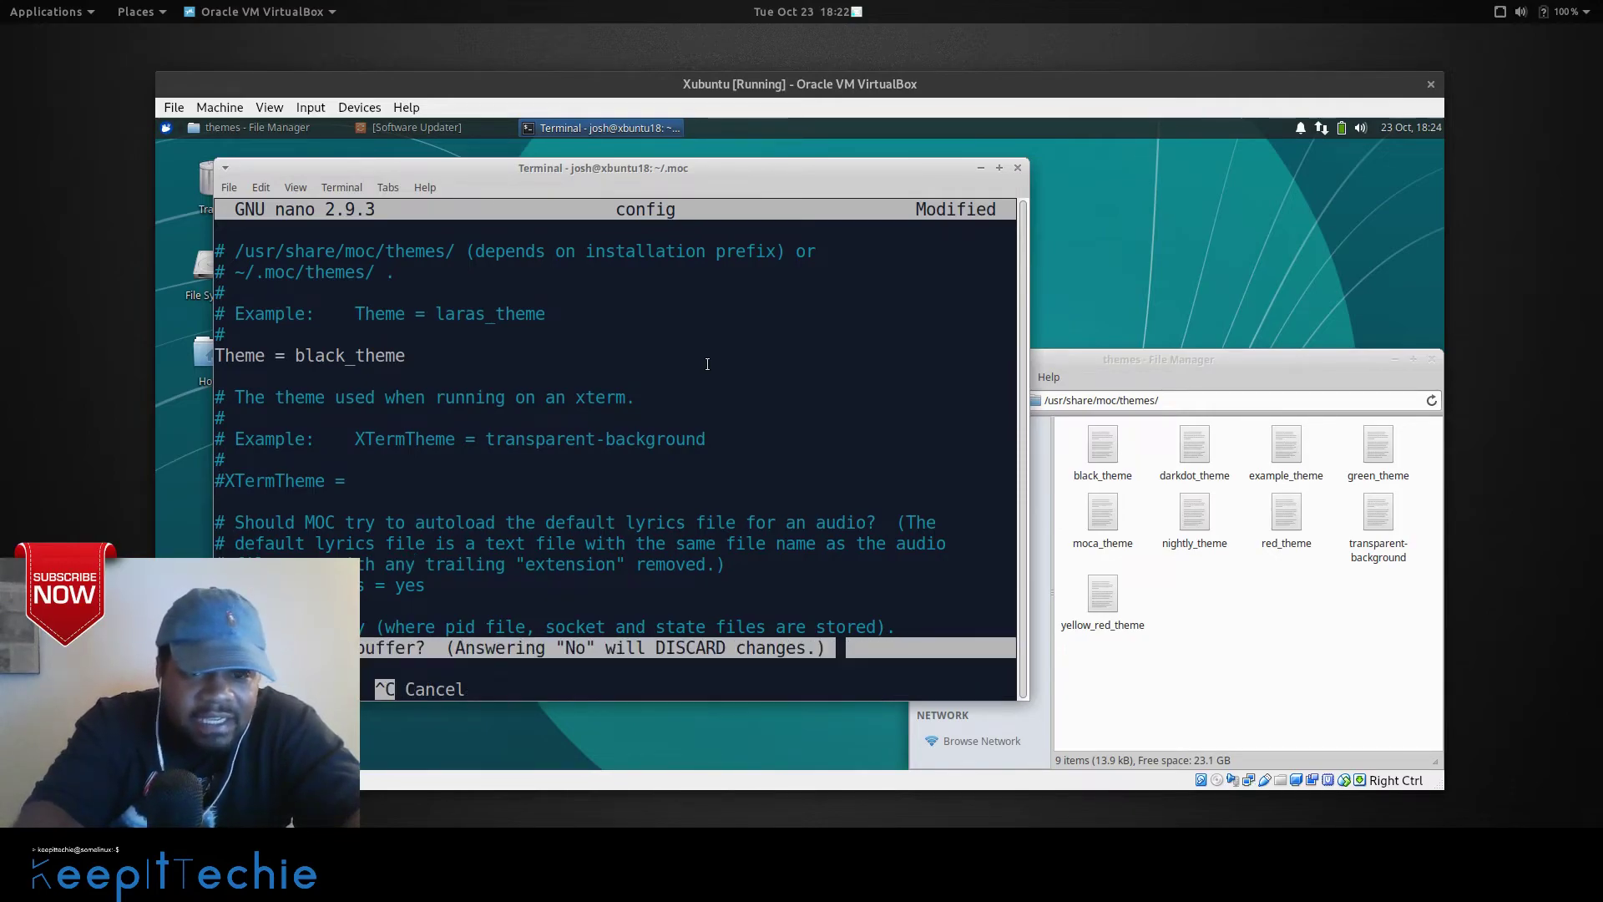
{"action": "key", "text": "y"}
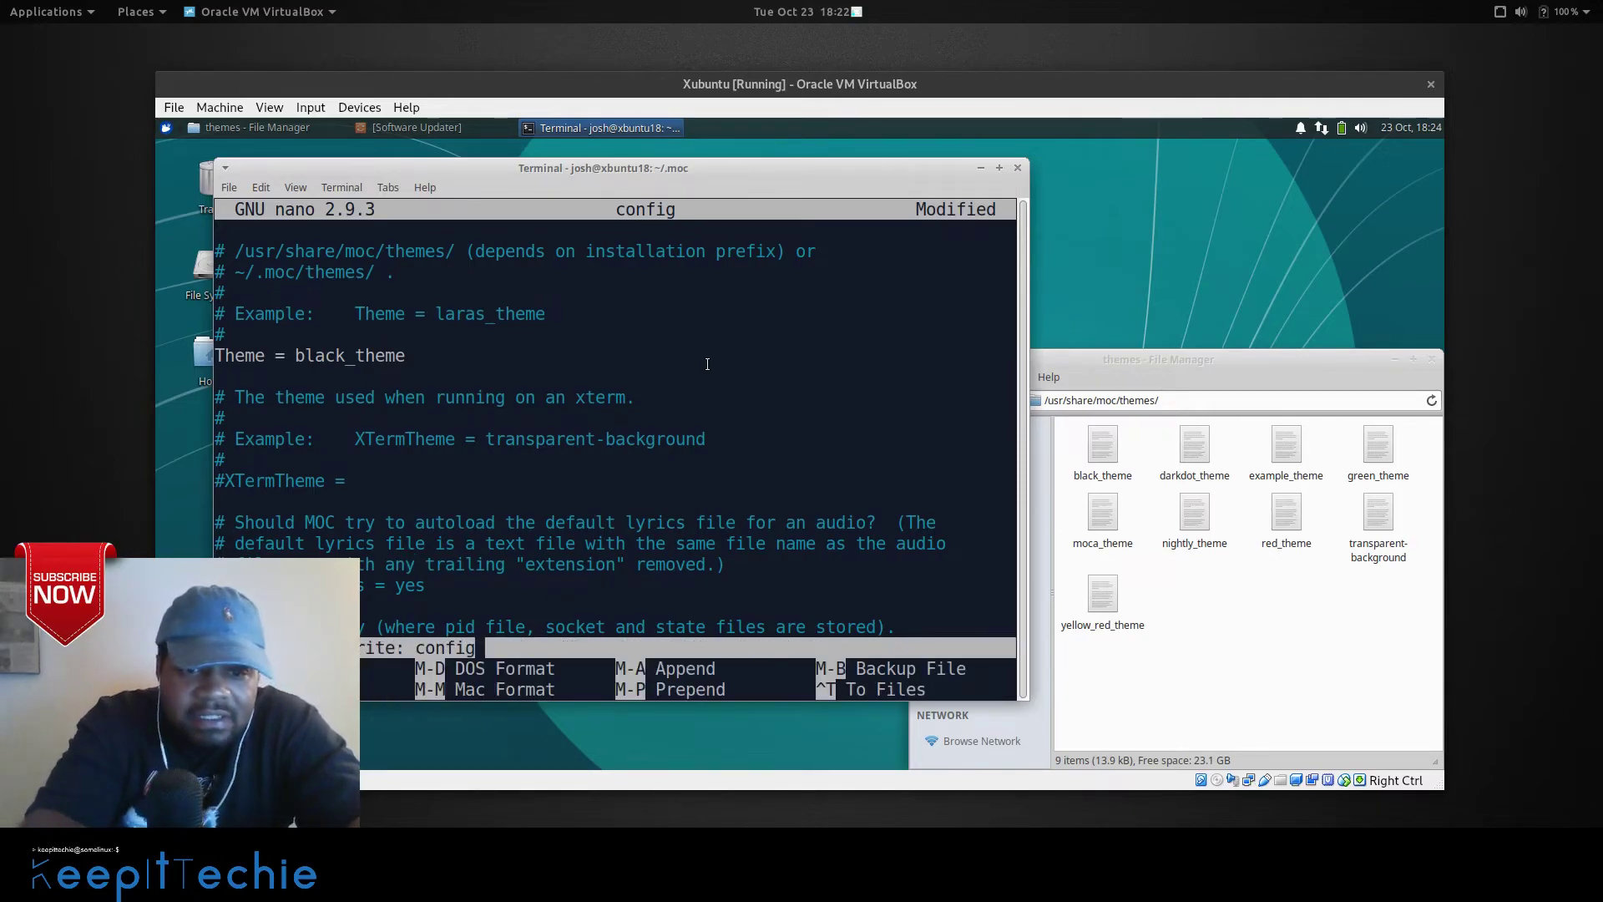
{"action": "key", "text": "Return"}
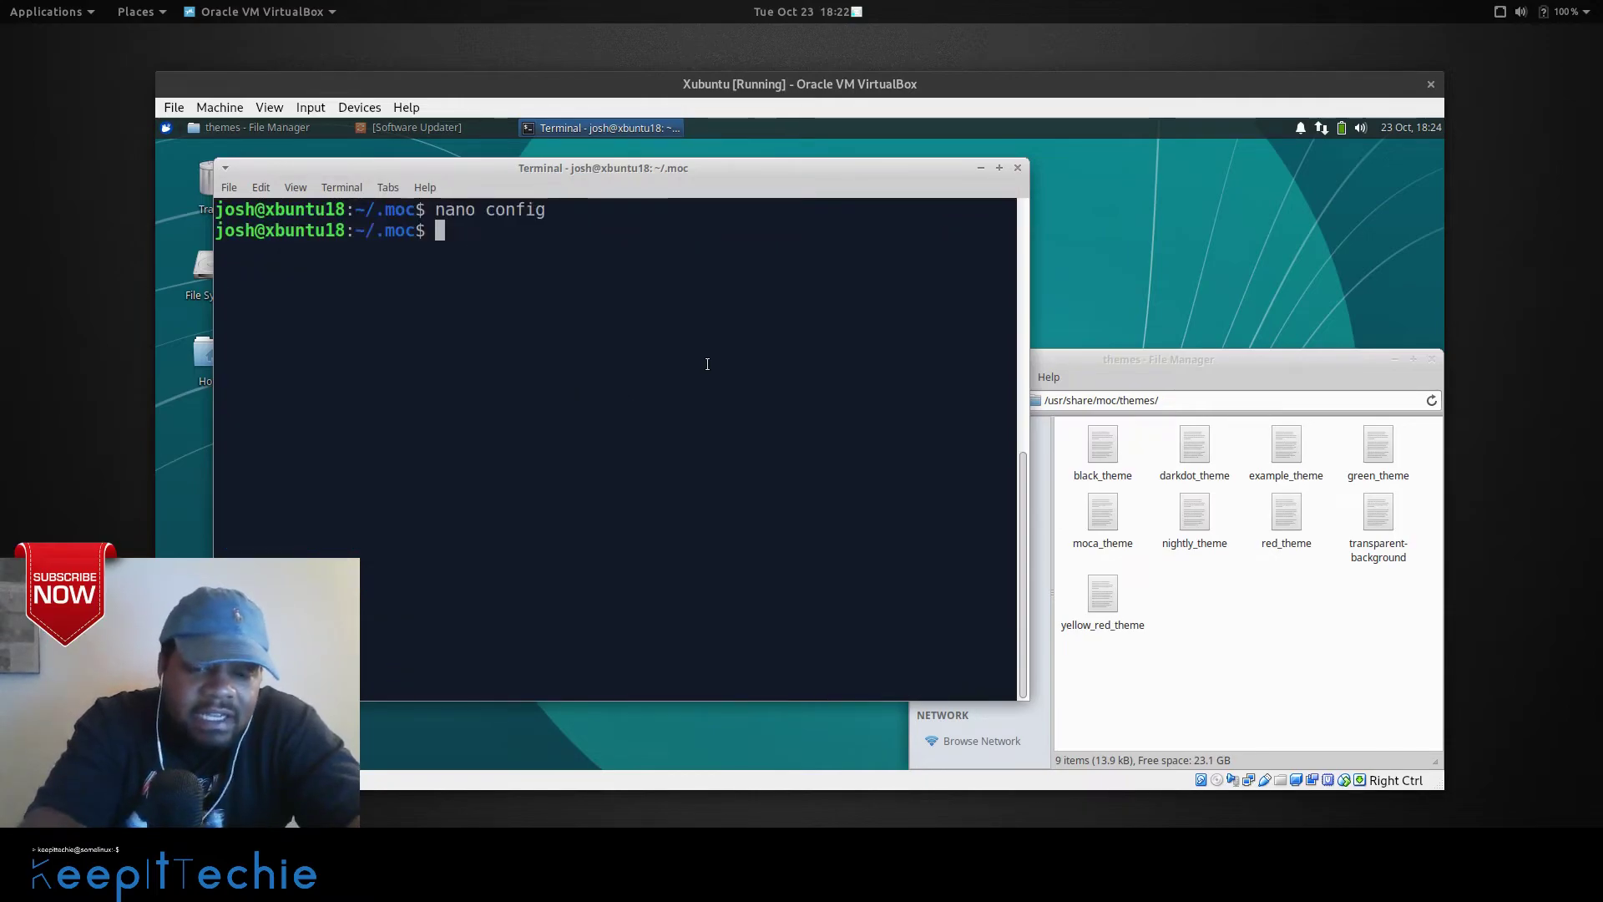
{"action": "type", "text": "mocp"}
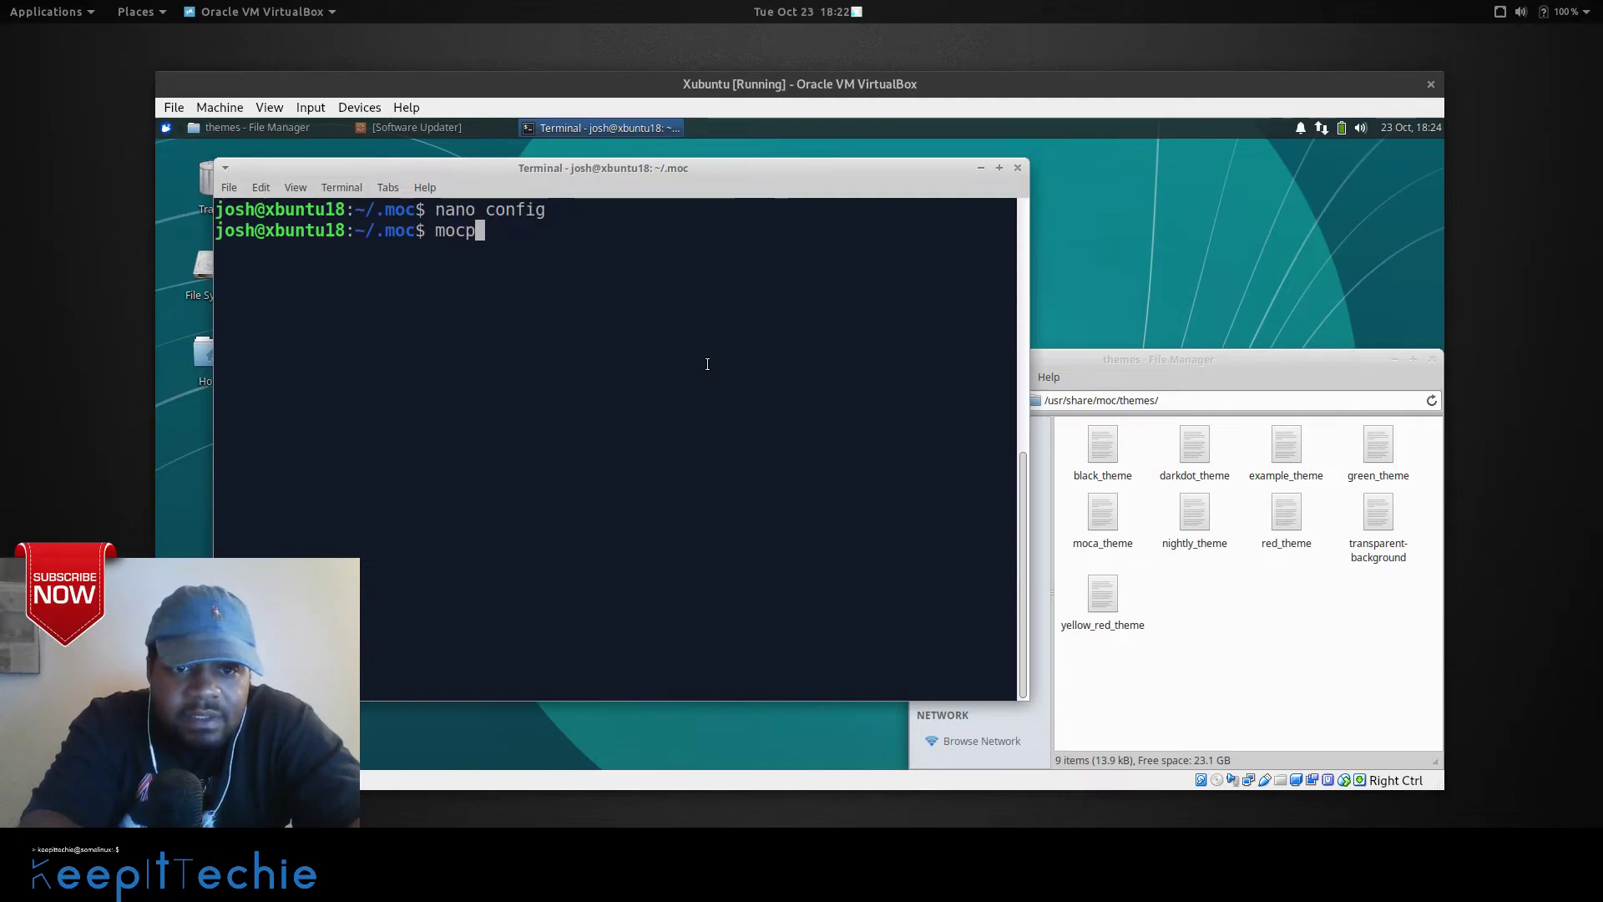
{"action": "key", "text": "Return"}
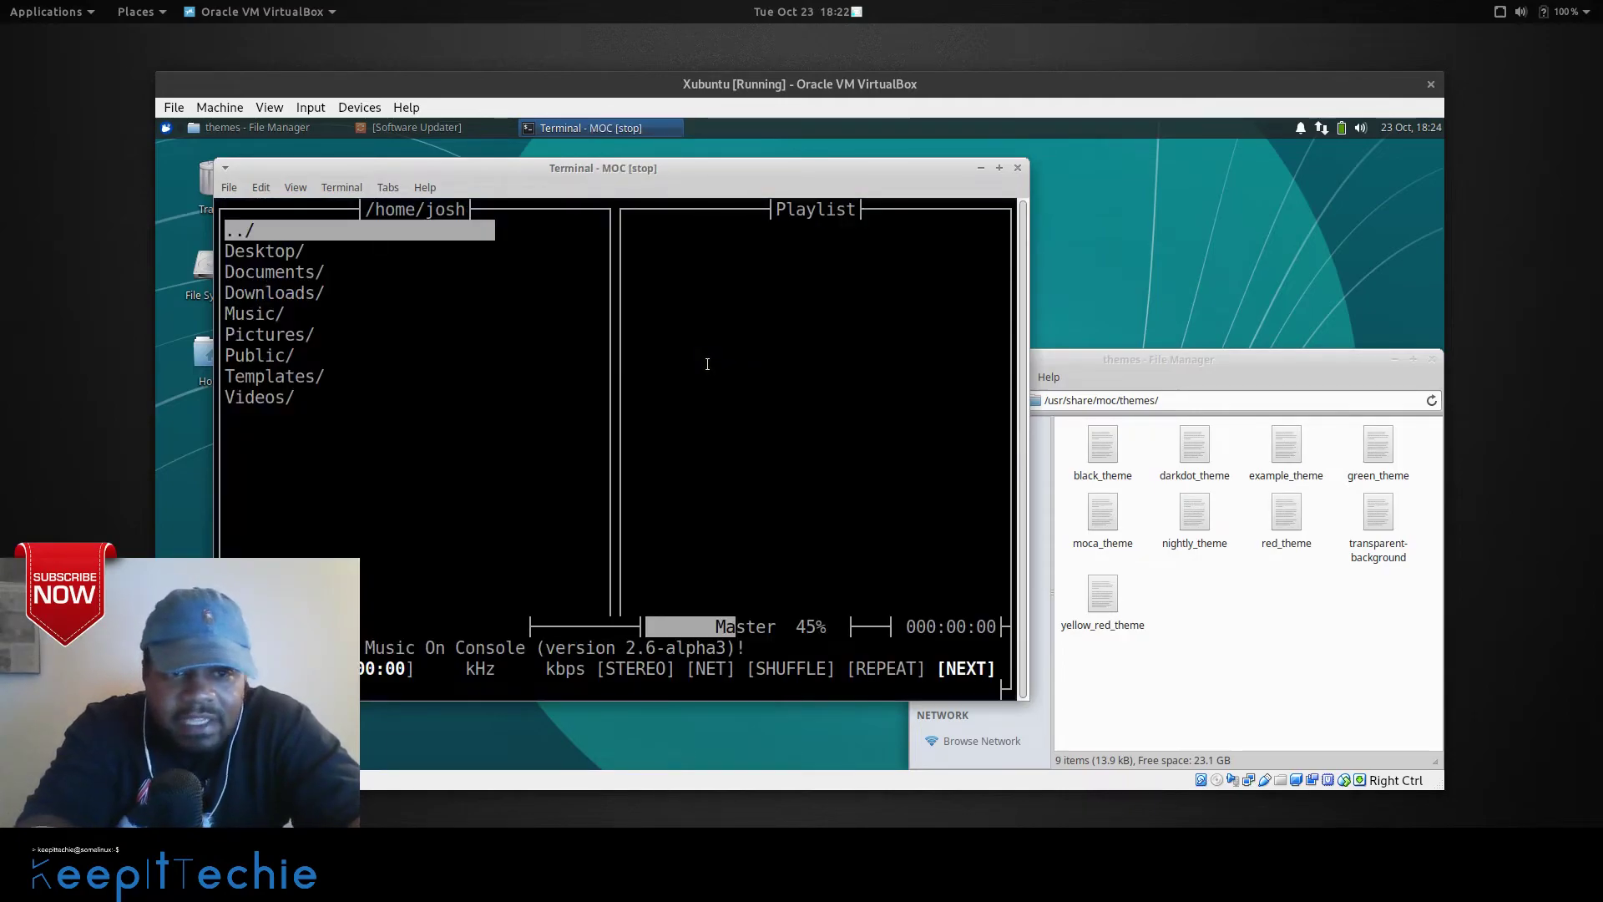
Open the Music directory in the player's file list to check its contents, and return to the home directory.
{"action": "key", "text": "Down"}
{"action": "key", "text": "Down"}
{"action": "key", "text": "Down"}
{"action": "key", "text": "Down"}
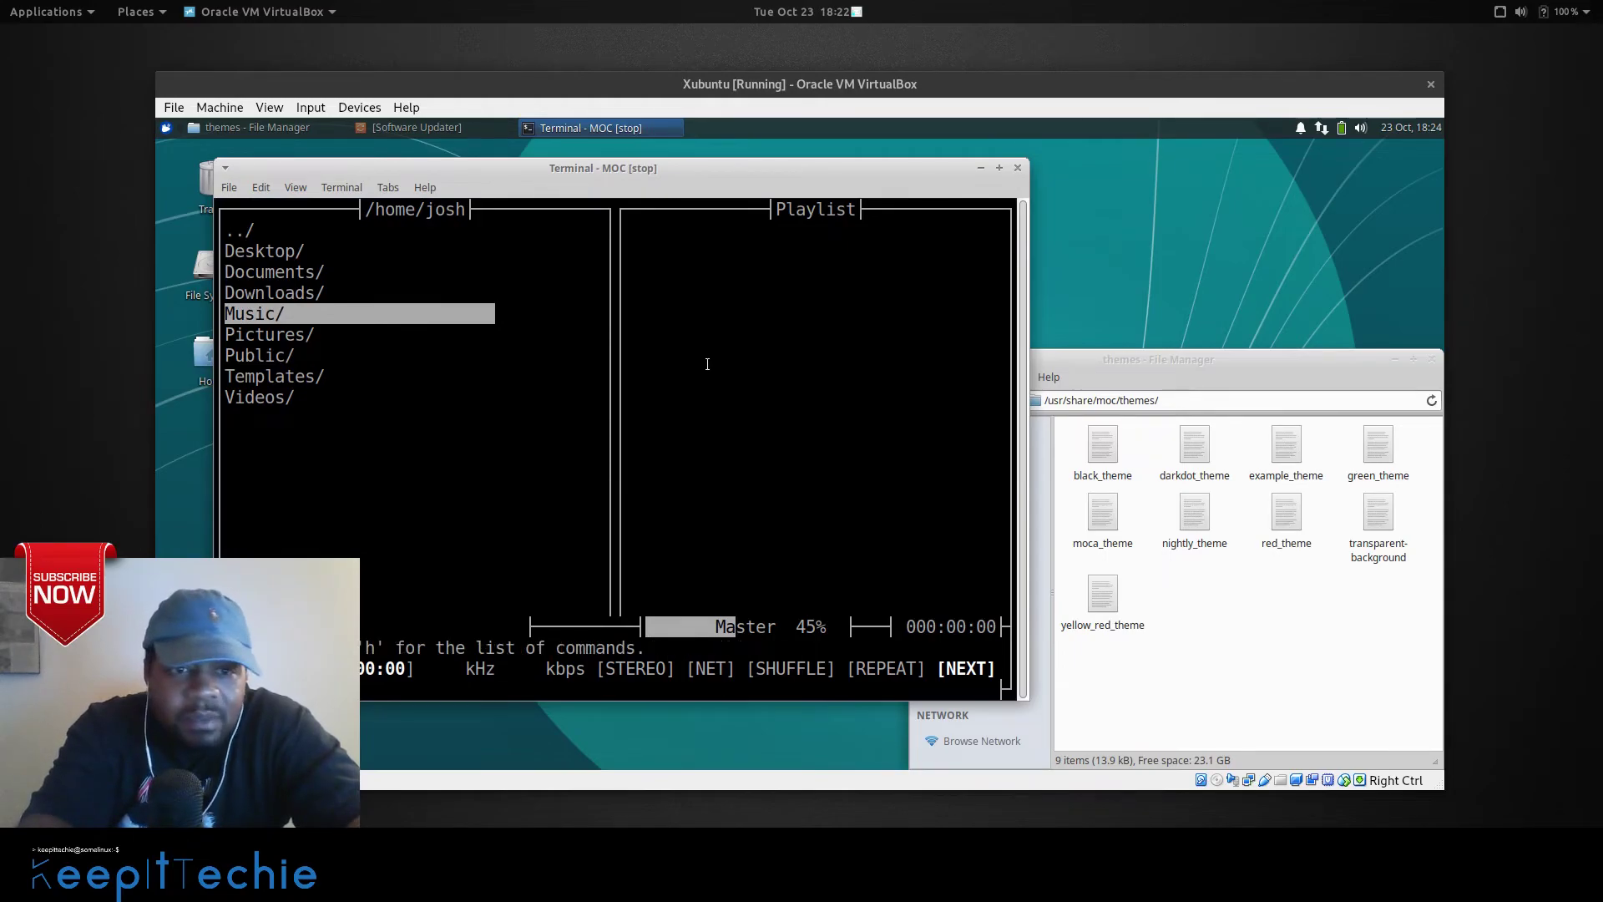
{"action": "key", "text": "Return"}
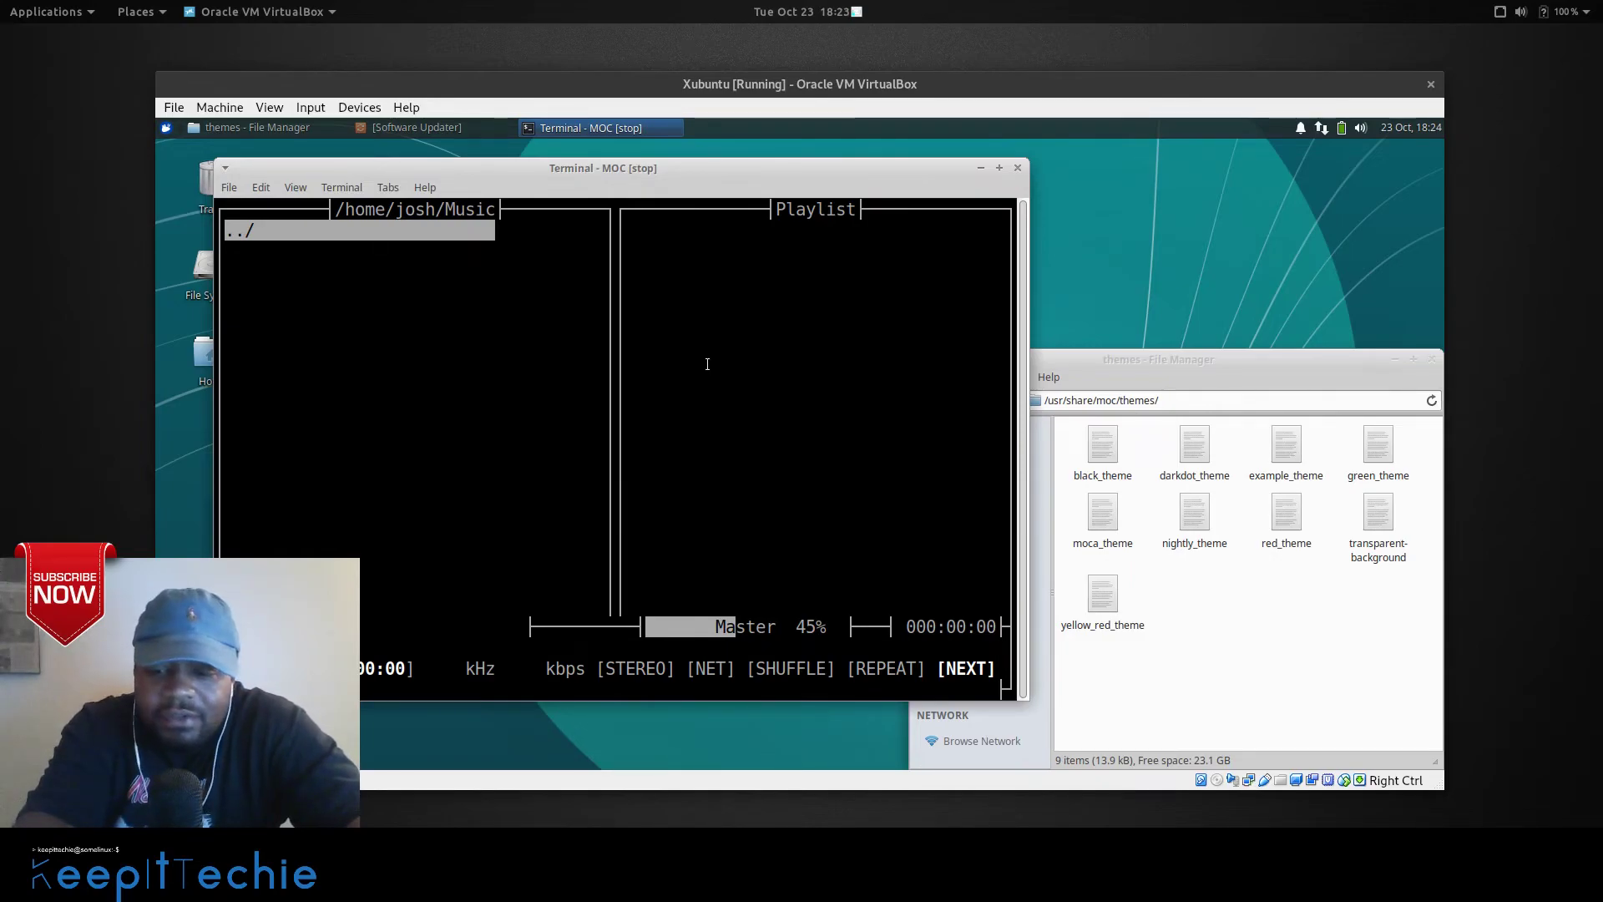
{"action": "key", "text": "Return"}
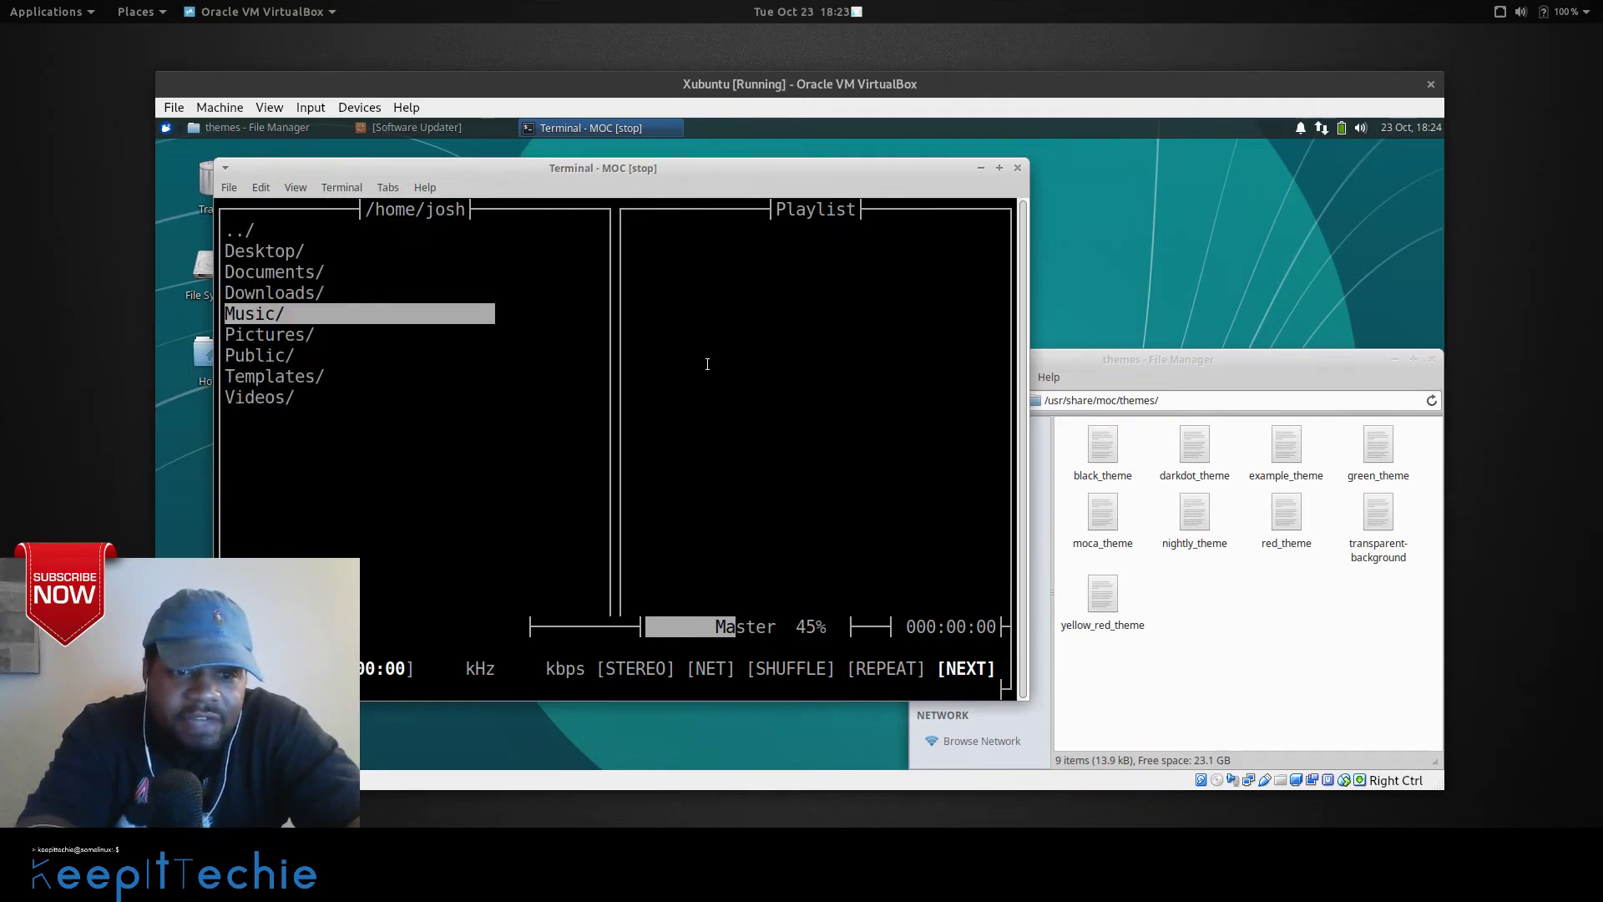
Go up from the user's home directory through /home to the filesystem root in the player's file list.
{"action": "key", "text": "Down"}
{"action": "key", "text": "Down"}
{"action": "key", "text": "Down"}
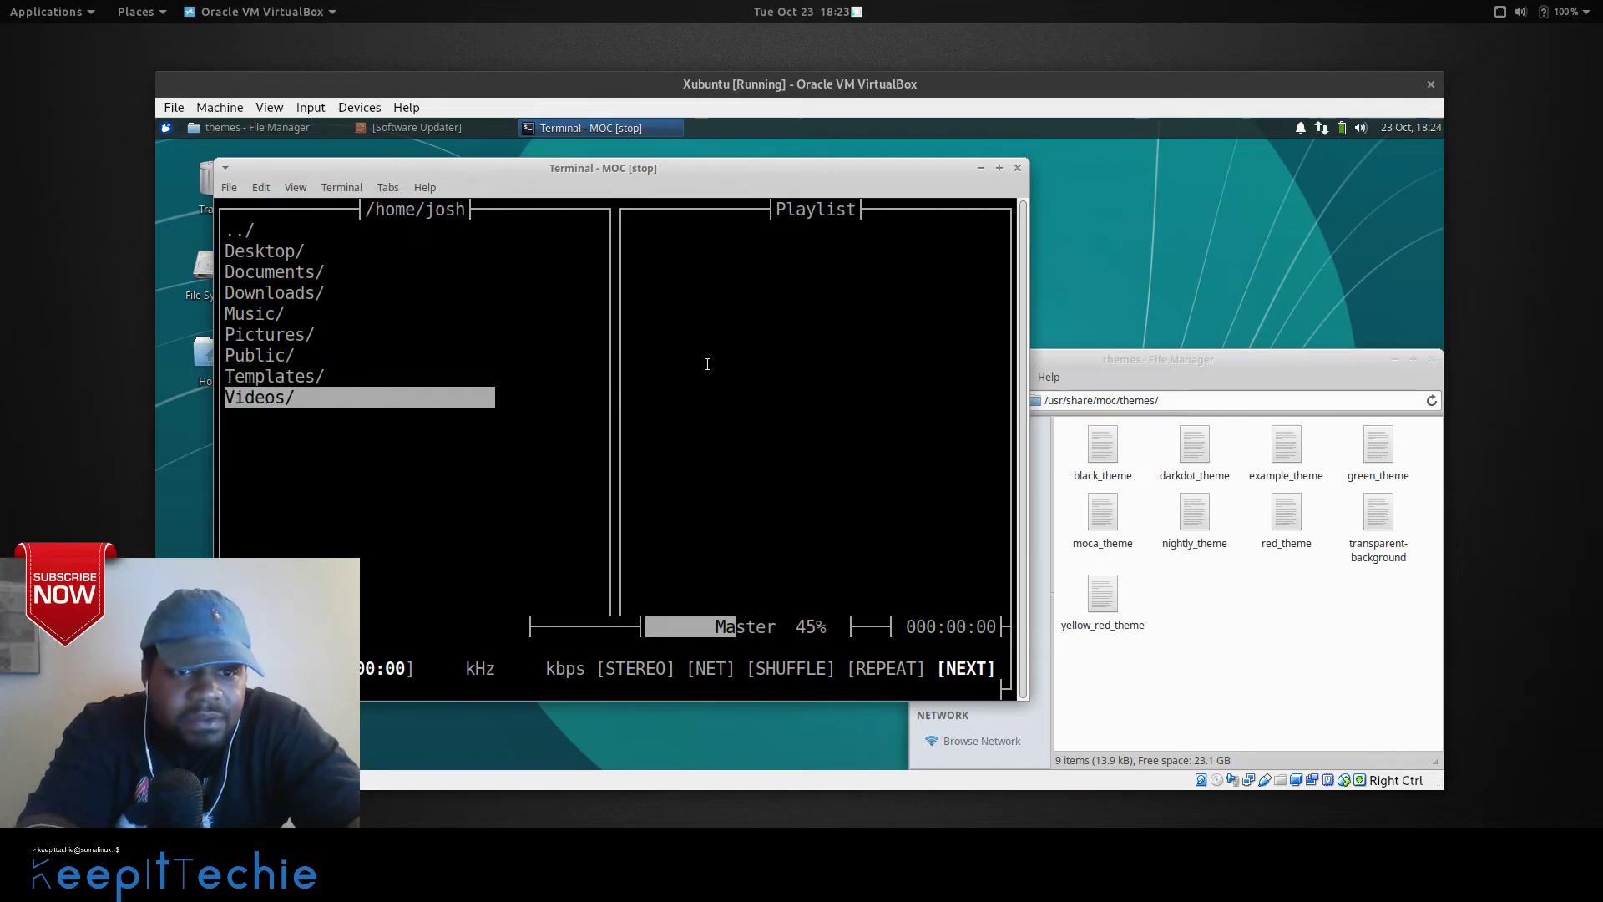
{"action": "key", "text": "Up"}
{"action": "key", "text": "Up"}
{"action": "key", "text": "Up"}
{"action": "key", "text": "Up"}
{"action": "key", "text": "Up"}
{"action": "key", "text": "Up"}
{"action": "key", "text": "Up"}
{"action": "key", "text": "Up"}
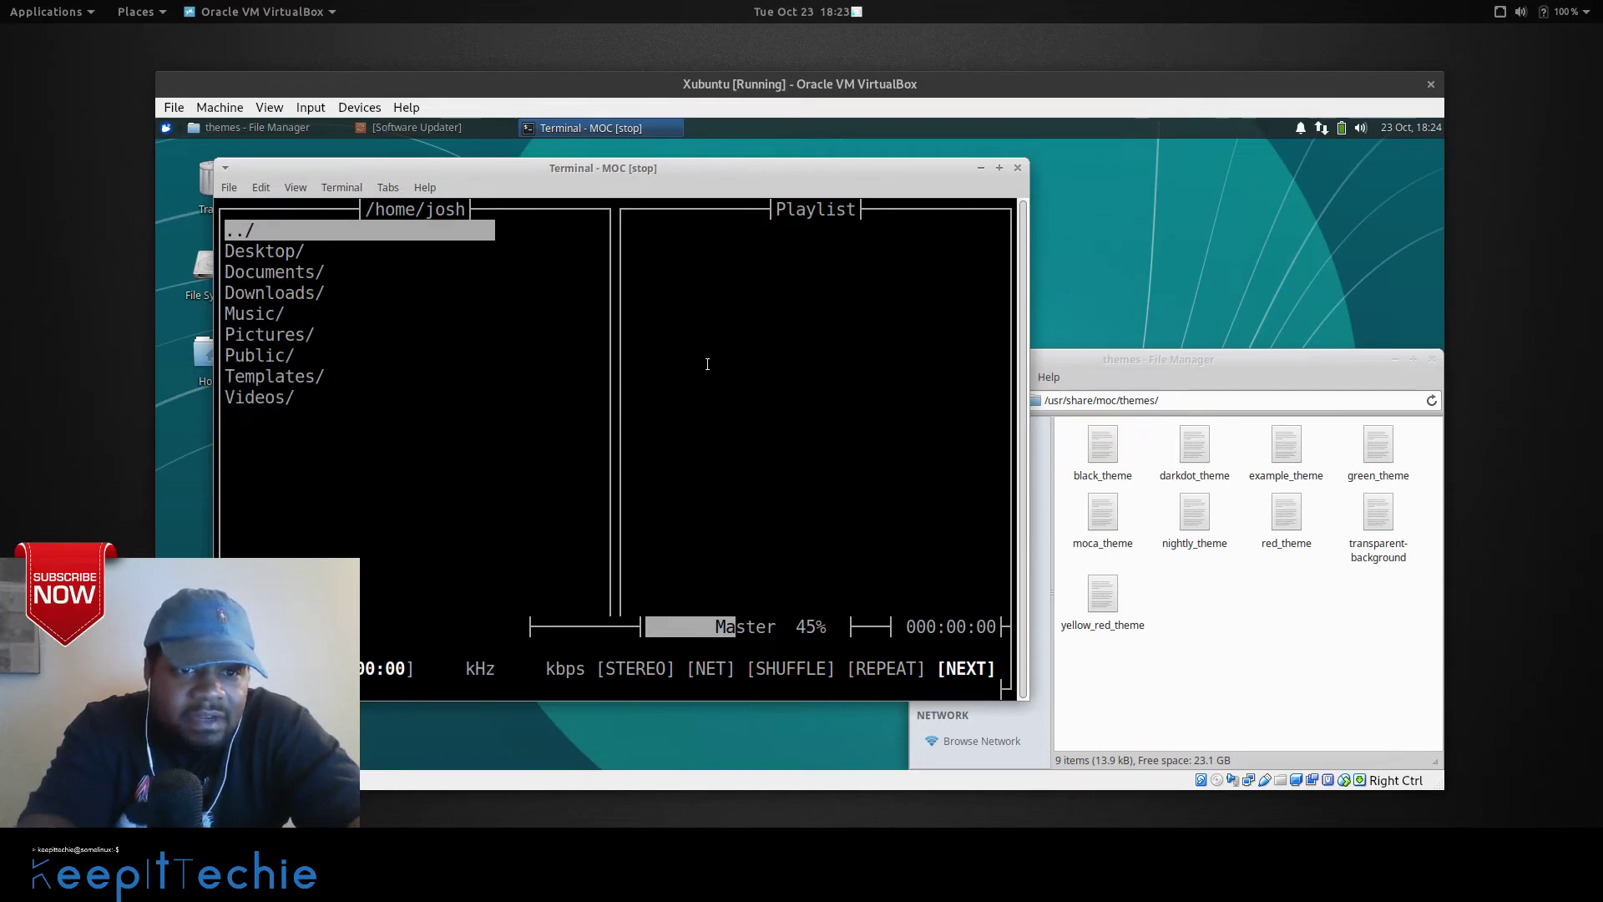
{"action": "key", "text": "Return"}
{"action": "key", "text": "Up"}
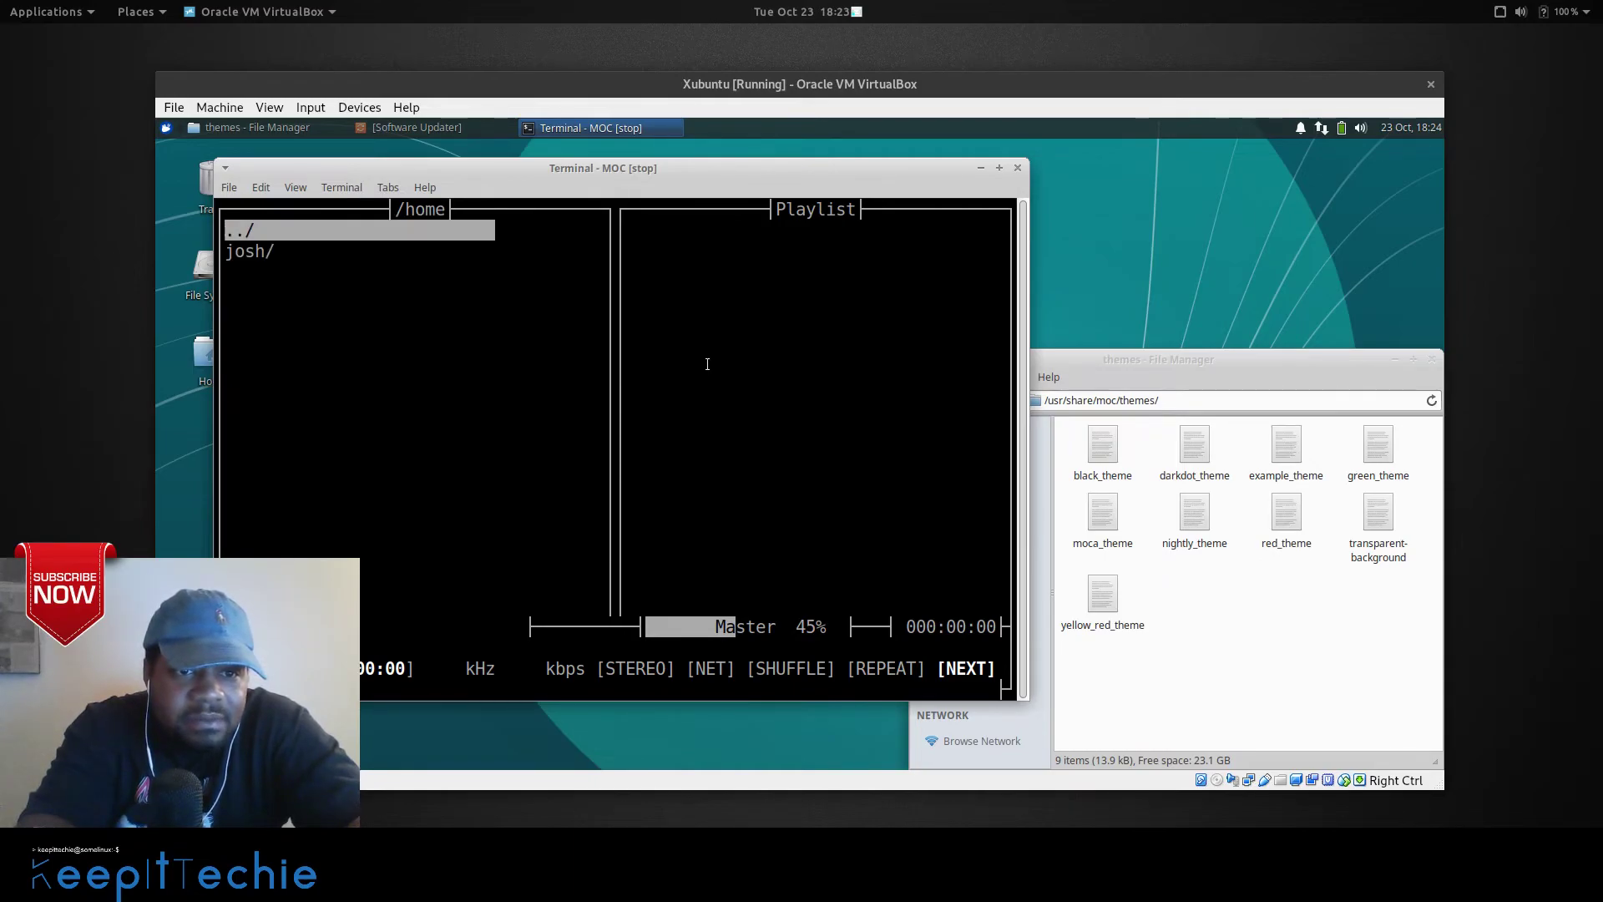
{"action": "key", "text": "Return"}
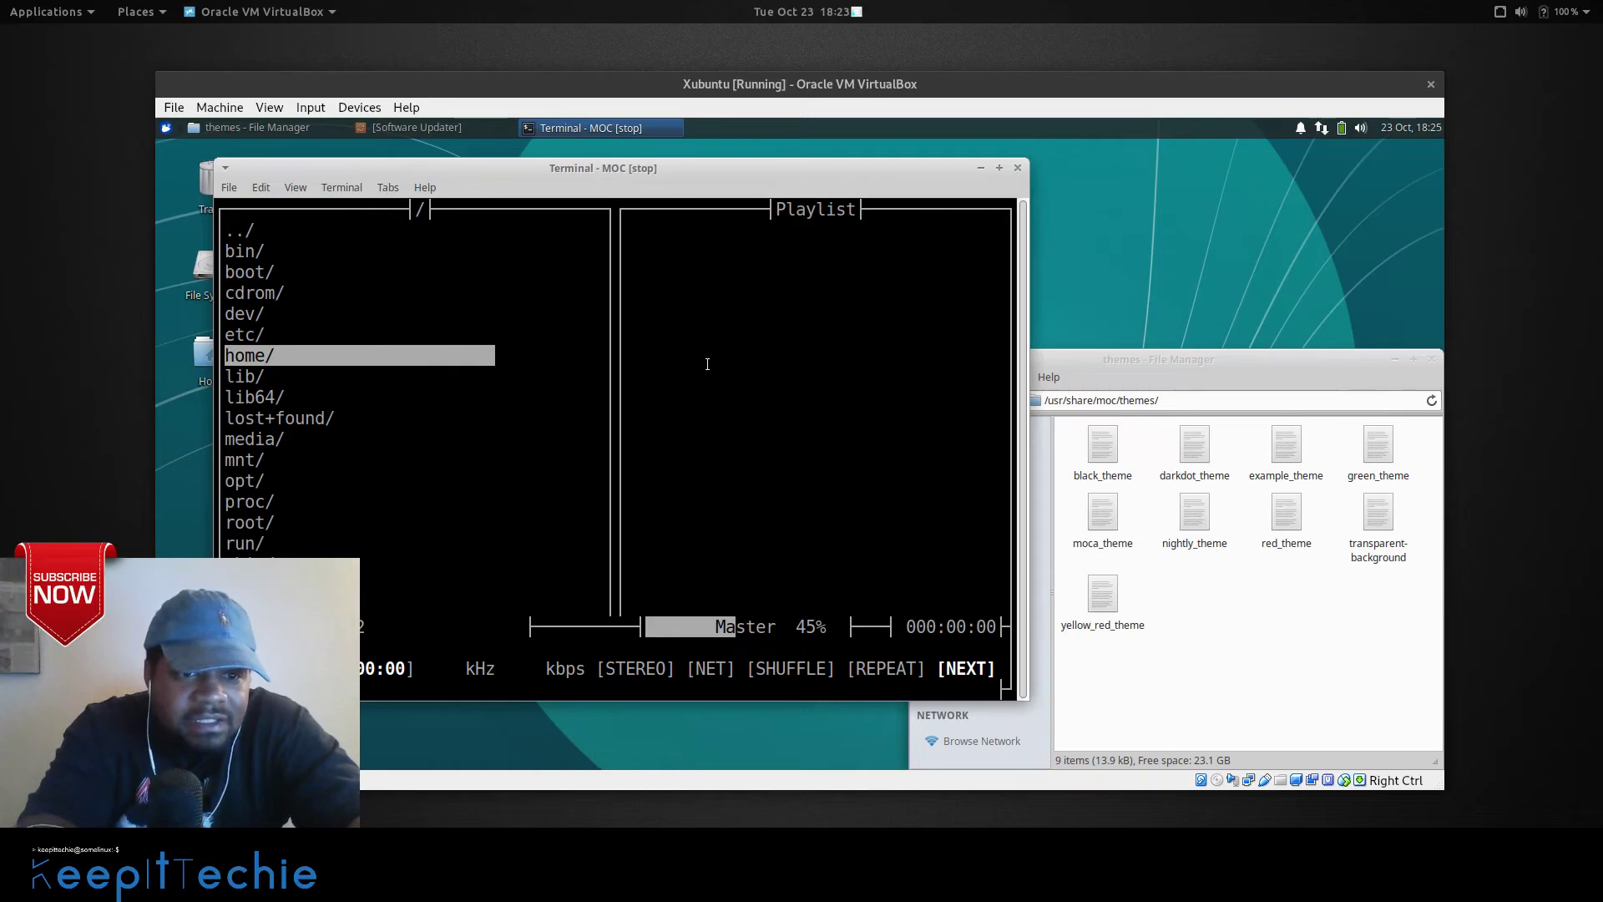
Open the media directory from the filesystem root.
{"action": "key", "text": "Down"}
{"action": "key", "text": "Down"}
{"action": "key", "text": "Down"}
{"action": "key", "text": "Down"}
{"action": "key", "text": "Return"}
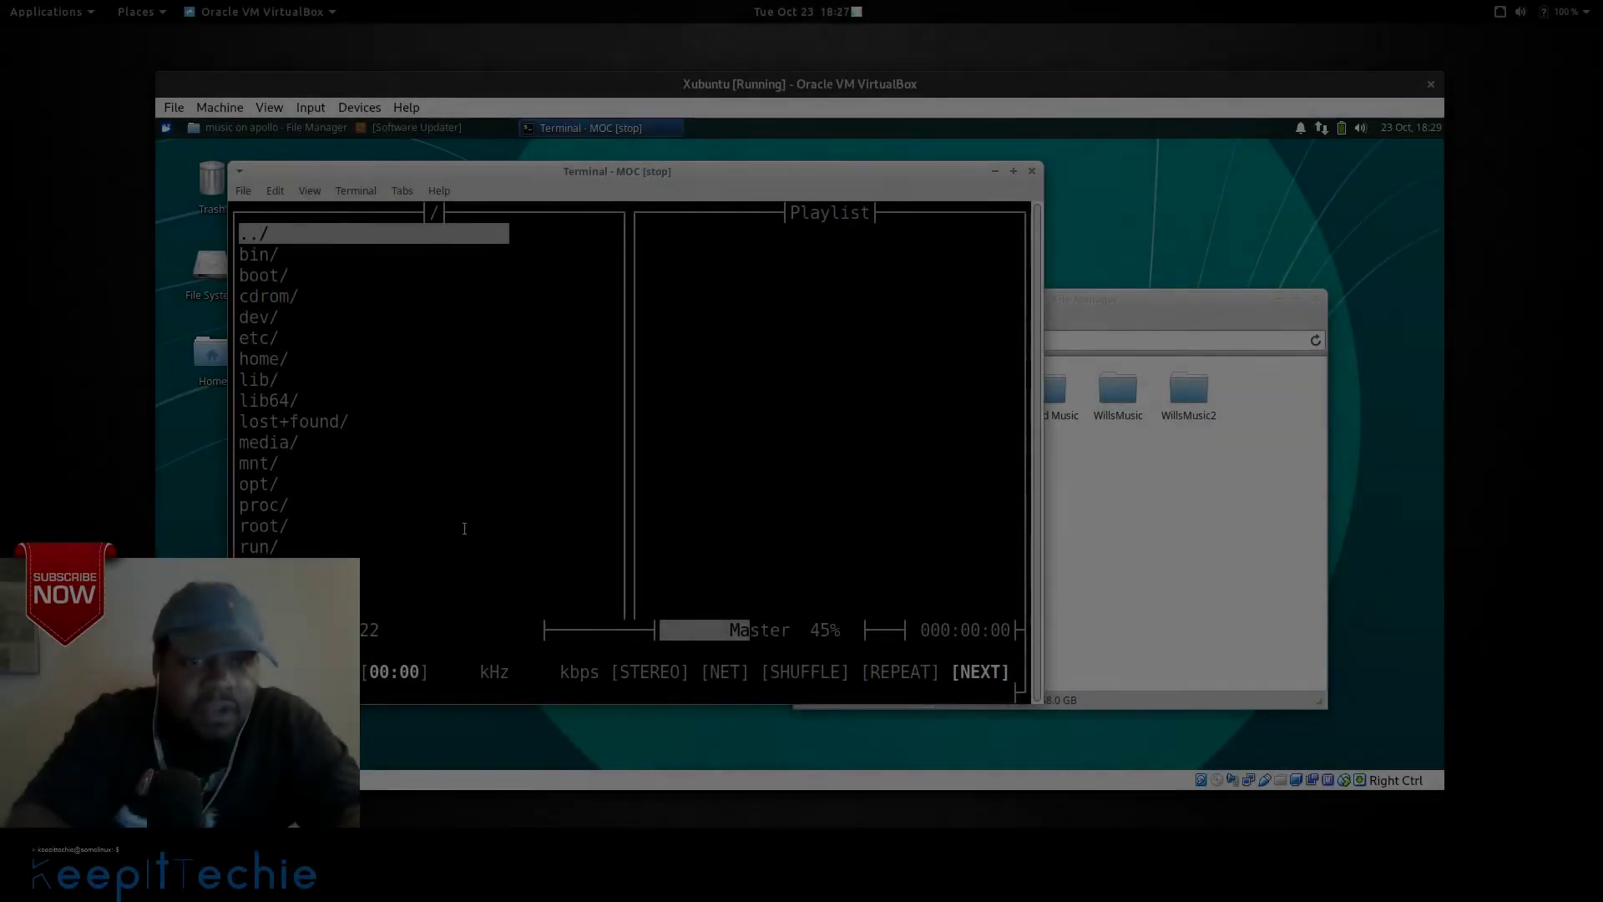
Open the run directory from the filesystem root in the player's file list.
{"action": "key", "text": "Down"}
{"action": "key", "text": "Down"}
{"action": "key", "text": "Down"}
{"action": "key", "text": "Down"}
{"action": "key", "text": "Down"}
{"action": "key", "text": "Down"}
{"action": "key", "text": "Down"}
{"action": "key", "text": "Down"}
{"action": "key", "text": "Down"}
{"action": "key", "text": "Down"}
{"action": "key", "text": "Down"}
{"action": "key", "text": "Down"}
{"action": "key", "text": "Down"}
{"action": "key", "text": "Down"}
{"action": "key", "text": "Down"}
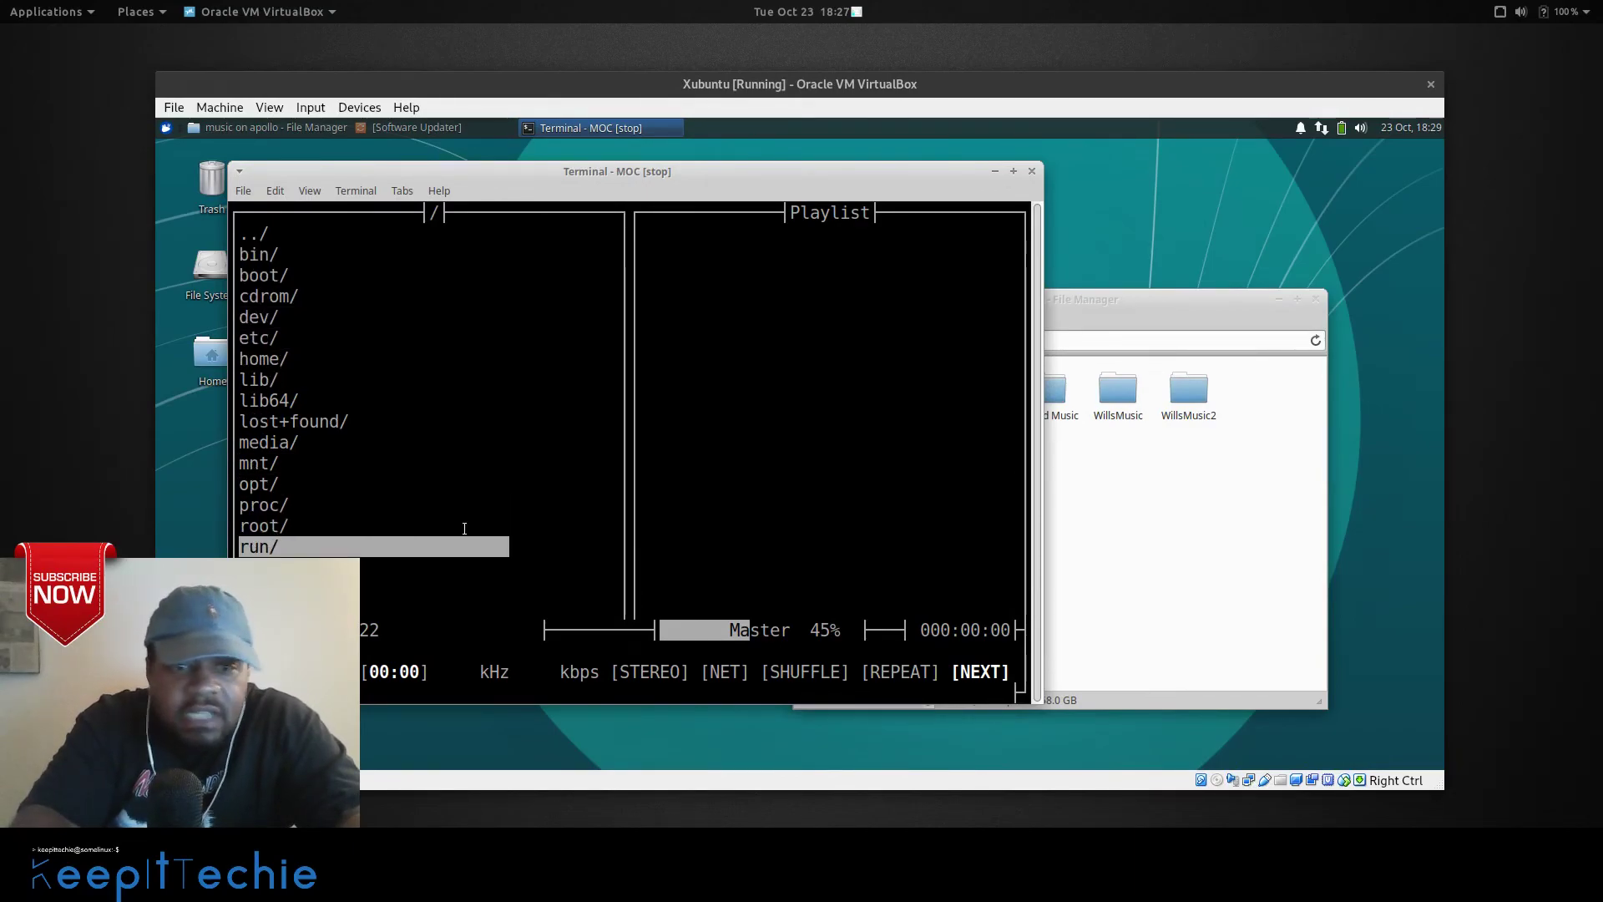
{"action": "key", "text": "Return"}
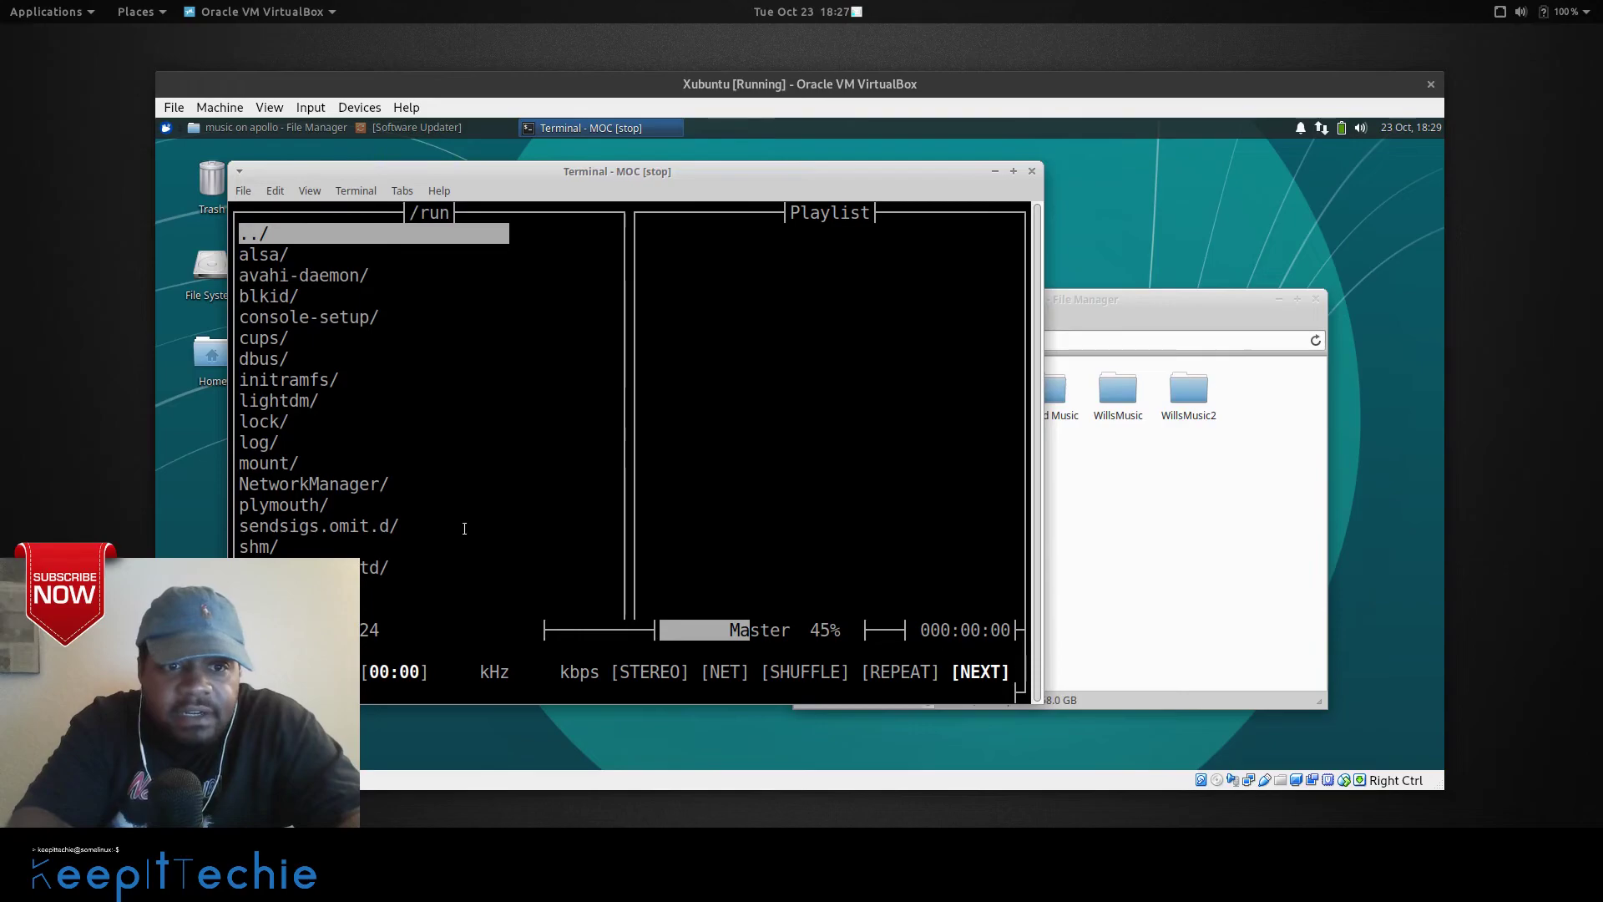
Find the user directory near the end of the /run listing and open it.
{"action": "key", "text": "Down"}
{"action": "key", "text": "Down"}
{"action": "key", "text": "Down"}
{"action": "key", "text": "Down"}
{"action": "key", "text": "Down"}
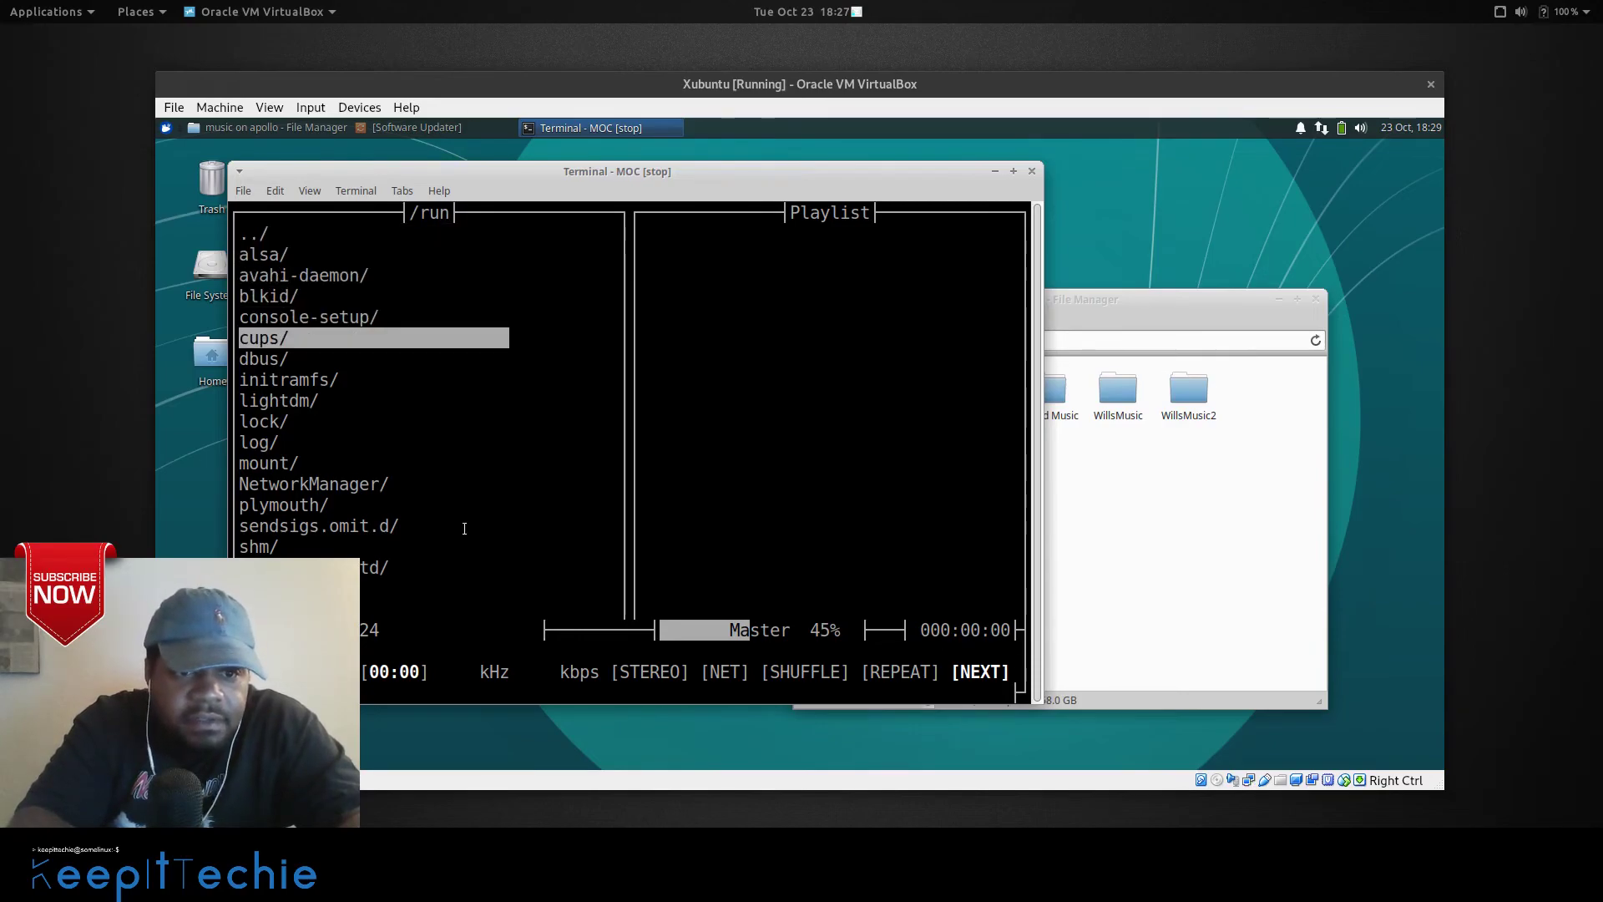
{"action": "key", "text": "Down"}
{"action": "key", "text": "Down"}
{"action": "key", "text": "Down"}
{"action": "key", "text": "Down"}
{"action": "key", "text": "Down"}
{"action": "key", "text": "Down"}
{"action": "key", "text": "Down"}
{"action": "key", "text": "Down"}
{"action": "key", "text": "Down"}
{"action": "key", "text": "Down"}
{"action": "key", "text": "Down"}
{"action": "key", "text": "Down"}
{"action": "key", "text": "Down"}
{"action": "key", "text": "Down"}
{"action": "key", "text": "Down"}
{"action": "key", "text": "Down"}
{"action": "key", "text": "Down"}
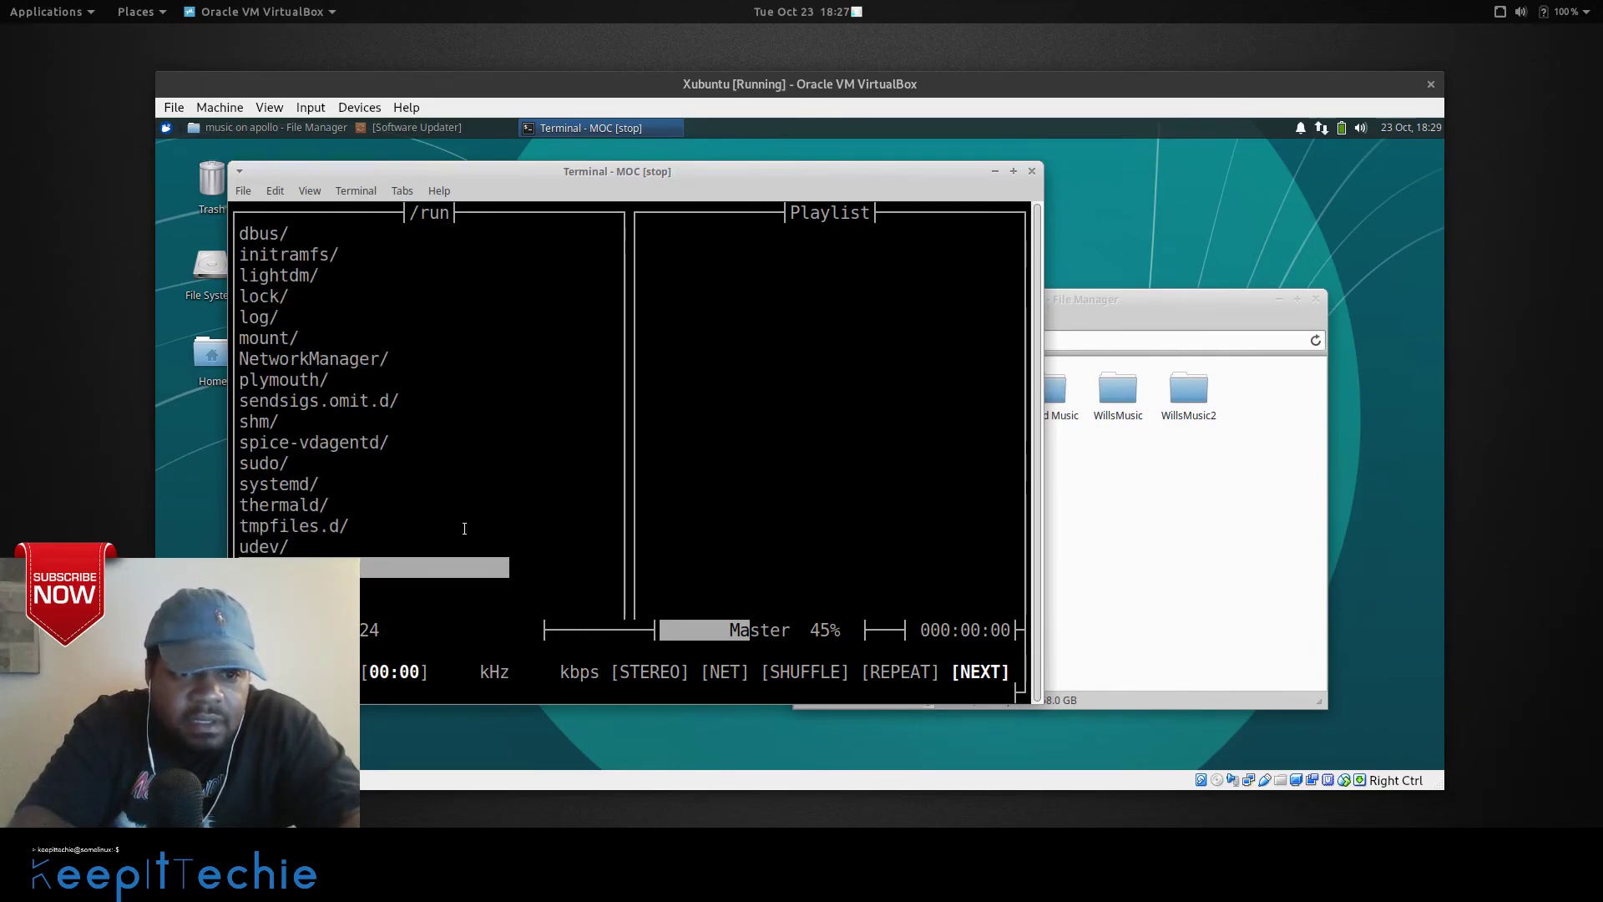
{"action": "key", "text": "Down"}
{"action": "key", "text": "Return"}
Open the 1000 directory inside /run/user and enter its gvfs folder.
{"action": "key", "text": "Down"}
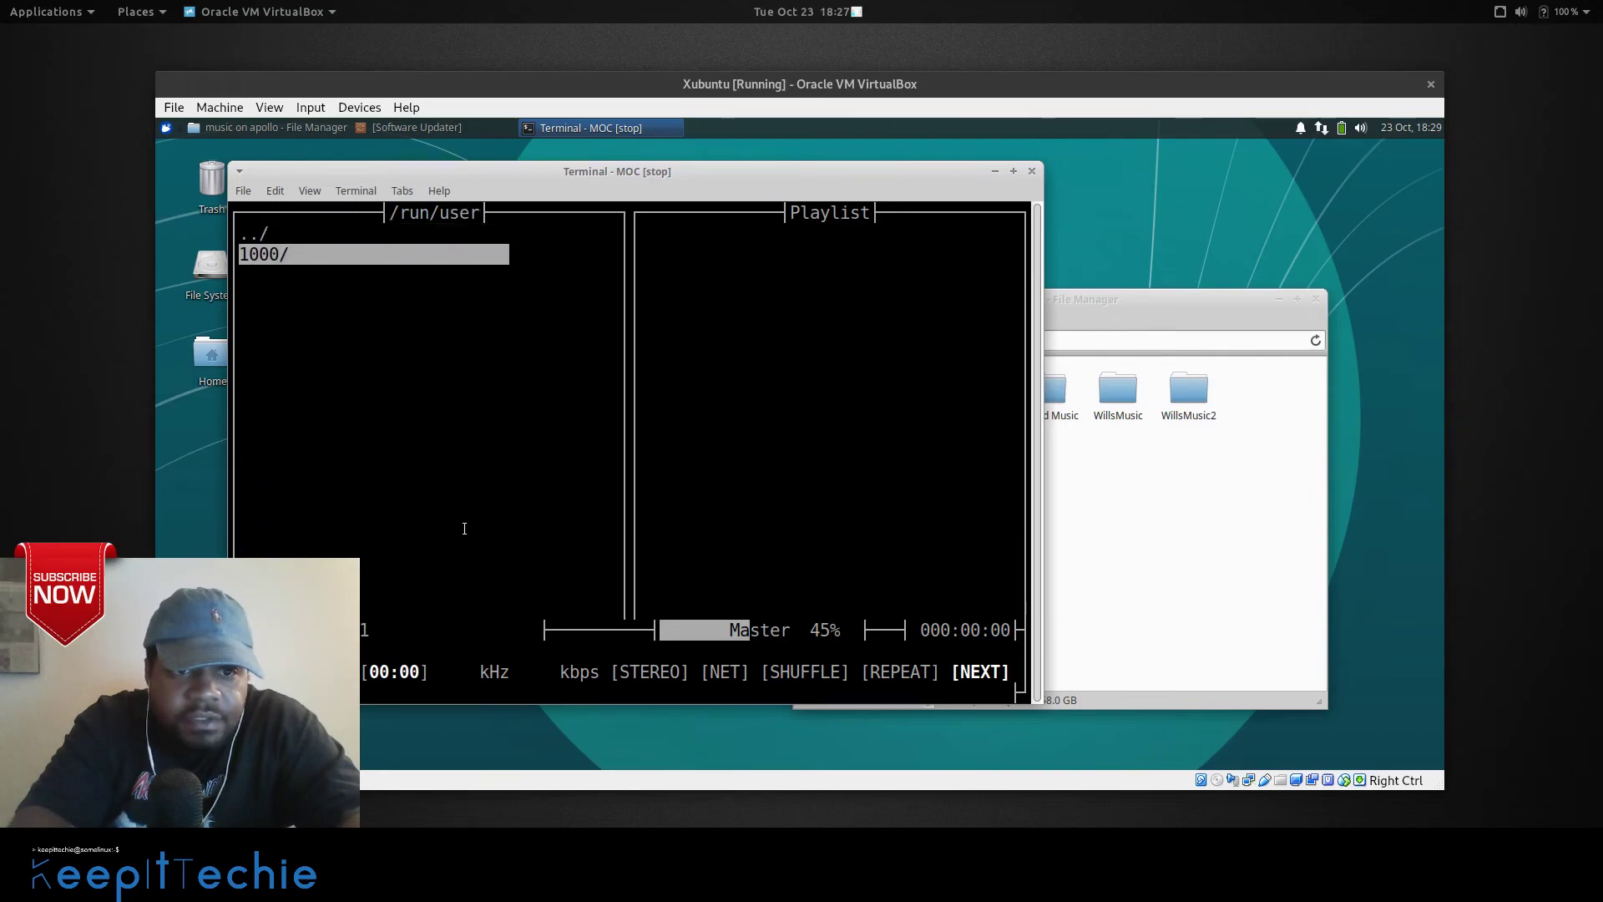
{"action": "key", "text": "Return"}
{"action": "key", "text": "Down"}
{"action": "key", "text": "Down"}
{"action": "key", "text": "Down"}
{"action": "key", "text": "Down"}
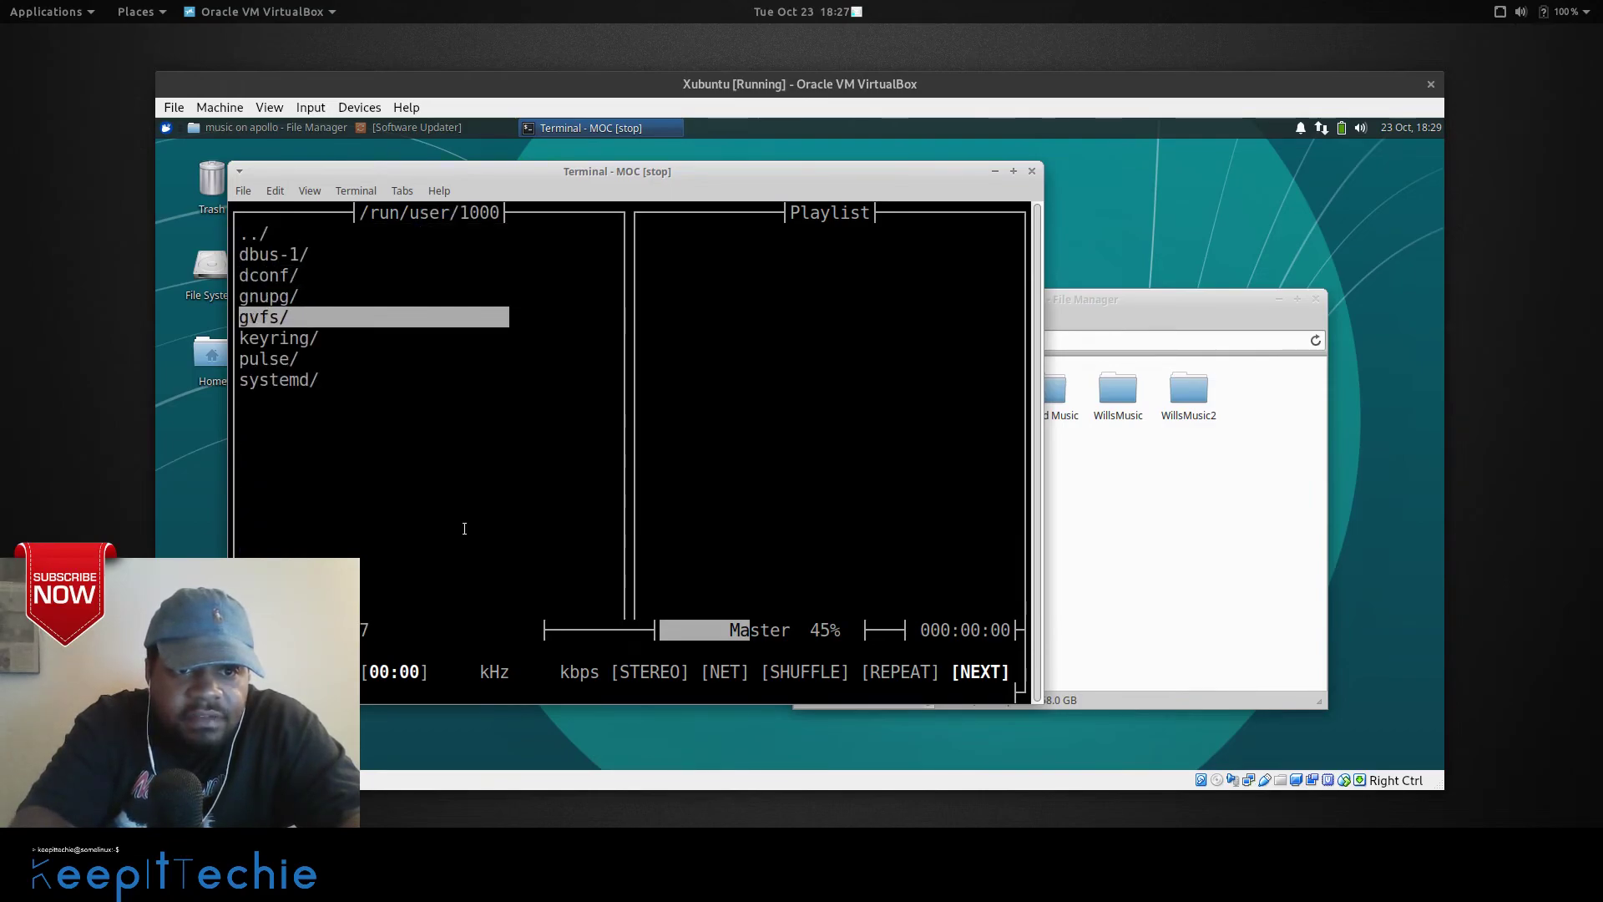
{"action": "key", "text": "Return"}
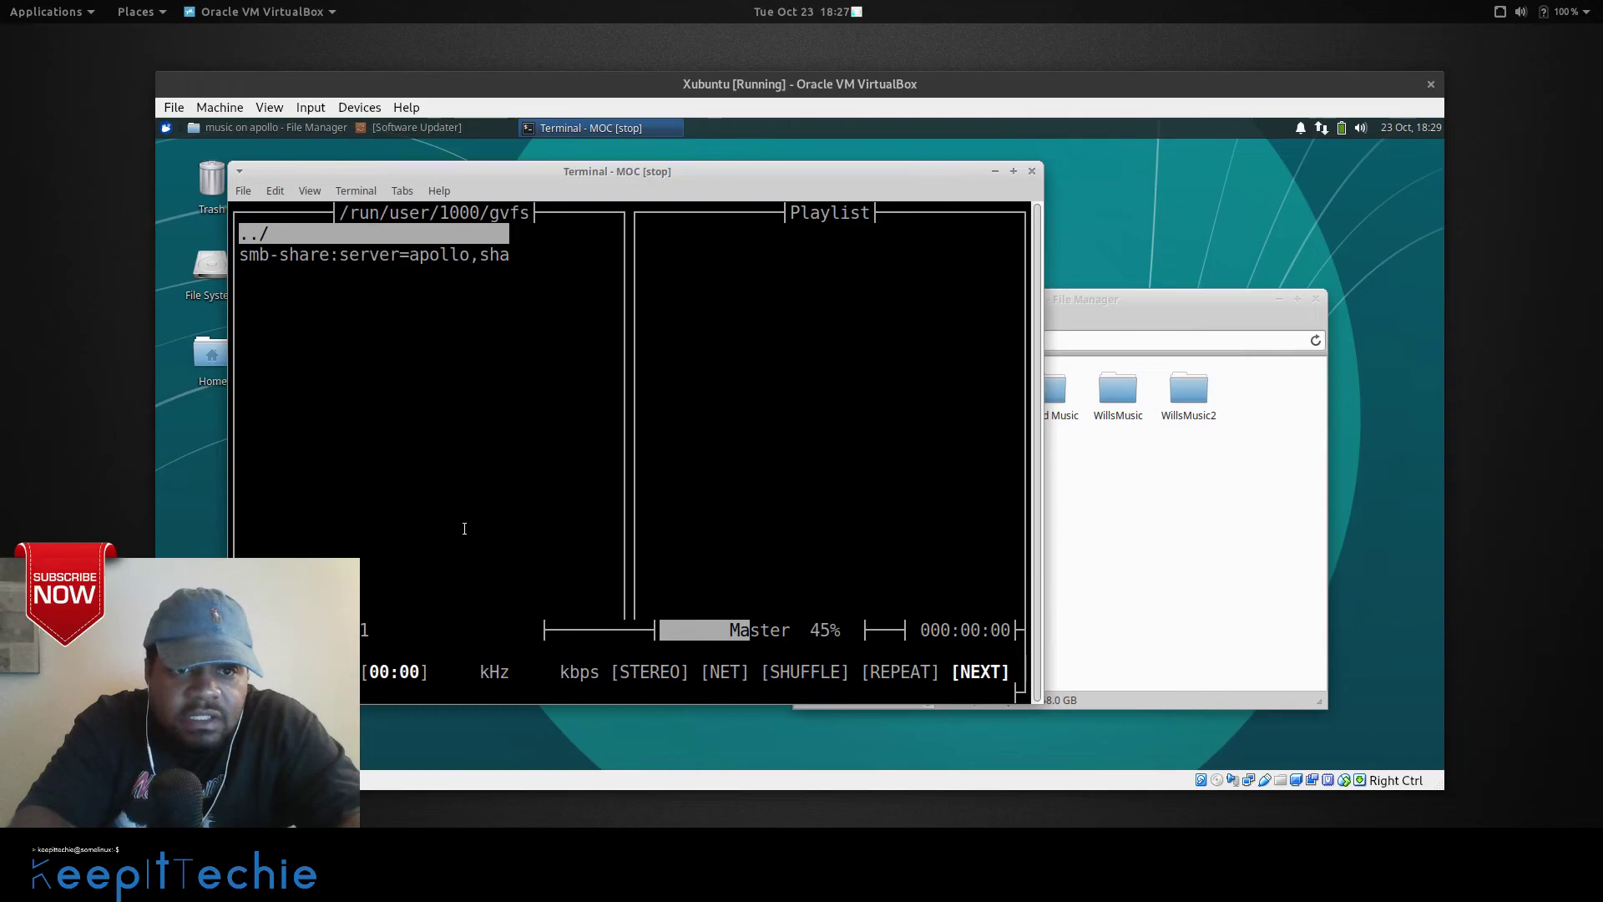
Enter the mounted smb-share for the music share on server apollo and open its Music_New folder.
{"action": "key", "text": "Down"}
{"action": "key", "text": "Return"}
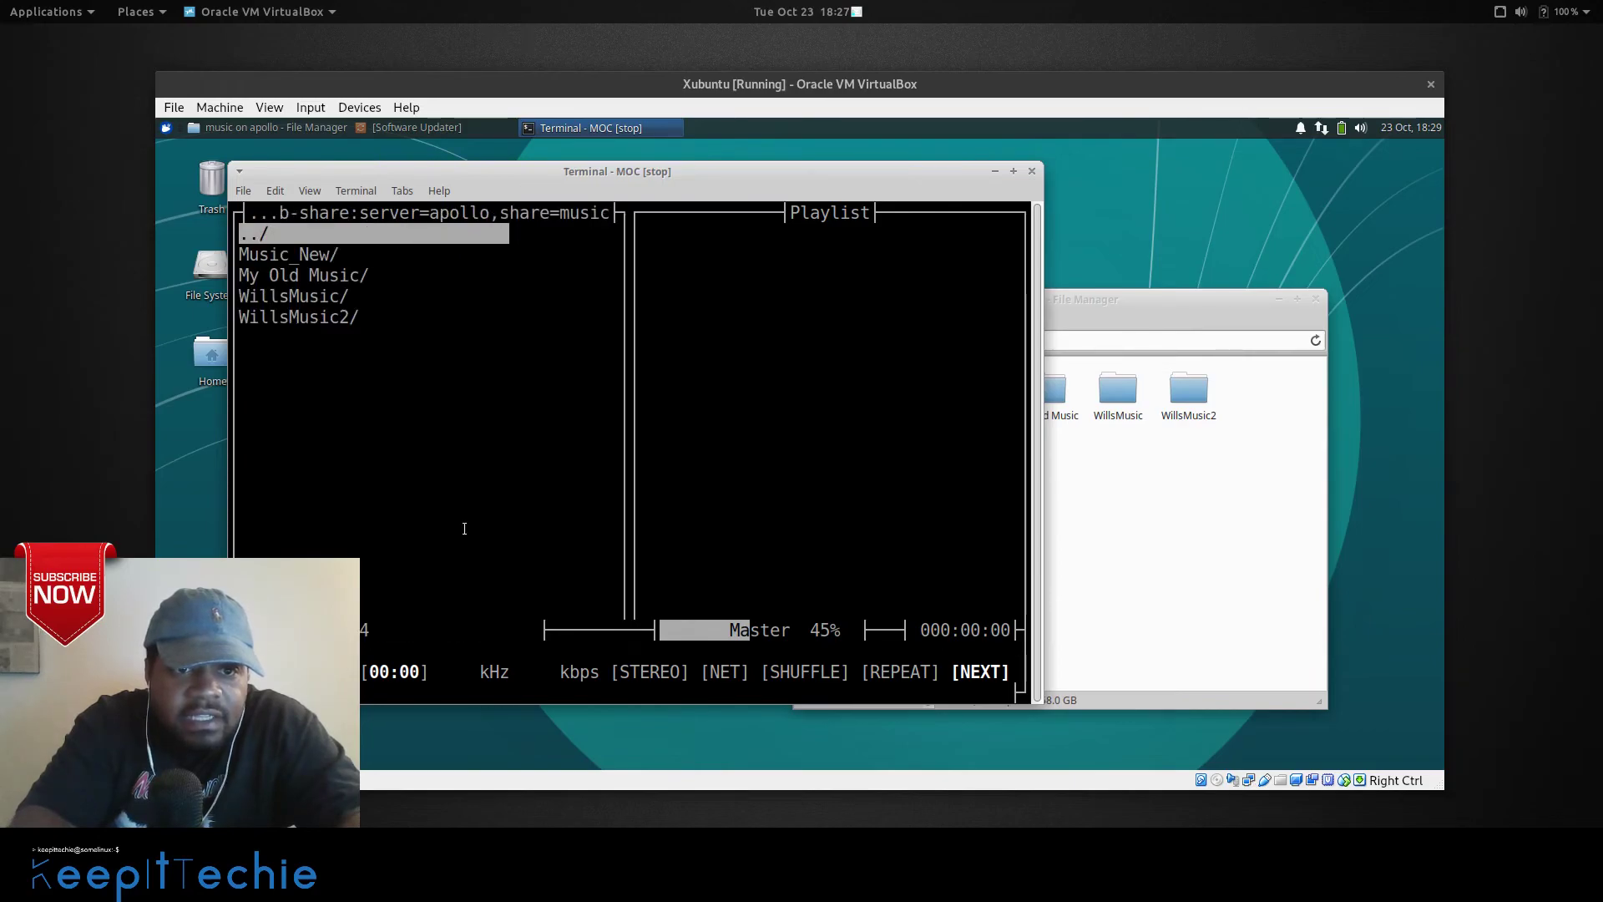
{"action": "key", "text": "Down"}
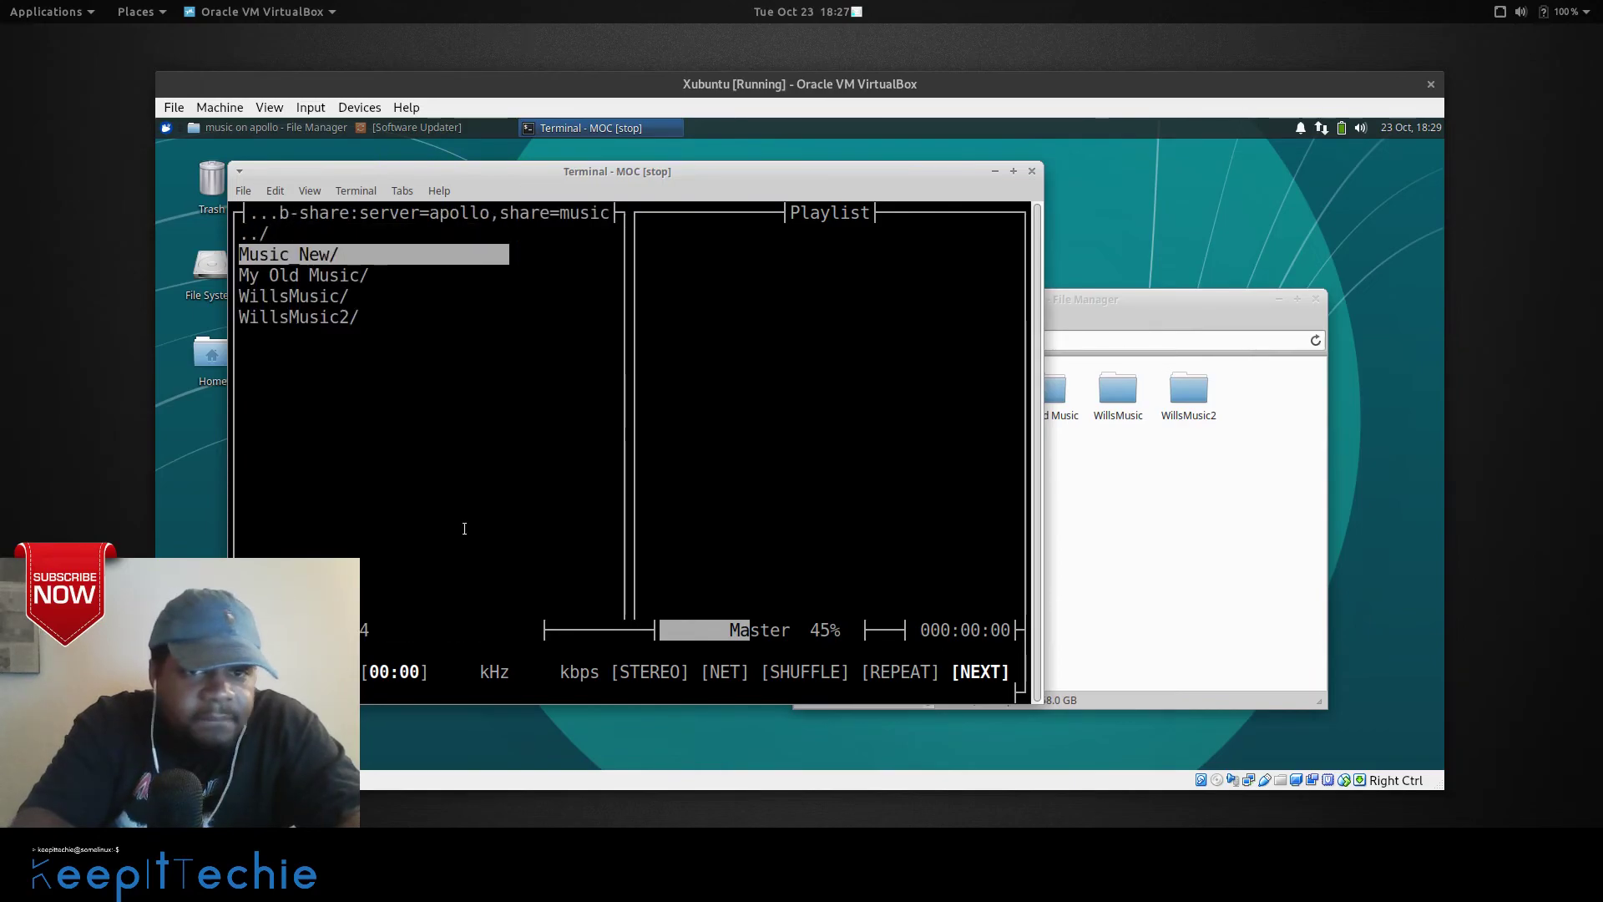
{"action": "key", "text": "Return"}
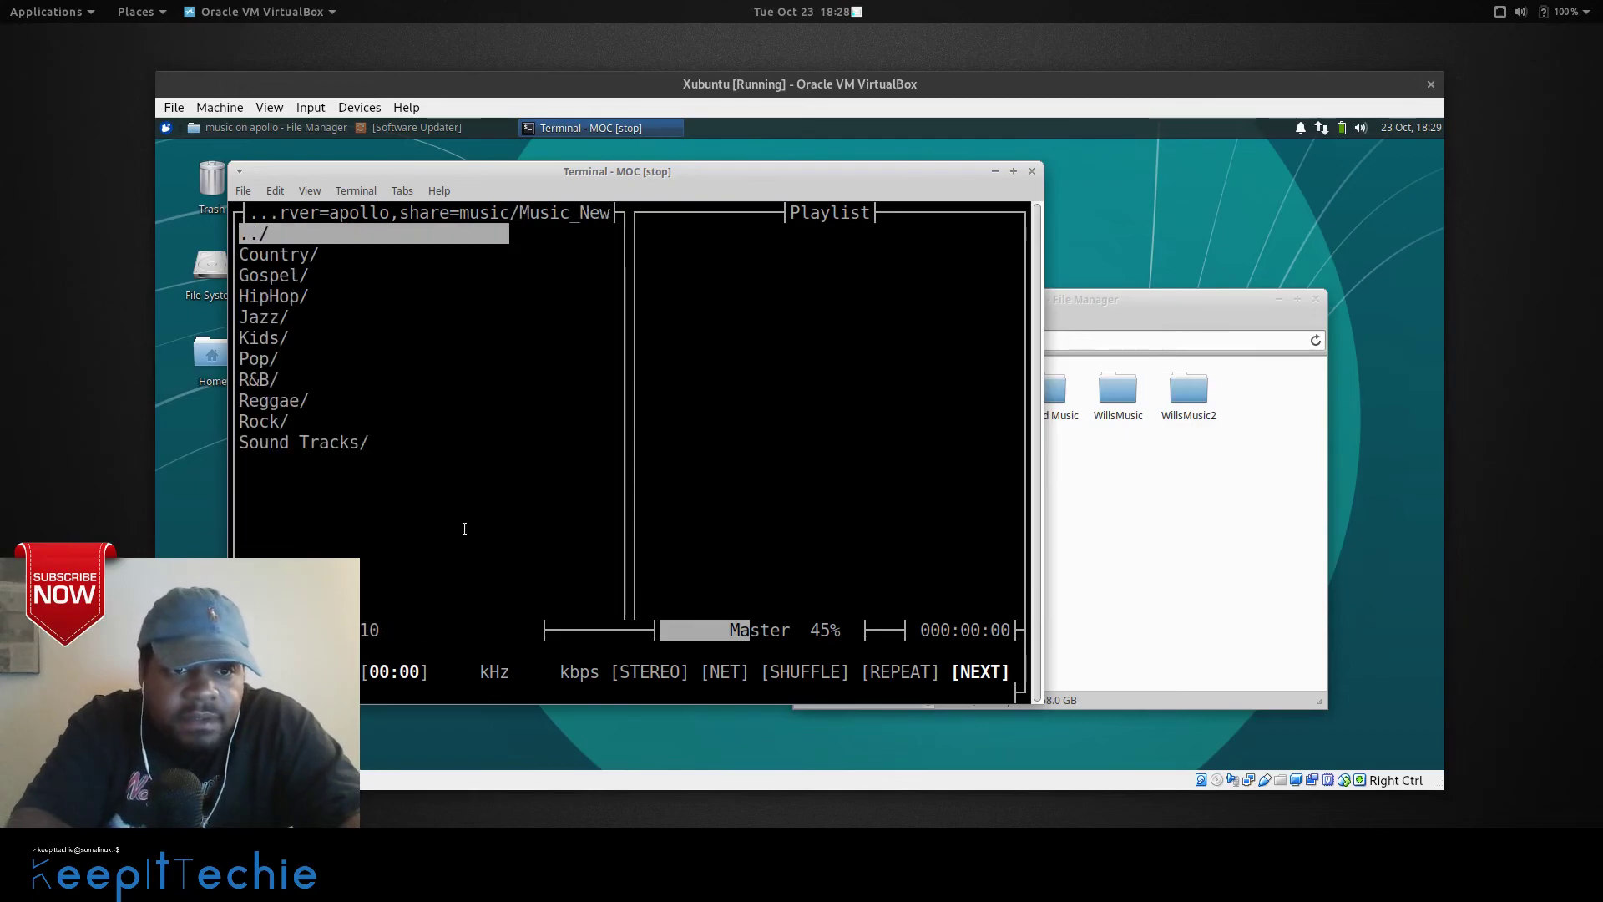
Look through the genre folders listed in Music_New.
{"action": "key", "text": "Down"}
{"action": "key", "text": "Down"}
{"action": "key", "text": "Down"}
{"action": "key", "text": "Down"}
{"action": "key", "text": "Down"}
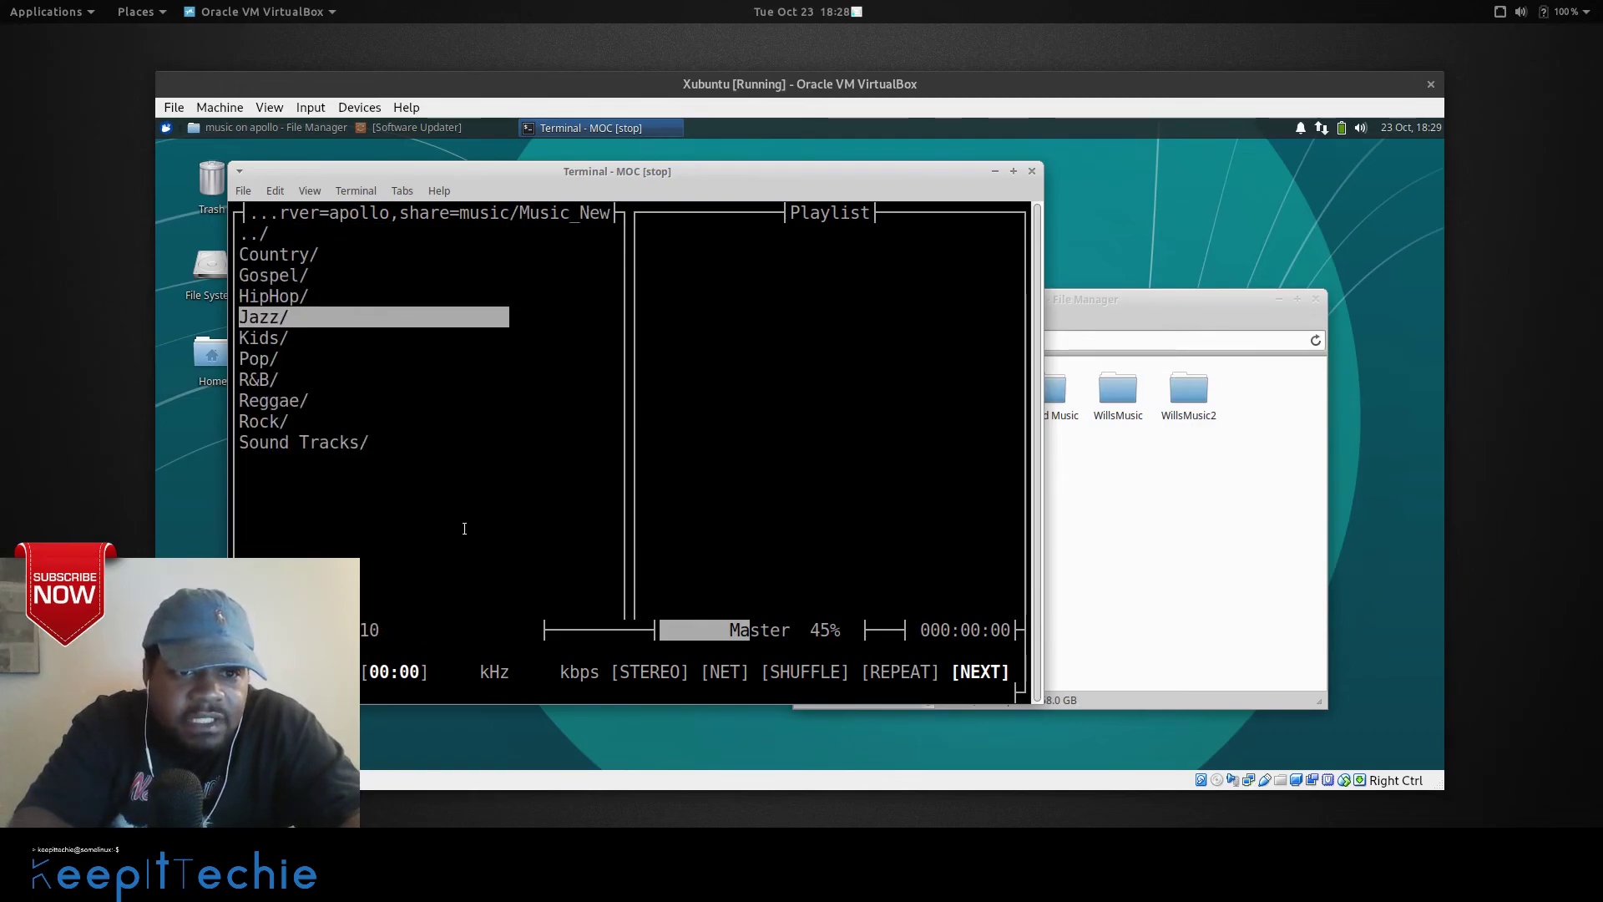
{"action": "key", "text": "Down"}
{"action": "key", "text": "Down"}
{"action": "key", "text": "Down"}
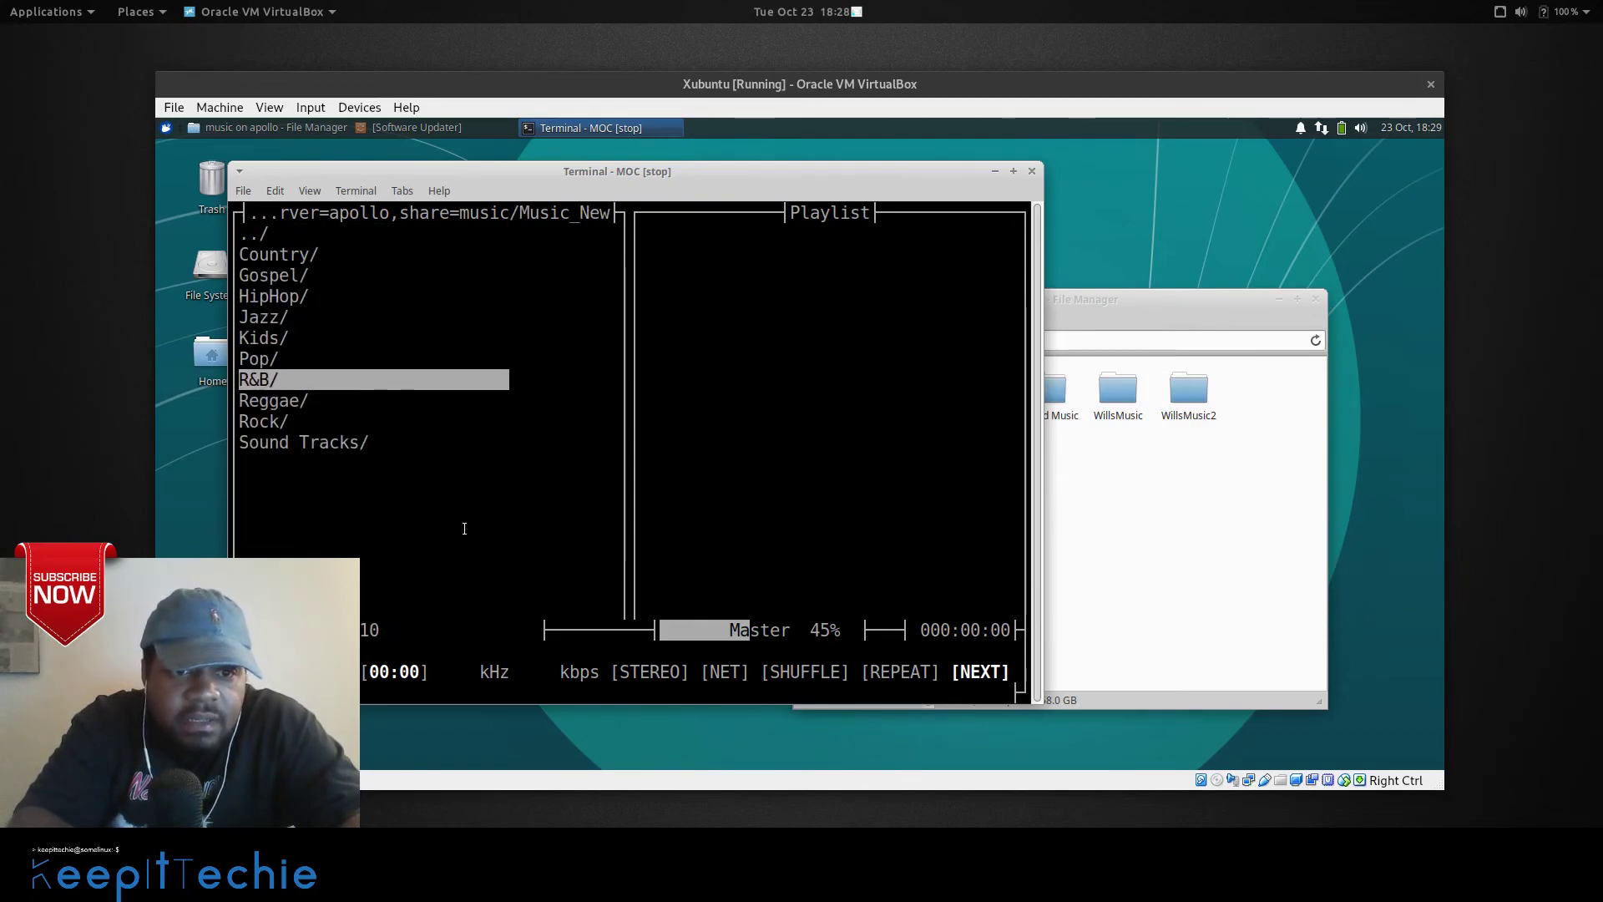
{"action": "key", "text": "Up"}
{"action": "key", "text": "Up"}
{"action": "key", "text": "Up"}
{"action": "key", "text": "Up"}
{"action": "key", "text": "Up"}
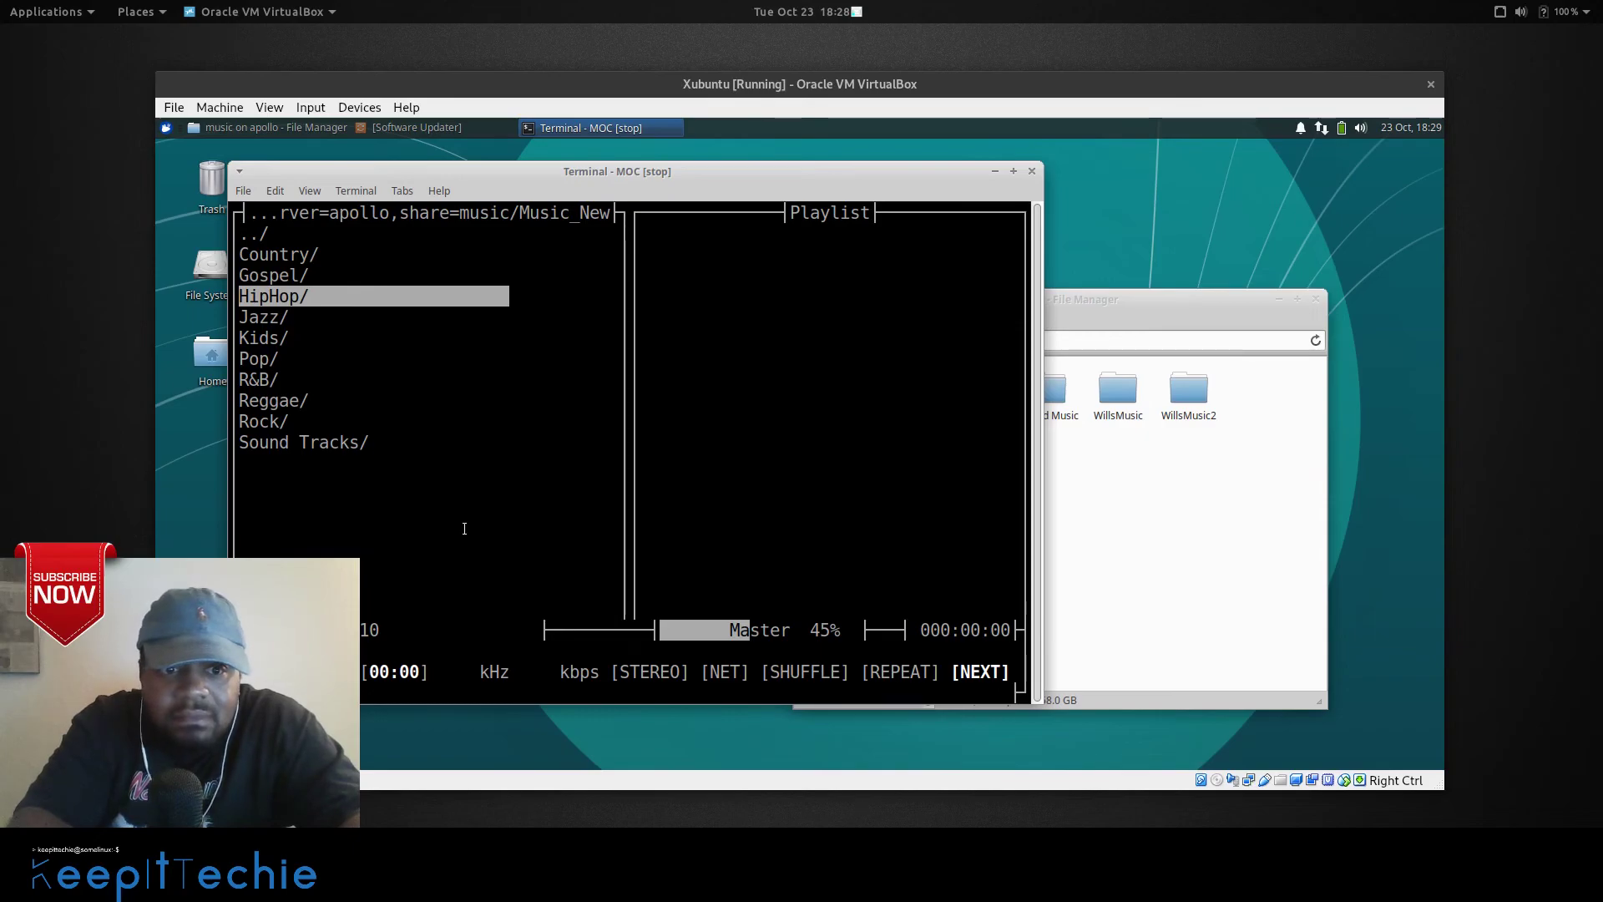
Open the Kids genre folder inside Music_New.
{"action": "key", "text": "Down"}
{"action": "key", "text": "Down"}
{"action": "key", "text": "Down"}
{"action": "key", "text": "Up"}
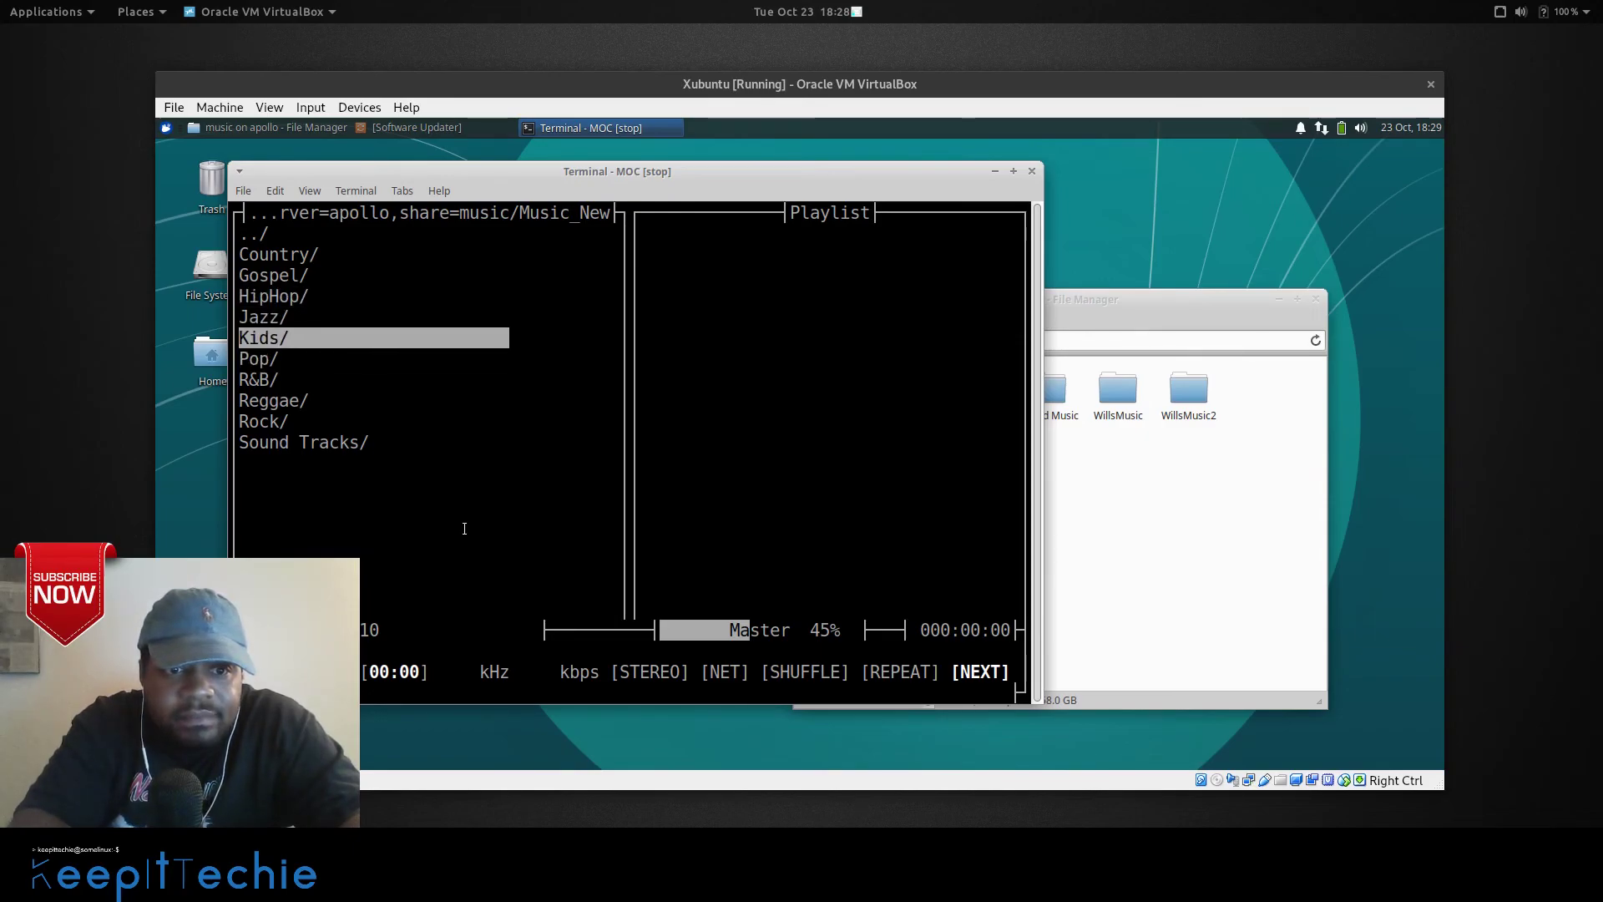
{"action": "key", "text": "Return"}
Open the KIDZ BOP 2018 album folder and play its first track, Kidz Bop Kids - Stay.
{"action": "key", "text": "Down"}
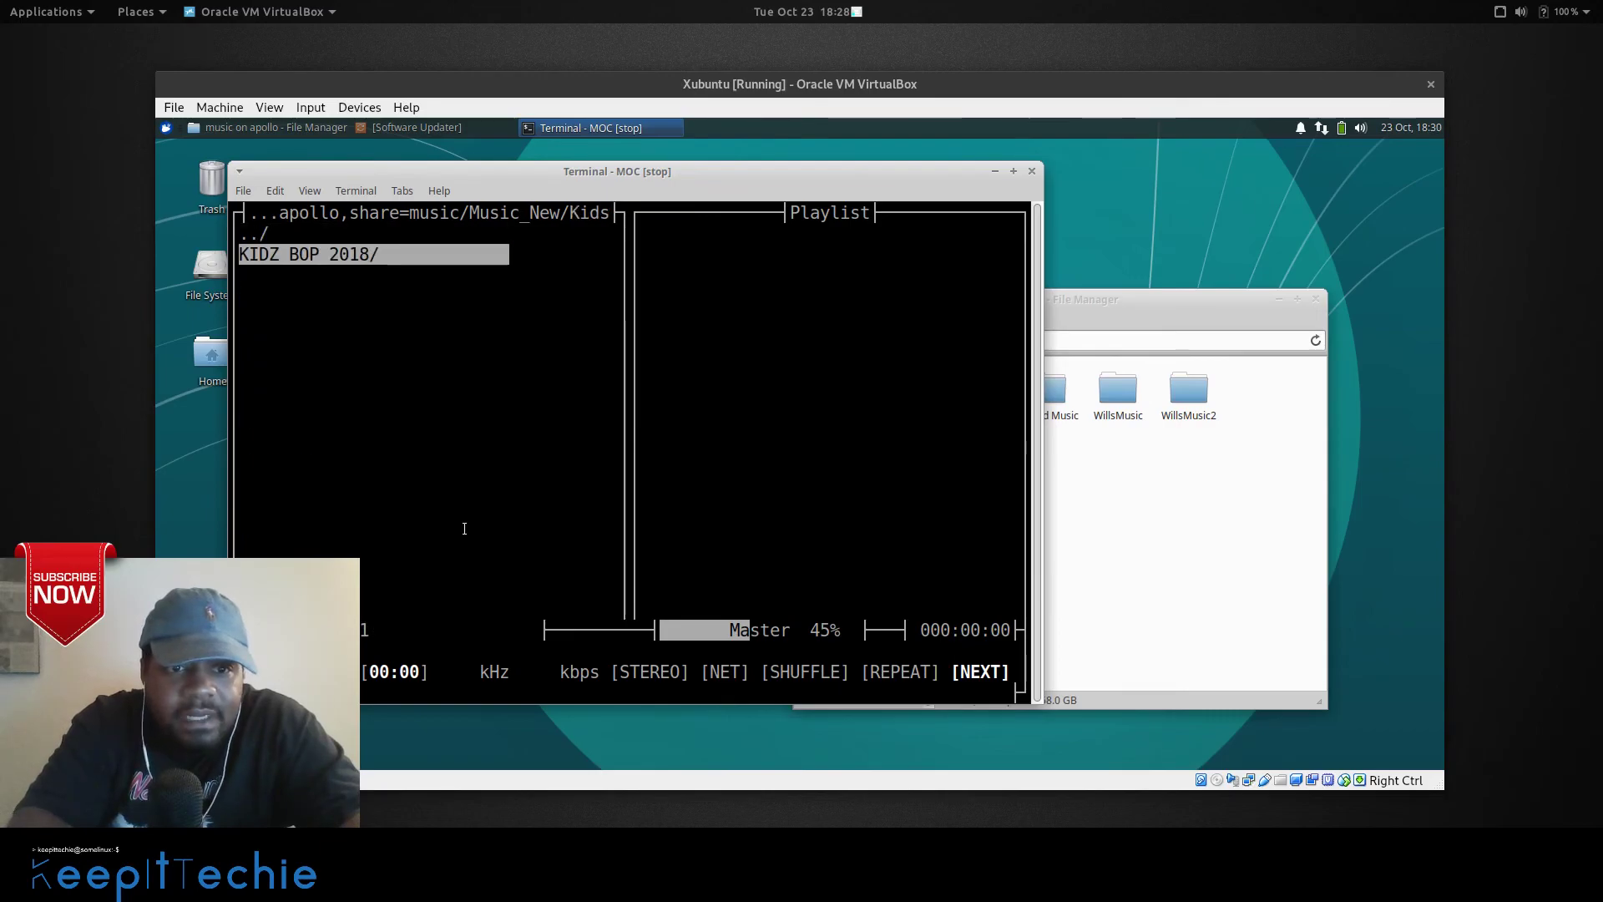
{"action": "key", "text": "Return"}
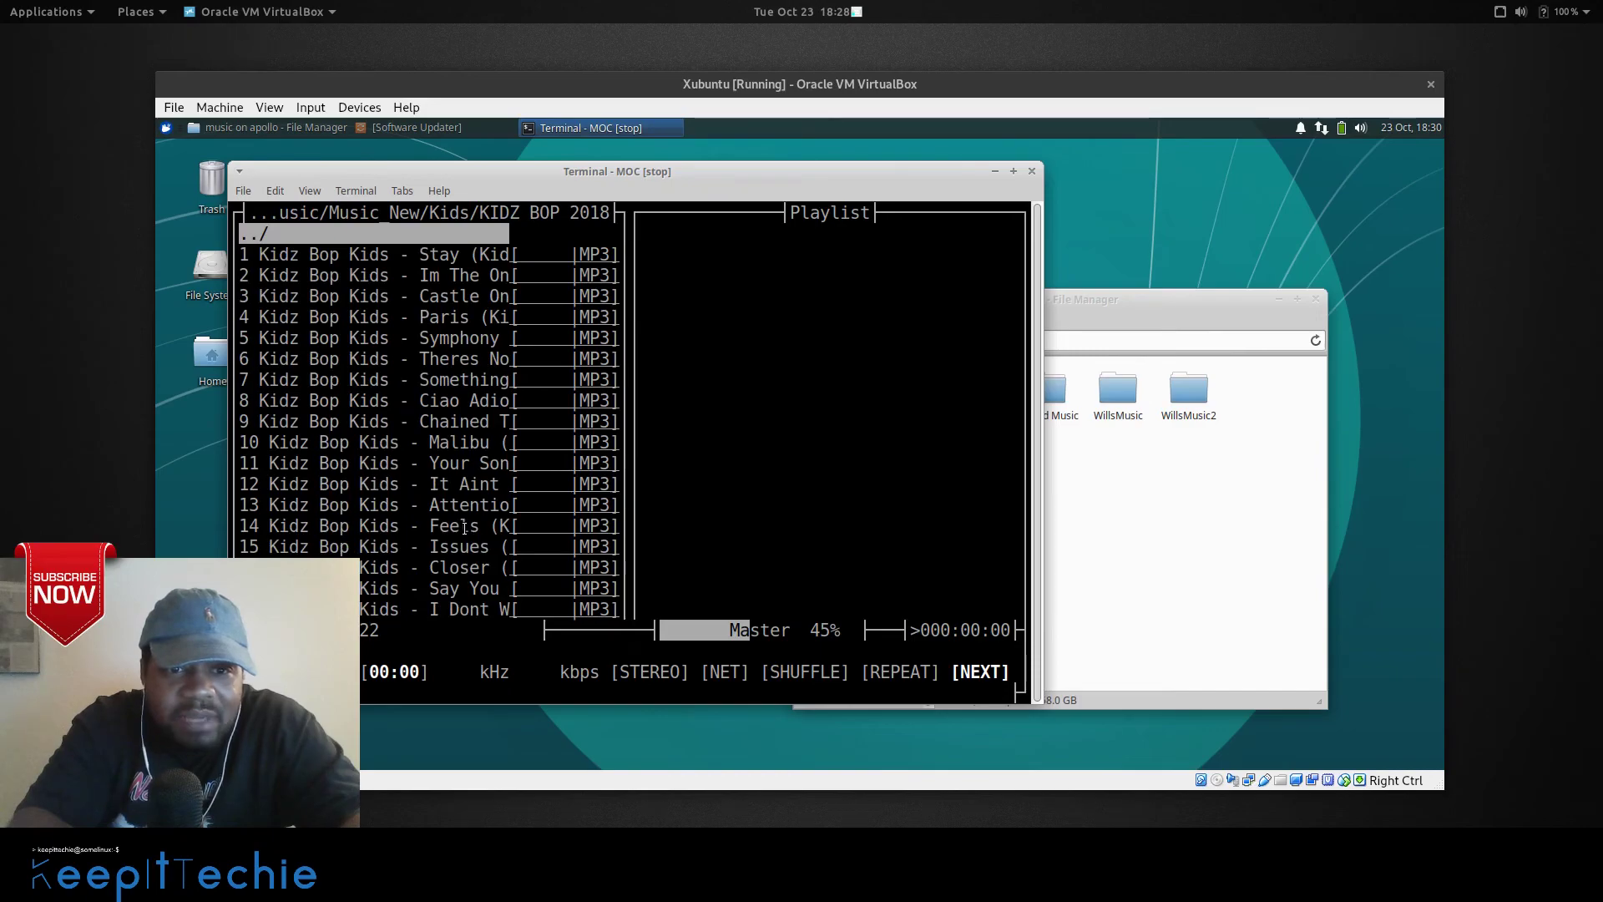
{"action": "key", "text": "Down"}
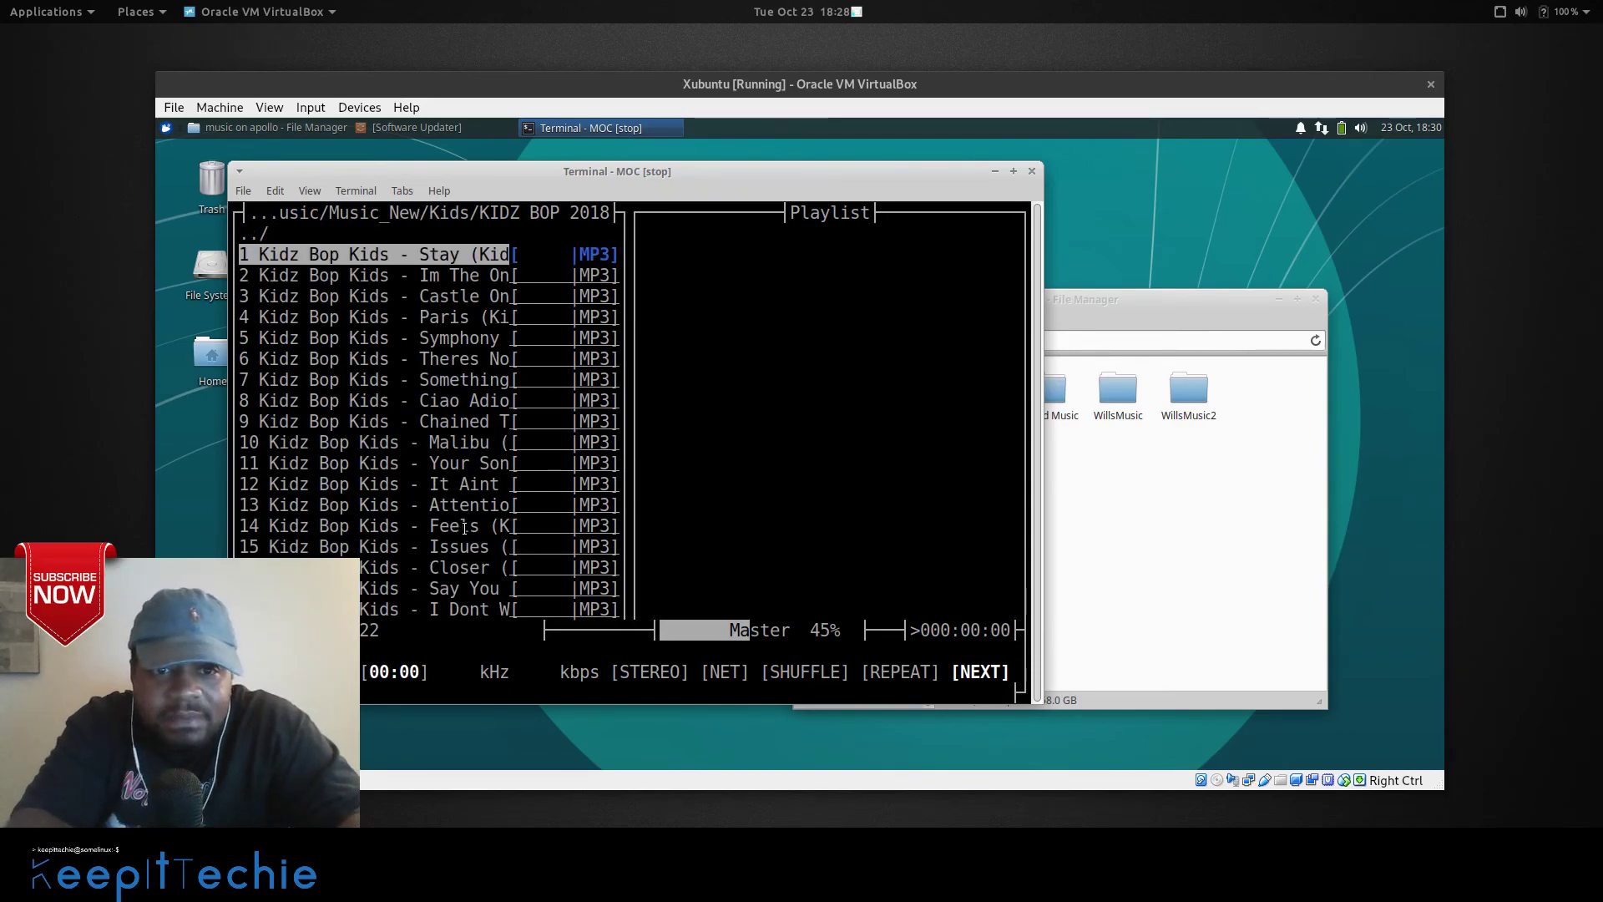
{"action": "key", "text": "Return"}
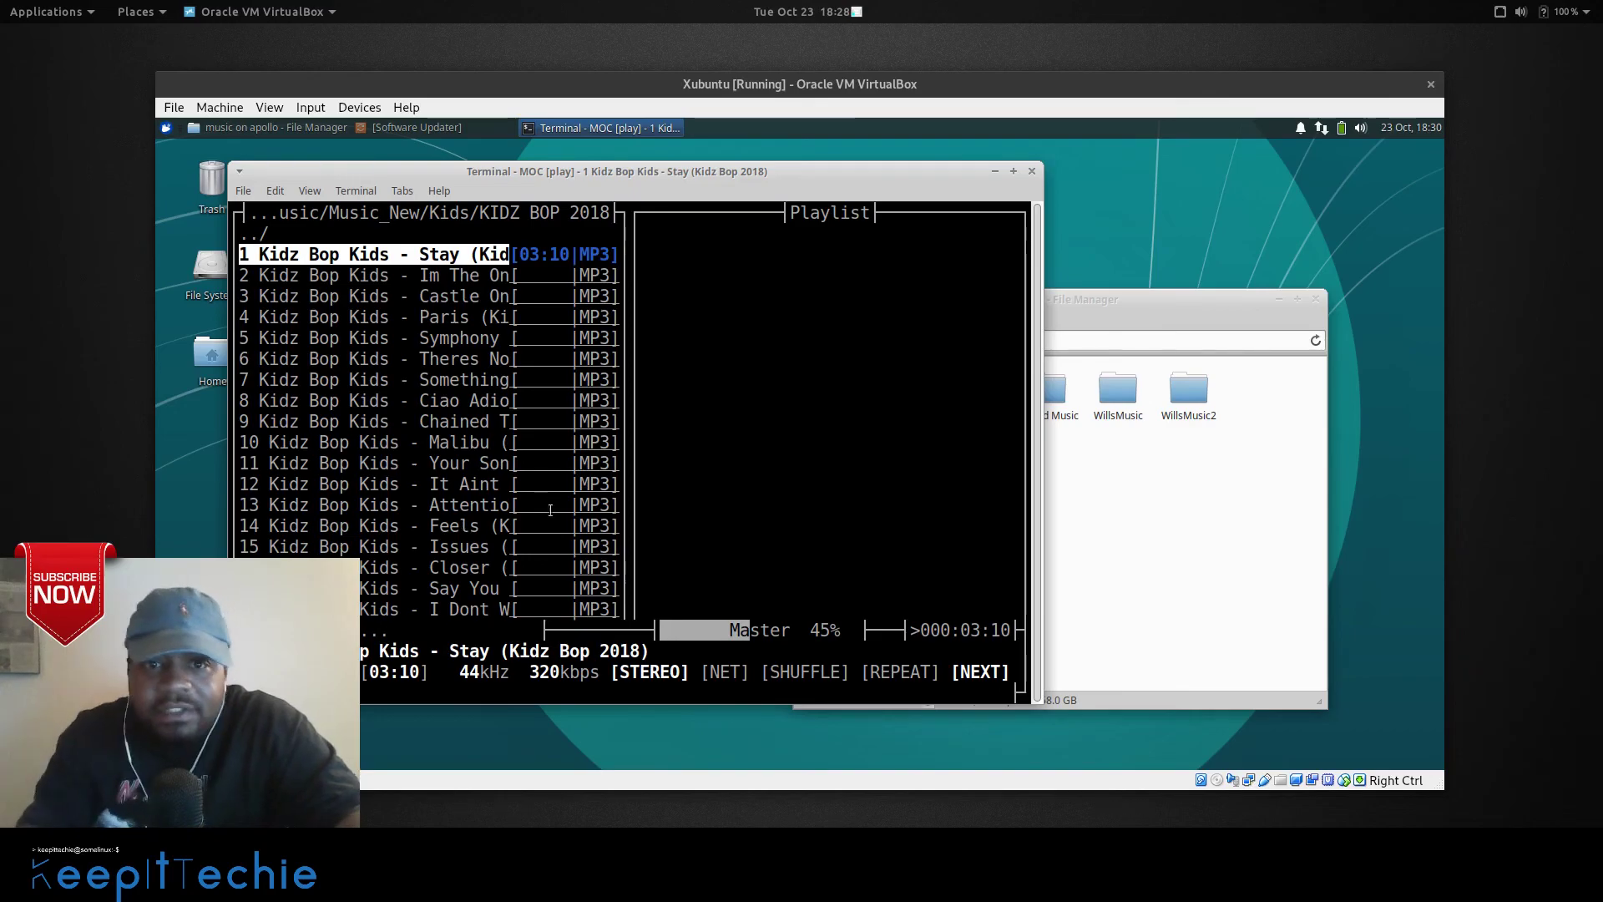
Open the system audio mixer, check the playback stream of mocp, and close the mixer.
{"action": "left_click", "coordinate": [1361, 127]}
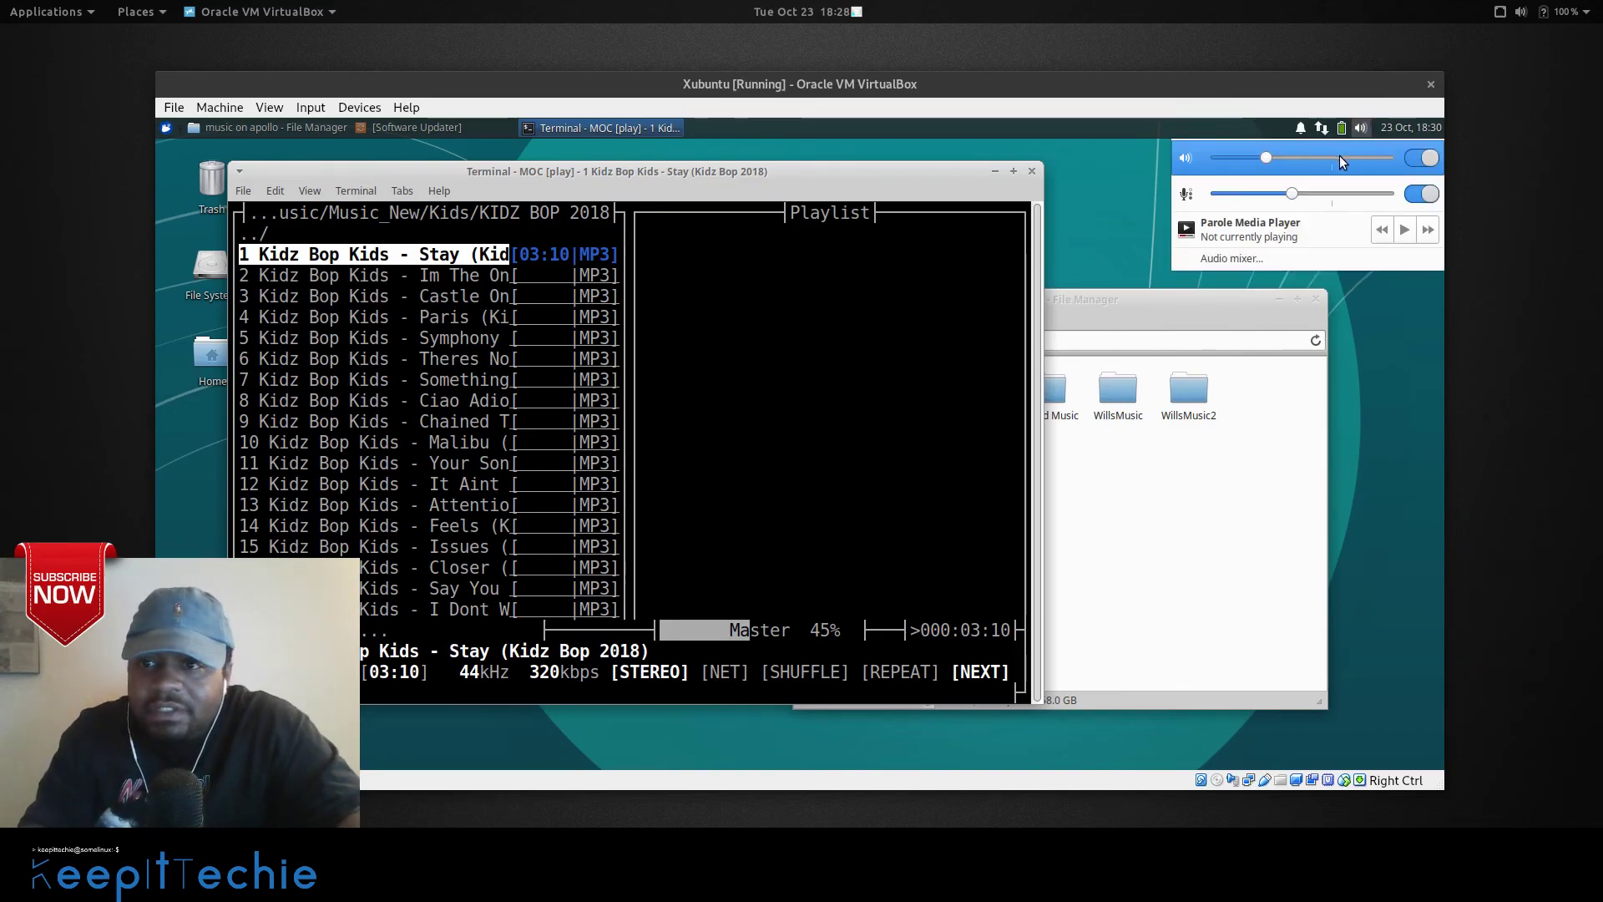
{"action": "left_click", "coordinate": [1286, 261]}
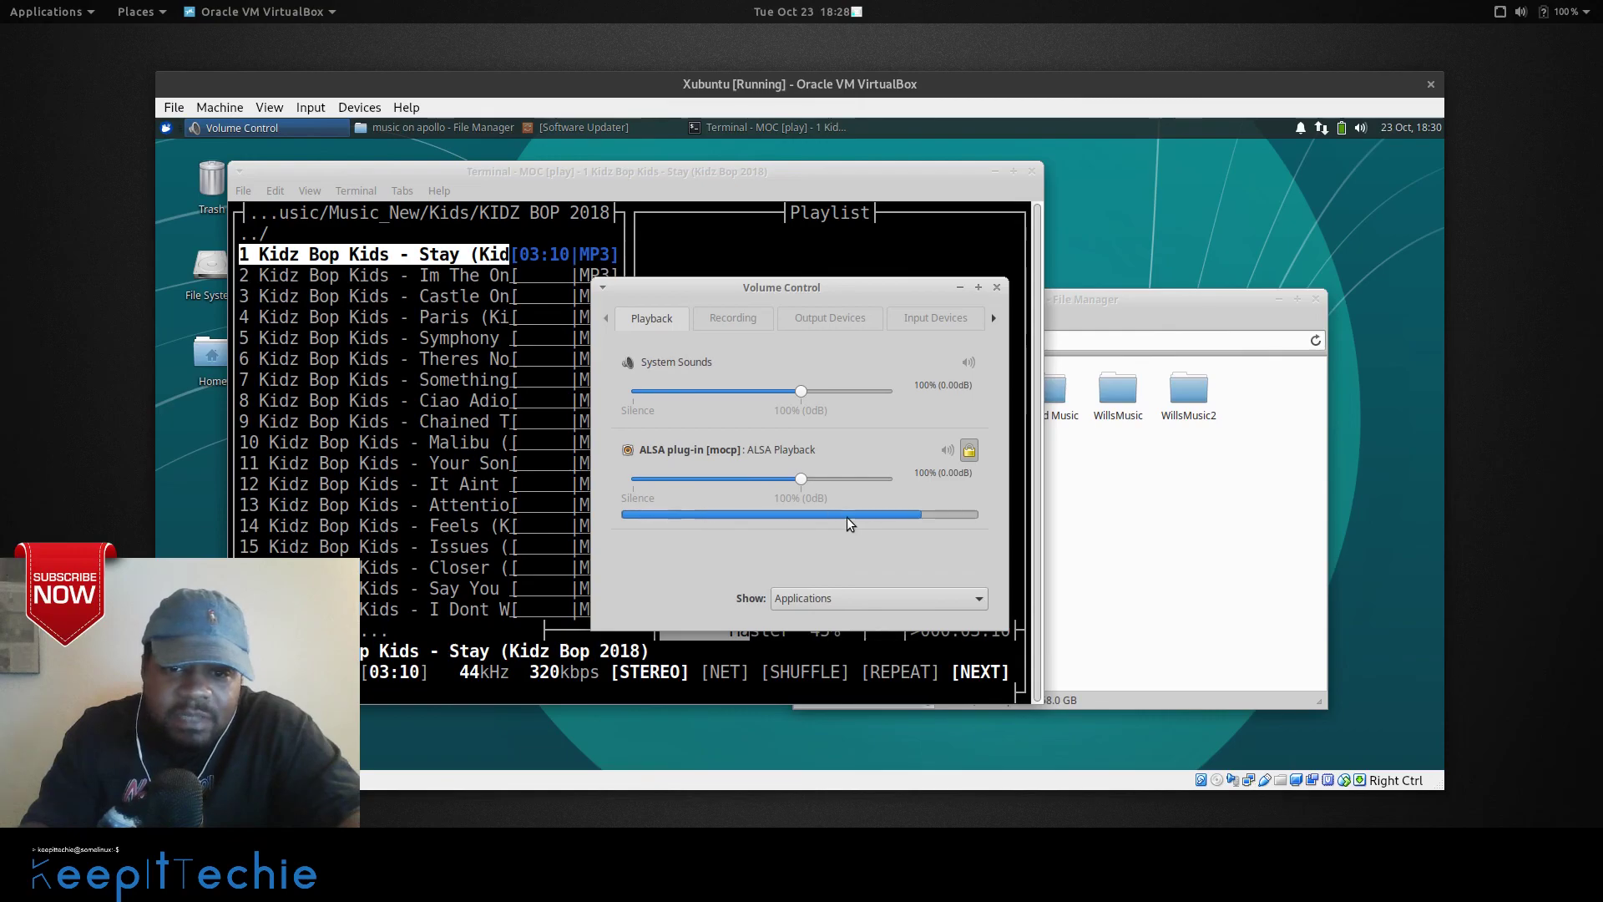
{"action": "left_click", "coordinate": [733, 318]}
{"action": "left_click", "coordinate": [640, 322]}
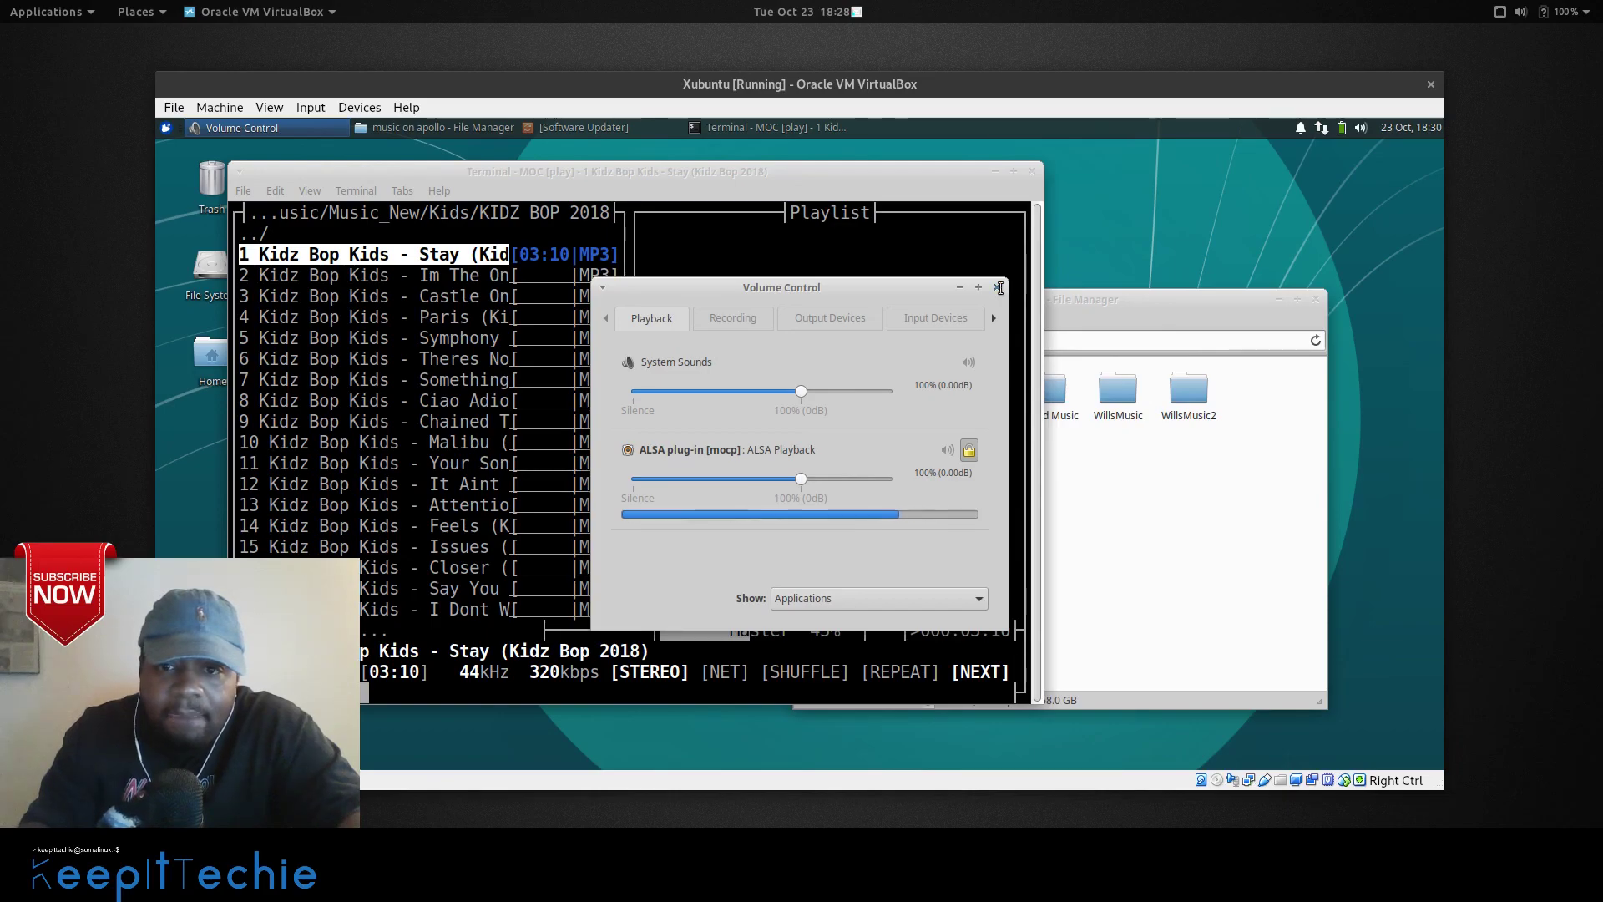
{"action": "left_click", "coordinate": [998, 288]}
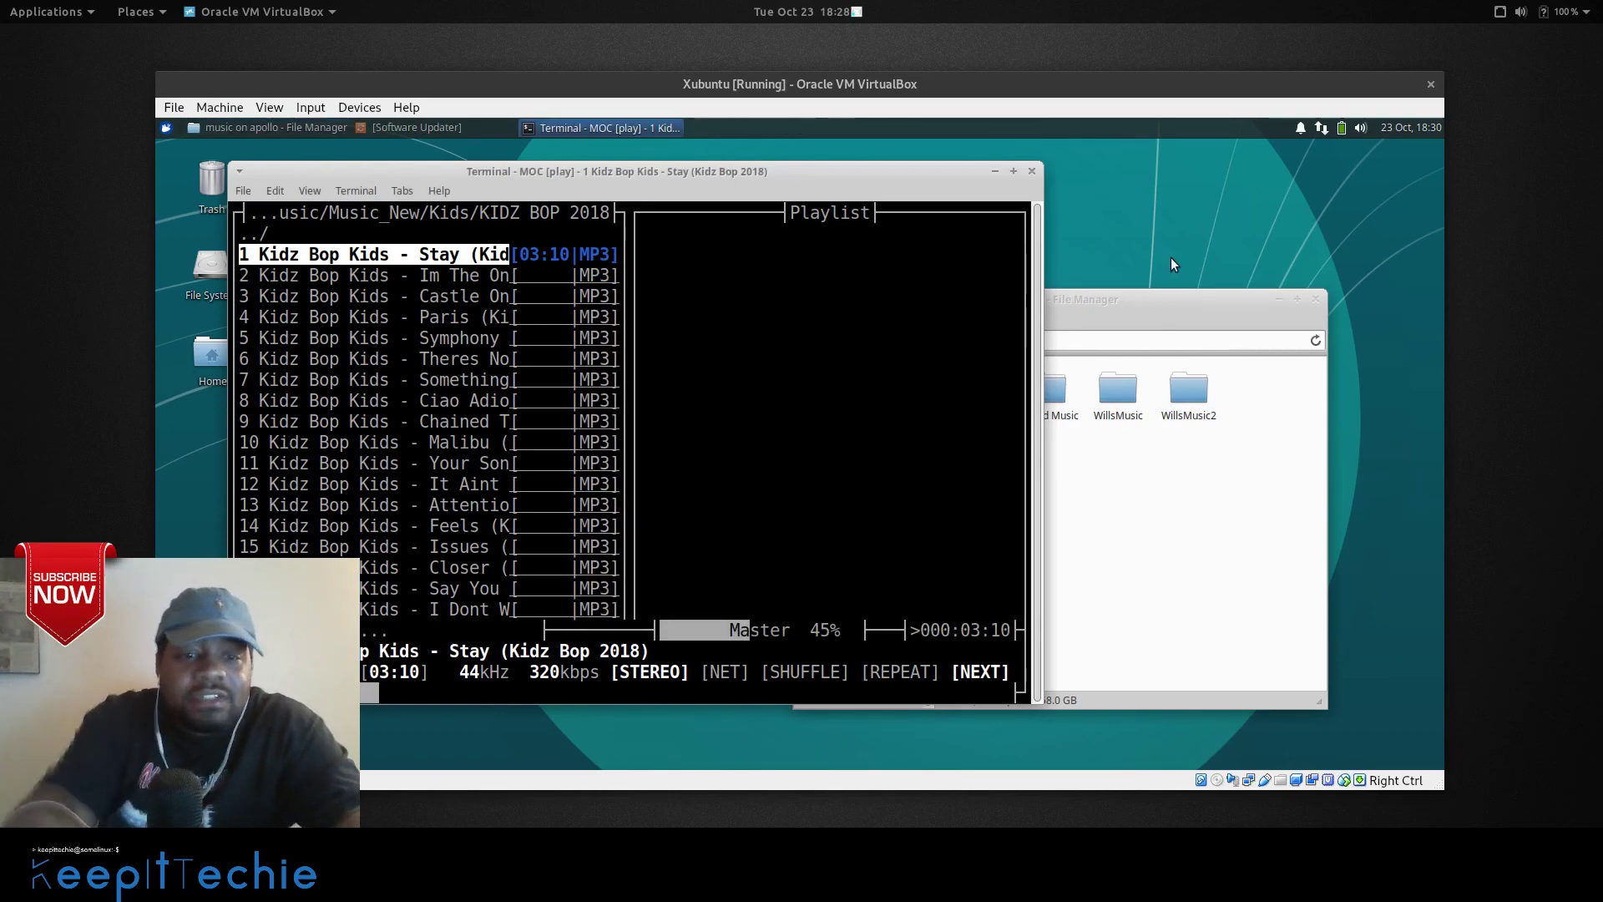
Move the selection down the KIDZ BOP 2018 track list past the playing track.
{"action": "key", "text": "Down"}
{"action": "key", "text": "Down"}
{"action": "key", "text": "Down"}
{"action": "key", "text": "Down"}
{"action": "key", "text": "Down"}
{"action": "key", "text": "Down"}
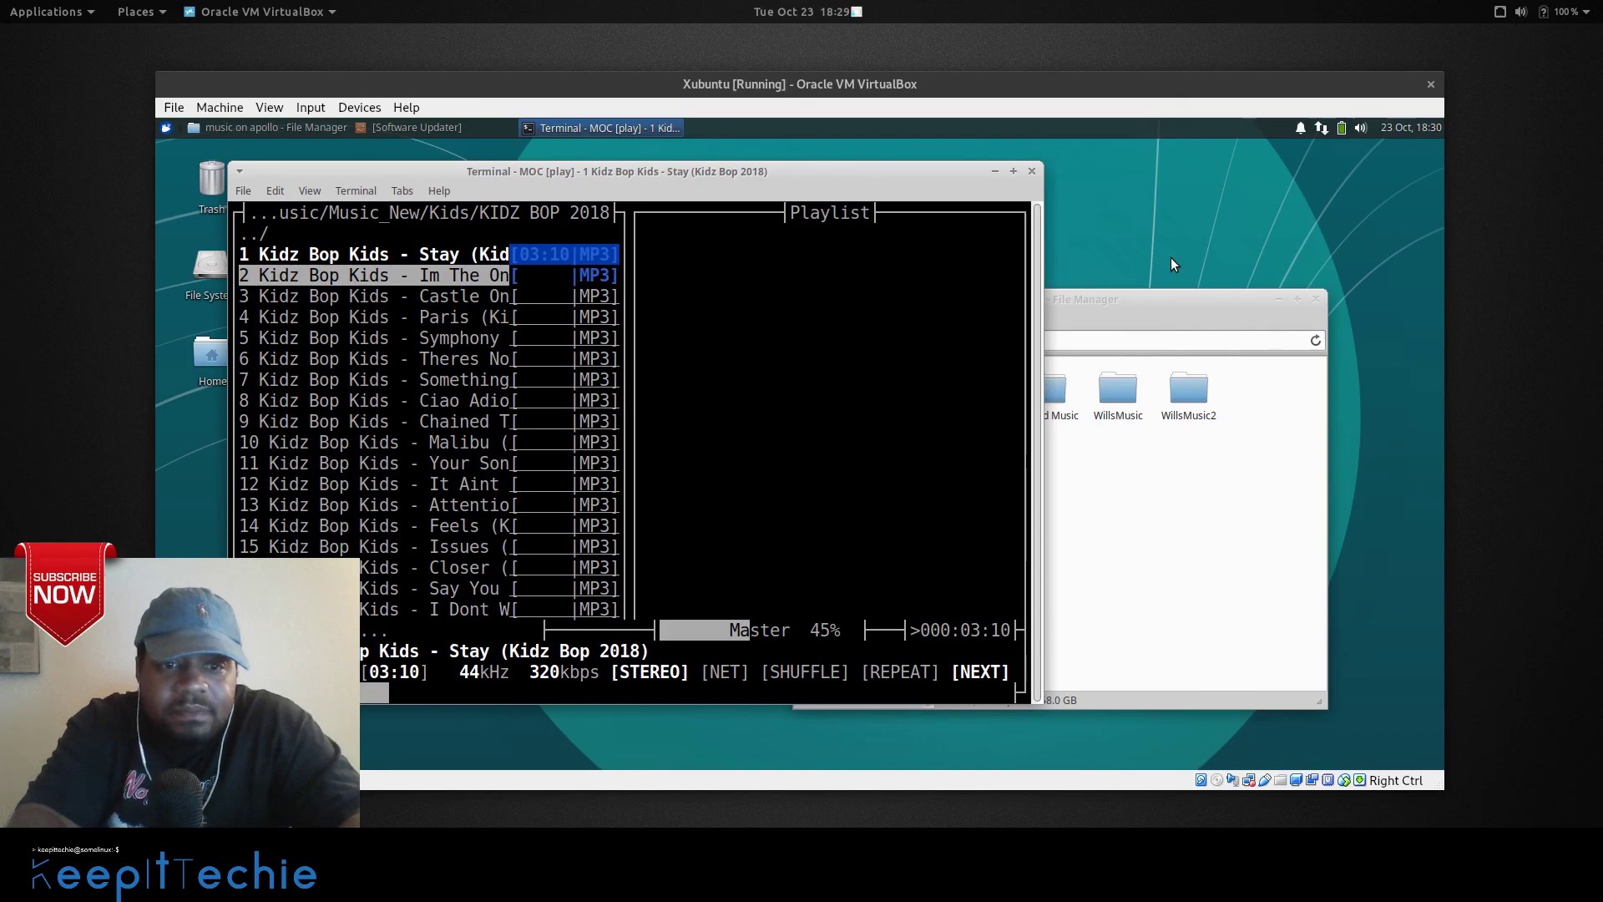